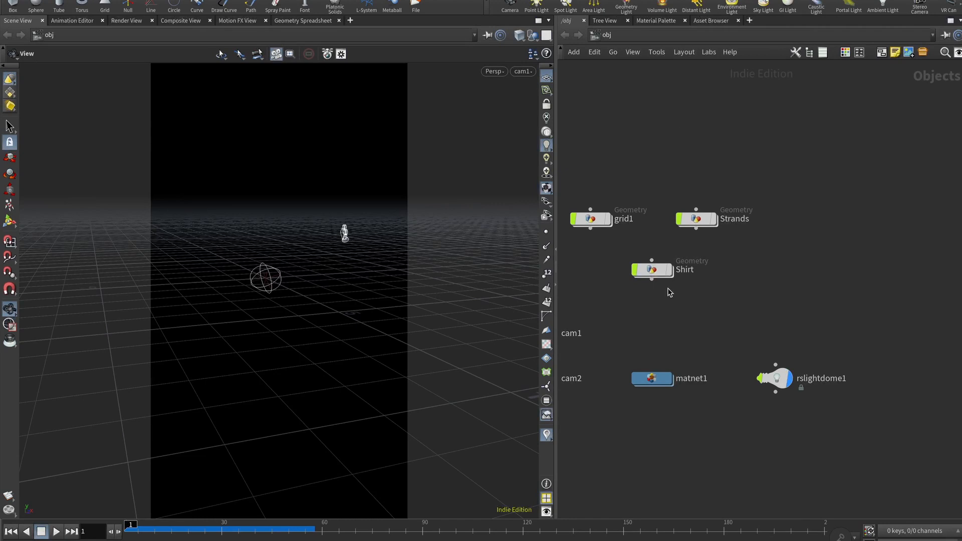
- Look over the scene's geometry, camera, material network and dome light objects in the network editor
click(709, 222)
scroll(651, 288, down, 3)
middle_drag(703, 306, 743, 285)
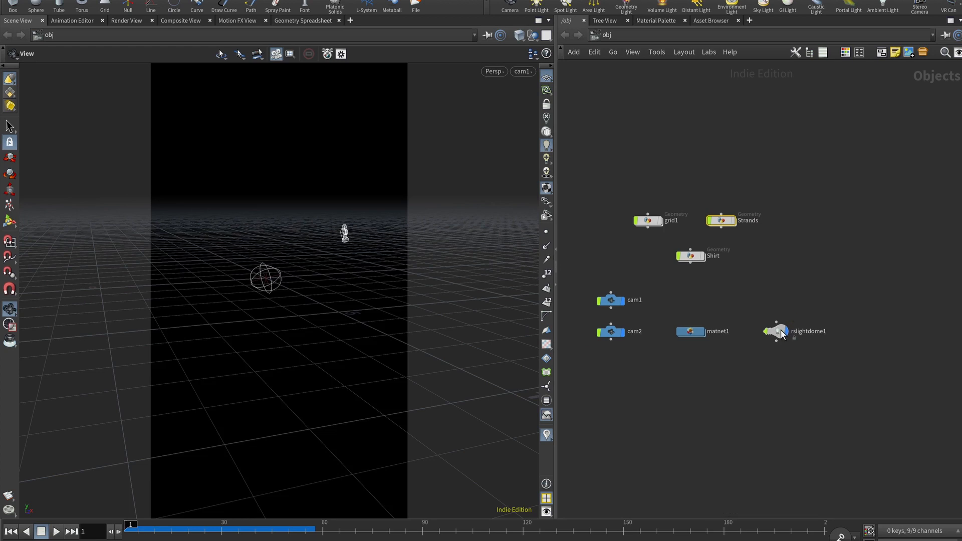
click(776, 331)
click(692, 332)
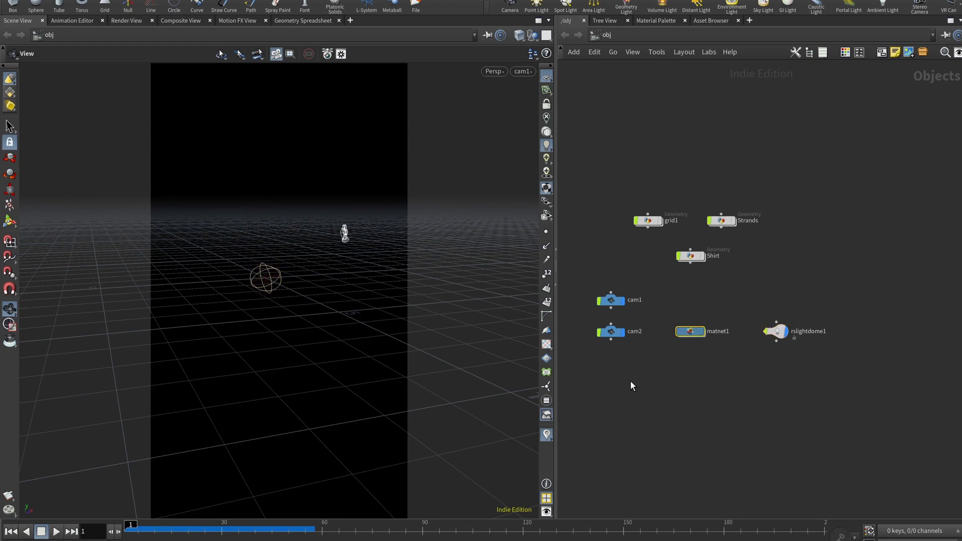
click(611, 297)
middle_drag(693, 296, 684, 301)
click(642, 230)
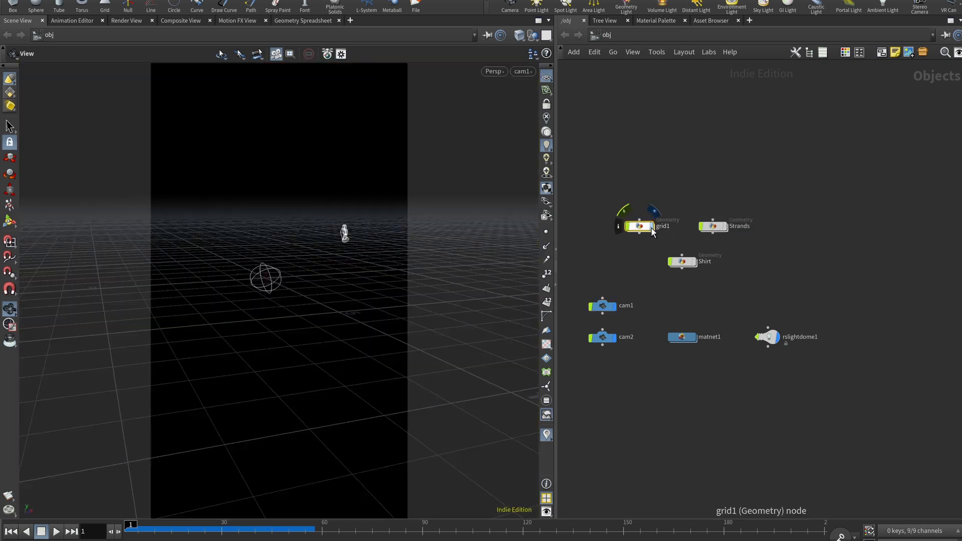
middle_drag(650, 256, 622, 255)
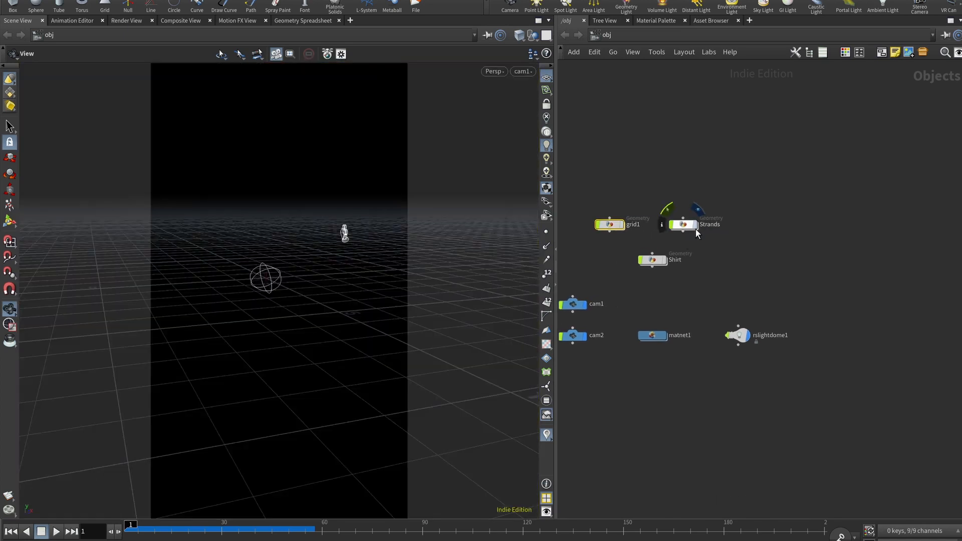
- Go to frame 52 and toggle the display of the Shirt and Strands objects to preview the unravelling T-shirt
click(296, 532)
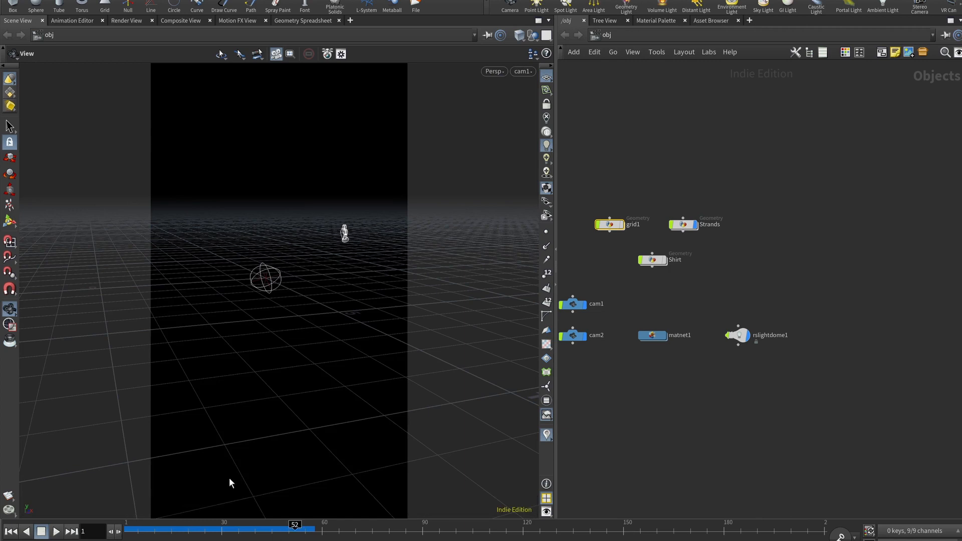
click(664, 260)
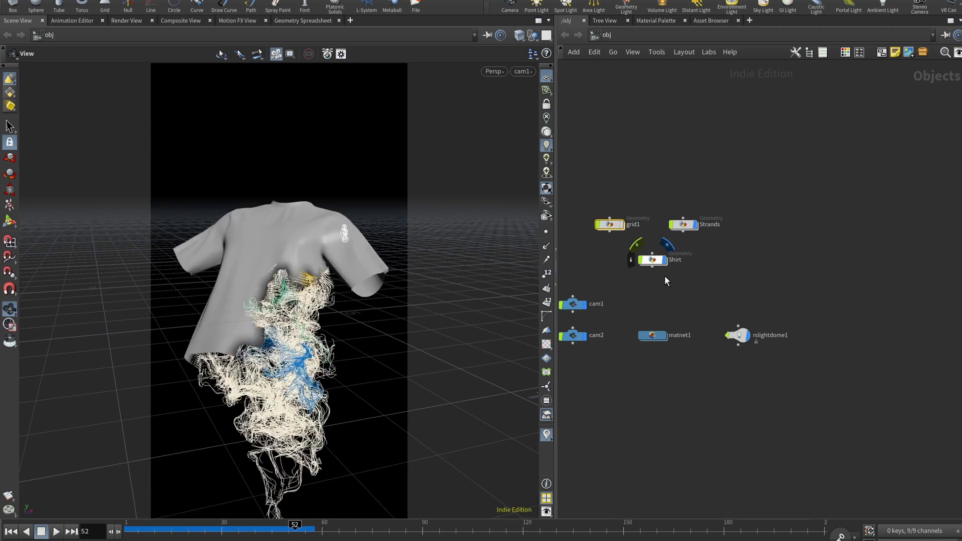
click(664, 260)
click(695, 225)
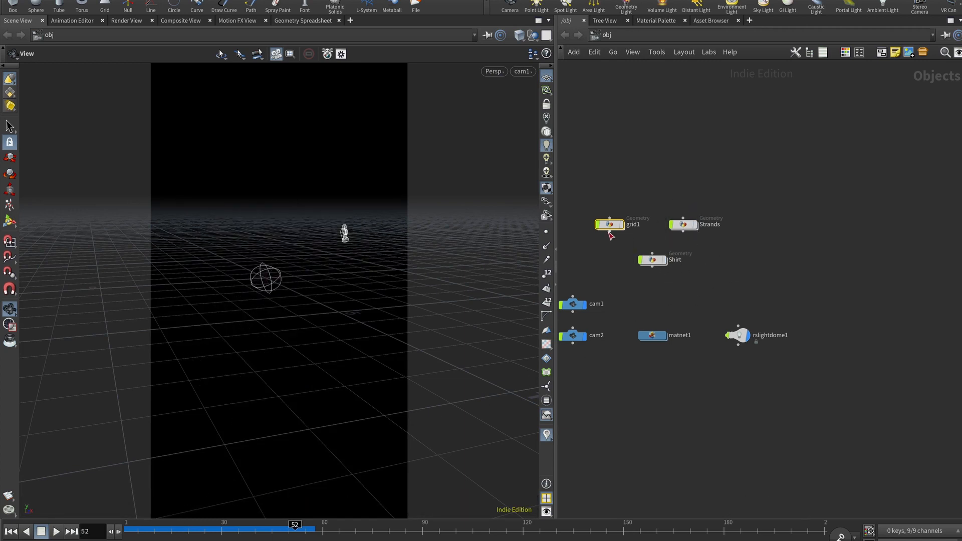
- Enter the Strands geometry network and bring the Import TShirt node group into view
double_click(684, 225)
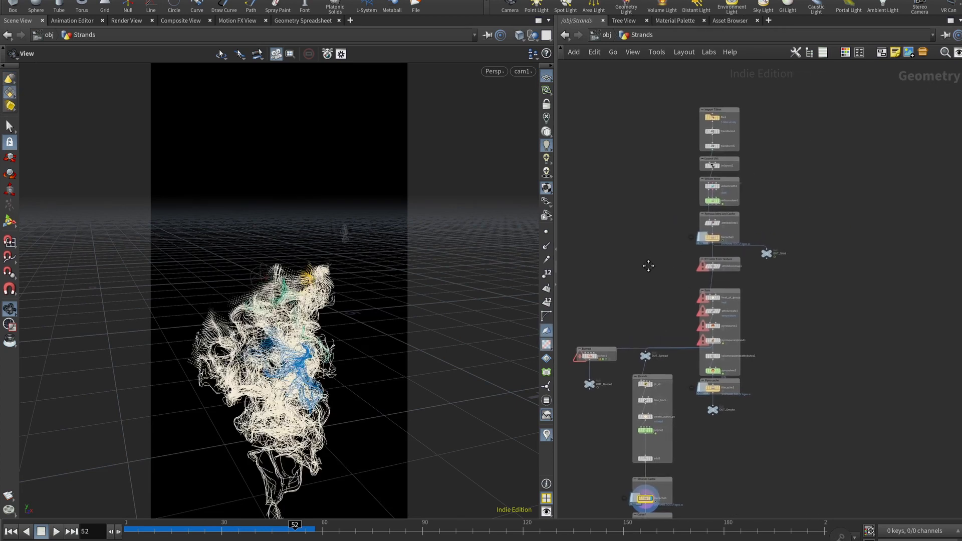
scroll(622, 226, up, 6)
middle_drag(641, 250, 628, 188)
scroll(624, 231, down, 2)
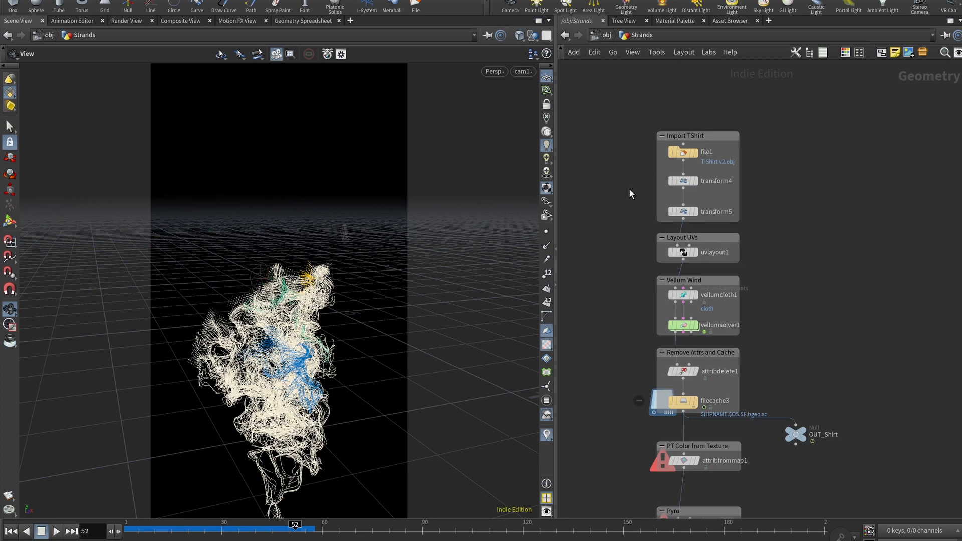
scroll(629, 189, up, 1)
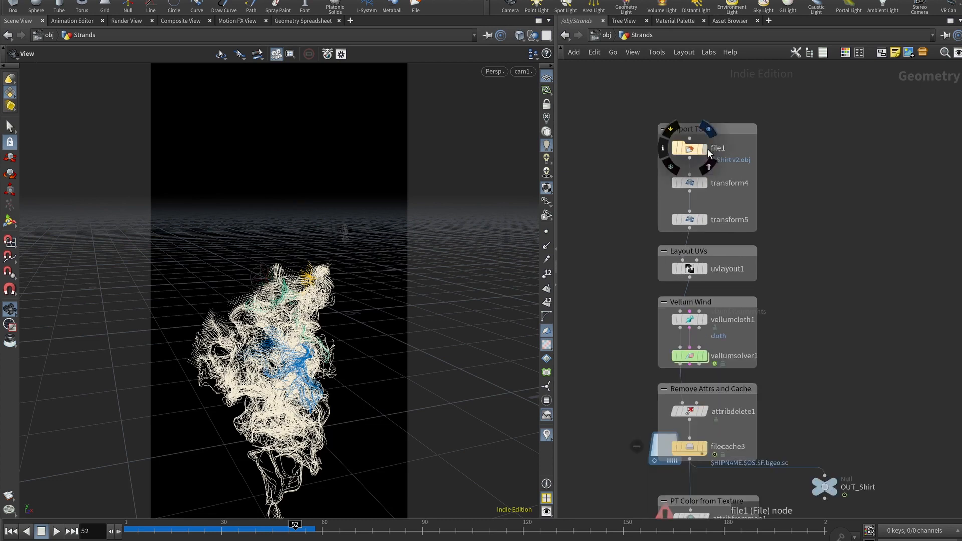
- Display the T-shirt loaded by file1, inspect it up close, and switch the display to transform4
click(705, 148)
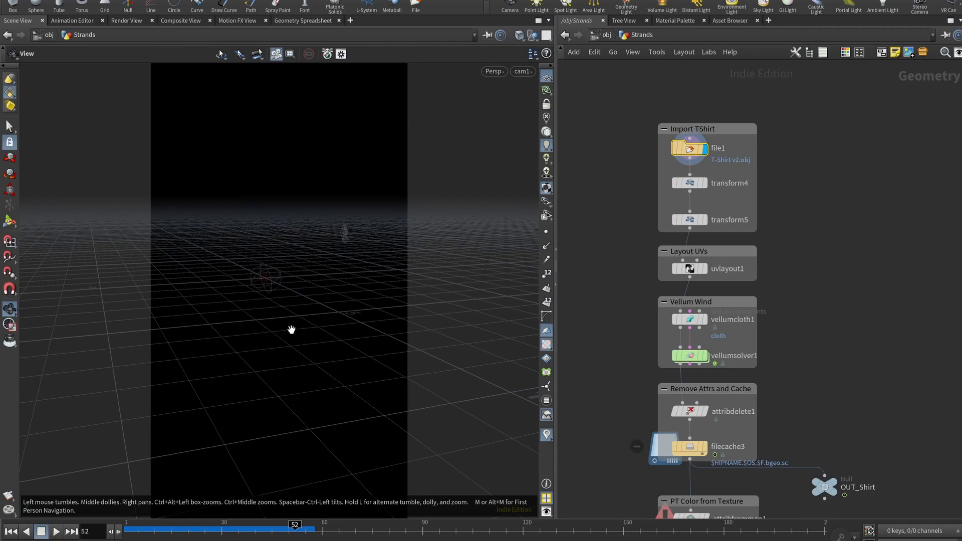
drag(291, 329, 255, 294)
scroll(254, 294, up, 4)
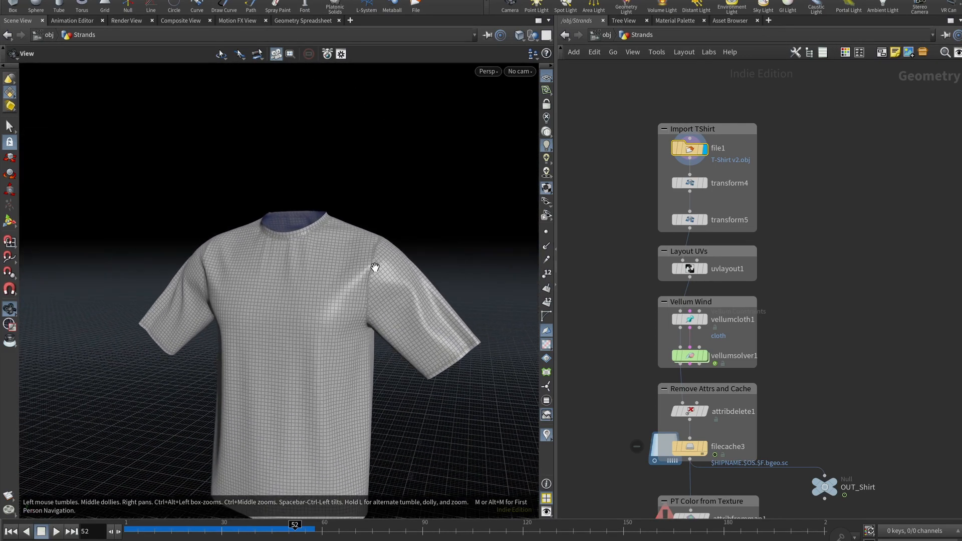
click(705, 183)
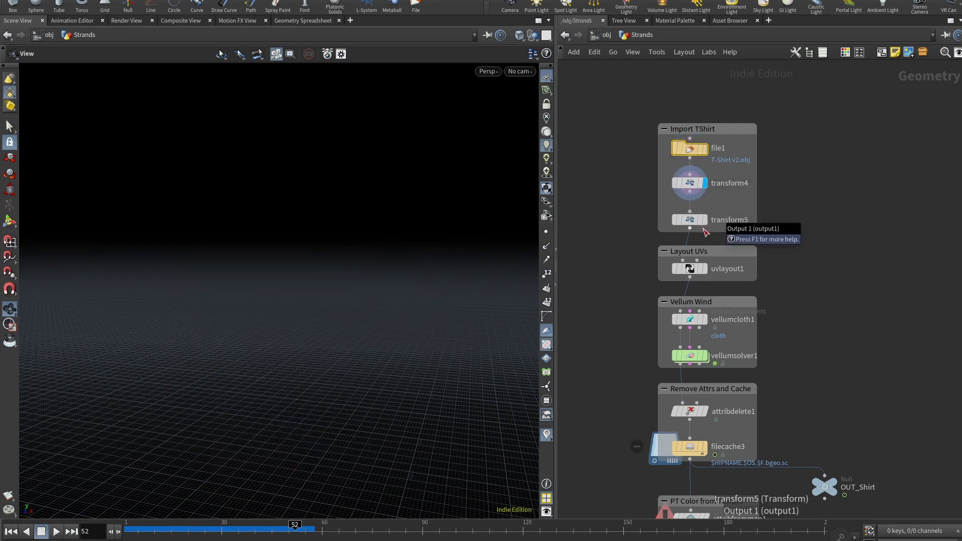
key(p)
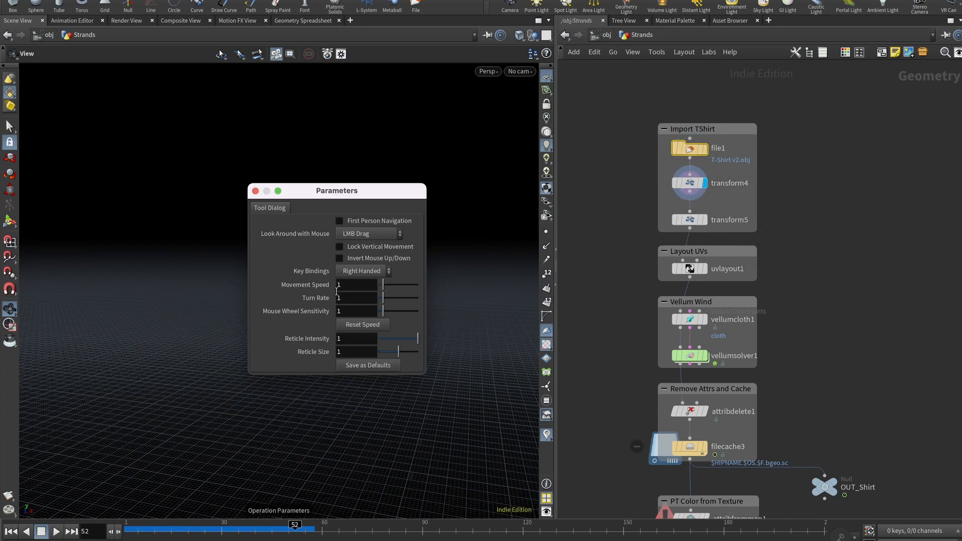
click(256, 192)
click(591, 212)
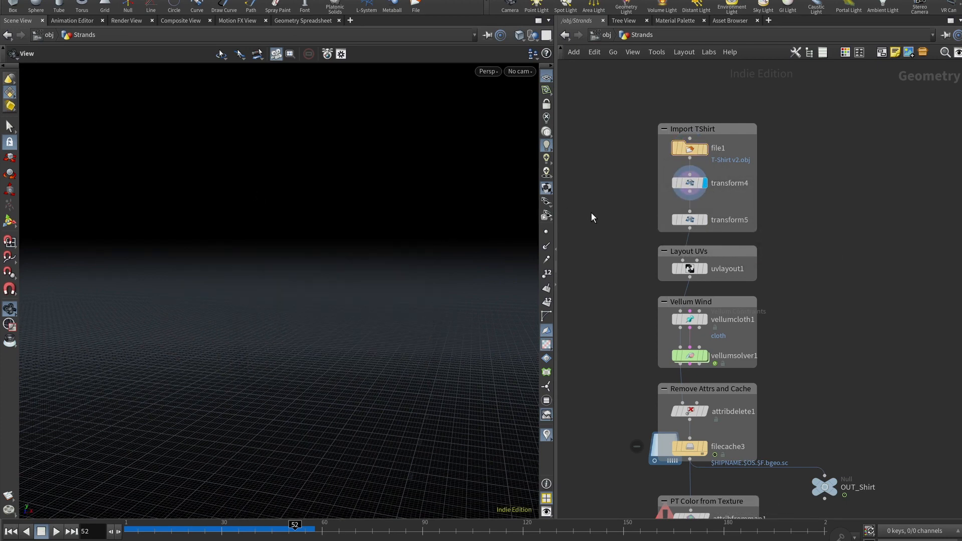
- Show the node parameters in the network editor and select transform4 to see its settings
key(p)
key(alt+e)
click(569, 182)
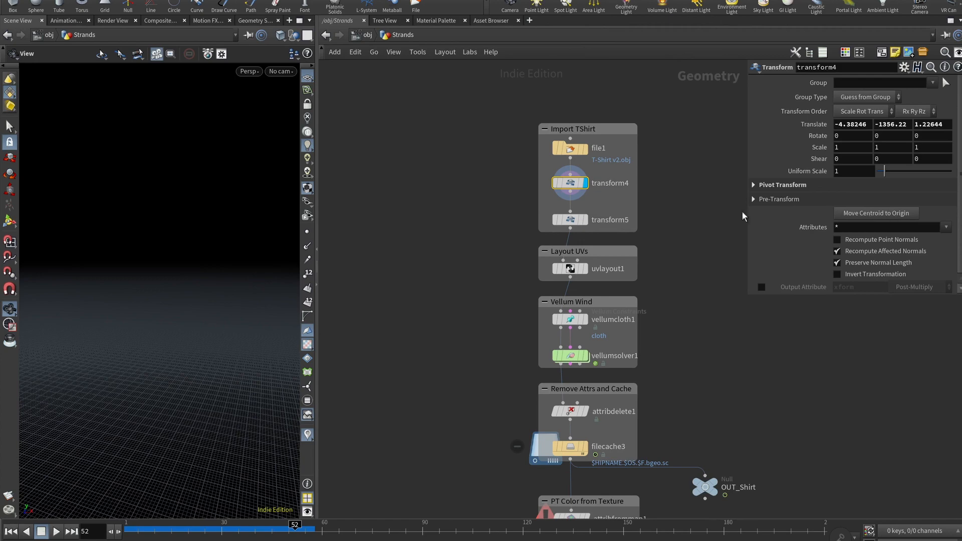
- Branch a trial Transform node off file1 and delete it again
click(584, 148)
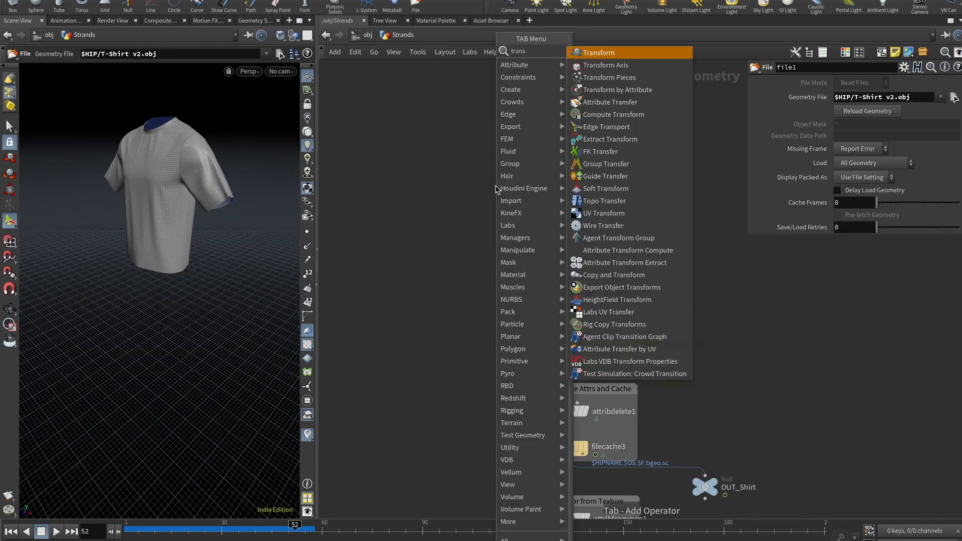
key(Return)
click(492, 188)
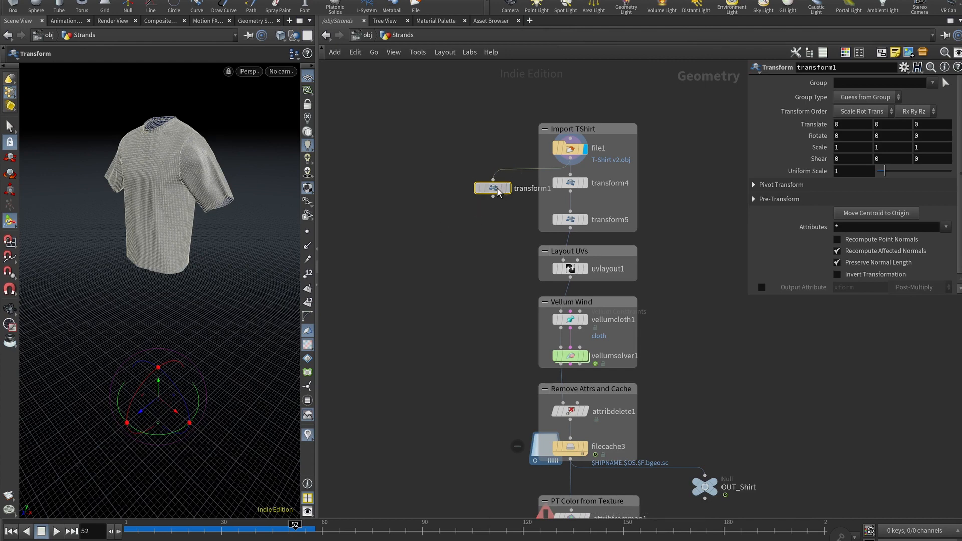
key(Delete)
- Display transform4 and transform5 in turn, examining their settings and their effect on the T-shirt
click(571, 183)
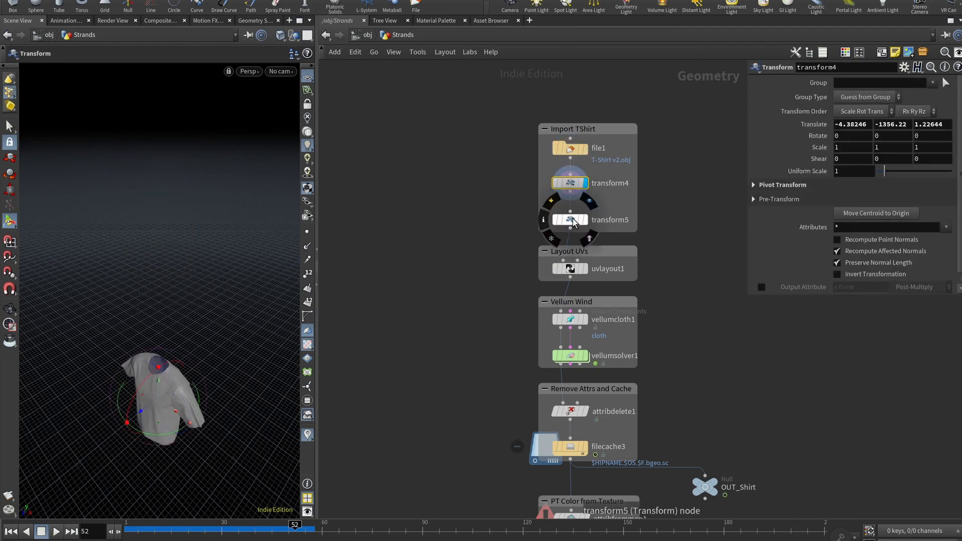
click(572, 219)
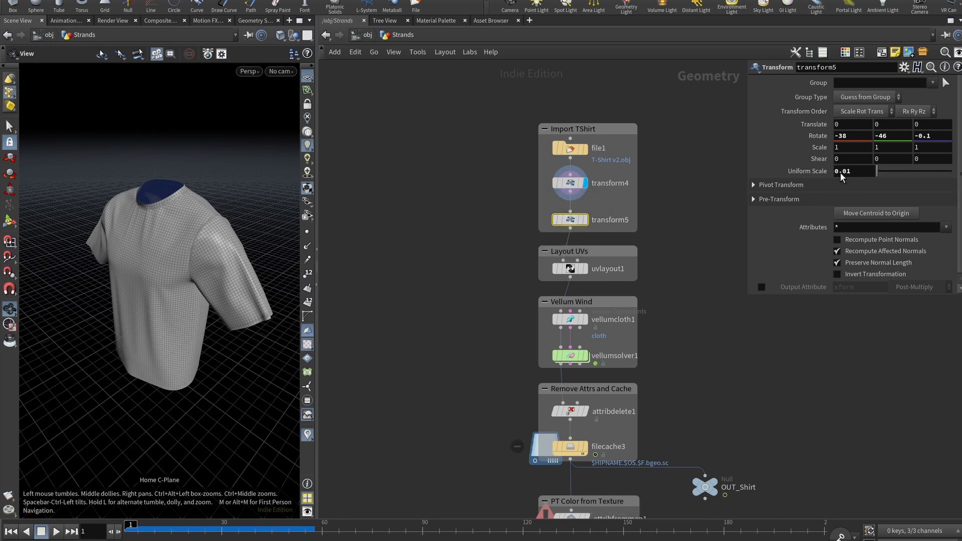
click(584, 219)
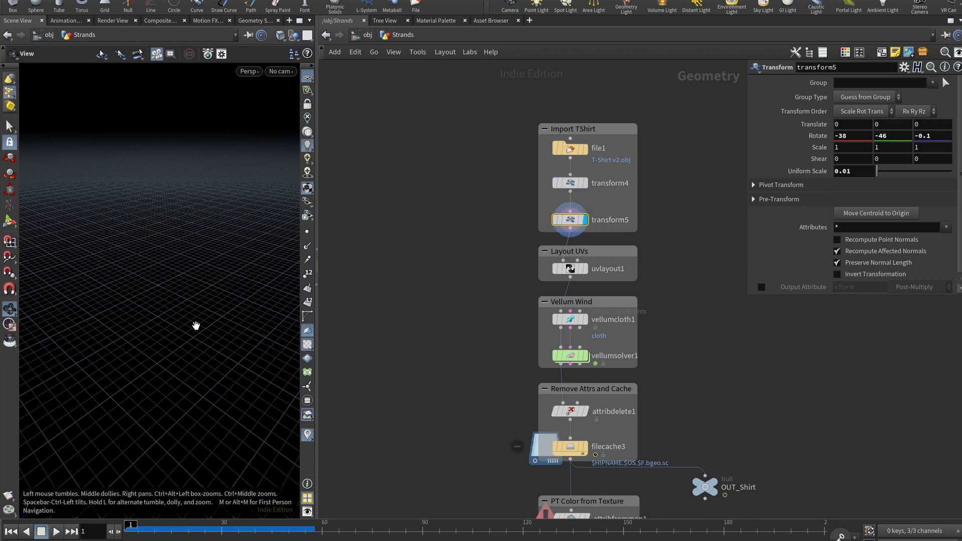
drag(205, 332, 141, 288)
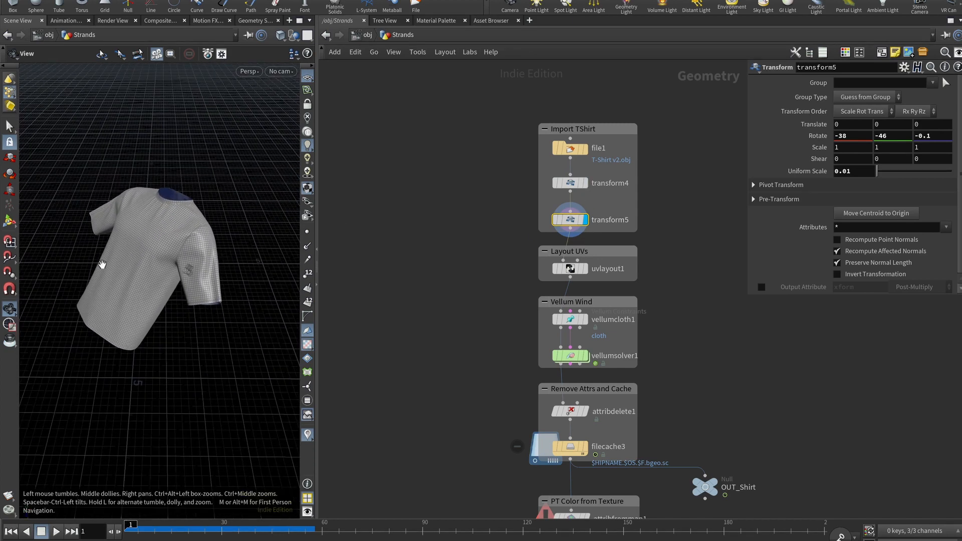
- Select the uvlayout1 node and widen the scene view pane
click(567, 271)
drag(319, 266, 457, 270)
drag(283, 280, 269, 254)
scroll(271, 255, down, 2)
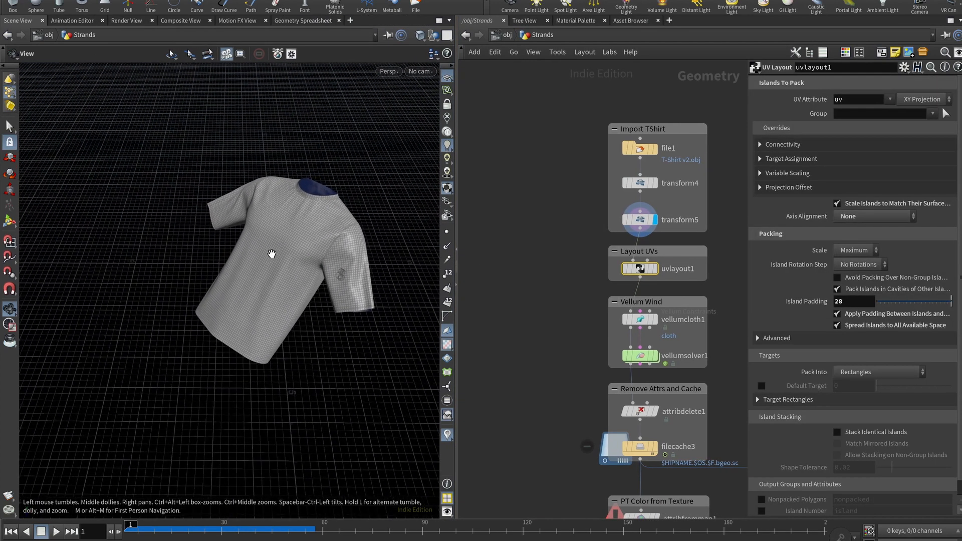
- Split the scene view into two side-by-side viewports and switch the Top viewport to the UV viewport
right_drag(268, 252, 253, 248)
key(ctrl+2)
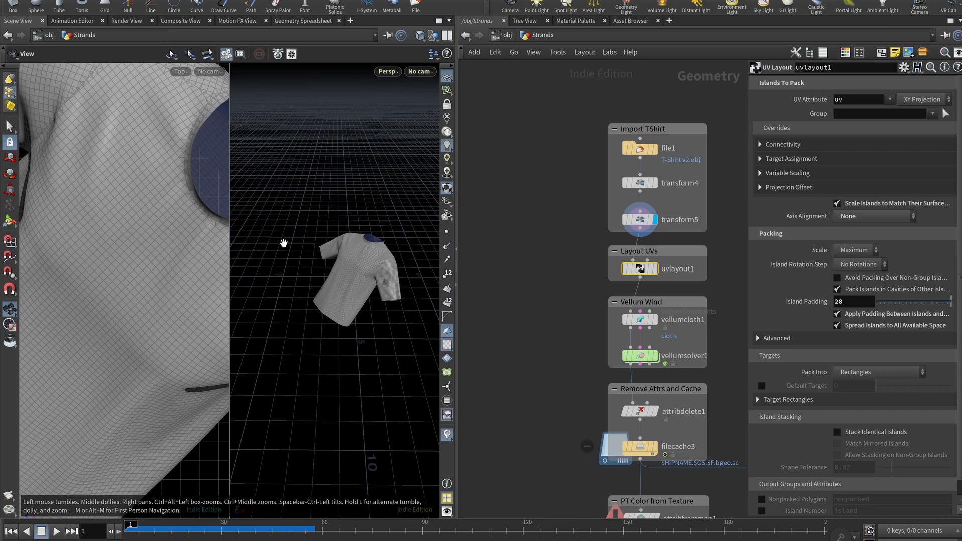
click(183, 72)
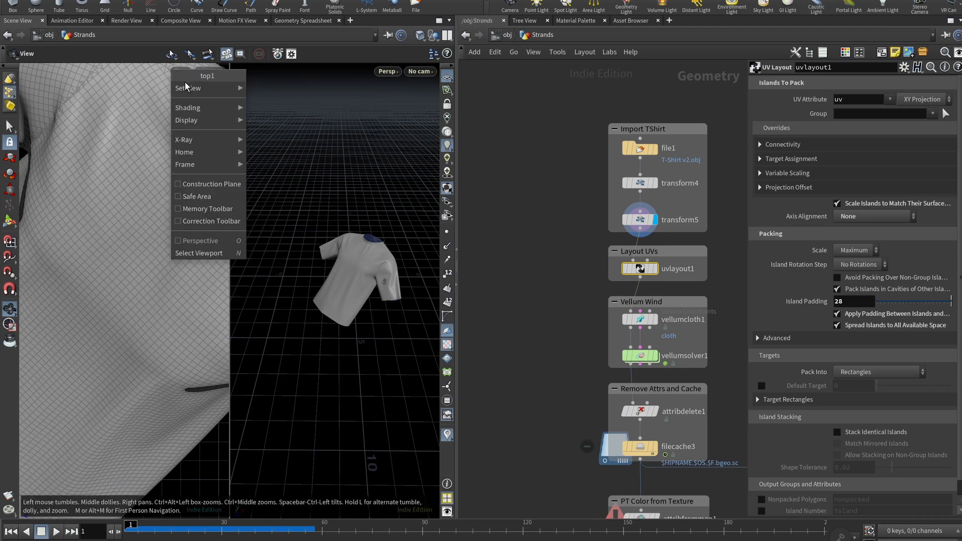
click(153, 73)
click(182, 70)
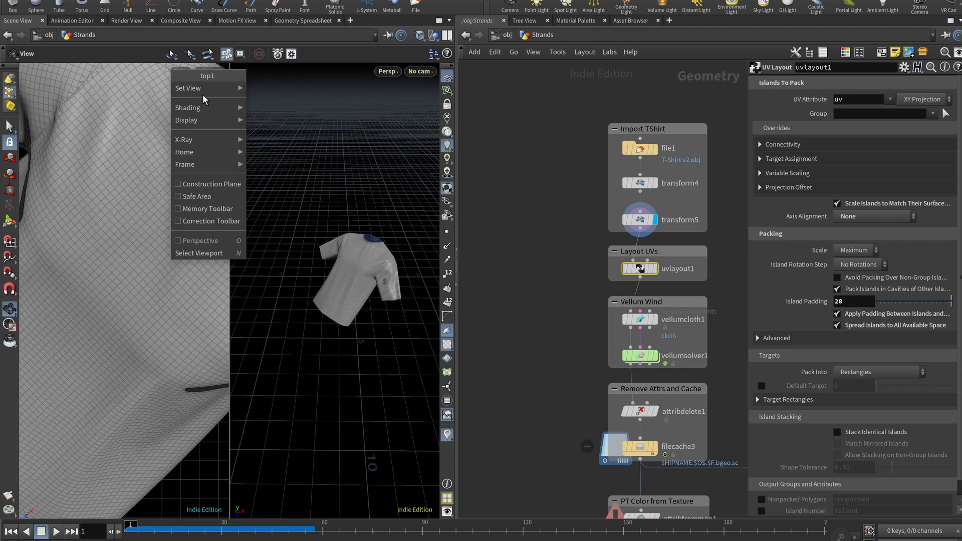
mouse_move(203, 89)
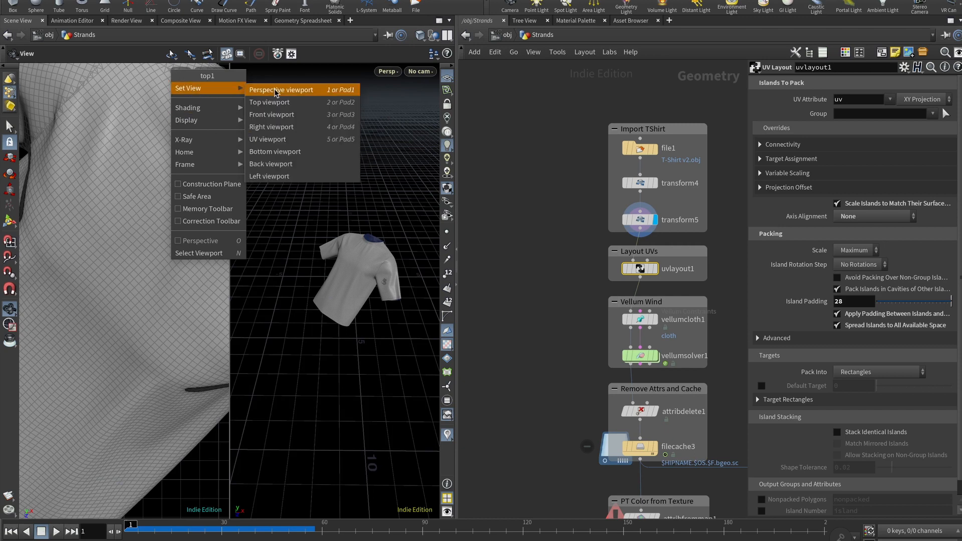
click(289, 141)
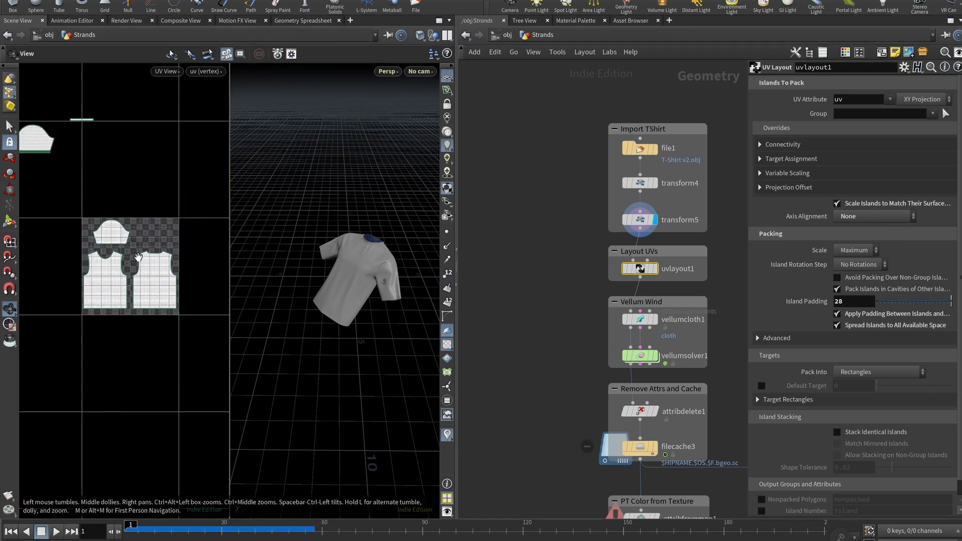
- Examine the imported T-shirt's UV islands and display the uvlayout1 node to compare the packed layout
scroll(139, 257, up, 1)
scroll(140, 257, down, 4)
mouse_move(128, 253)
right_down()
mouse_move(109, 251)
mouse_move(159, 244)
mouse_move(137, 236)
right_up()
scroll(109, 250, up, 1)
scroll(134, 240, down, 1)
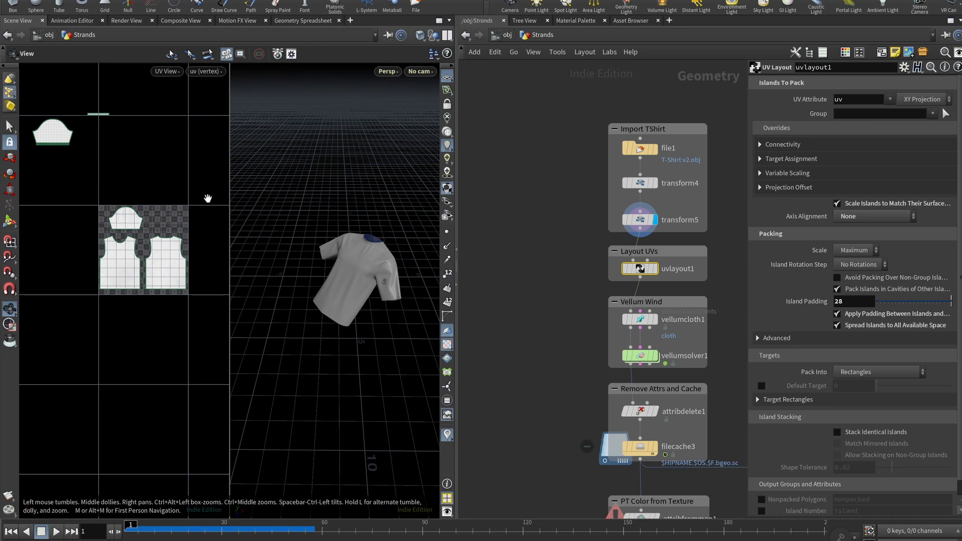
middle_drag(691, 281, 602, 267)
click(565, 255)
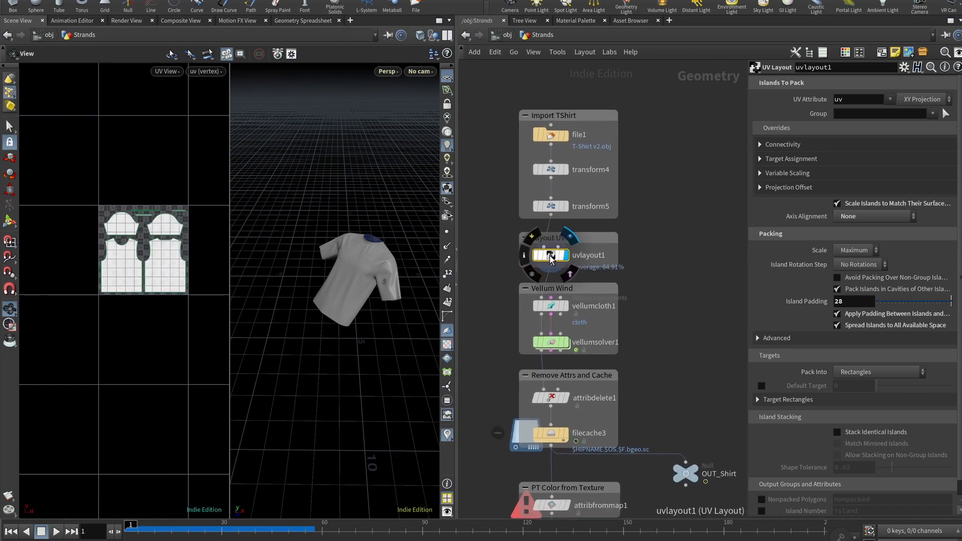
- Widen the parameters of uvlayout1, check the island padding in the UV view, and turn off Spread Islands to All Available Space
scroll(587, 271, up, 3)
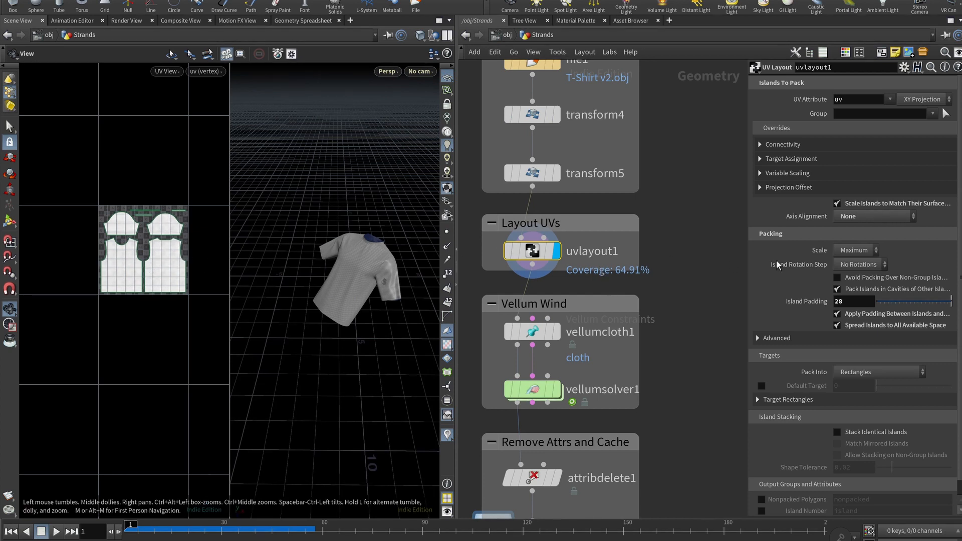
drag(746, 222, 687, 230)
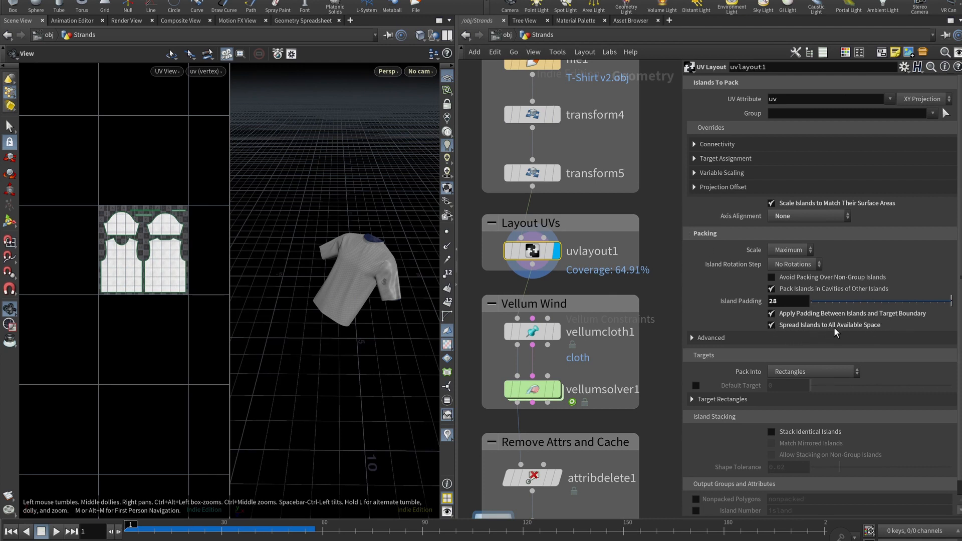
click(783, 302)
scroll(163, 256, up, 5)
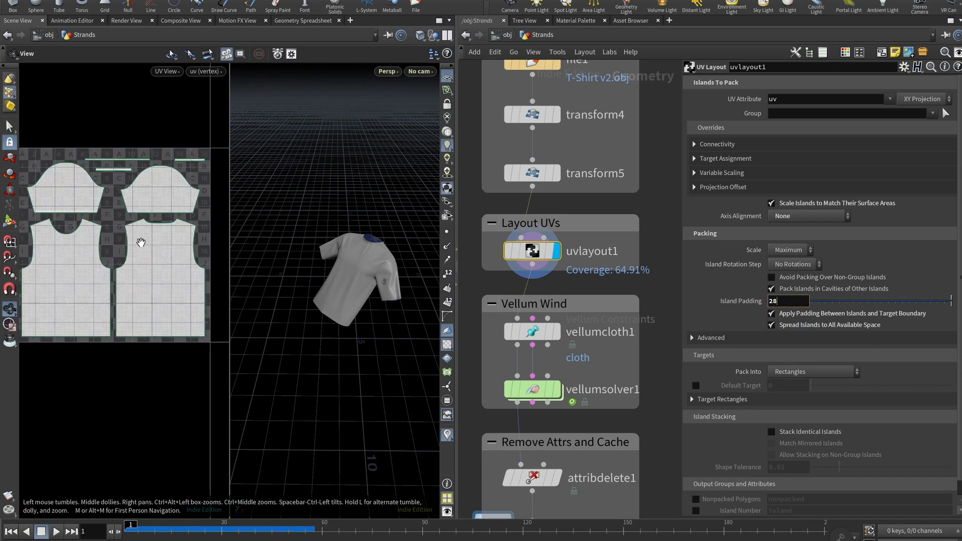
scroll(163, 256, down, 5)
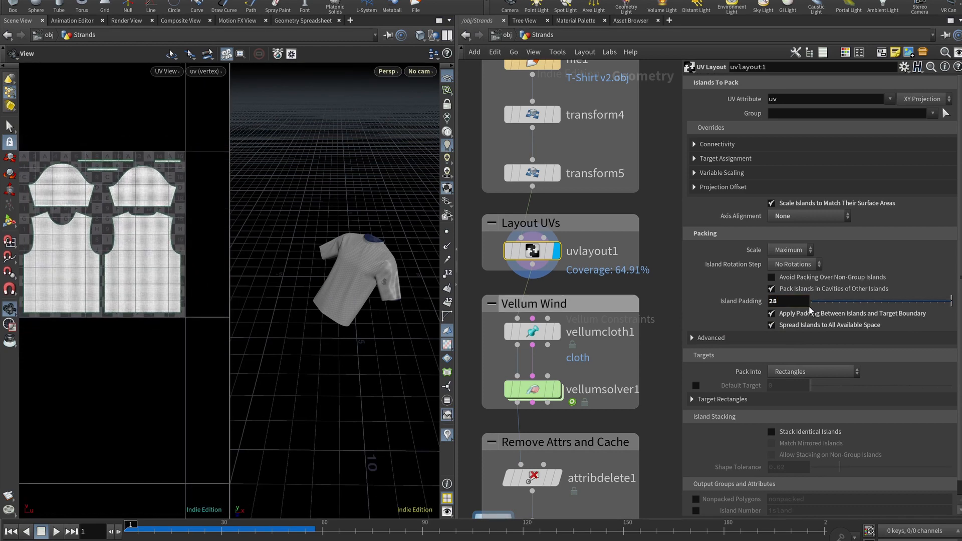
click(771, 325)
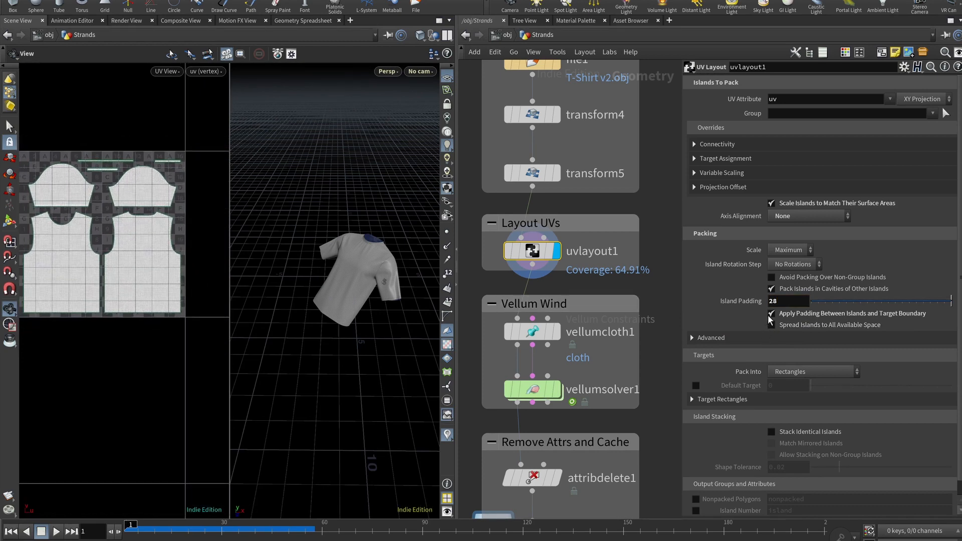
- Try uvlayout1 without Apply Padding Between Islands and Target Boundary, comparing the UV packing at an island padding of 0
click(771, 313)
drag(140, 361, 120, 355)
scroll(120, 355, down, 1)
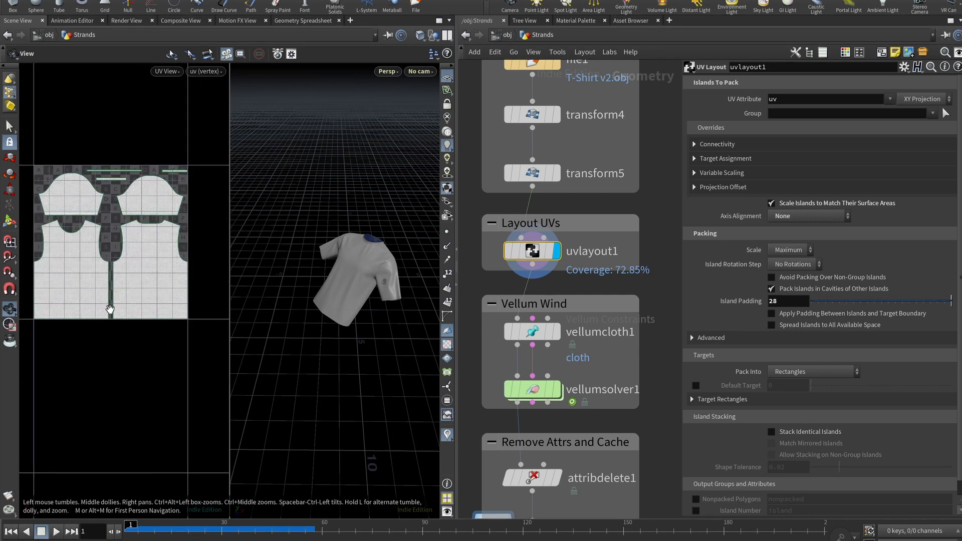
drag(951, 302, 809, 301)
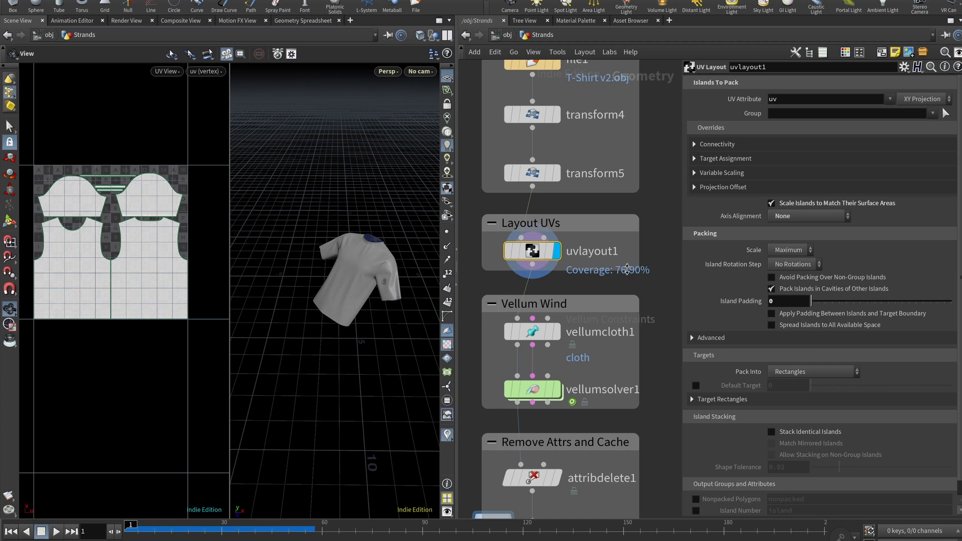
drag(809, 301, 952, 307)
- Set uvlayout1's island padding to 28 and enable both boundary padding and Spread Islands to All Available Space
double_click(792, 299)
text(28)
key(Return)
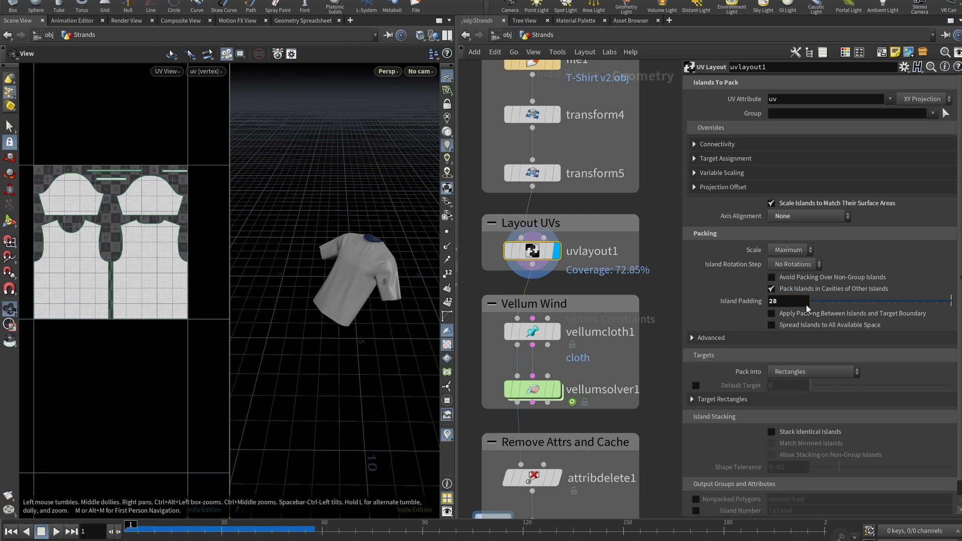
click(771, 313)
click(772, 325)
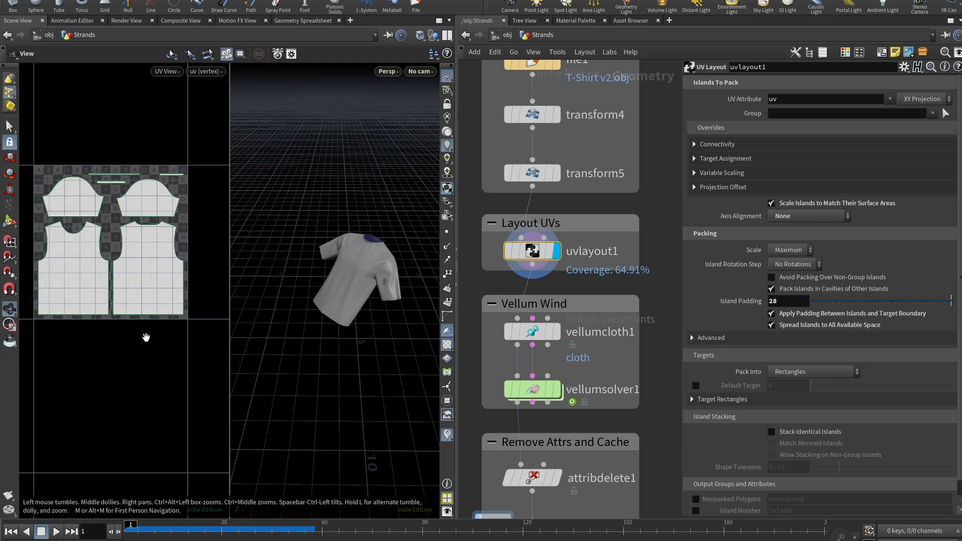
- Return to the single perspective viewport and examine vellumcloth1's constraint settings, including the bend stiffness multiplier
key(ctrl+1)
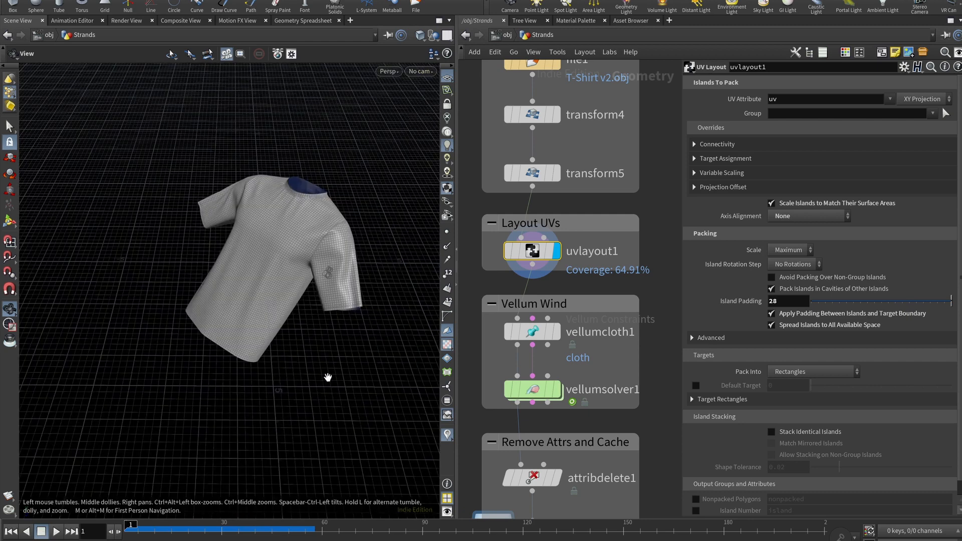
drag(327, 378, 279, 320)
click(551, 337)
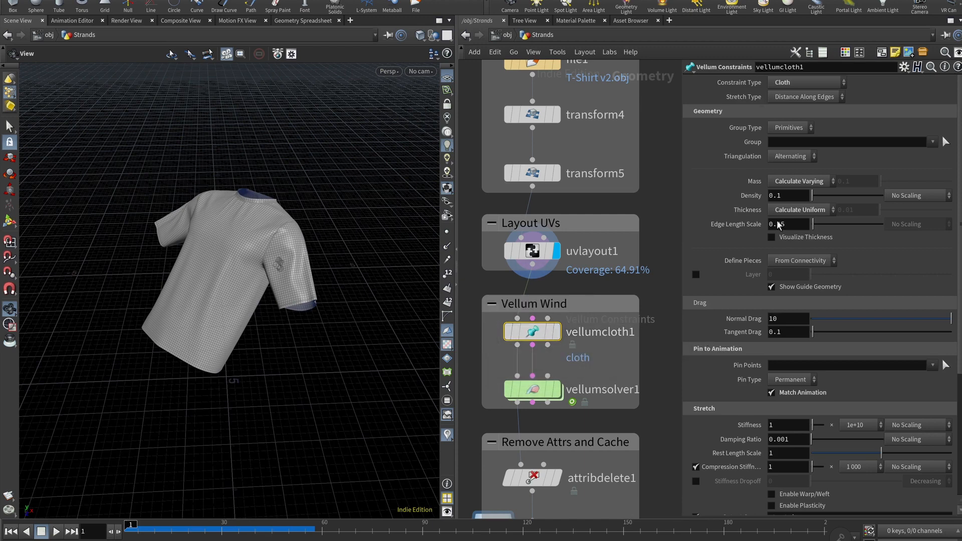
scroll(940, 368, down, 5)
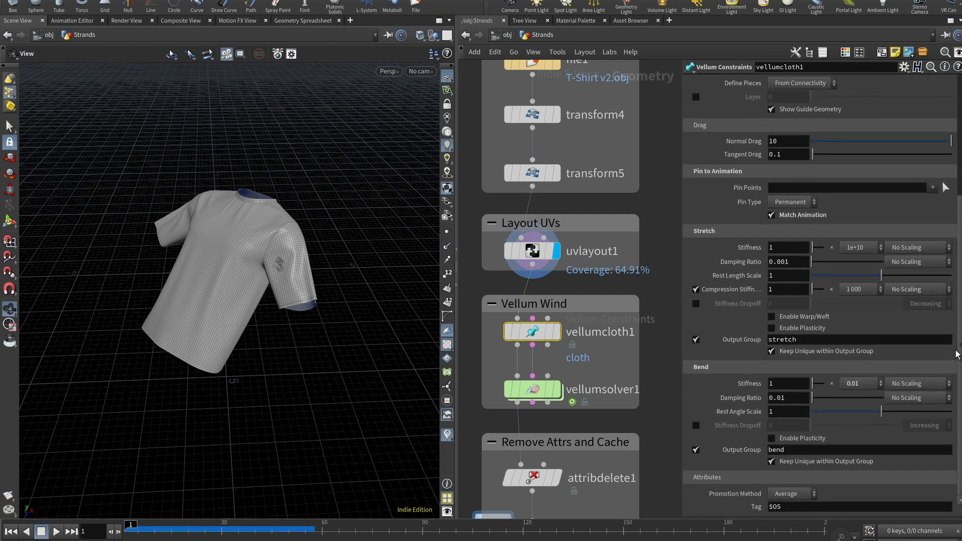
click(857, 385)
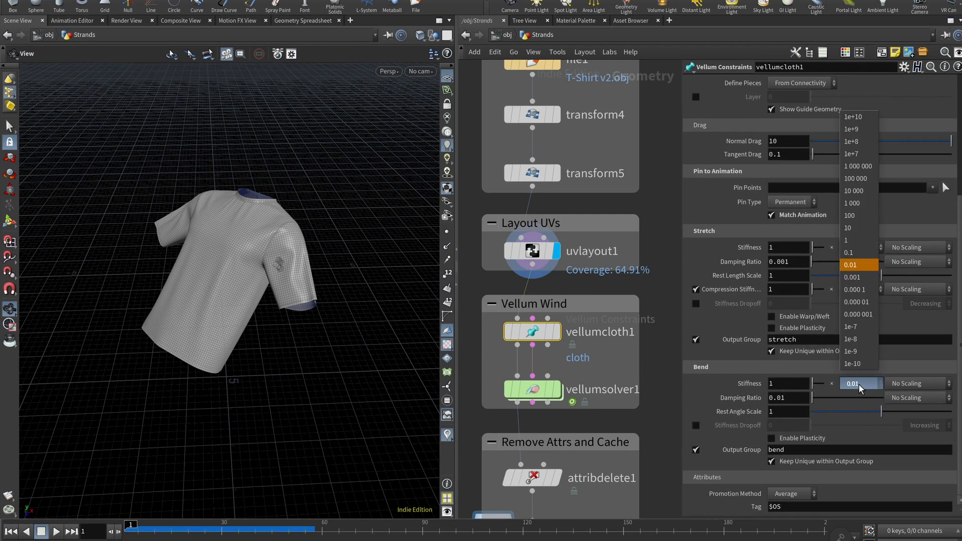
click(856, 268)
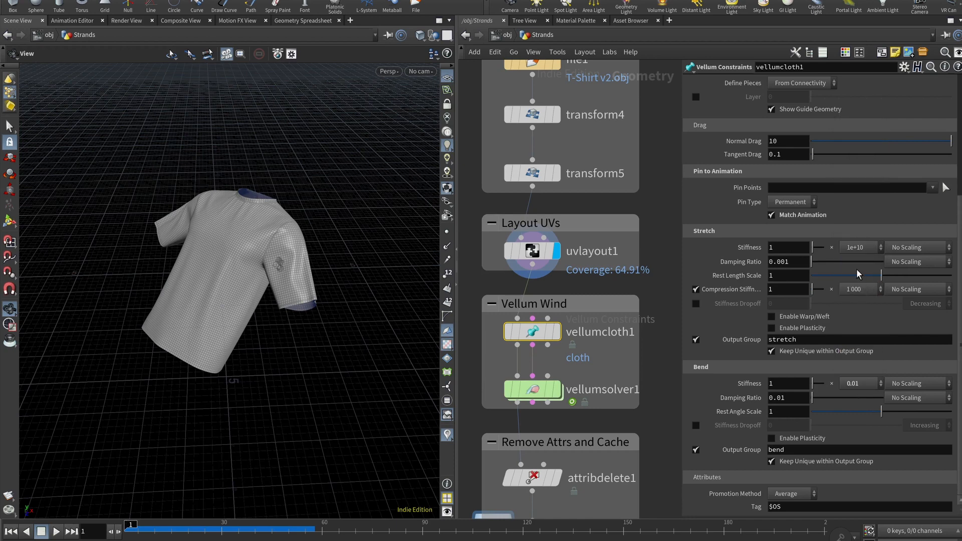
- Check the forces of vellumsolver1, examine the noise settings of popwind1 inside it, and return to the Strands network
click(532, 390)
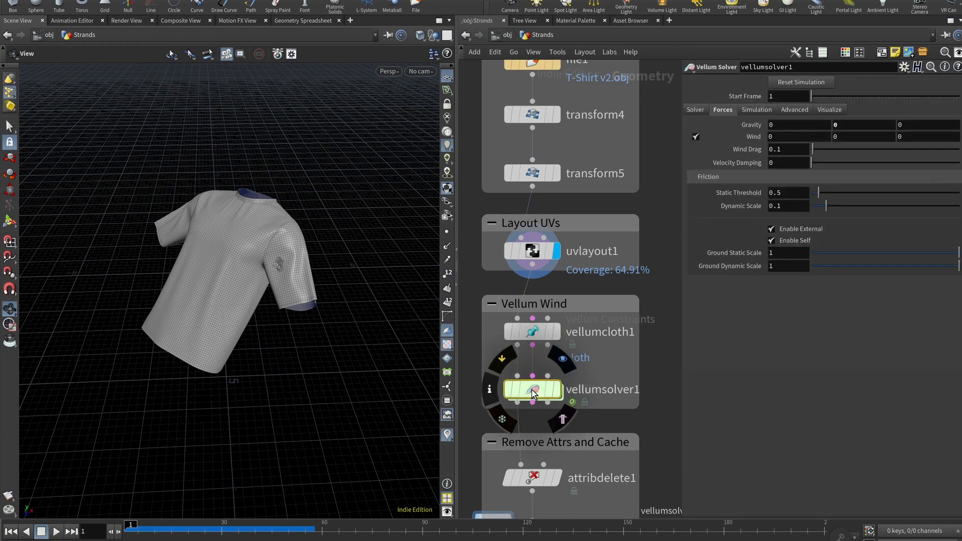
click(696, 109)
click(727, 108)
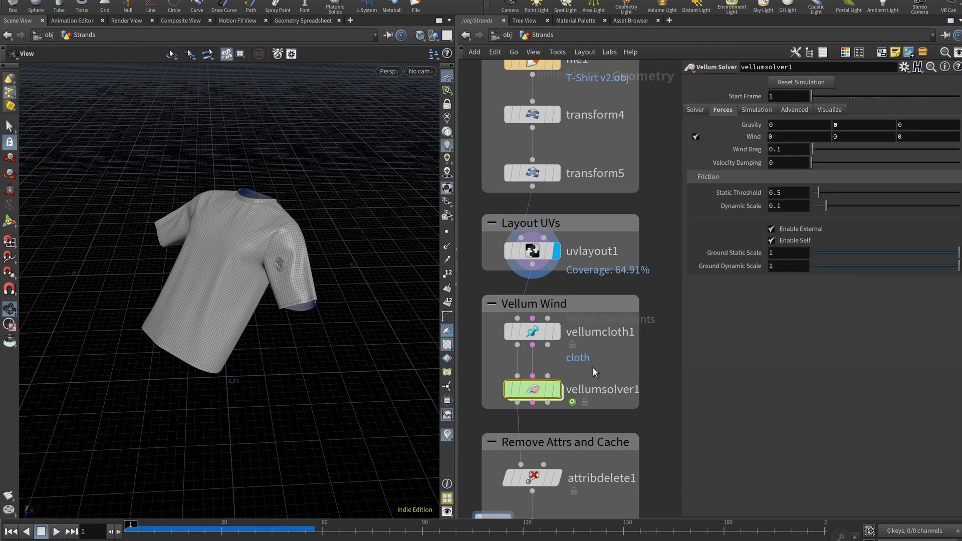
double_click(540, 393)
click(525, 350)
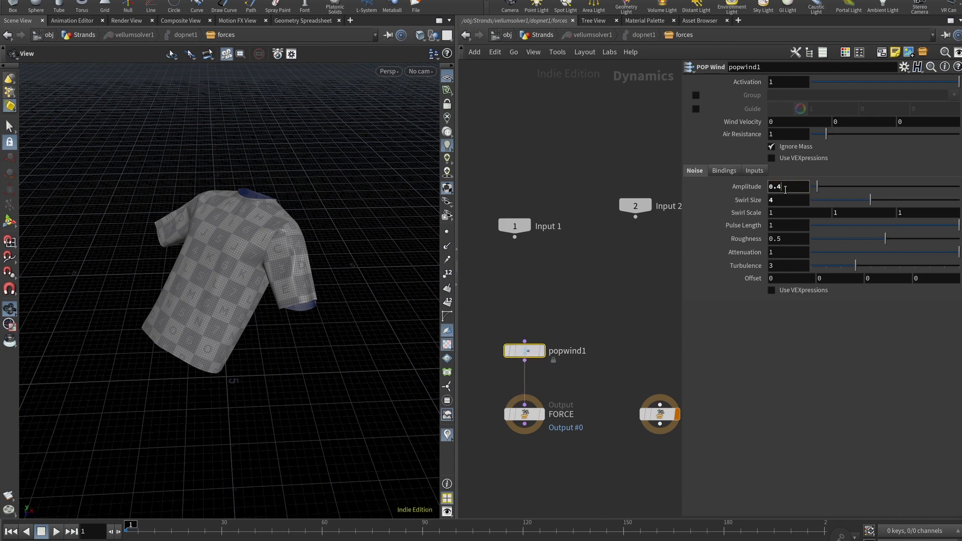
click(634, 289)
click(545, 36)
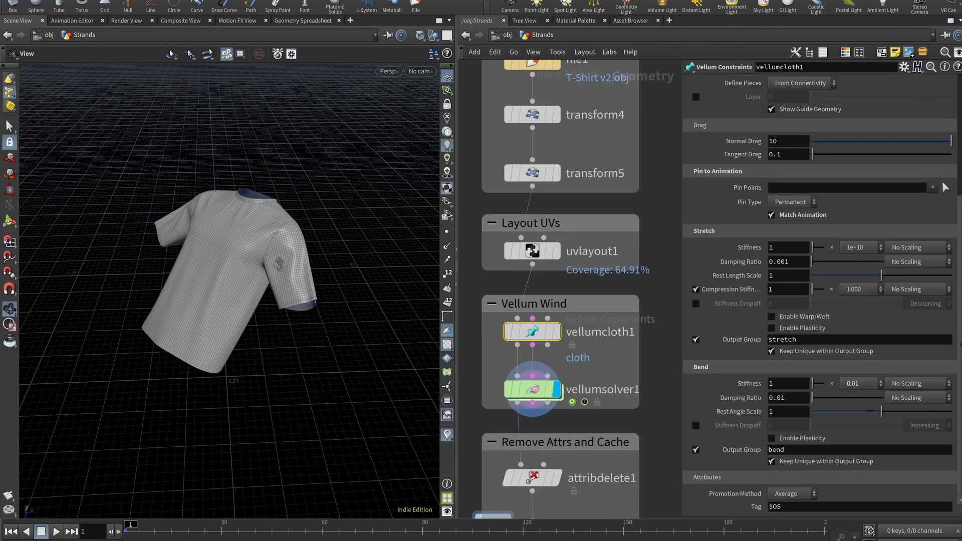
- Play the vellumsolver1 wind simulation, stop it, and scrub through the simulated frames to frame 34
click(56, 532)
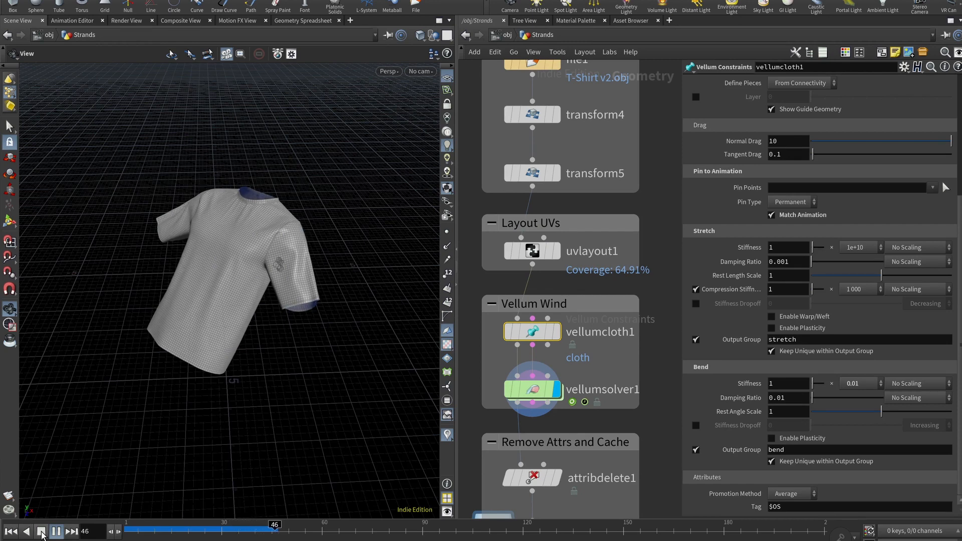
click(42, 535)
click(127, 533)
drag(128, 534, 235, 534)
- Examine the settings of filecache3 and the vertex attribute kept by attribdelete1, and display attribdelete1 with its node info
middle_drag(645, 446, 621, 335)
click(509, 422)
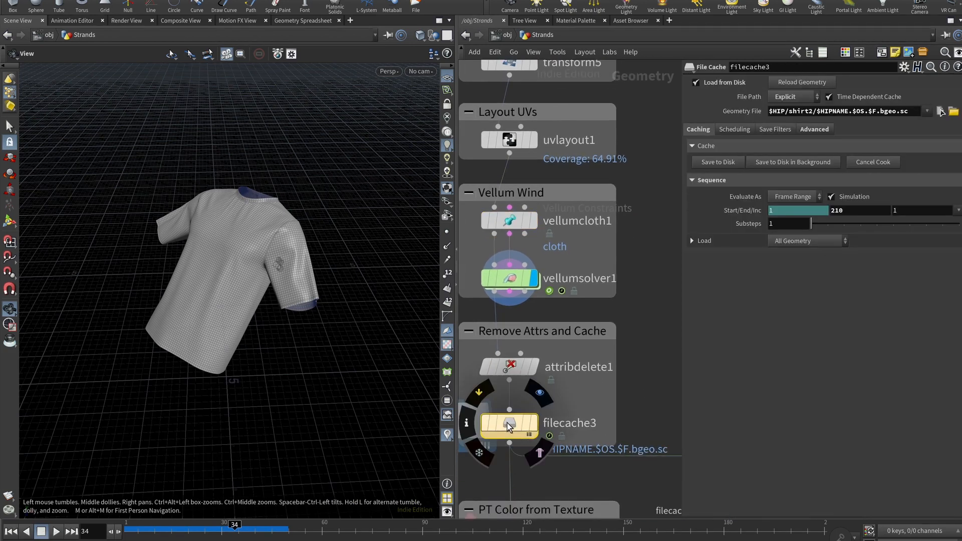
click(508, 373)
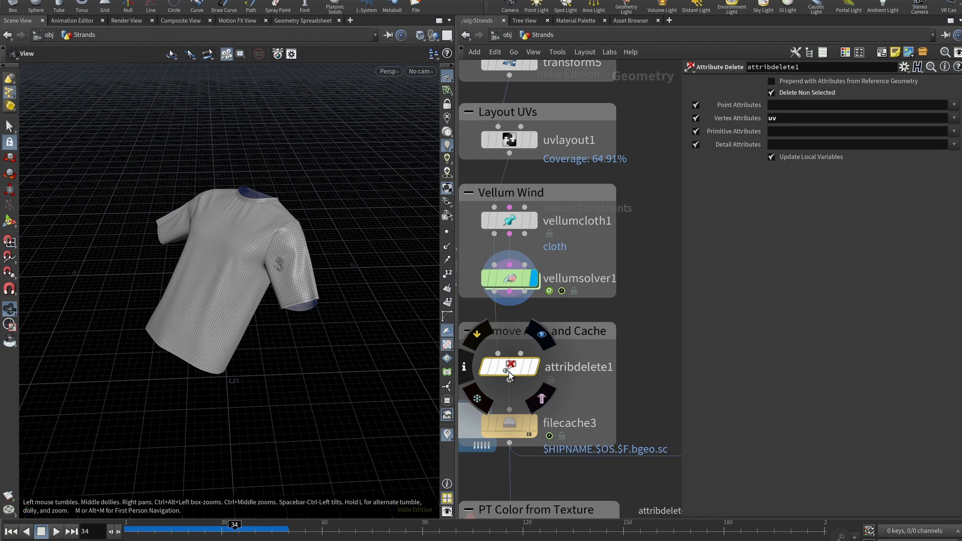
click(794, 116)
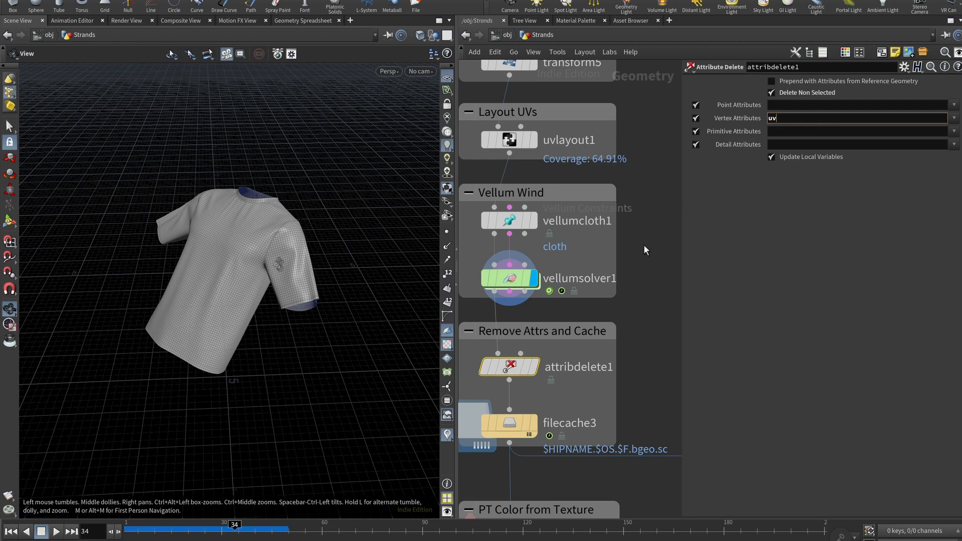
click(535, 366)
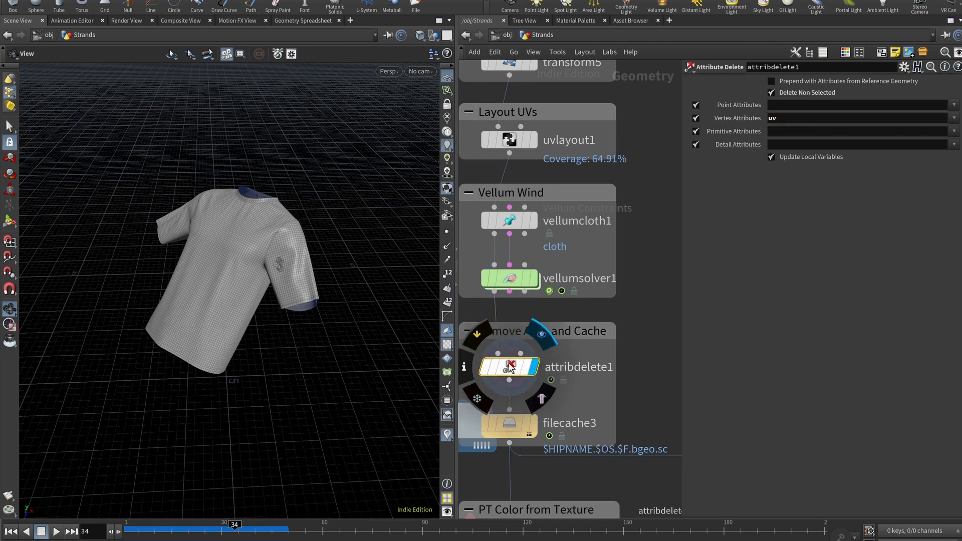
middle_click(510, 366)
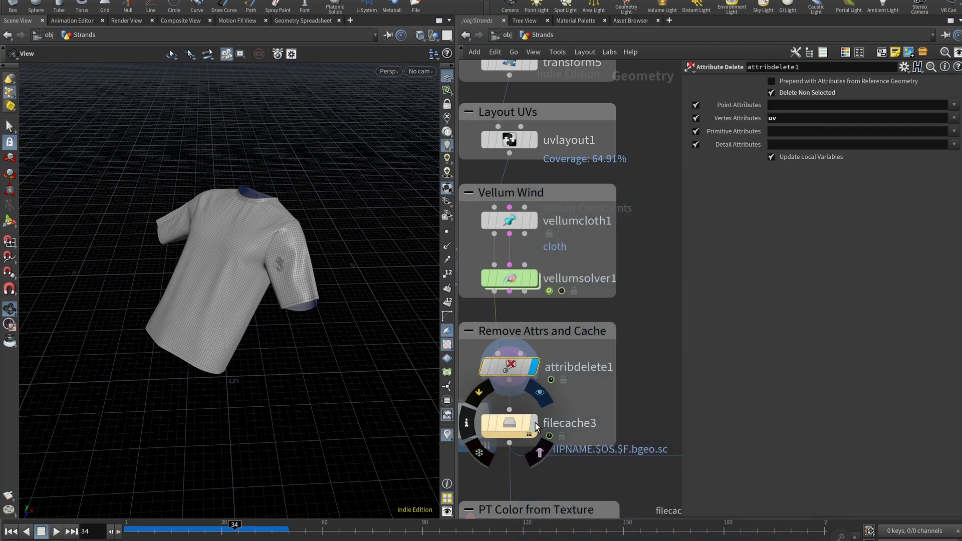
- Display filecache3, play back the cached shirt animation, and scrub to frame 180 to check where the cache ends
click(513, 423)
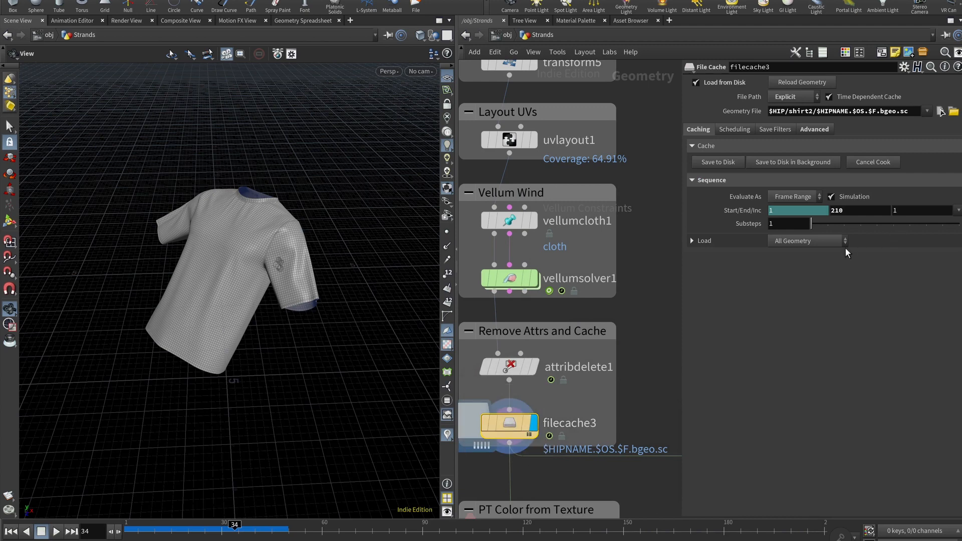
scroll(660, 340, down, 3)
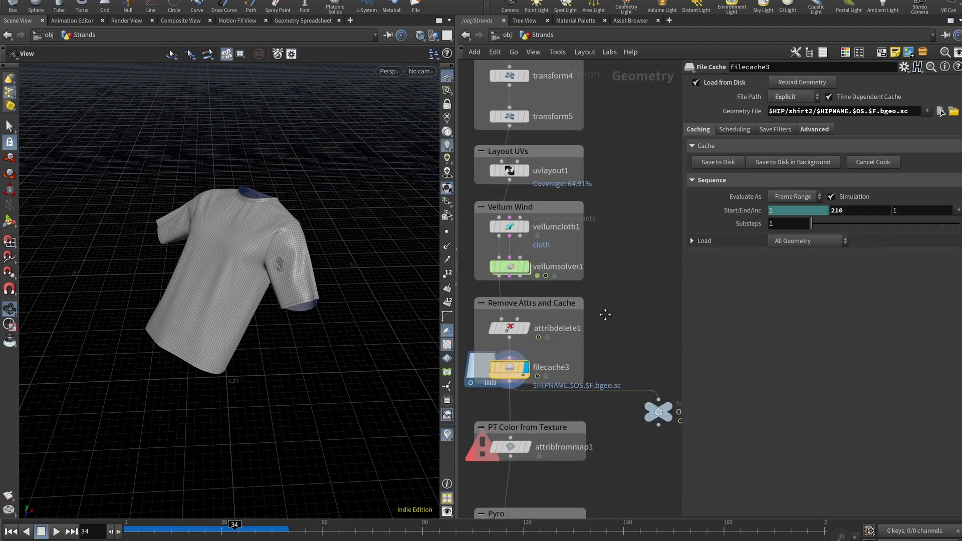
click(56, 531)
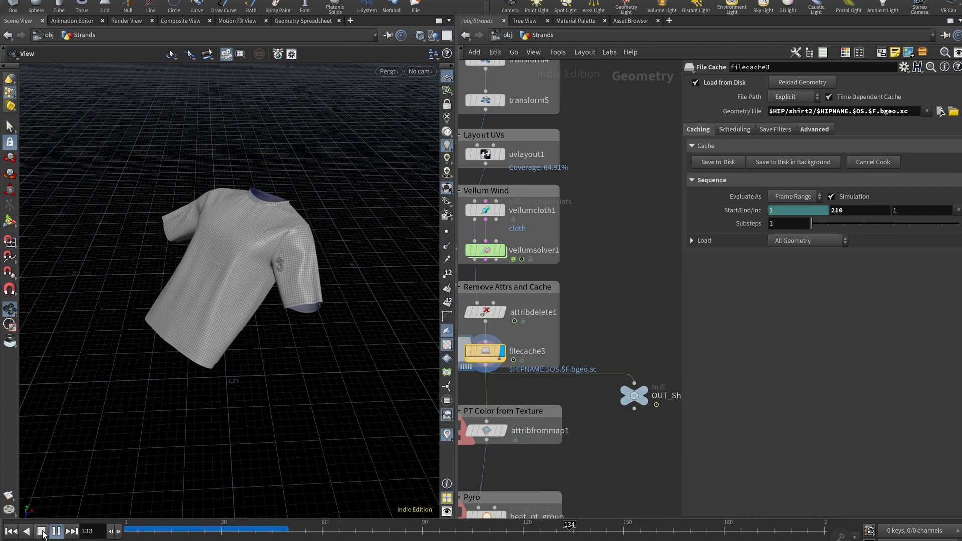
click(43, 535)
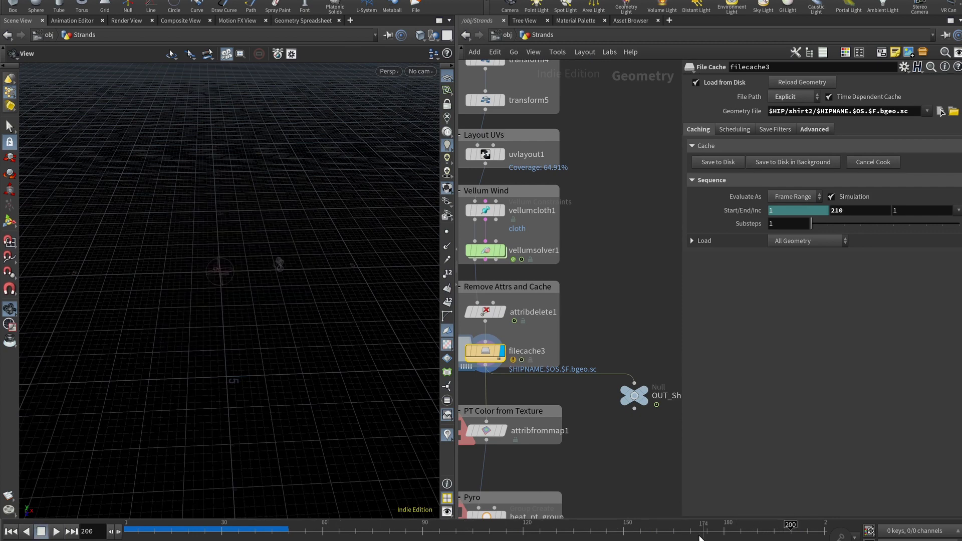
drag(692, 536, 722, 536)
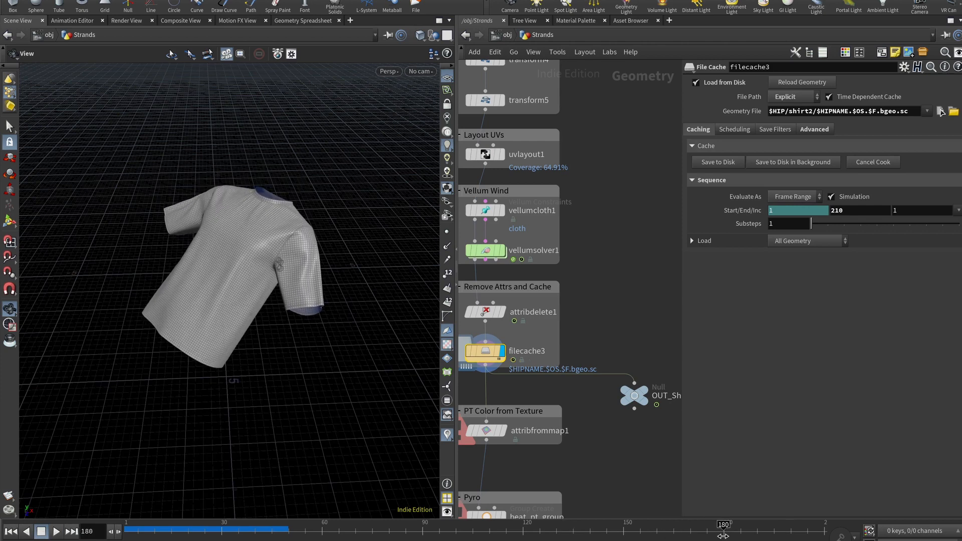
- Set the end frame of filecache3 and of the playback timeline to 180
double_click(872, 213)
text(180)
key(Return)
key(Return)
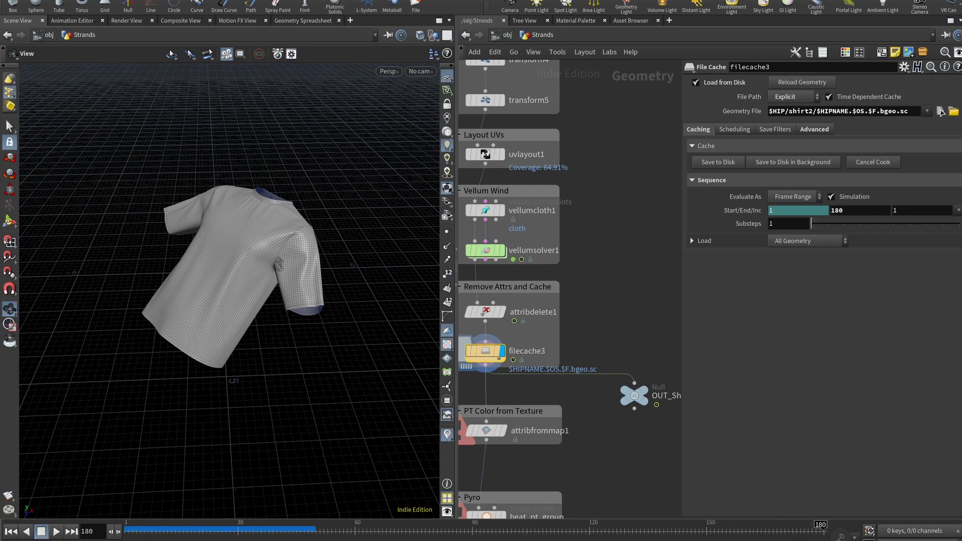
- Go to frame 27 and display attribfrommap1 to view the shirt texture colors on the T-shirt
mouse_move(218, 531)
mouse_down()
mouse_move(165, 529)
mouse_move(761, 534)
mouse_move(127, 531)
mouse_move(727, 540)
mouse_move(226, 530)
mouse_up()
middle_drag(480, 430, 528, 359)
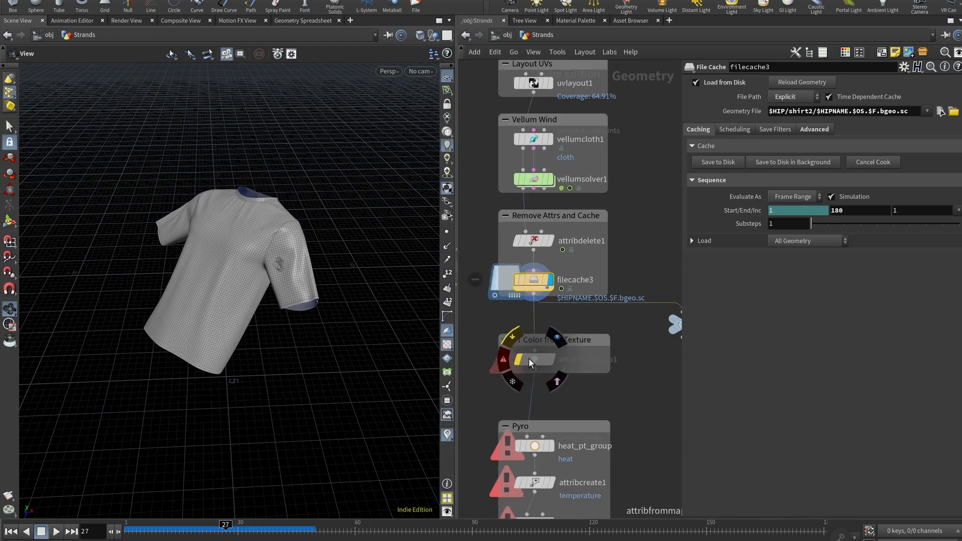
click(526, 360)
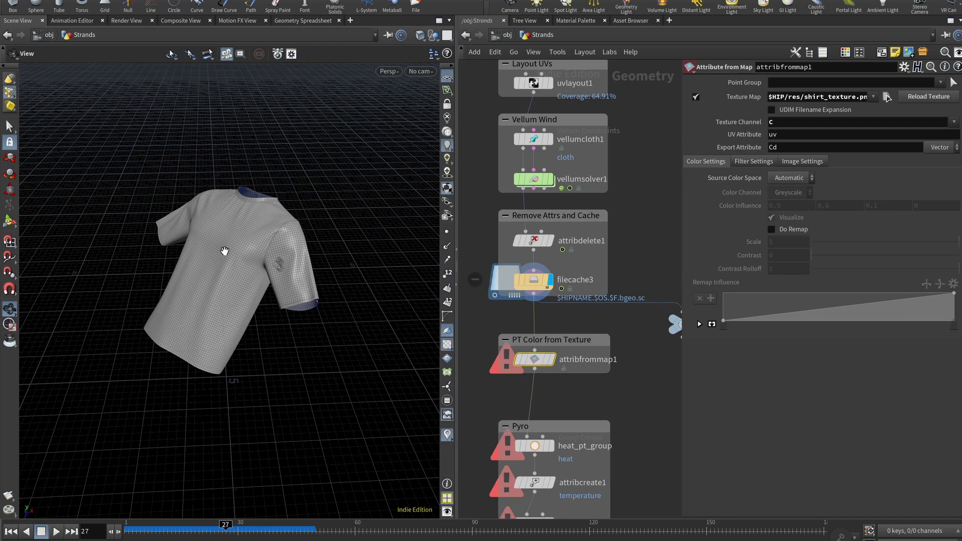
click(552, 361)
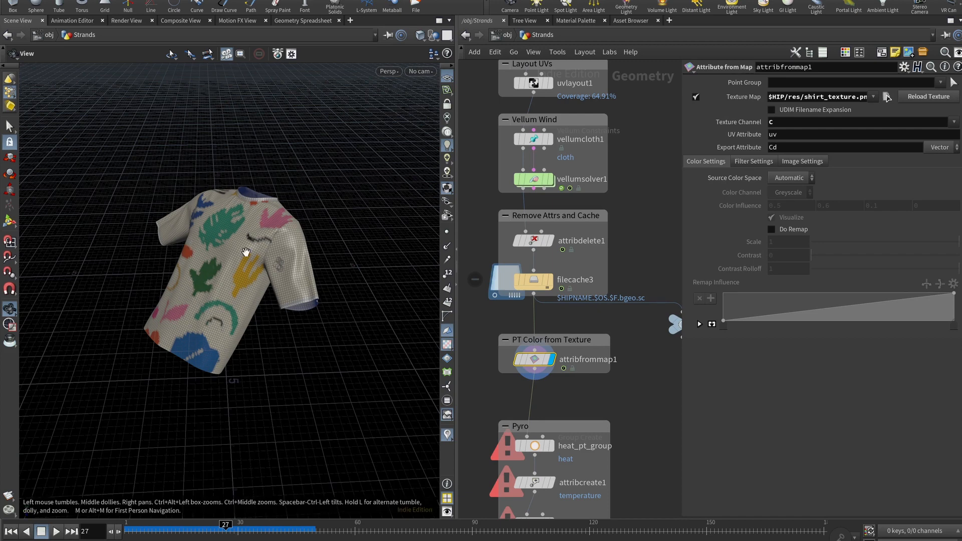
- Select uvlayout1 and restore the side-by-side UV and perspective viewports to view the texture on the UV islands
middle_drag(639, 181, 637, 209)
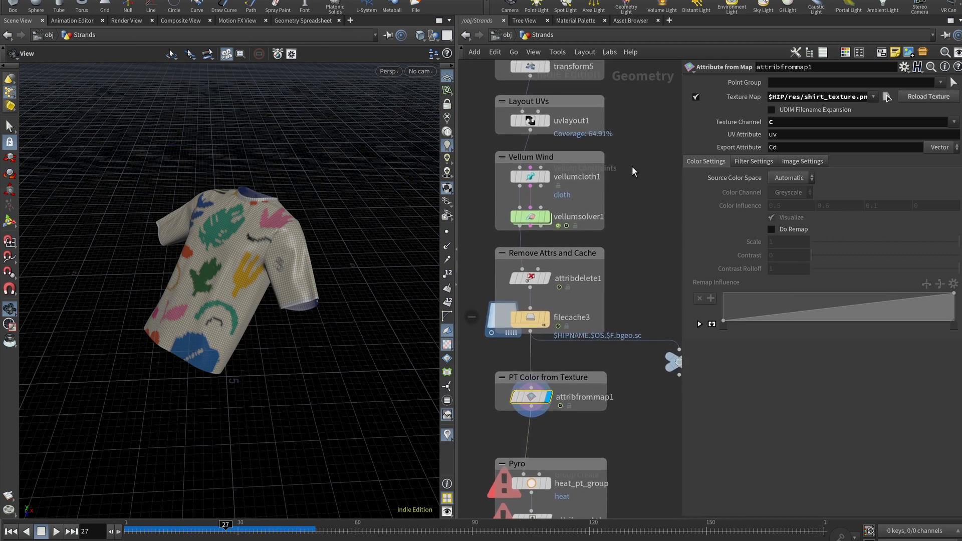
click(530, 122)
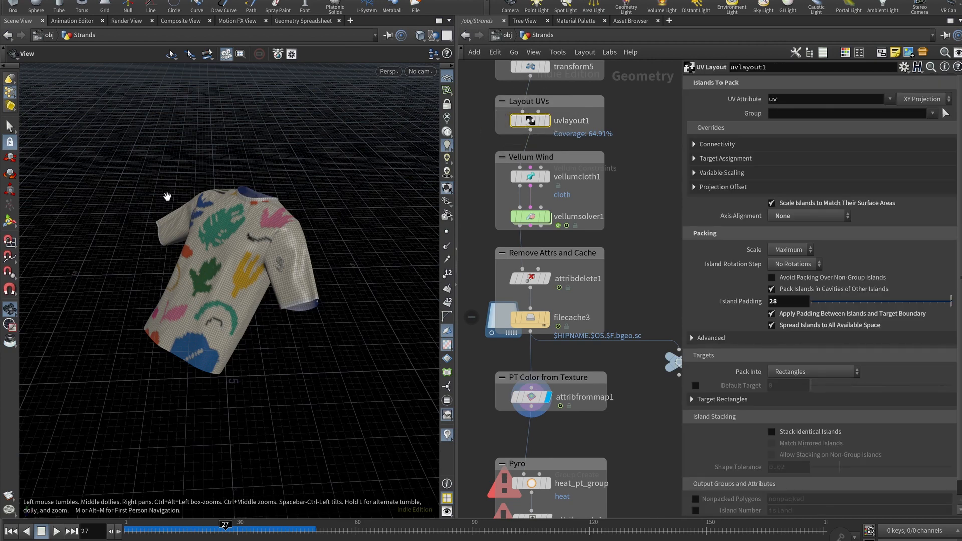
key(ctrl+4)
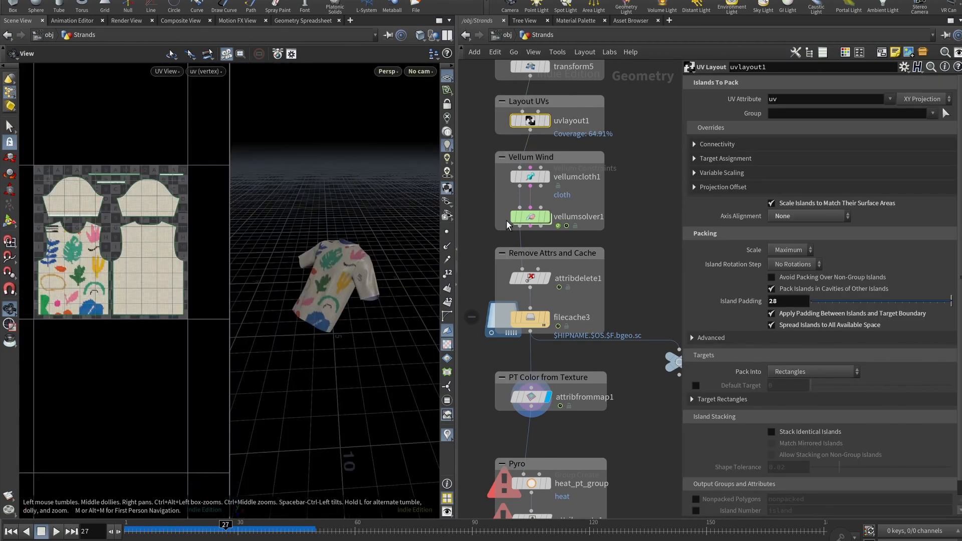
- Start a texture UV to image export of the uvlayout1 node with PNG as the file format
right_click(531, 120)
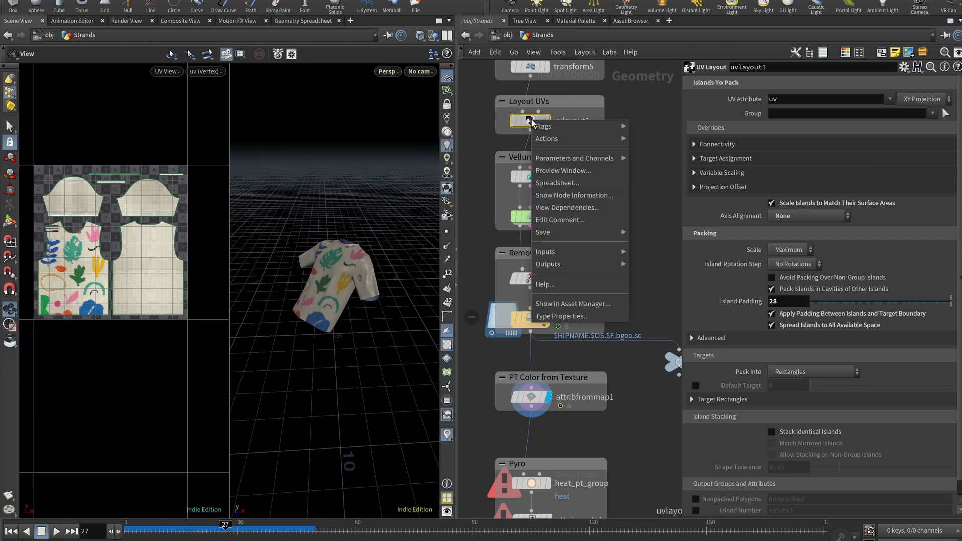
click(517, 122)
right_click(525, 121)
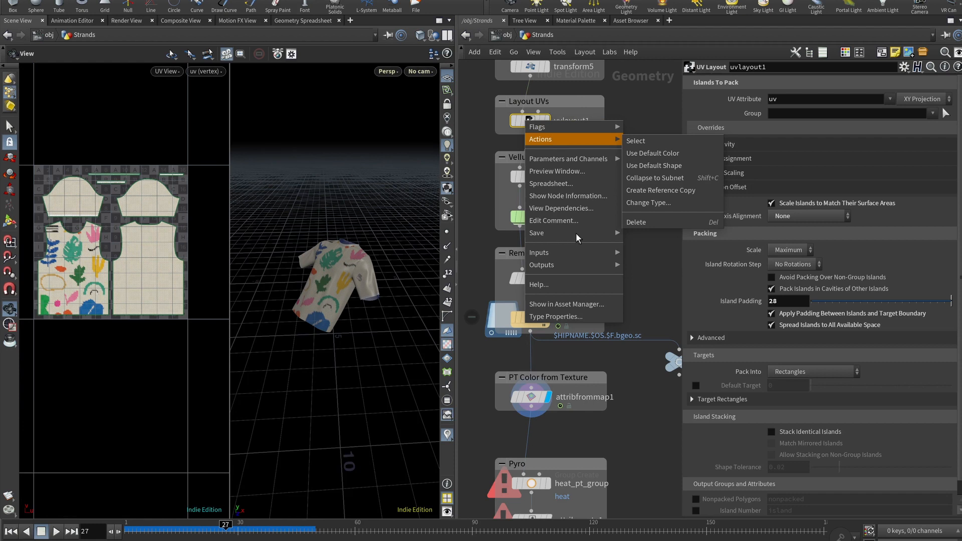
mouse_move(577, 234)
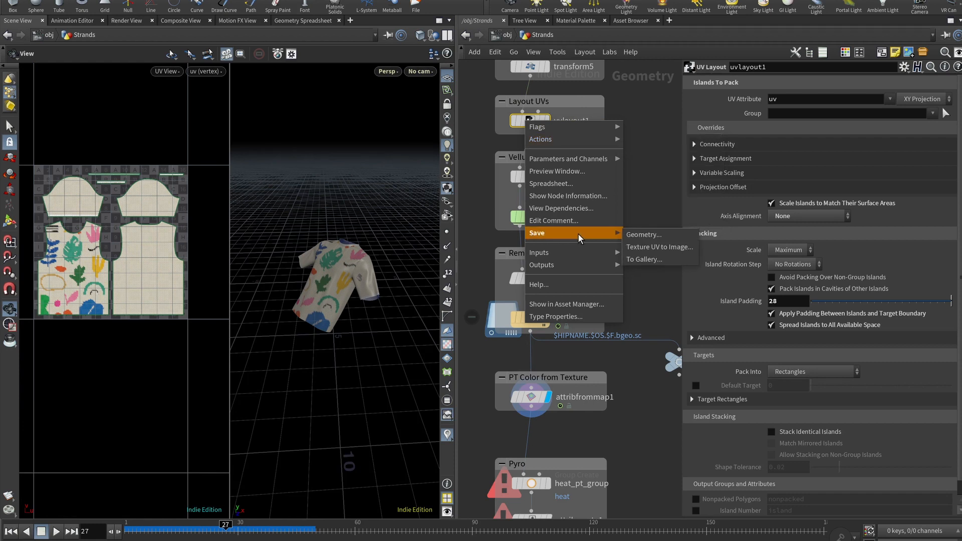
click(663, 250)
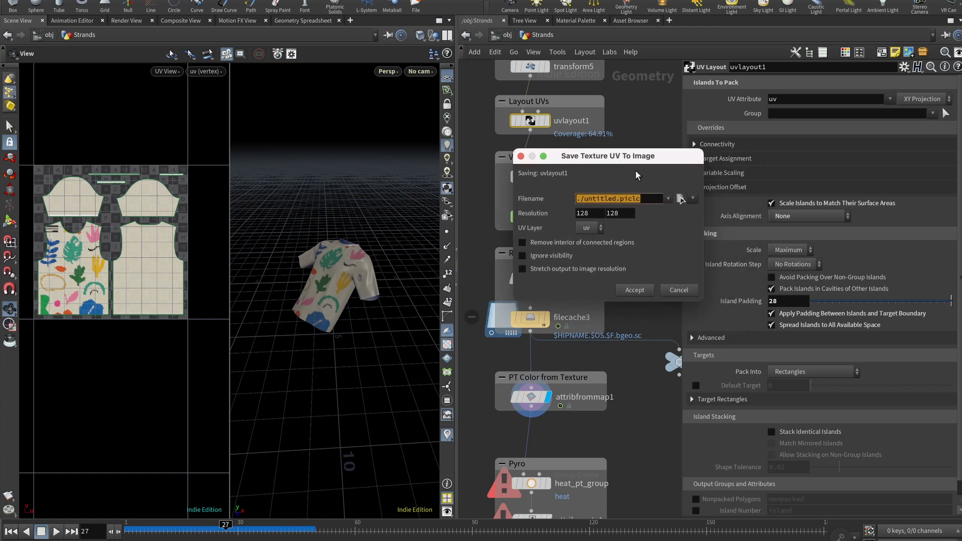
click(695, 199)
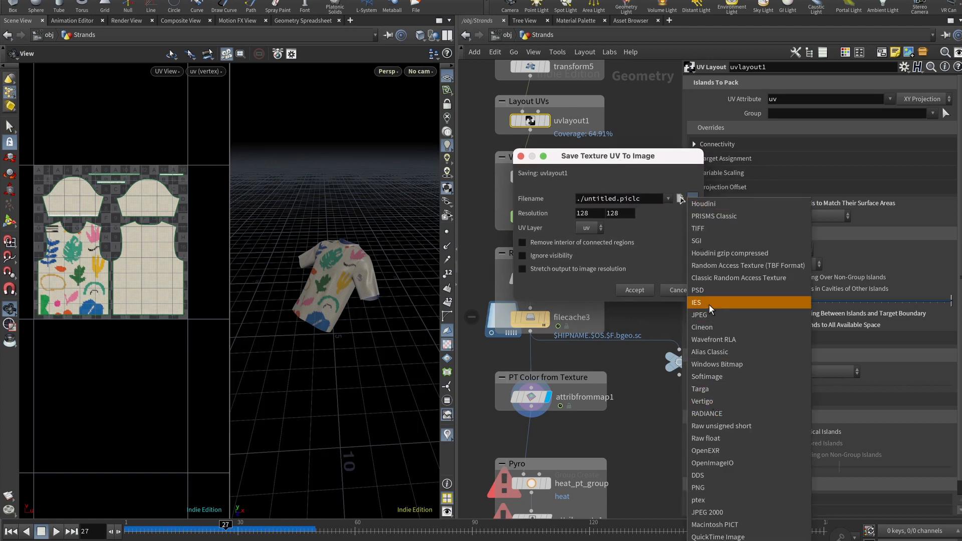
click(717, 487)
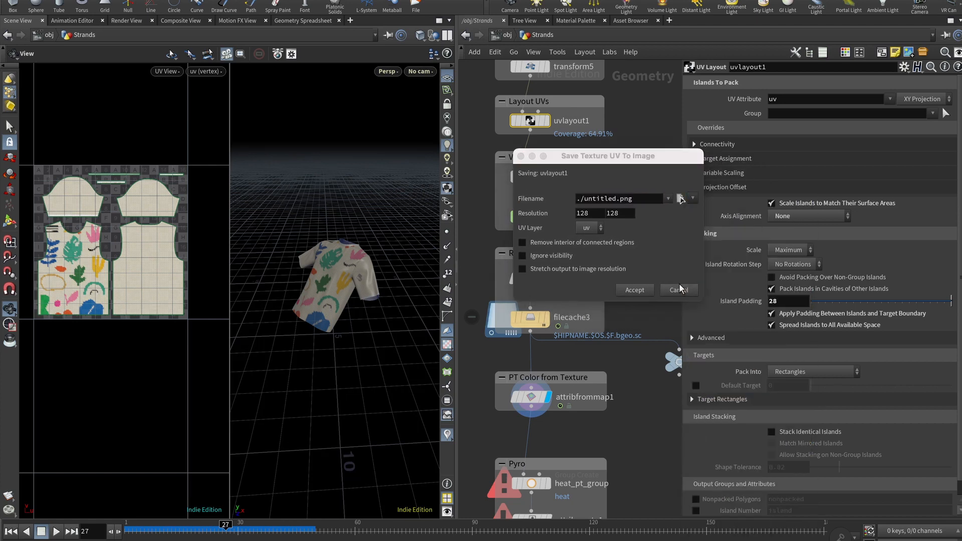
- Set the exported UV image's resolution to 2048 and accept the export
double_click(591, 213)
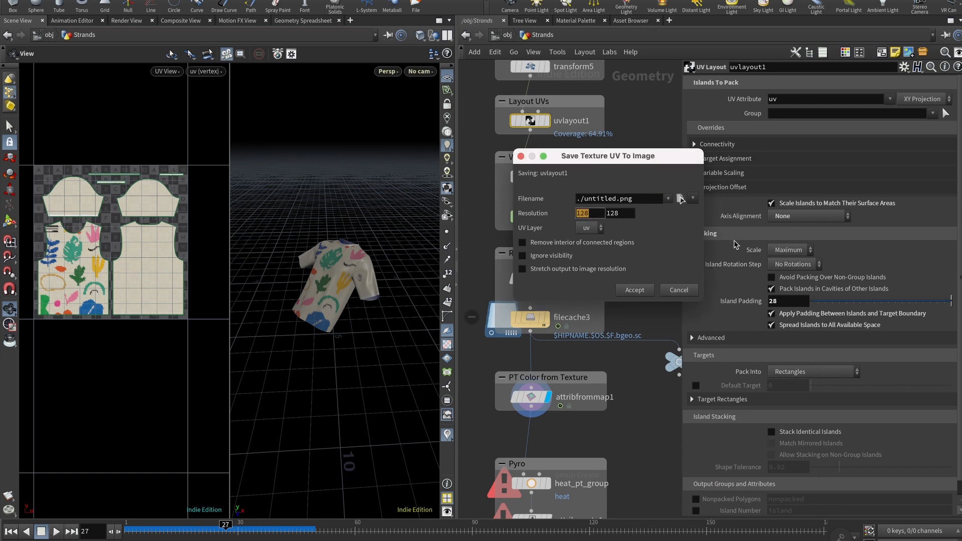
text(2048)
key(Tab)
text(204)
click(660, 261)
click(635, 290)
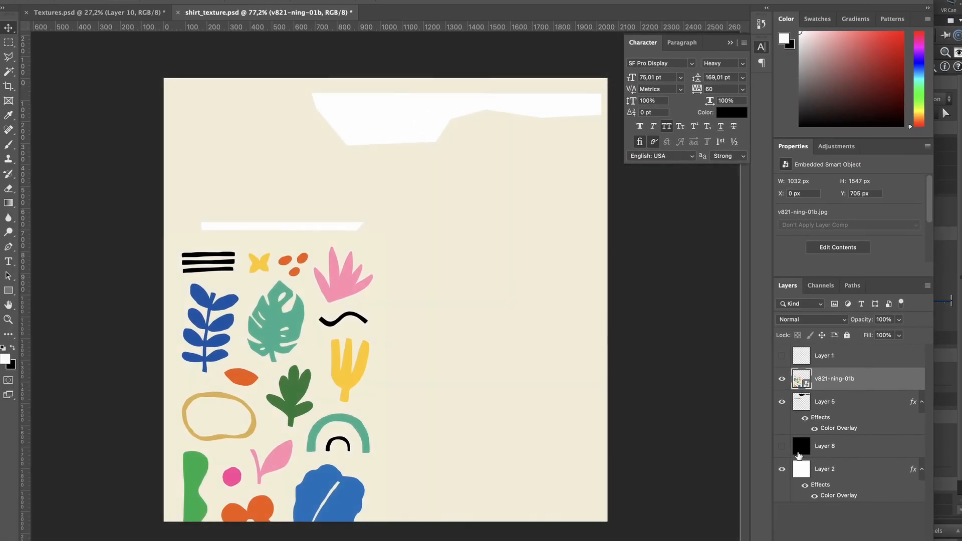
- Switch to Photoshop and show UV wireframe Layer 1 over black Layer 8 in shirt_texture.psd, first without and then with Layer 5 and v821-ning-01b
drag(782, 378, 781, 402)
click(782, 446)
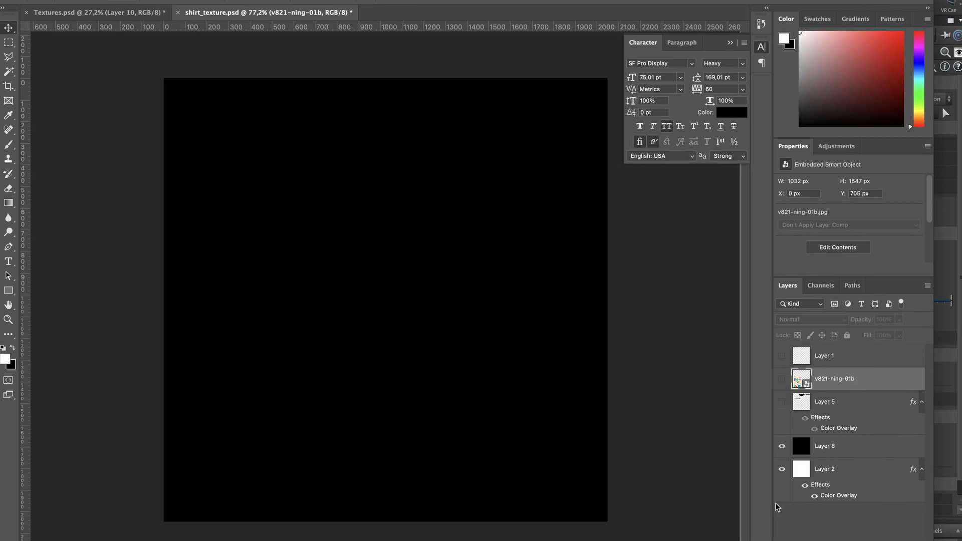
click(782, 355)
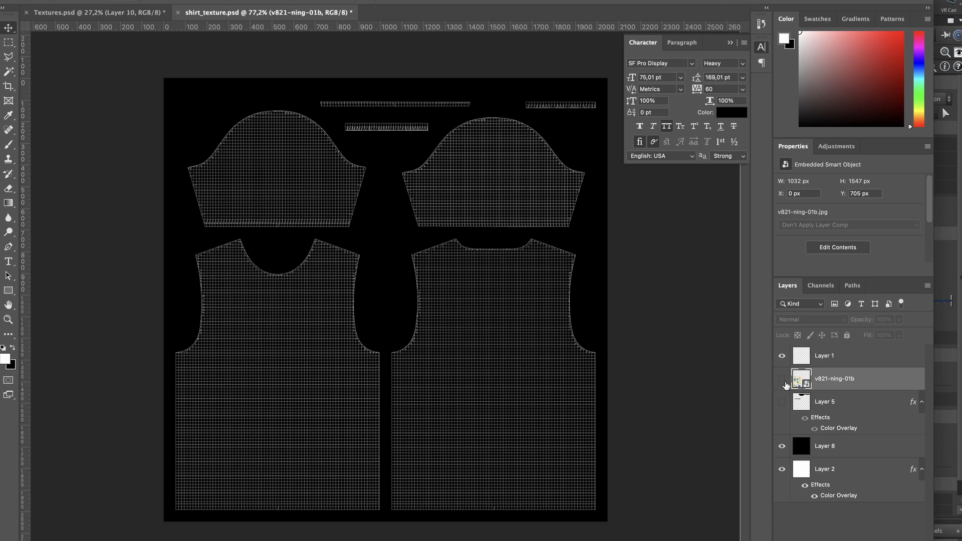
click(783, 403)
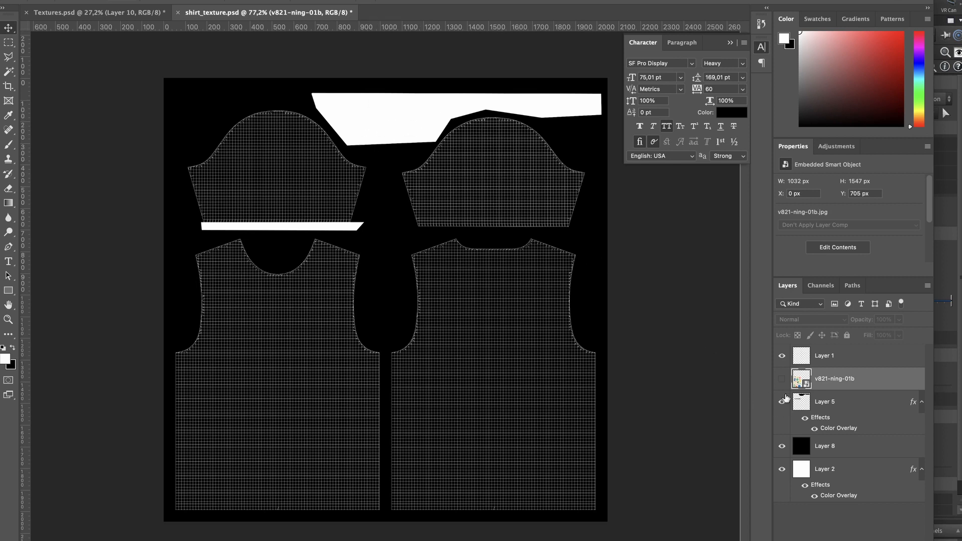
click(781, 379)
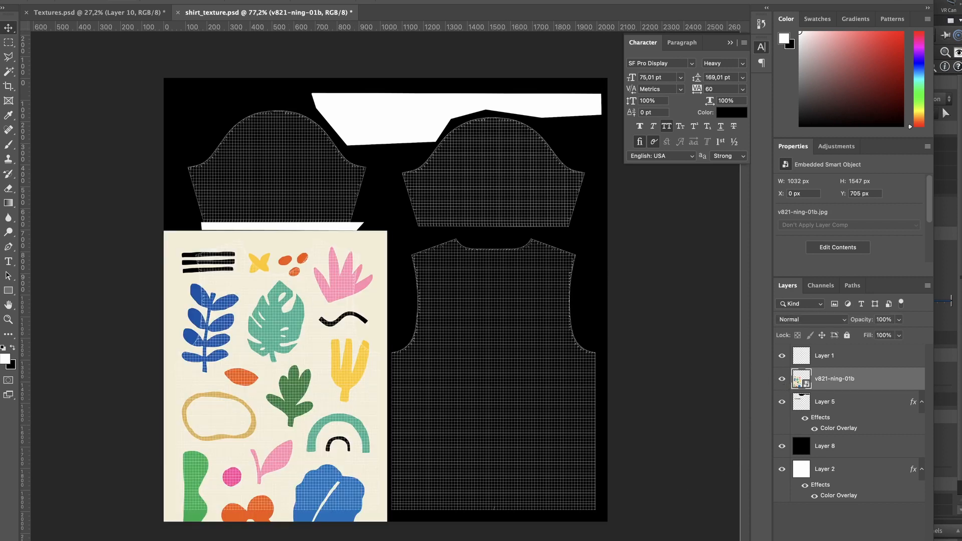
- Switch to the Freepik page and view the source illustration used for the shirt's front print
drag(646, 0, 720, 6)
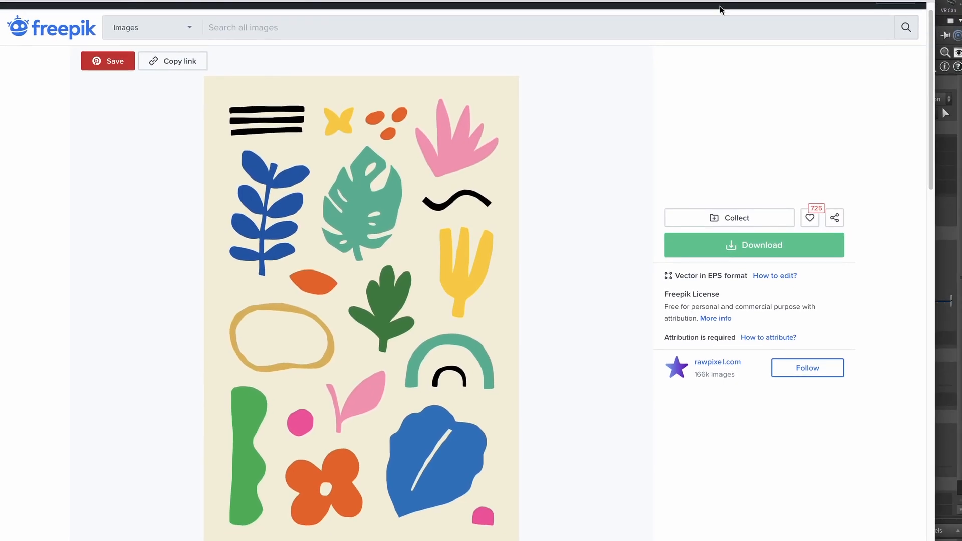
scroll(379, 205, down, 1)
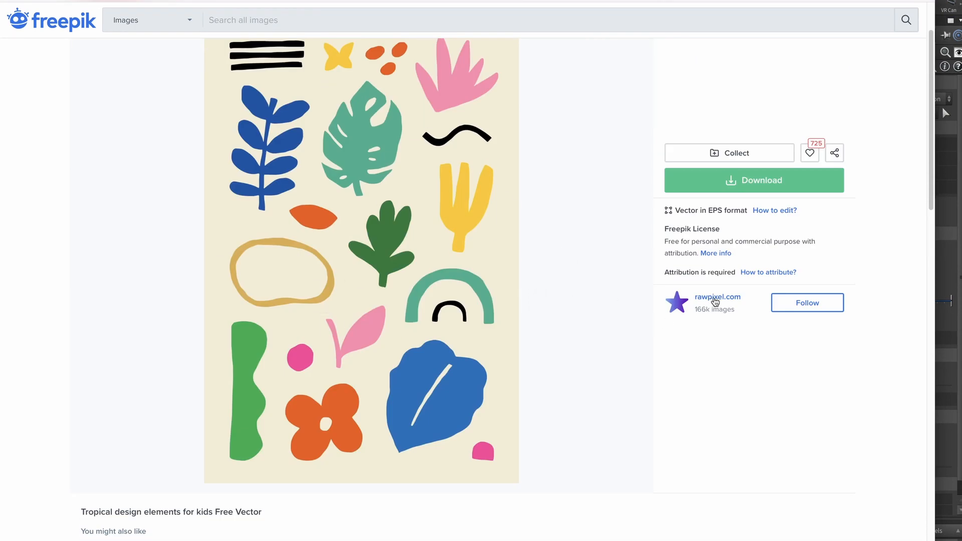
scroll(394, 273, up, 1)
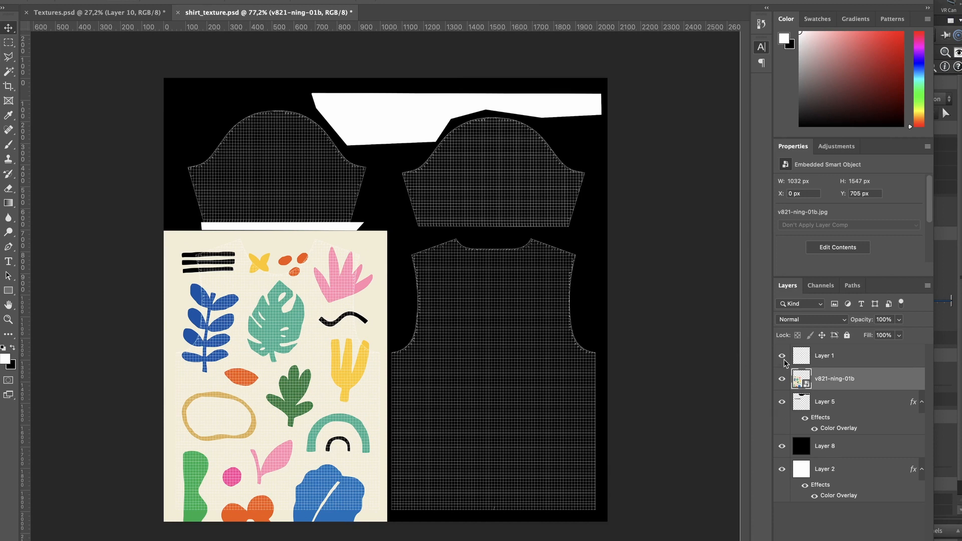
- In Photoshop, hide black Layer 8, check the Color Overlay color of Layer 2, and hide UV wireframe Layer 1
click(782, 446)
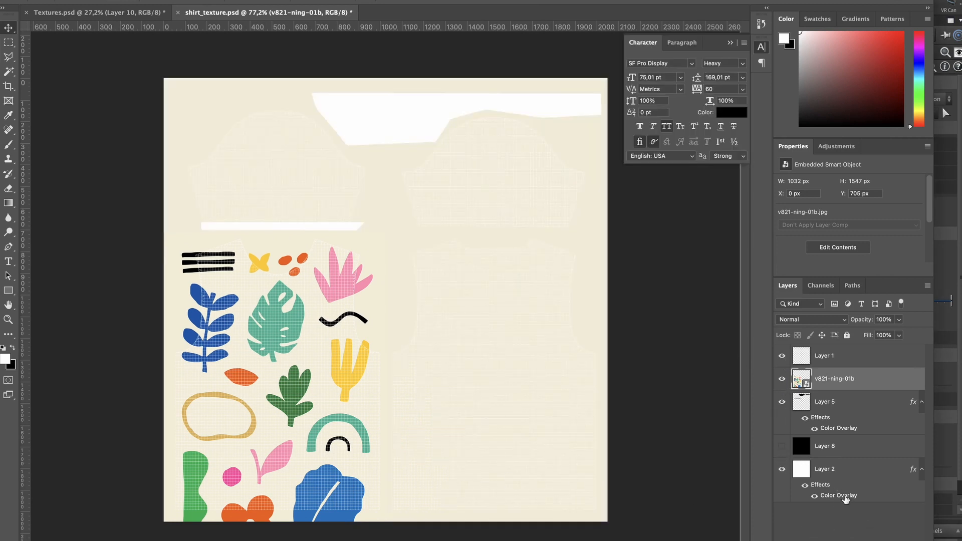
click(846, 500)
key(h)
double_click(838, 495)
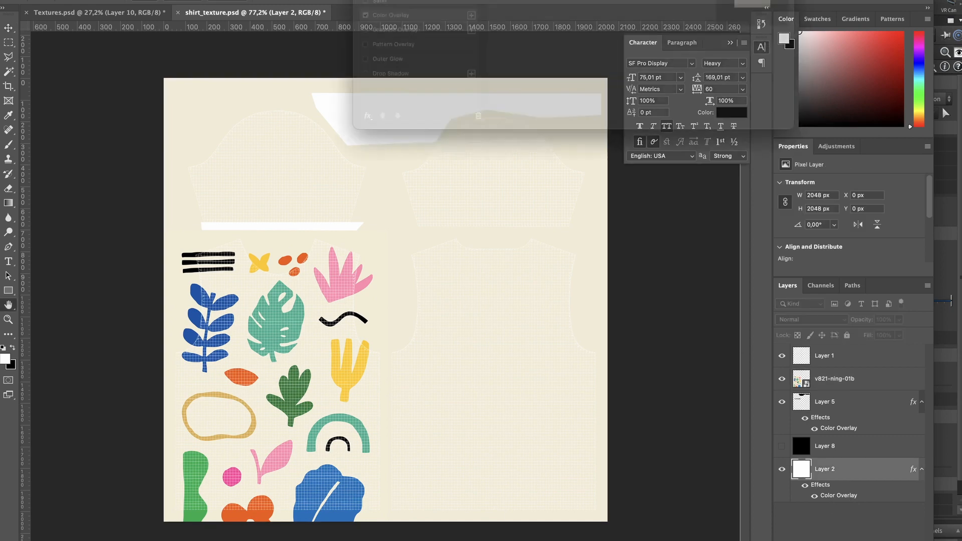
click(734, 169)
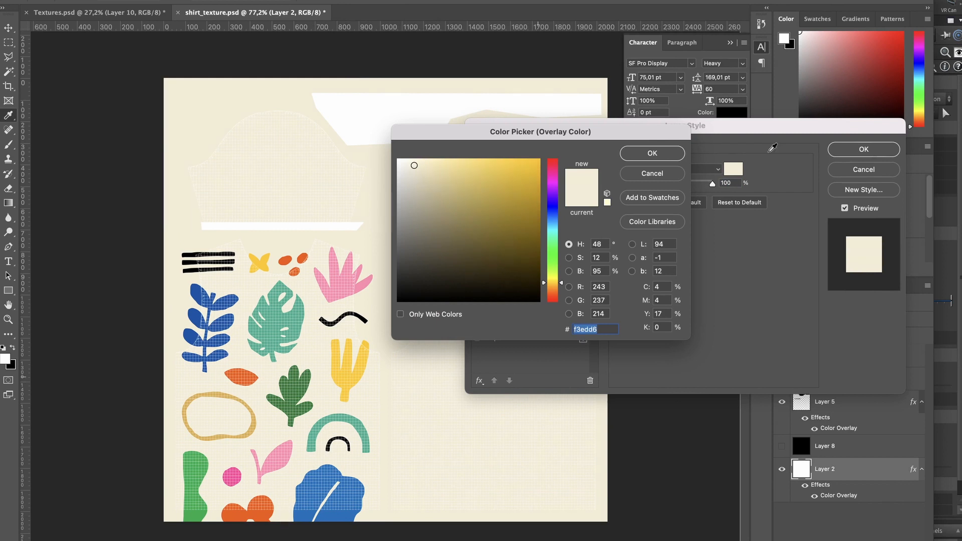
key(Return)
key(Return)
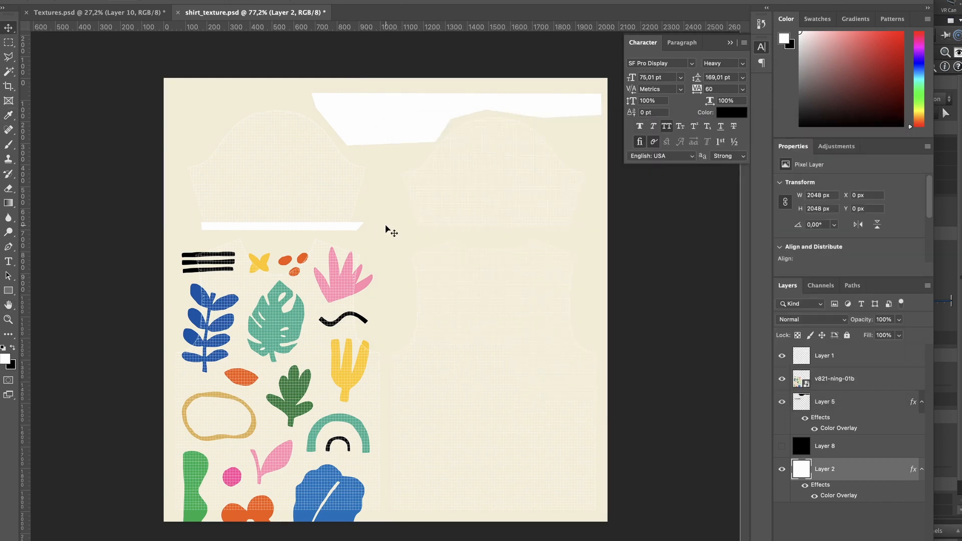
click(783, 357)
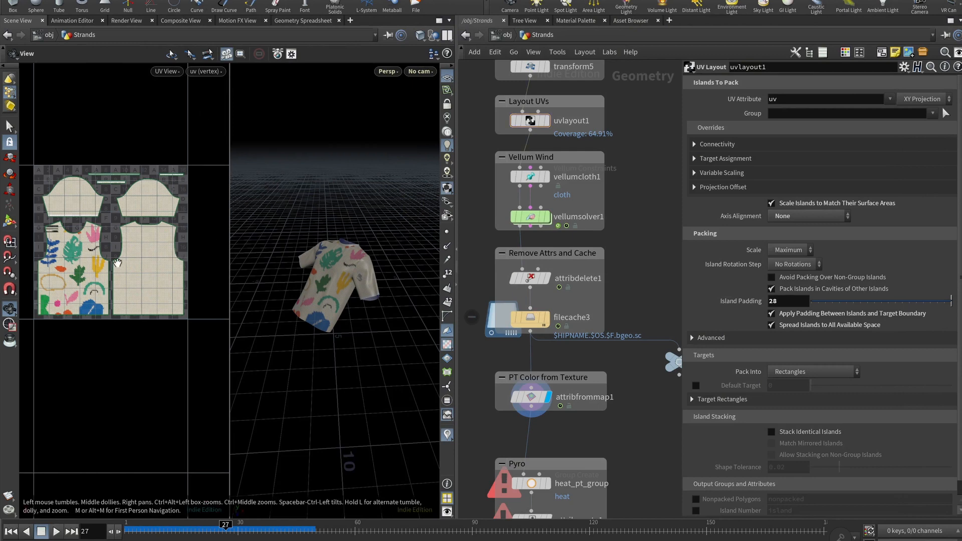
- Return to Houdini, maximize the perspective view, and review attribfrommap1's texture map, keeping Color as the texture channel
key(space+b)
middle_drag(629, 406, 599, 288)
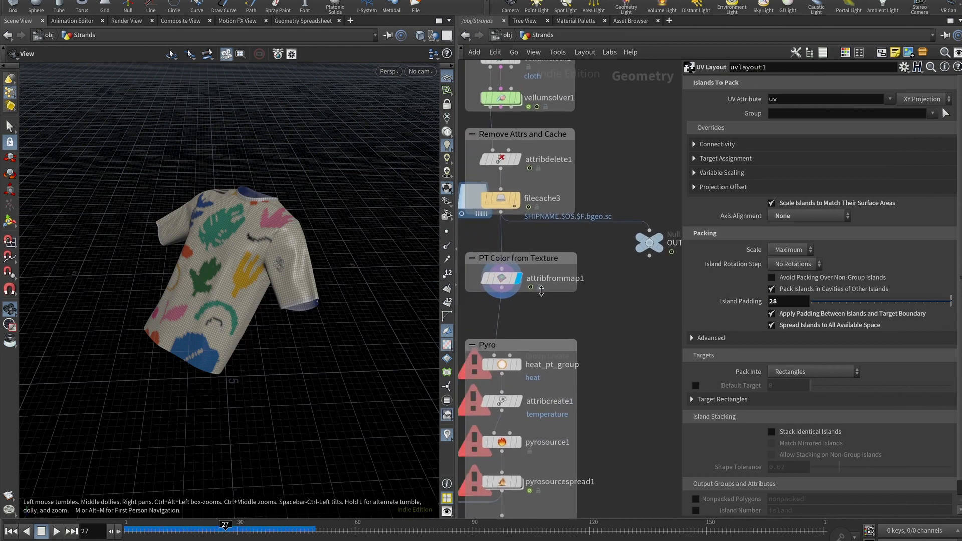
click(502, 280)
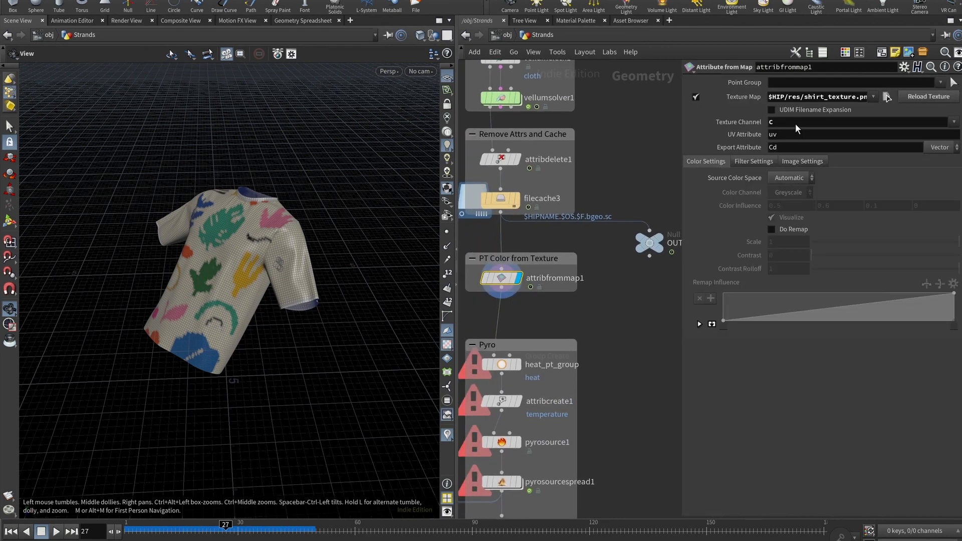
drag(682, 111, 608, 111)
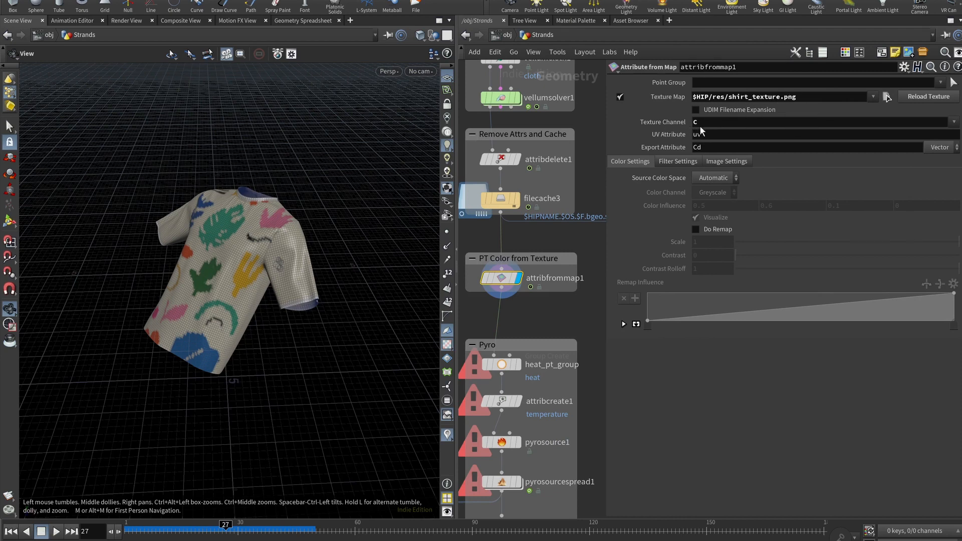
click(959, 125)
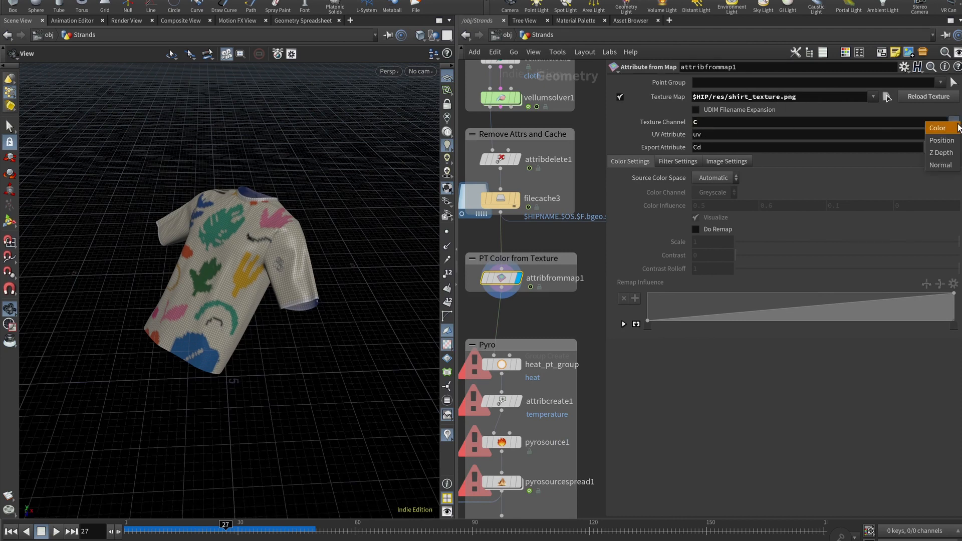
click(956, 129)
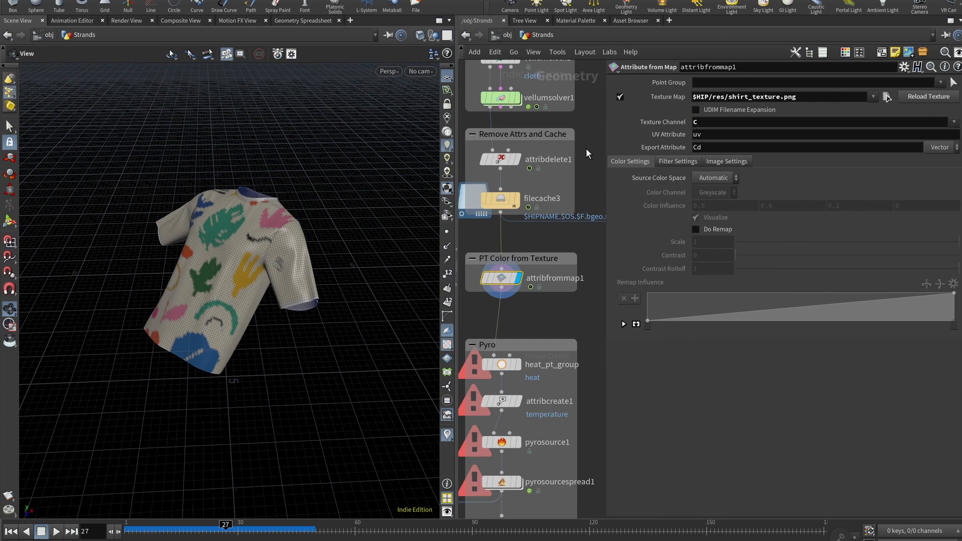
- Restore the wider network area and check attribfrommap1's Source Color Space options, keeping Automatic
drag(603, 138, 681, 140)
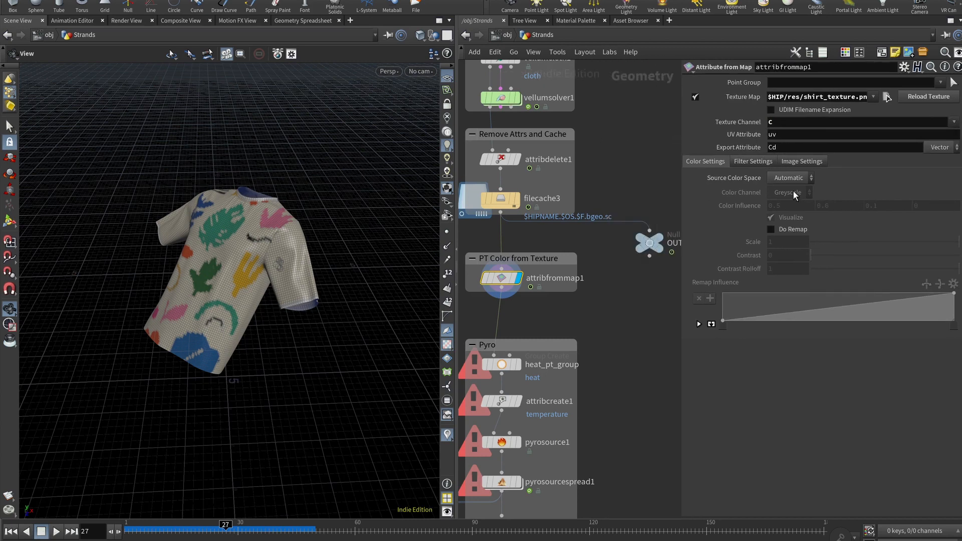
middle_drag(630, 318, 629, 211)
click(783, 178)
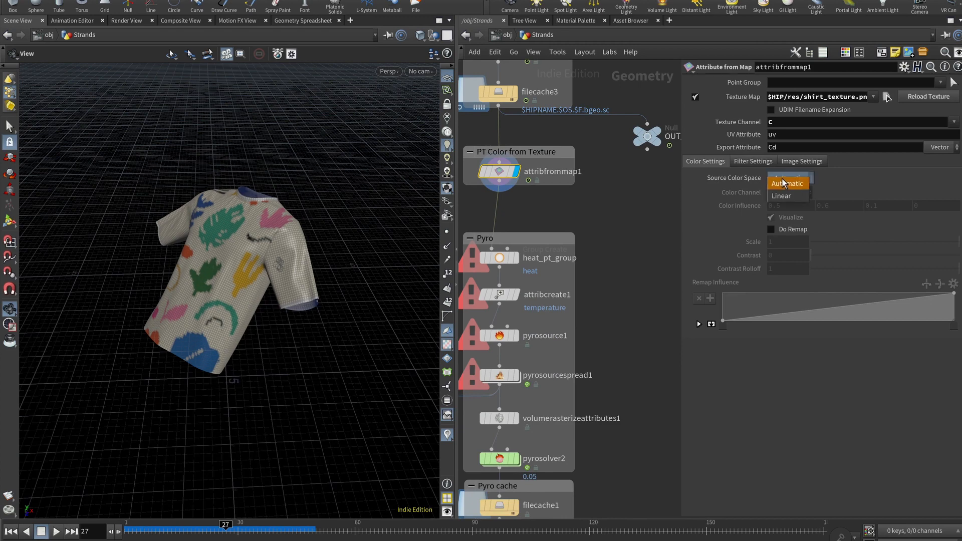
click(810, 184)
- Select the OUT_Shirt null branching off filecache3 and display it to view the shirt without texture colors
scroll(560, 228, down, 5)
middle_drag(560, 227, 583, 291)
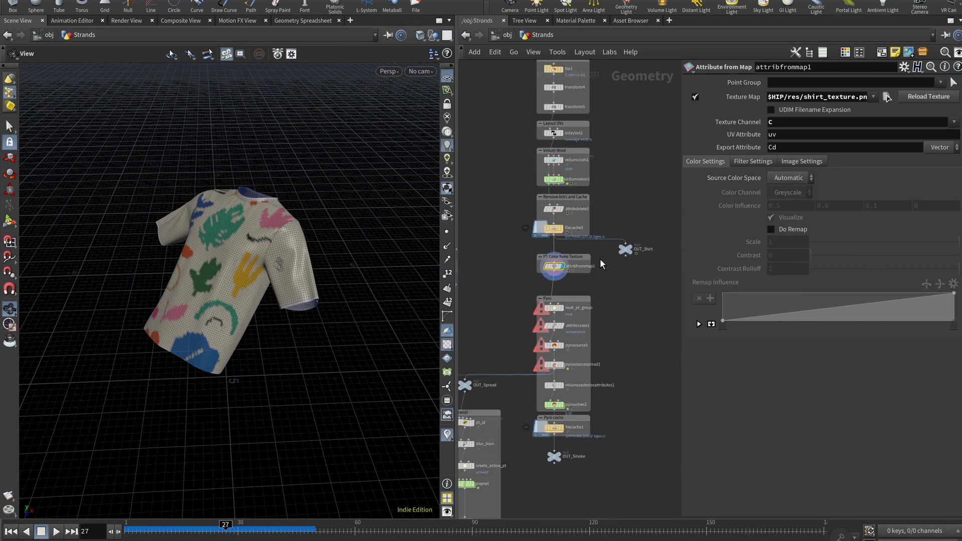
scroll(616, 245, up, 3)
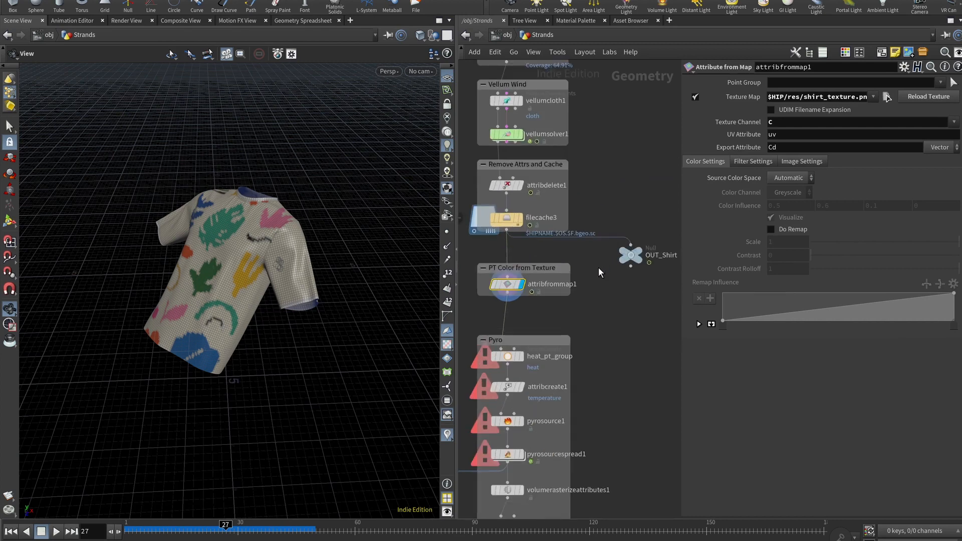
middle_drag(615, 306, 607, 297)
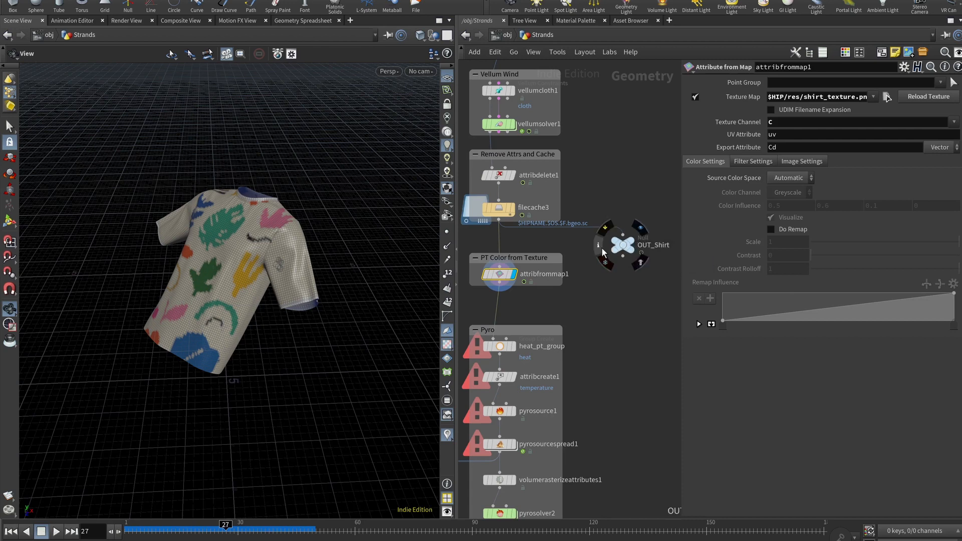
click(624, 249)
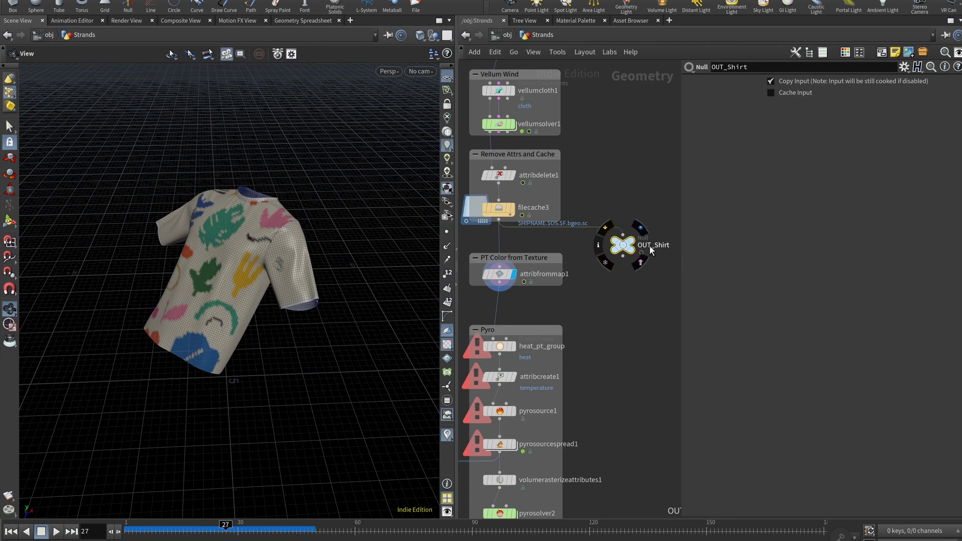
click(640, 229)
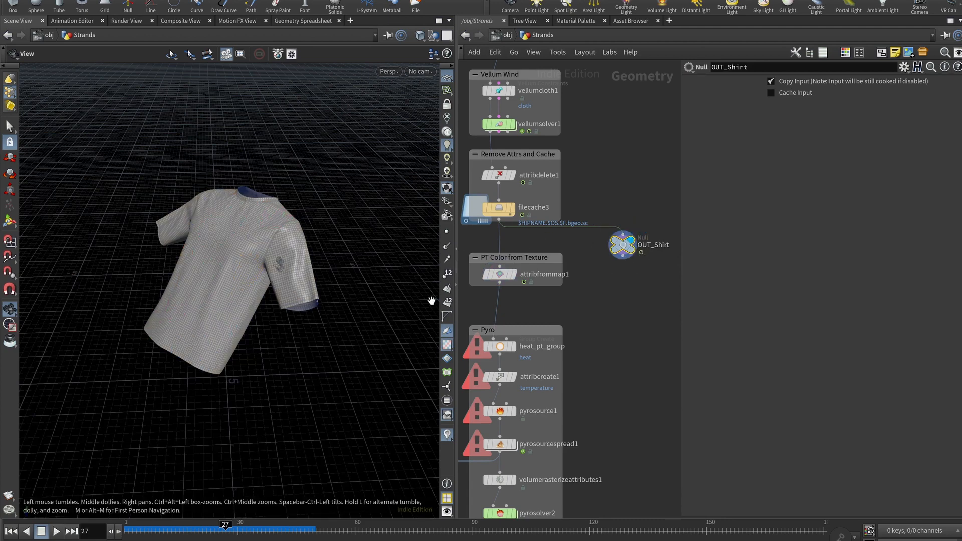
- Display attribfrommap1 again and bring the Pyro and Pyro cache nodes into view
middle_drag(468, 298, 522, 230)
click(566, 206)
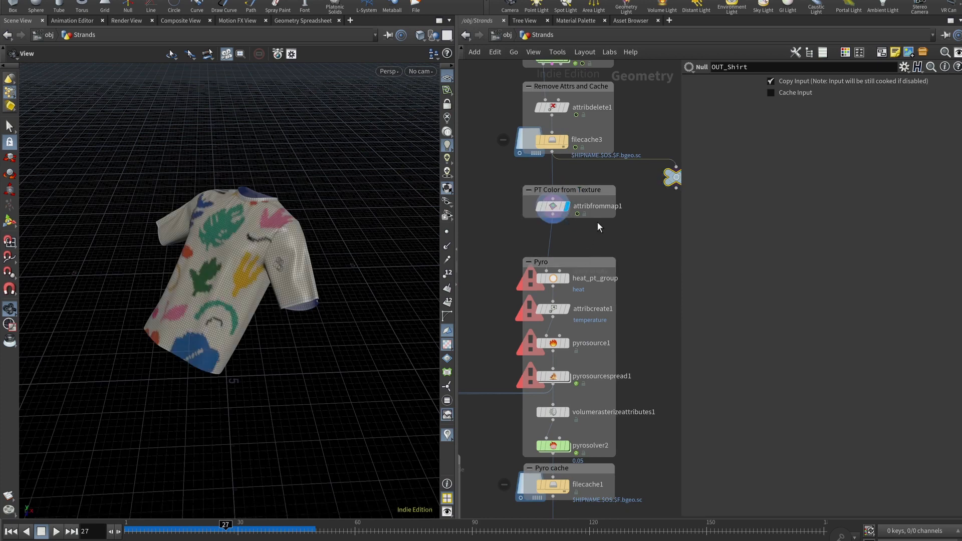
middle_drag(587, 235, 588, 155)
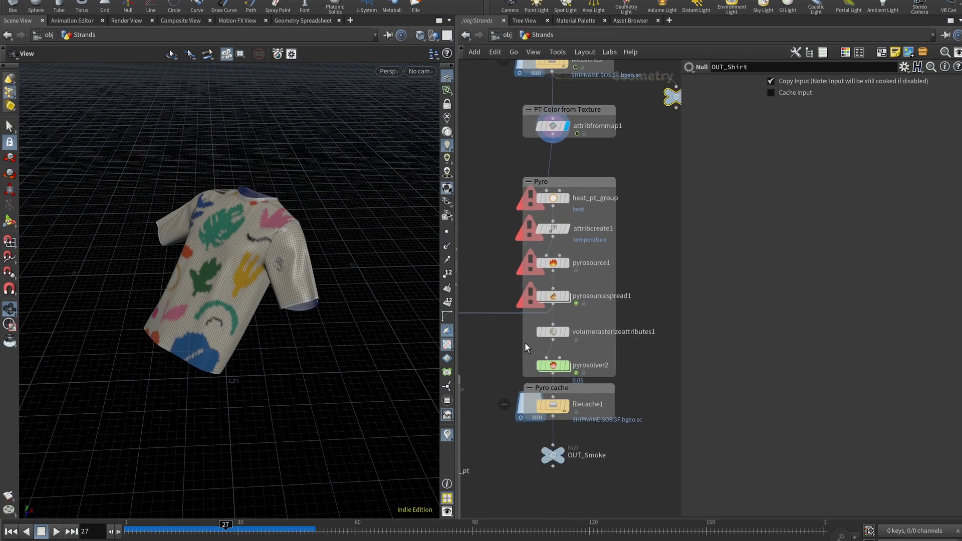
middle_drag(526, 347, 501, 318)
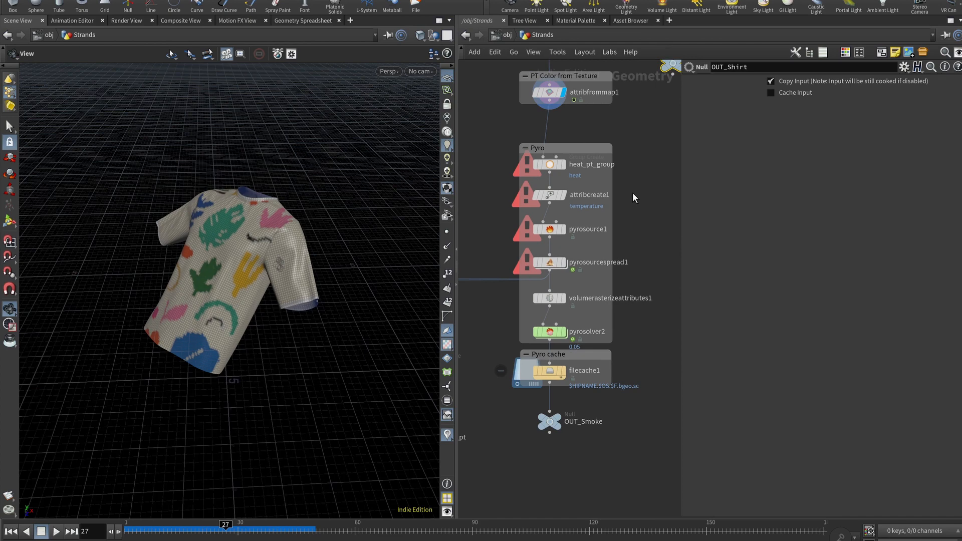
- Display heat_pt_group in the Pyro network and inspect its bounding-box point group at the shirt's lower hem
scroll(633, 186, up, 2)
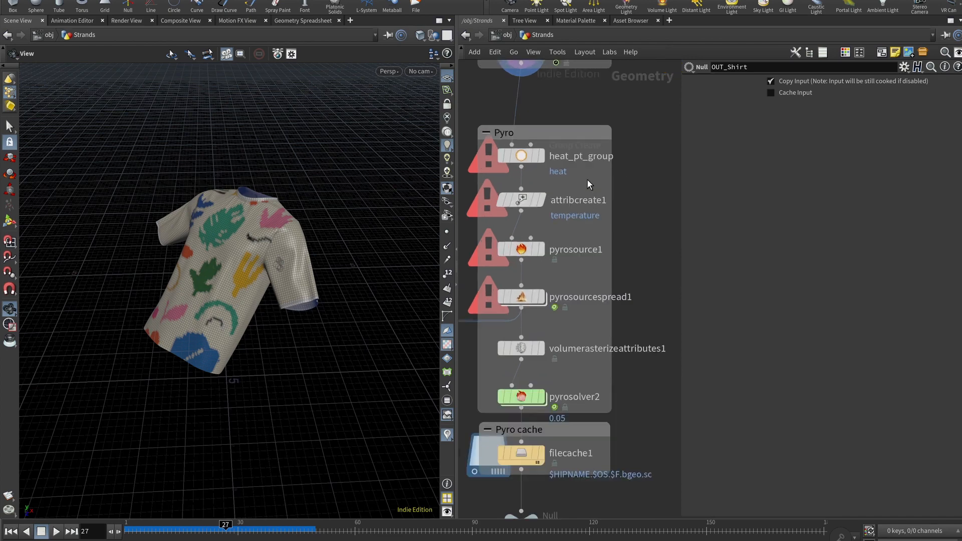
click(534, 162)
mouse_move(535, 166)
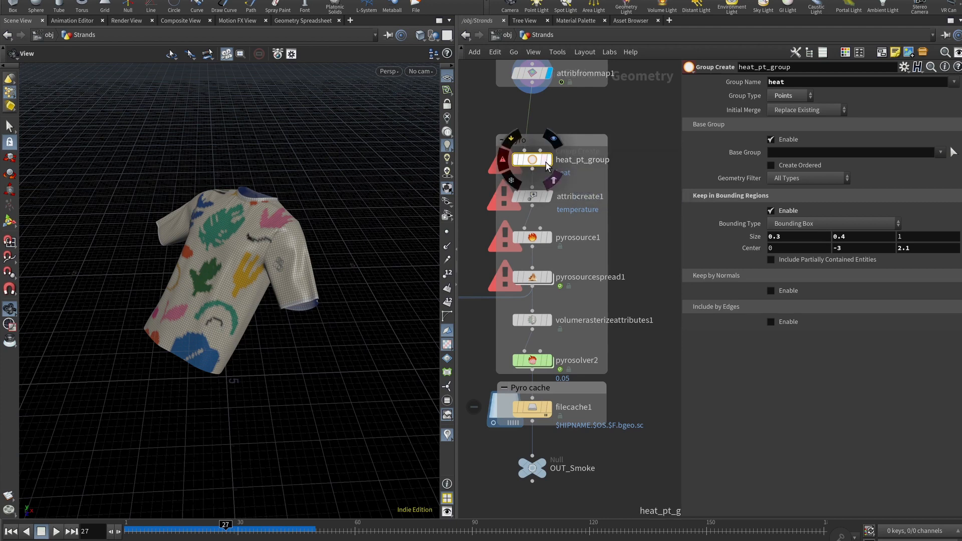
click(553, 138)
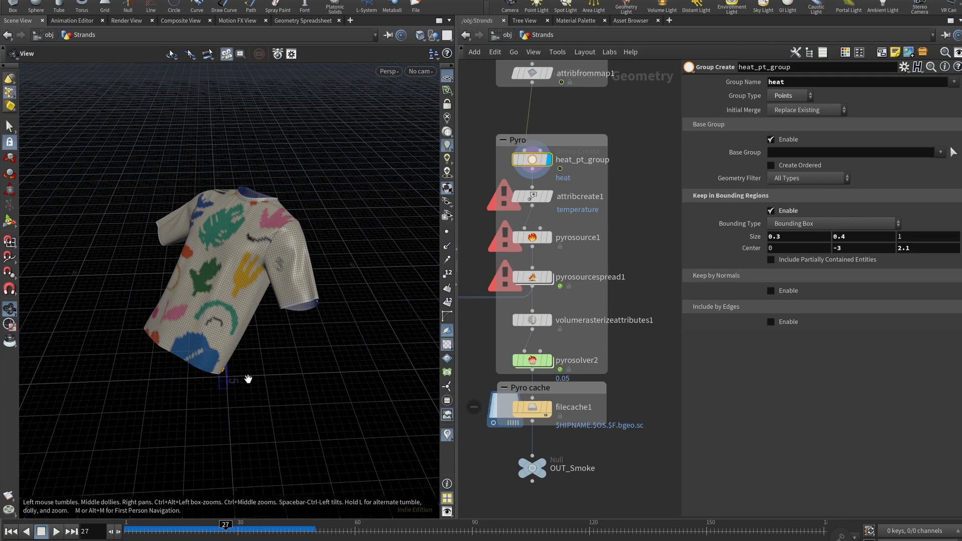
drag(254, 378, 192, 416)
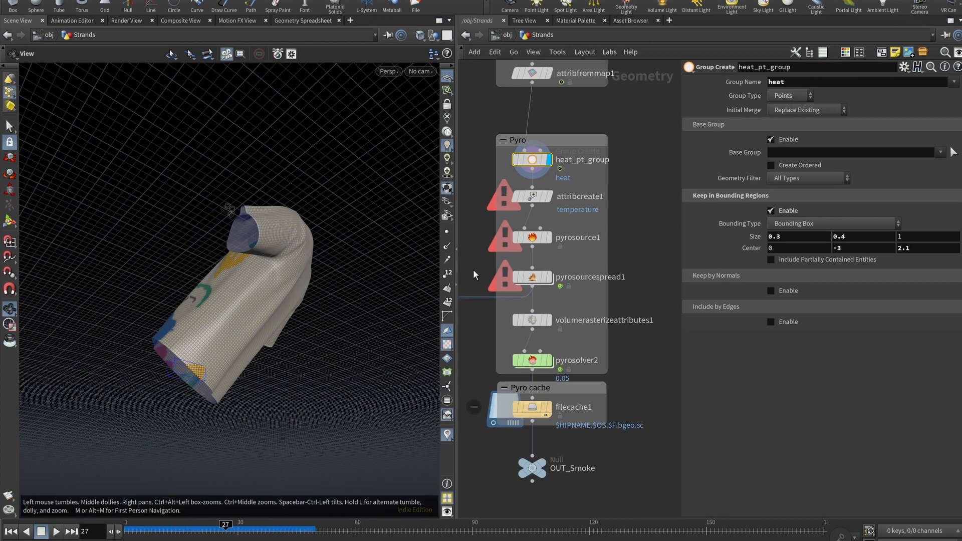
- Display attribcreate1 and review its heat group, temperature attribute name and Value setting
click(535, 199)
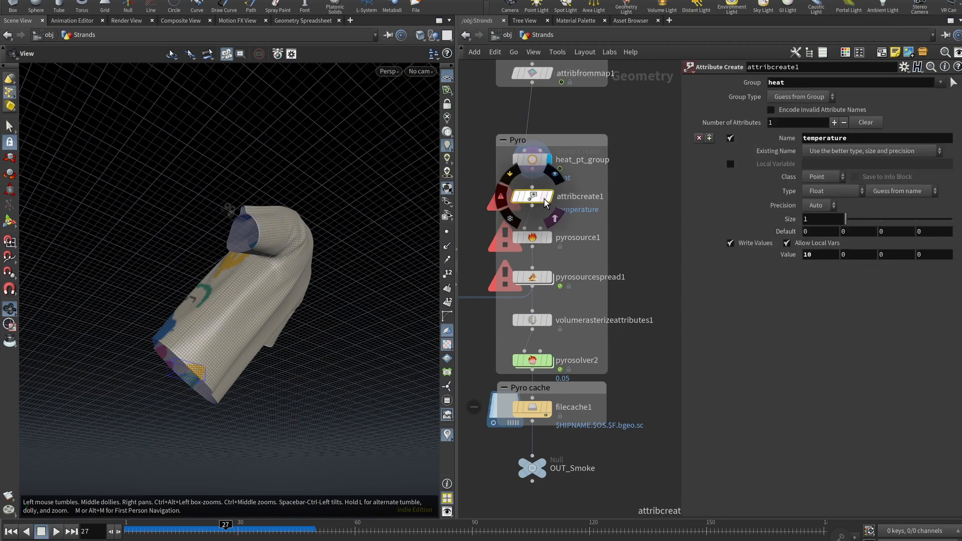
click(555, 174)
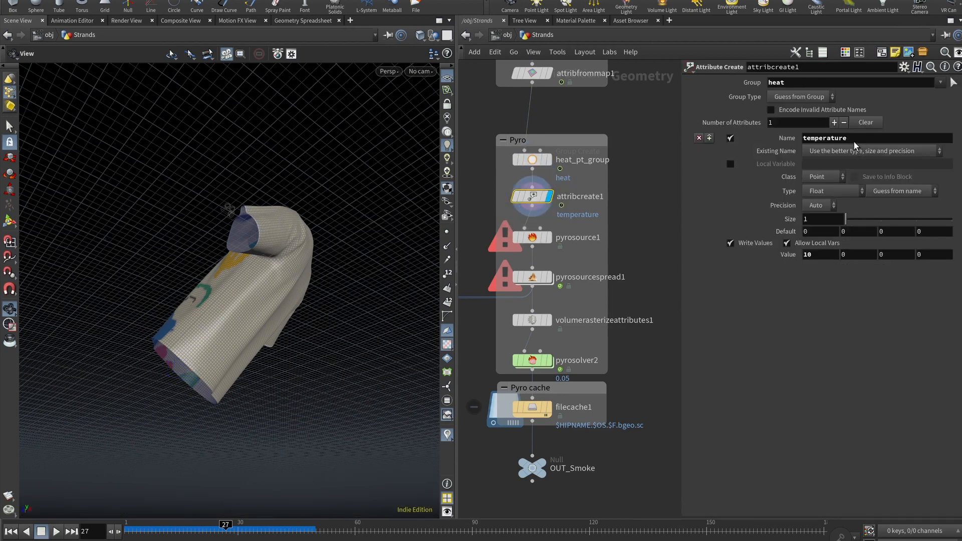
double_click(793, 78)
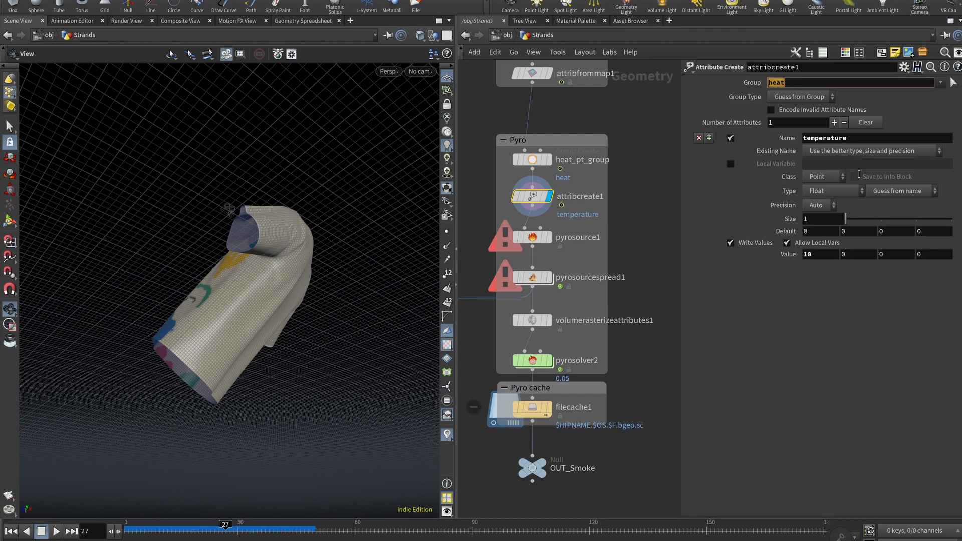
double_click(821, 254)
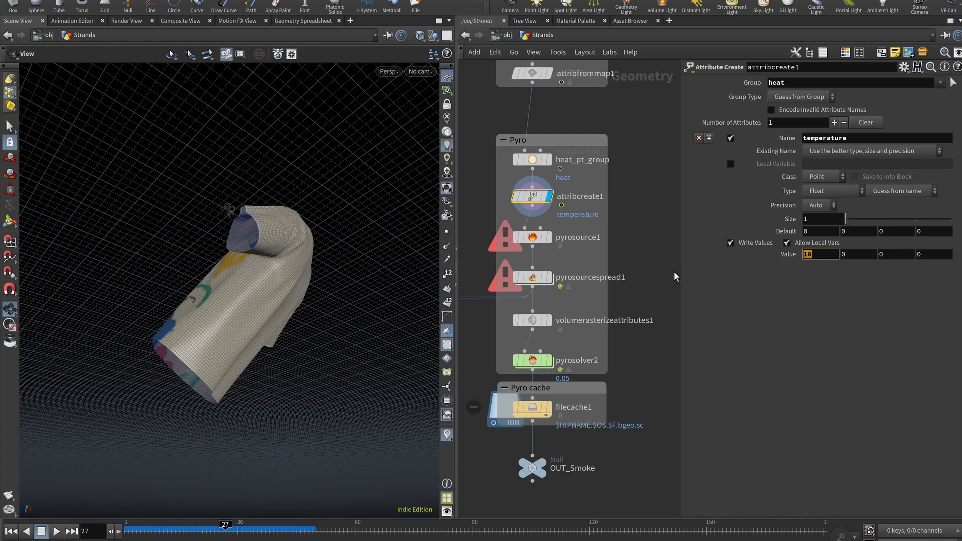
- Display pyrosource1, check its Initialize options without changing them, and inspect the shirt's points from the front
click(548, 237)
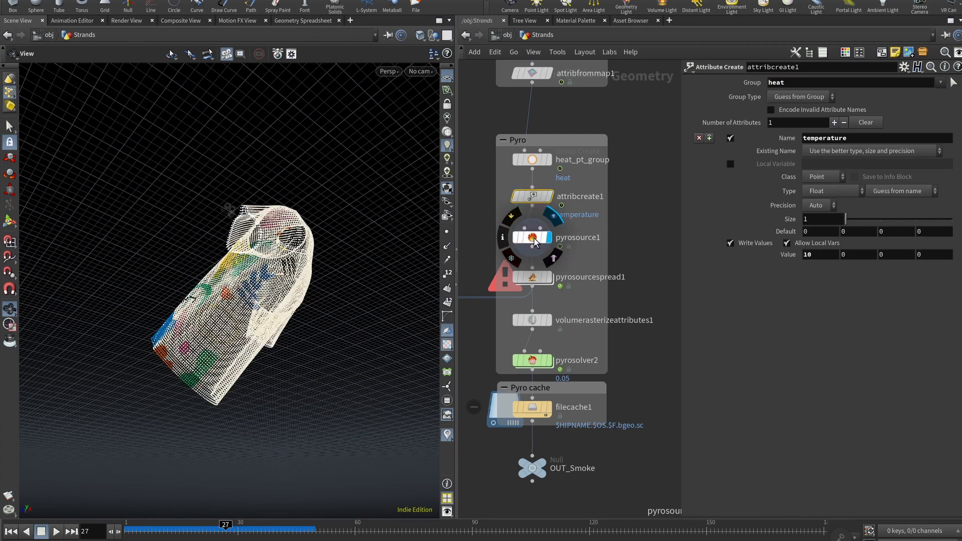
click(535, 242)
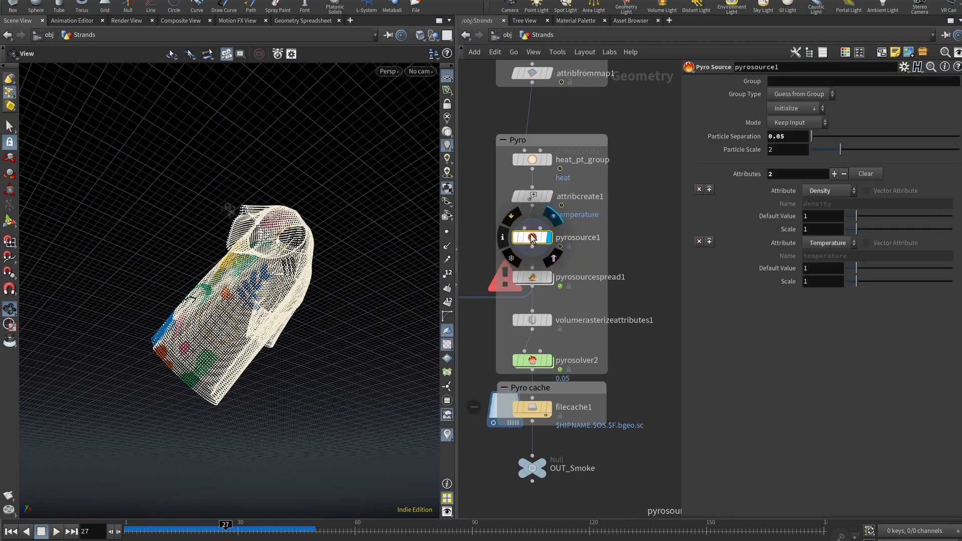
mouse_move(534, 245)
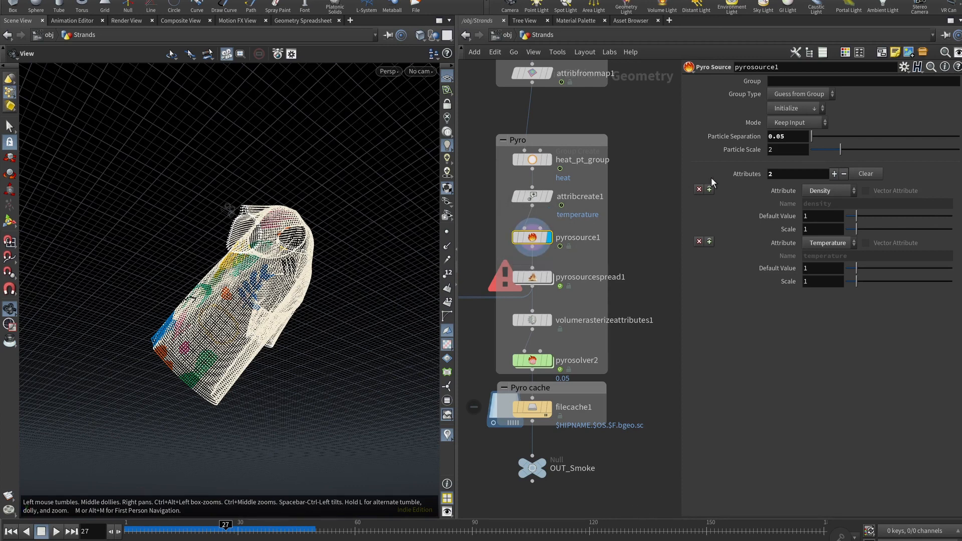
click(805, 105)
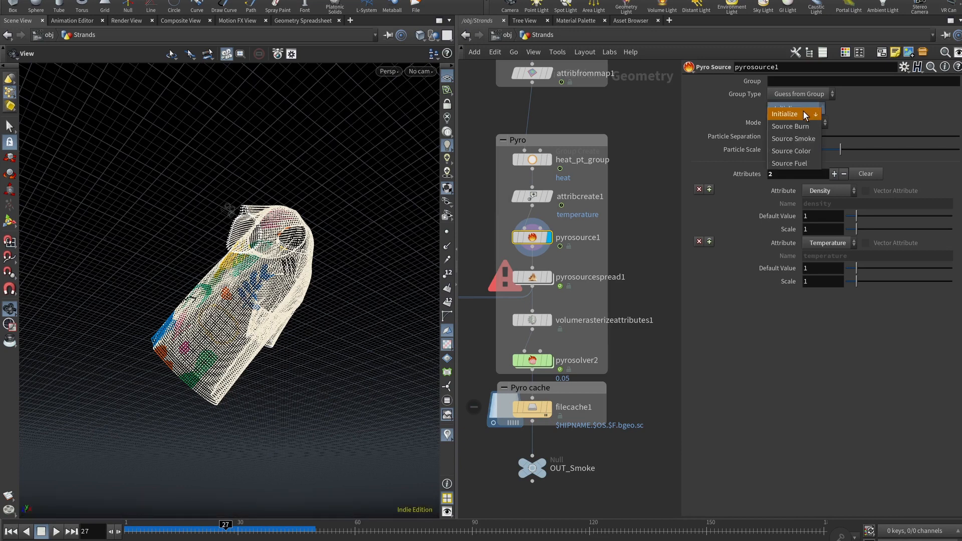
click(875, 119)
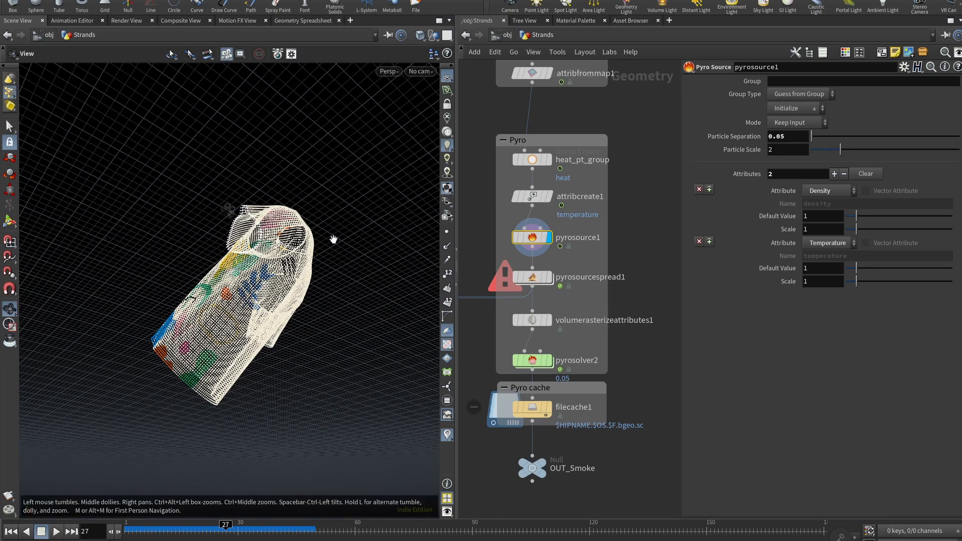
drag(192, 263, 261, 337)
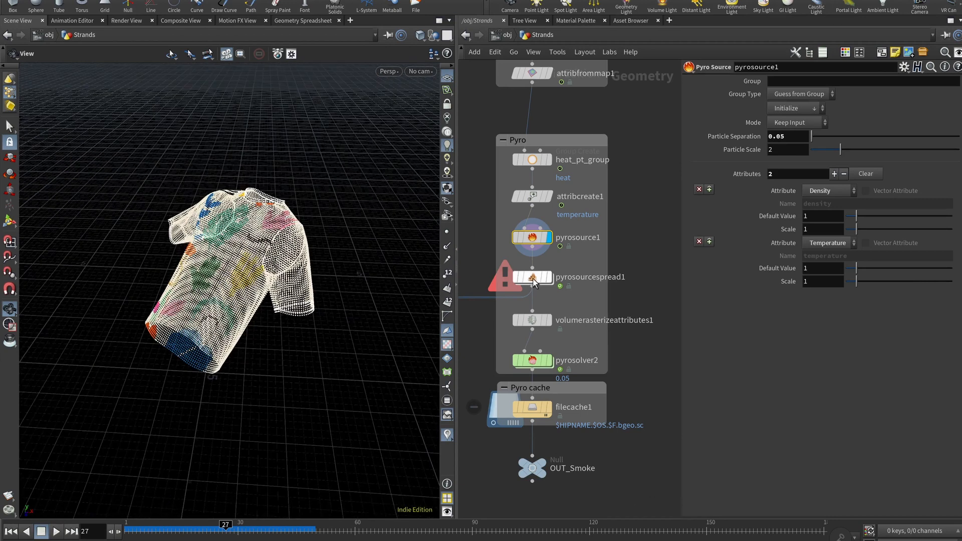
- Display pyrosourcespread1 and review its Temperature Change and Fuel settings, including the Injection Rate
mouse_move(551, 281)
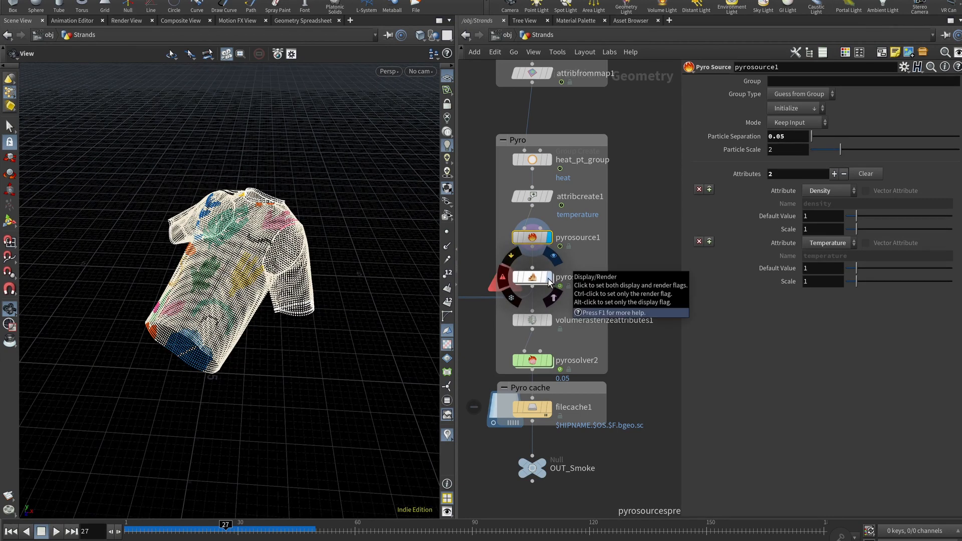
click(533, 279)
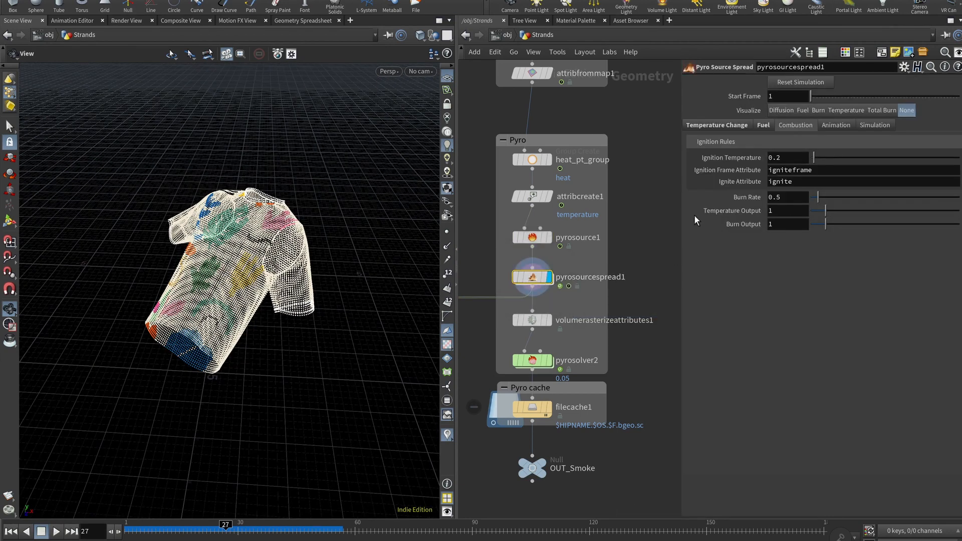
click(720, 126)
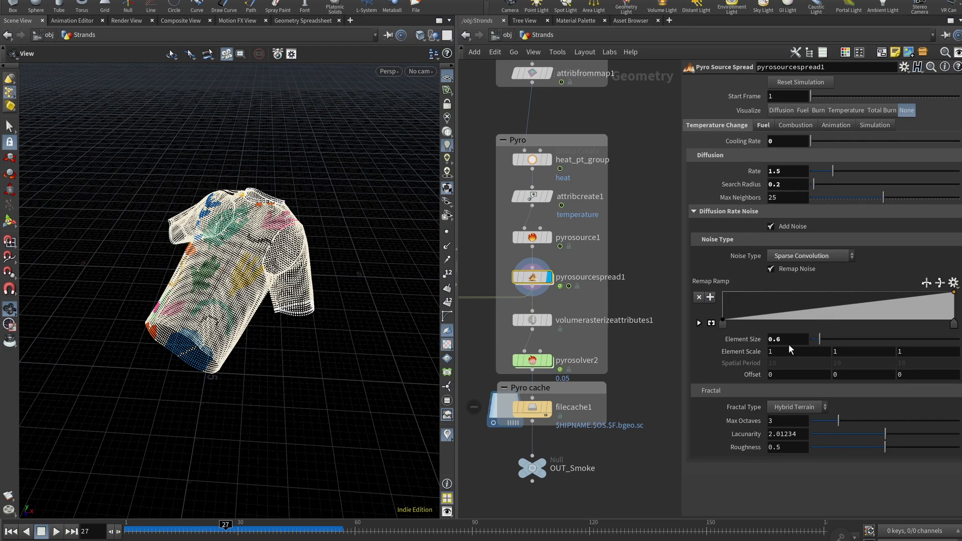
click(763, 126)
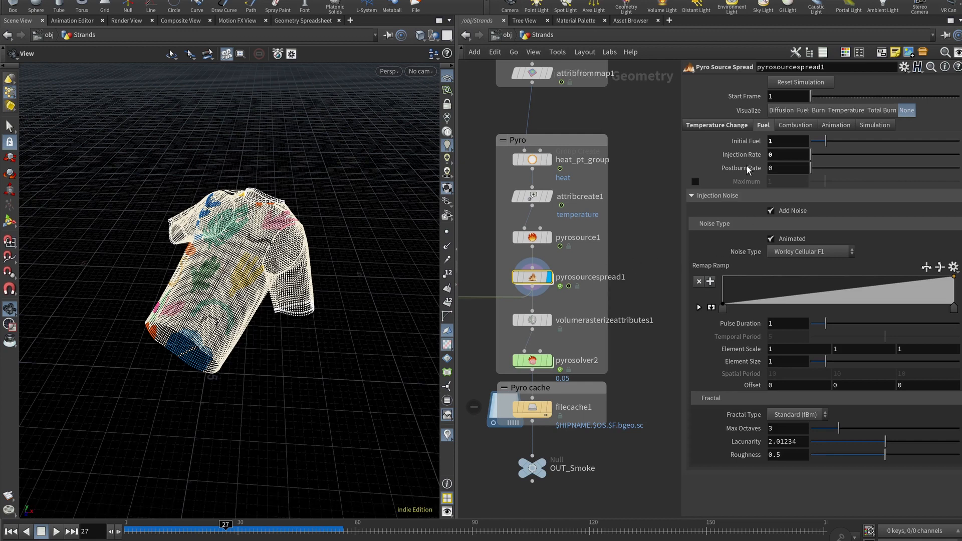
double_click(777, 154)
- Visualize pyrosourcespread1's Total Burn, switch to Burn, and inspect the burn's spread over the shirt at frame 50
click(869, 111)
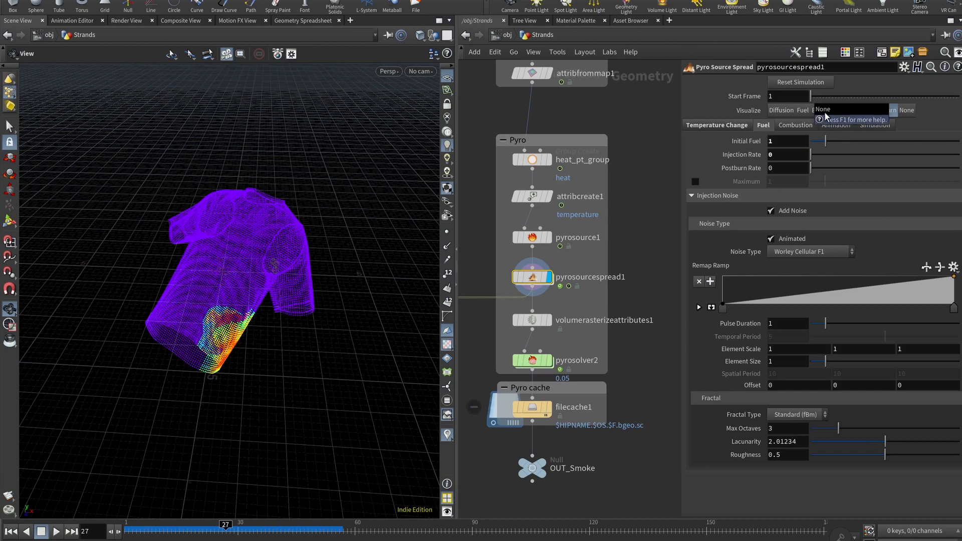
click(818, 110)
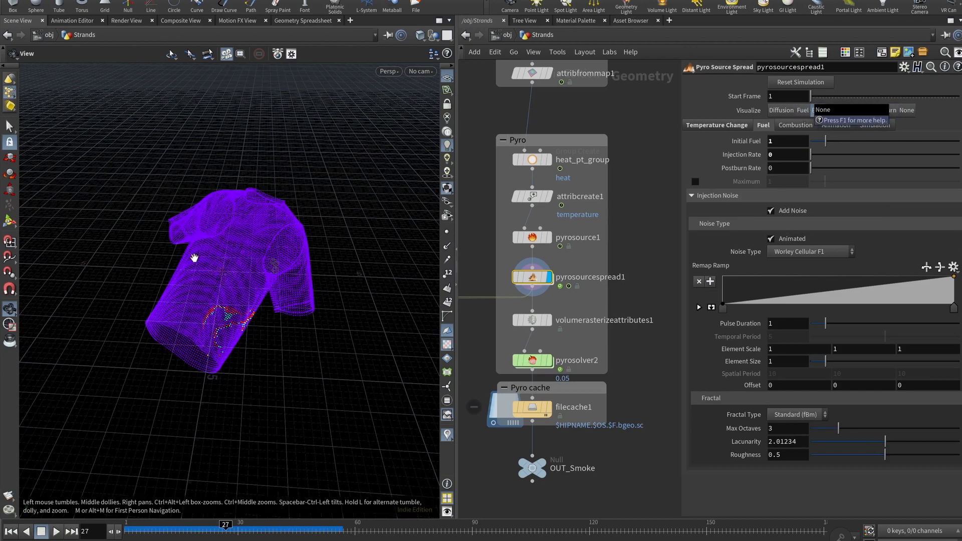
drag(194, 256, 230, 293)
mouse_move(226, 526)
mouse_down()
mouse_move(301, 534)
mouse_move(130, 534)
mouse_move(315, 534)
mouse_up()
drag(226, 322, 199, 357)
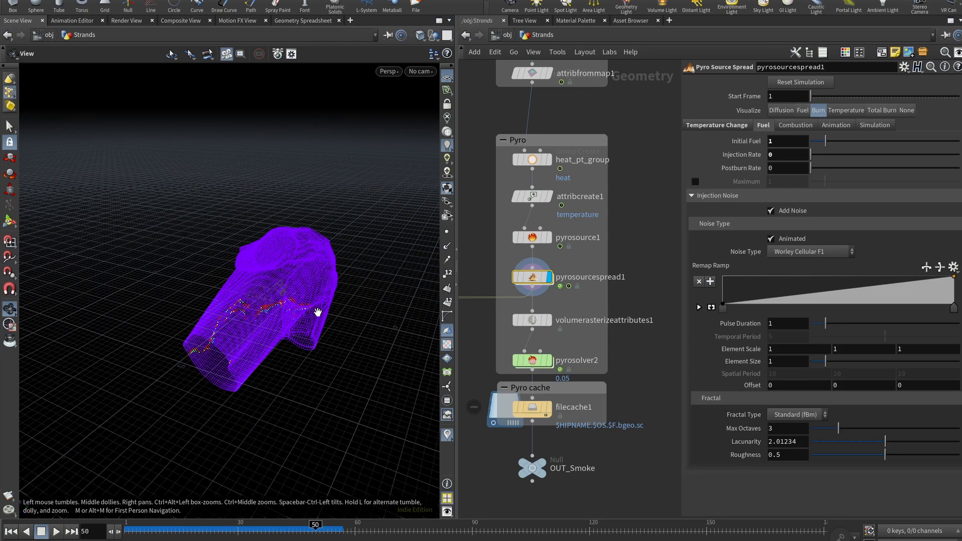
drag(301, 295, 229, 395)
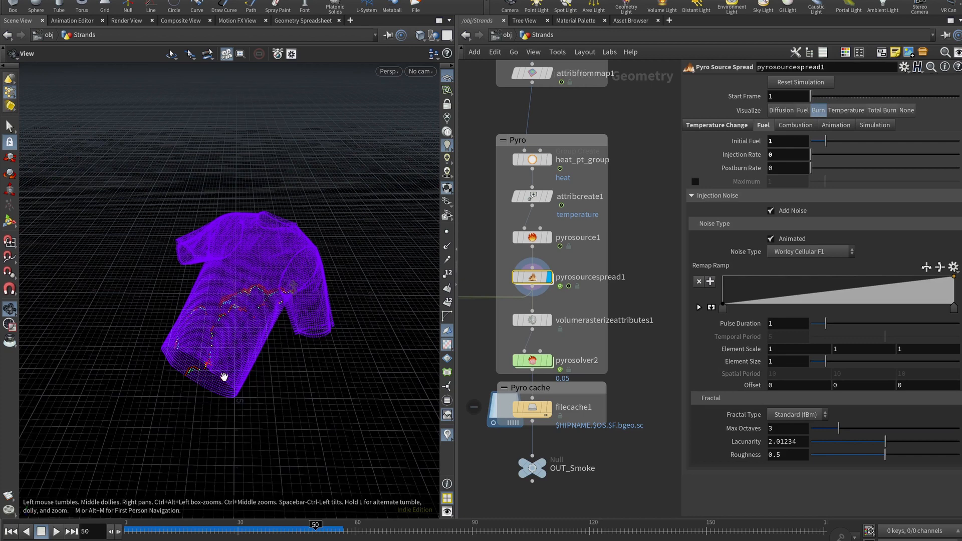
- From frame 1, set the Injection Rate to 1, reset and play the simulation, and return to the first frame
click(11, 531)
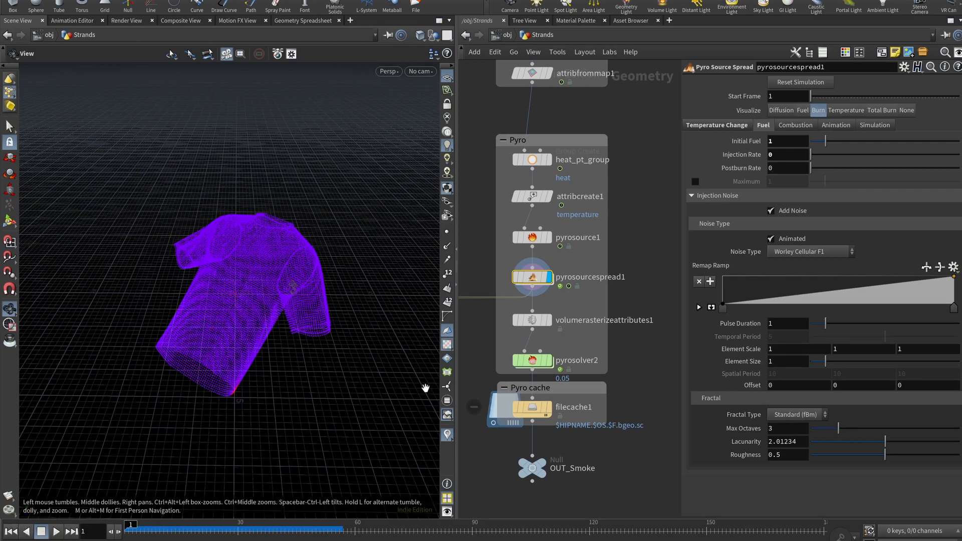
text(1)
key(Return)
click(795, 84)
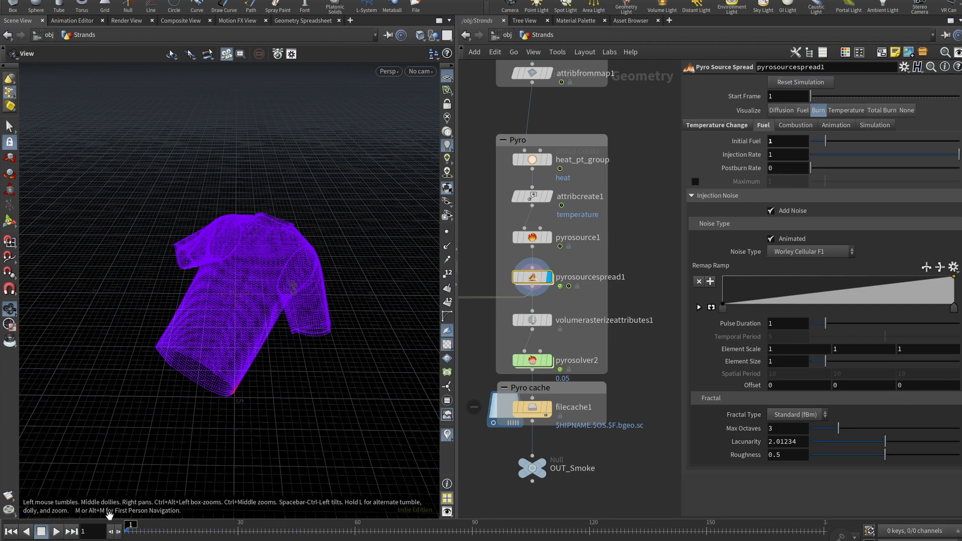
click(56, 531)
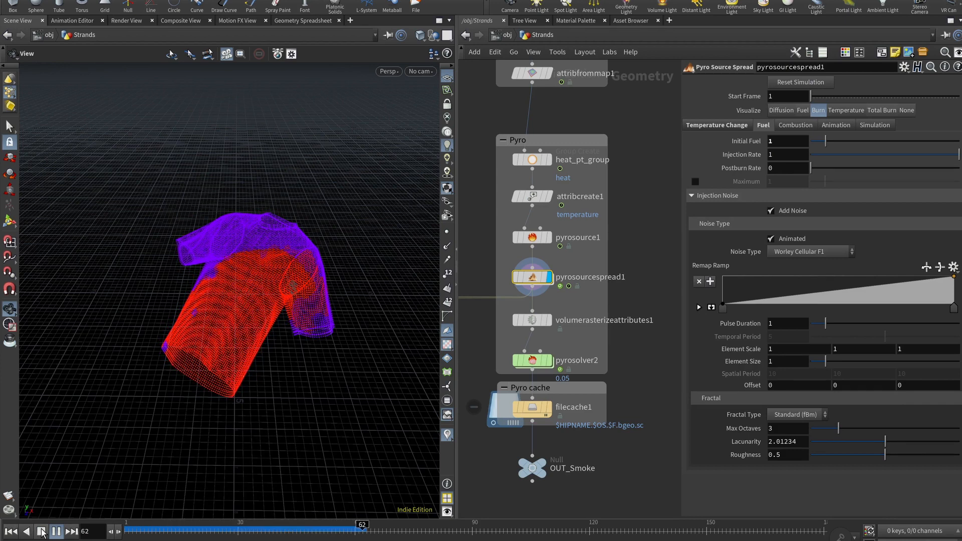
click(42, 531)
click(14, 532)
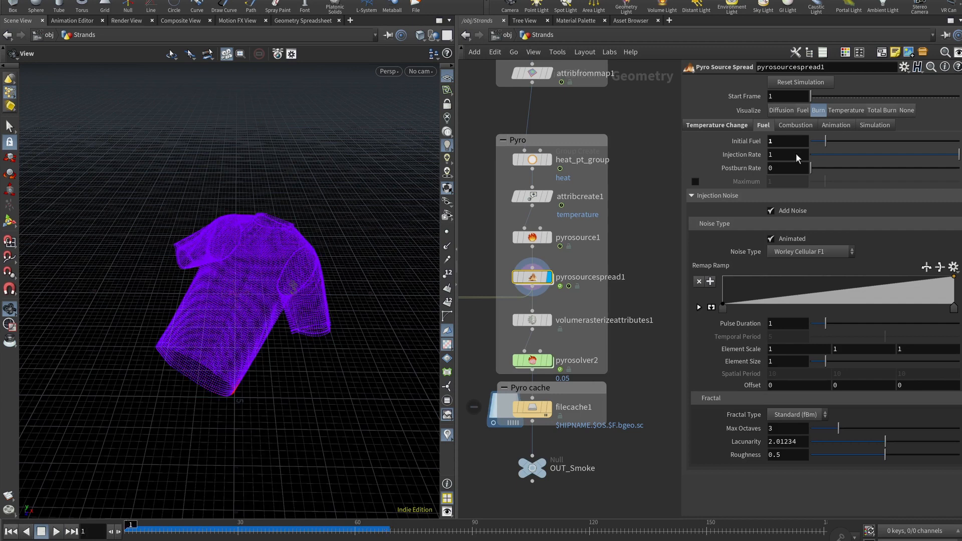
- Set pyrosourcespread1's Injection Rate to 0 and inspect the burning hem from a lower angle
text(0)
key(Return)
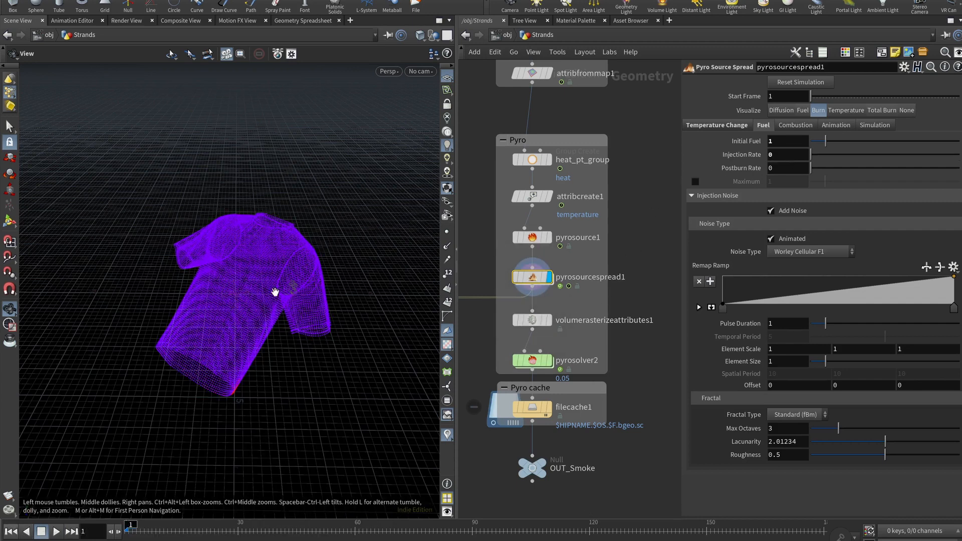
drag(275, 291, 187, 289)
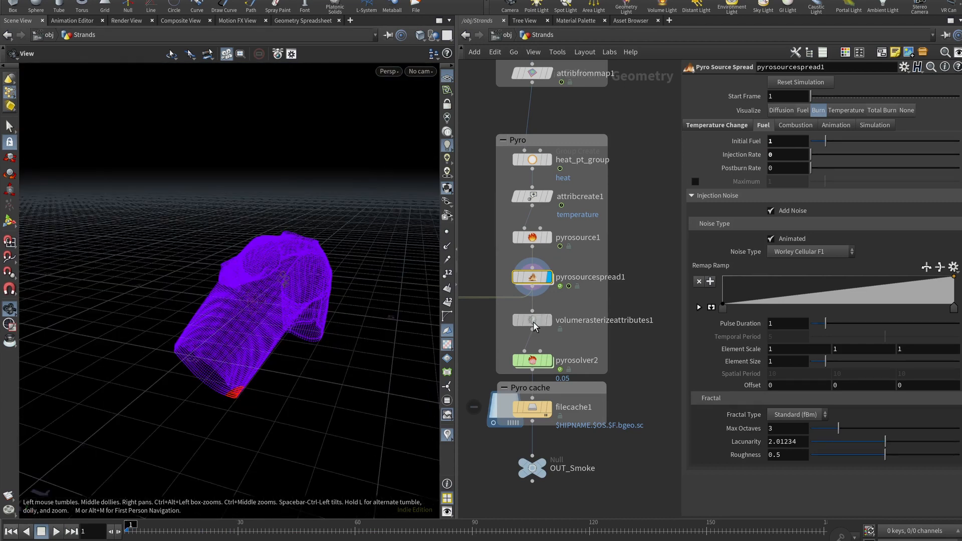
- Select volumerasterizeattributes1 and widen its parameter area to examine the full Voxel Size expression
click(533, 322)
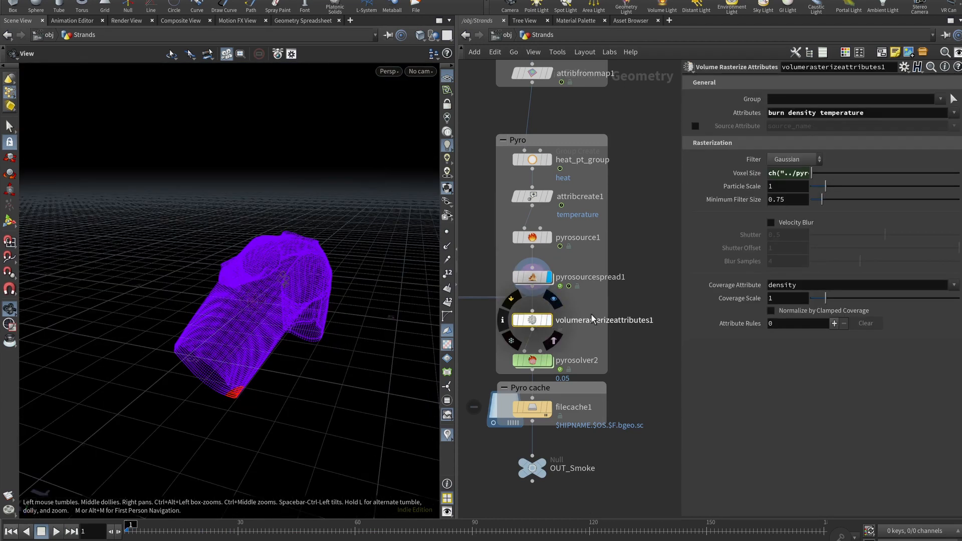
drag(680, 165, 650, 165)
click(717, 171)
click(717, 172)
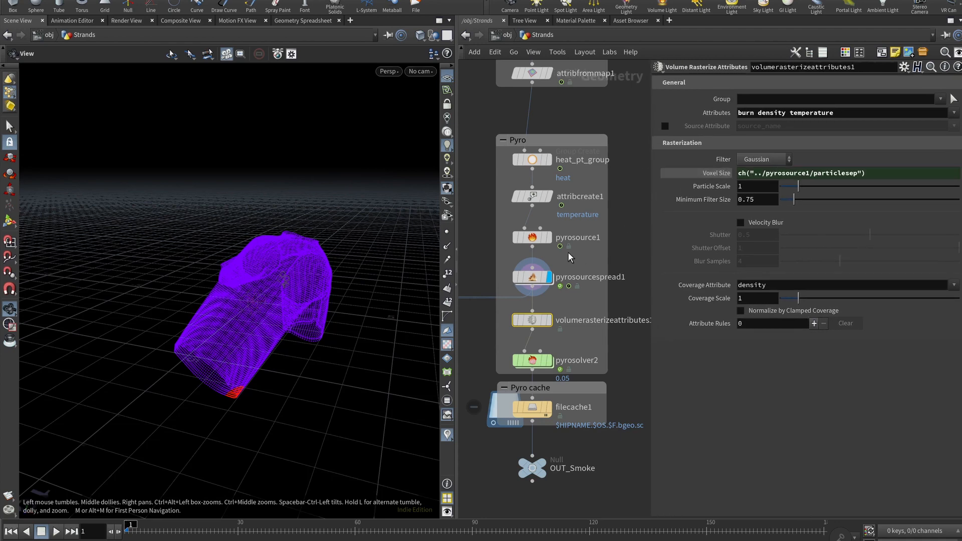
- Copy pyrosource1's Particle Separation and paste it as a relative reference into volumerasterizeattributes1's Voxel Size, then check its Attributes list
click(532, 238)
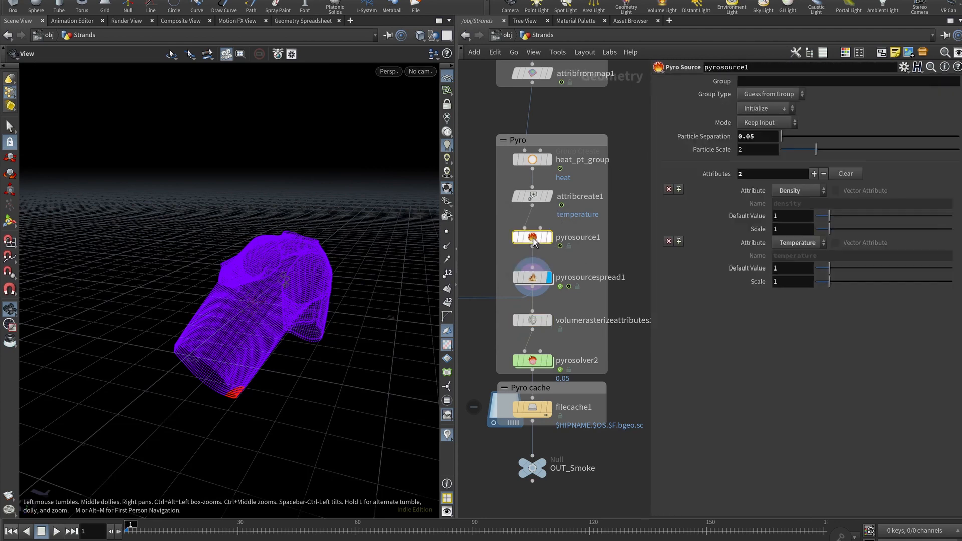
right_click(708, 136)
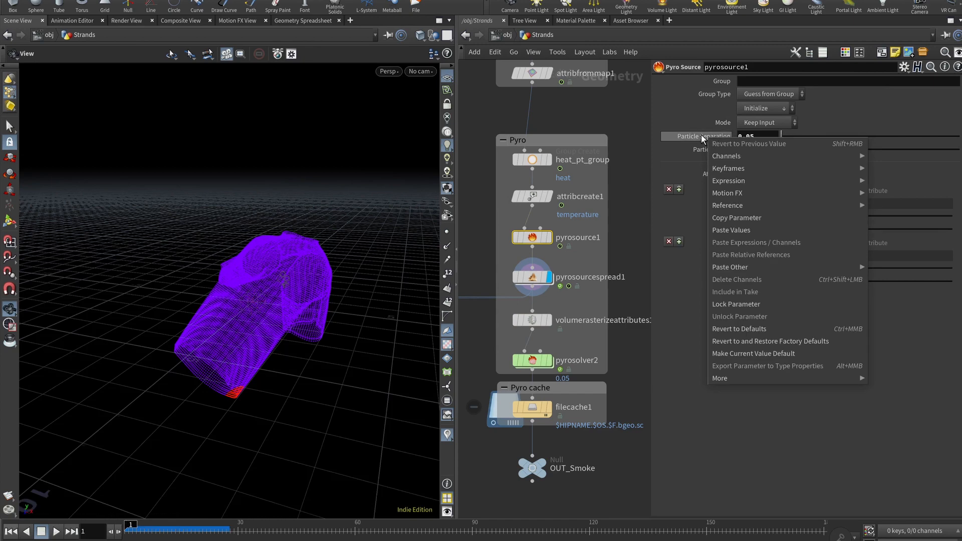
right_click(701, 134)
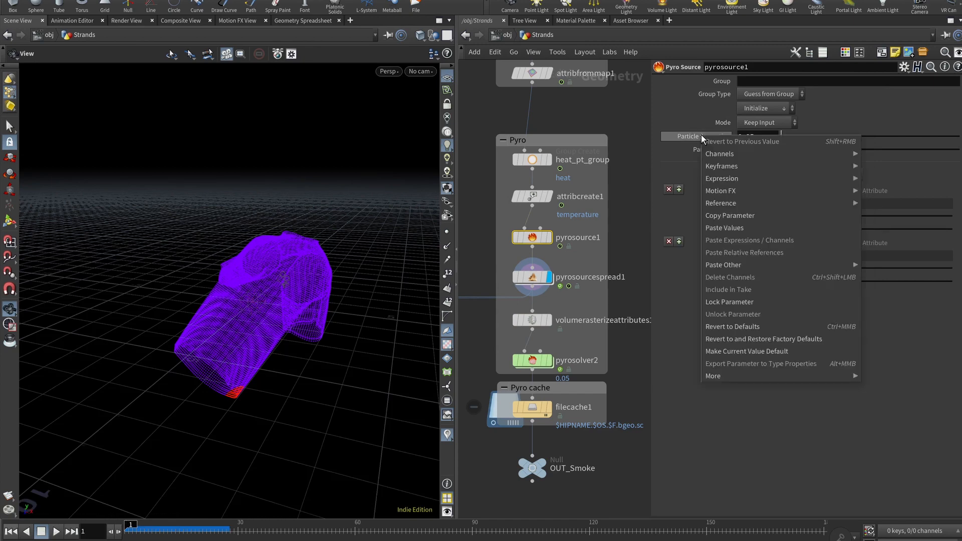
click(744, 216)
click(533, 320)
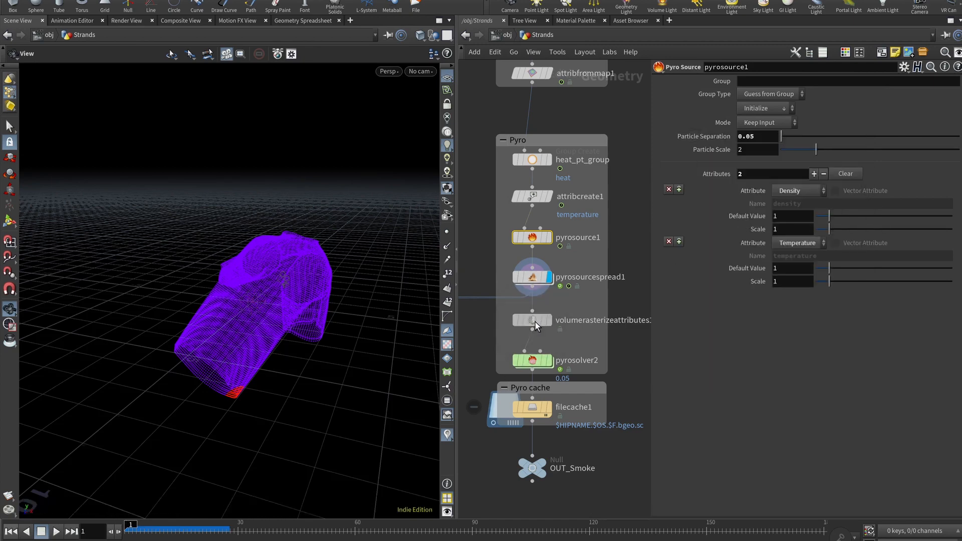
right_click(722, 174)
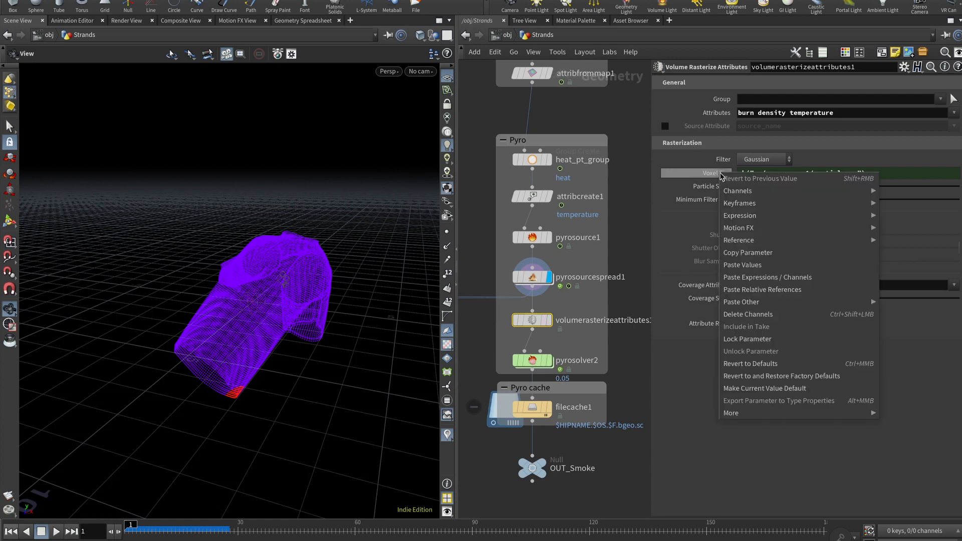
click(778, 284)
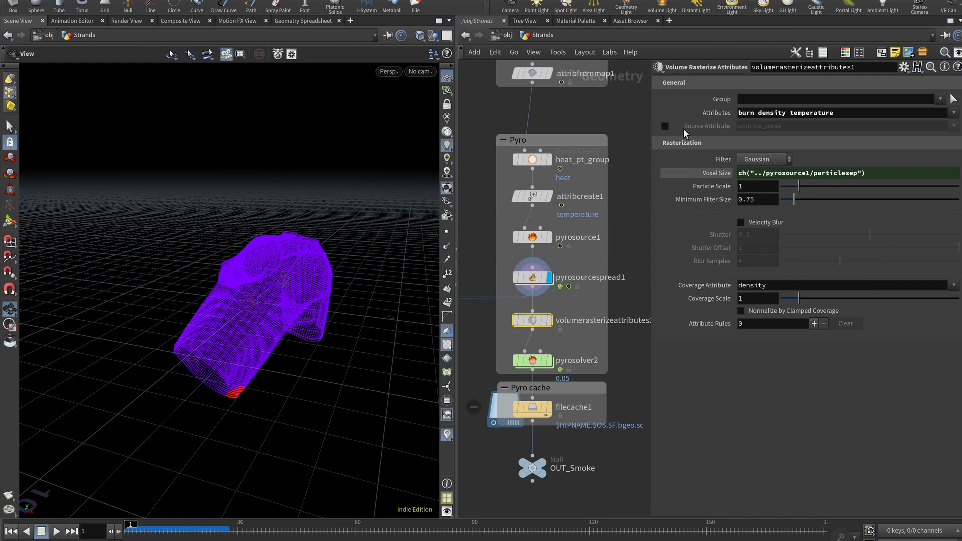
click(750, 112)
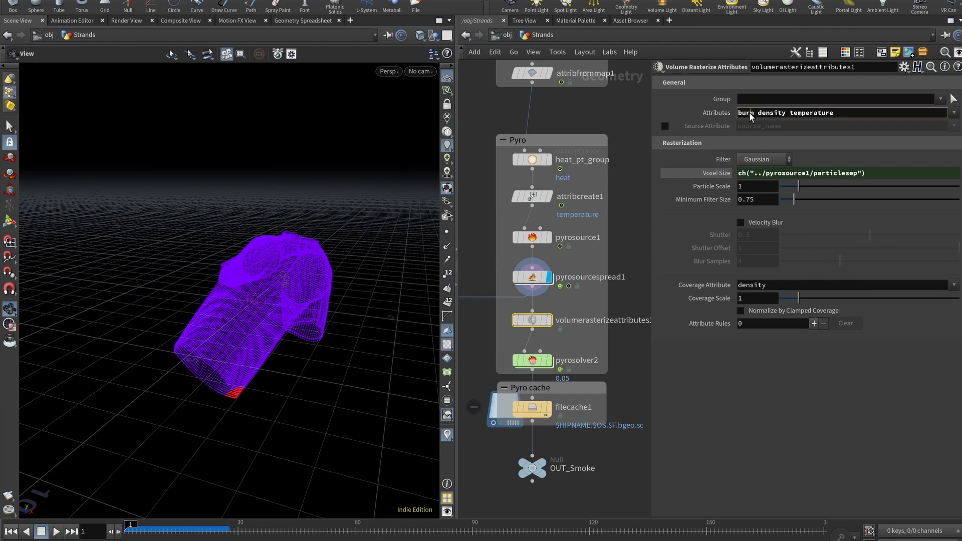
click(810, 113)
- Display pyrosolver2's result, then switch the display to filecache1 to show the cached smoke
middle_drag(570, 410, 544, 378)
click(518, 330)
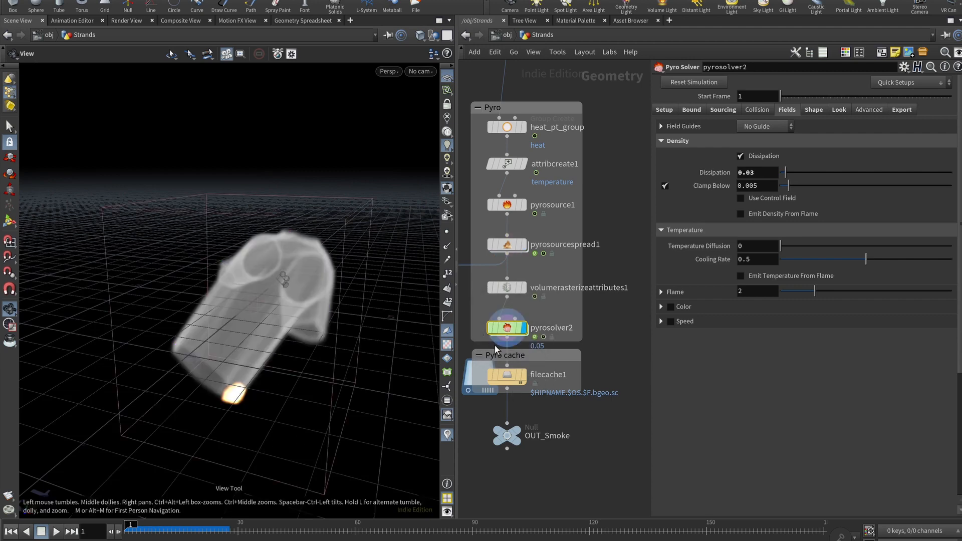
click(526, 376)
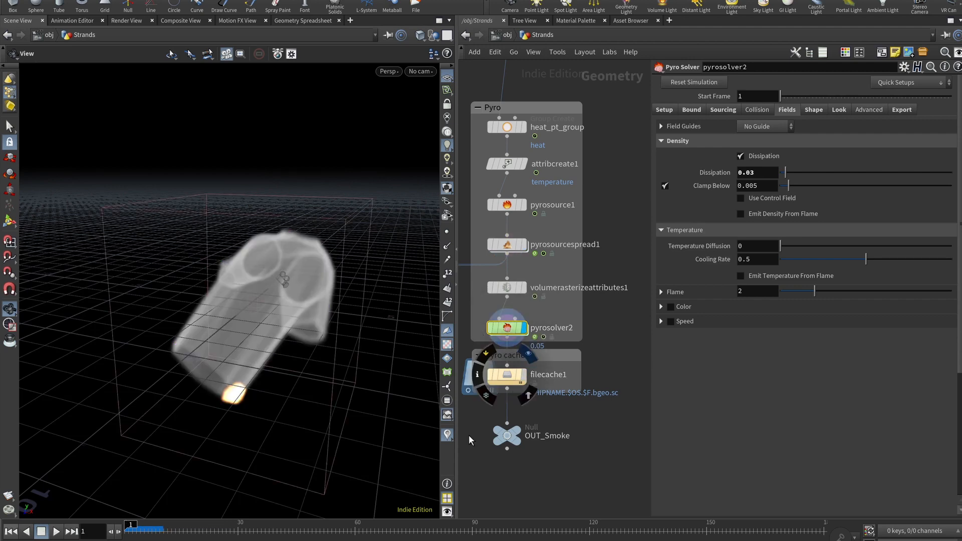
click(511, 389)
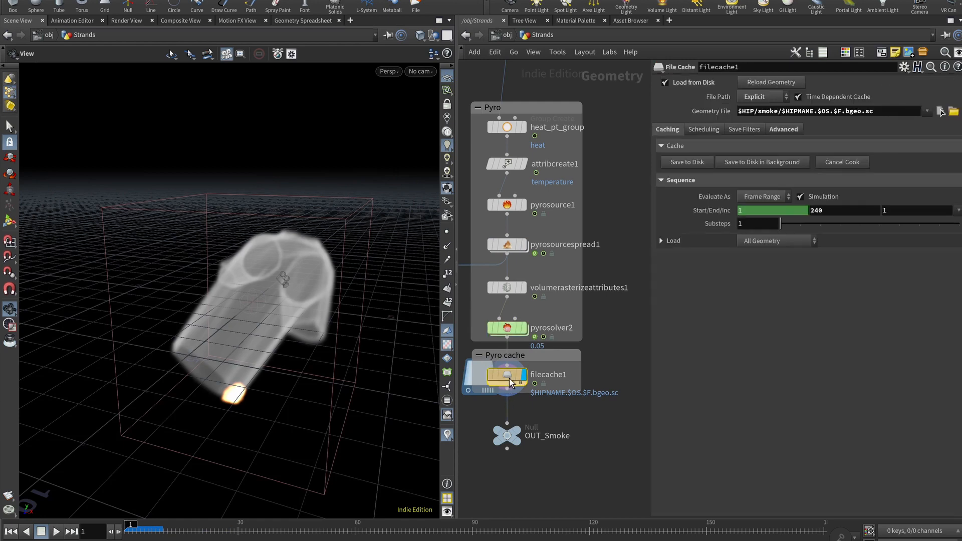
- Select pyrosolver2 and examine the full Voxel Size expression in its setup settings
click(510, 332)
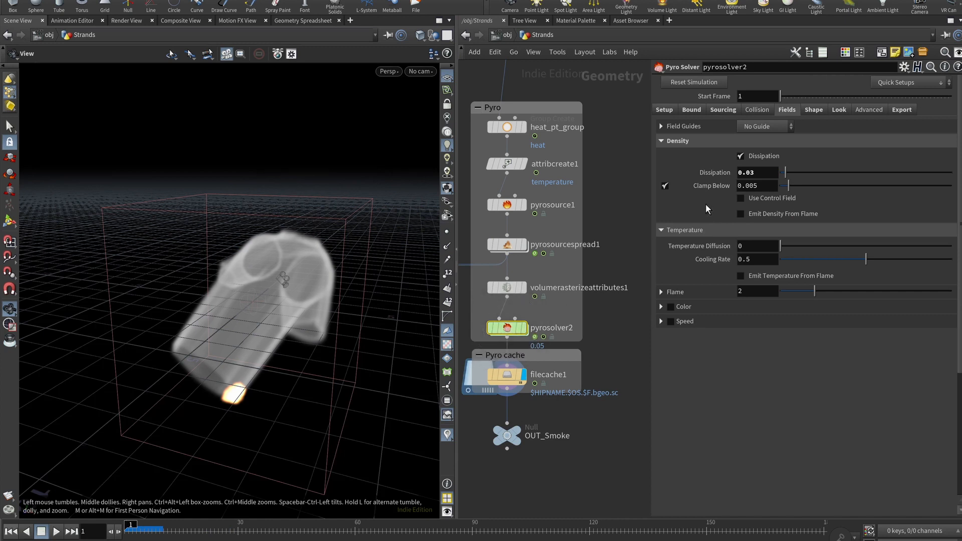
click(665, 110)
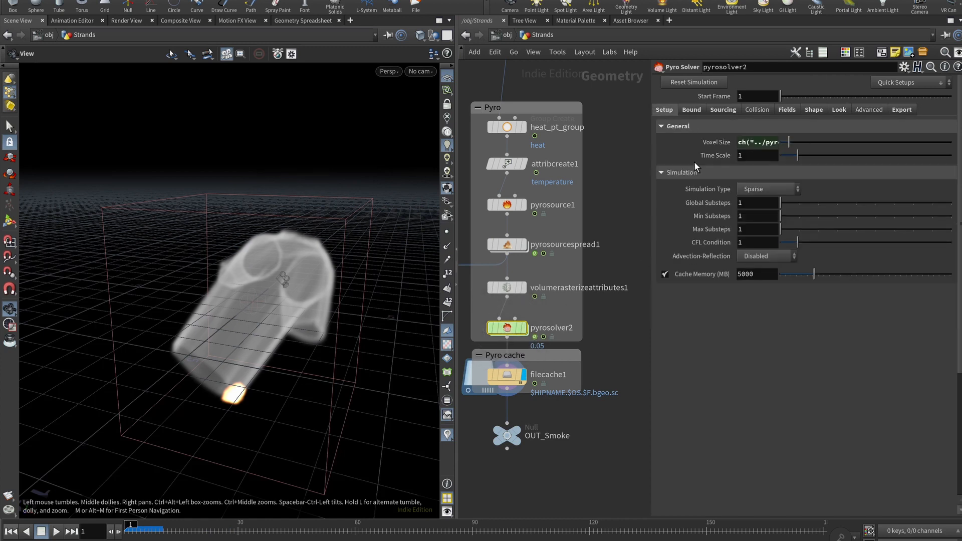
click(718, 143)
click(720, 144)
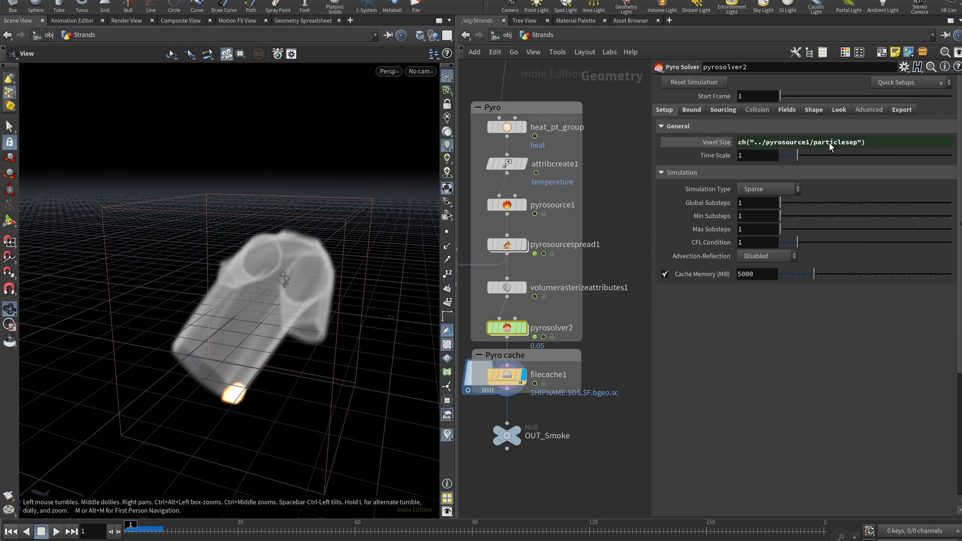
mouse_move(534, 252)
- Review pyrosolver2's boundary conditions and inspect the cached smoke's lower boundary at frame 130
click(691, 110)
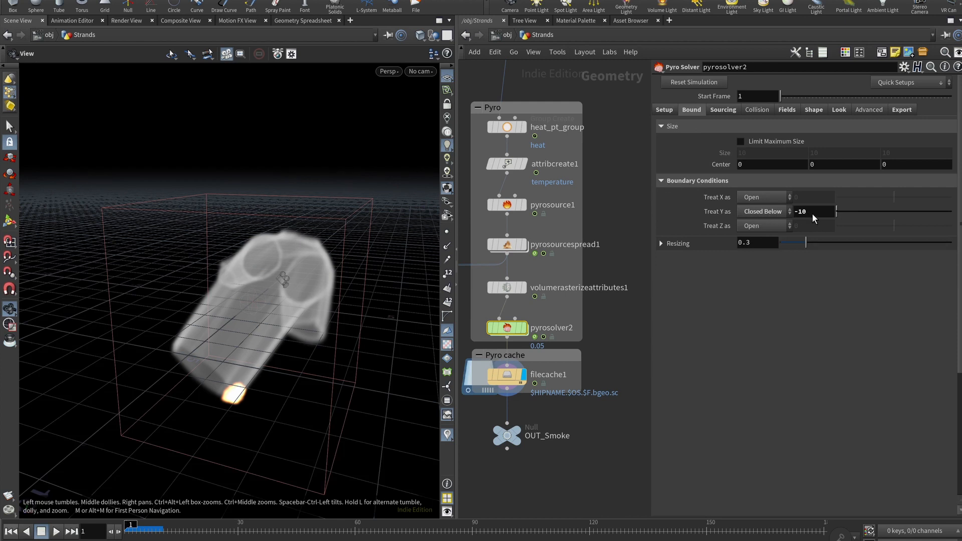
drag(261, 427, 245, 299)
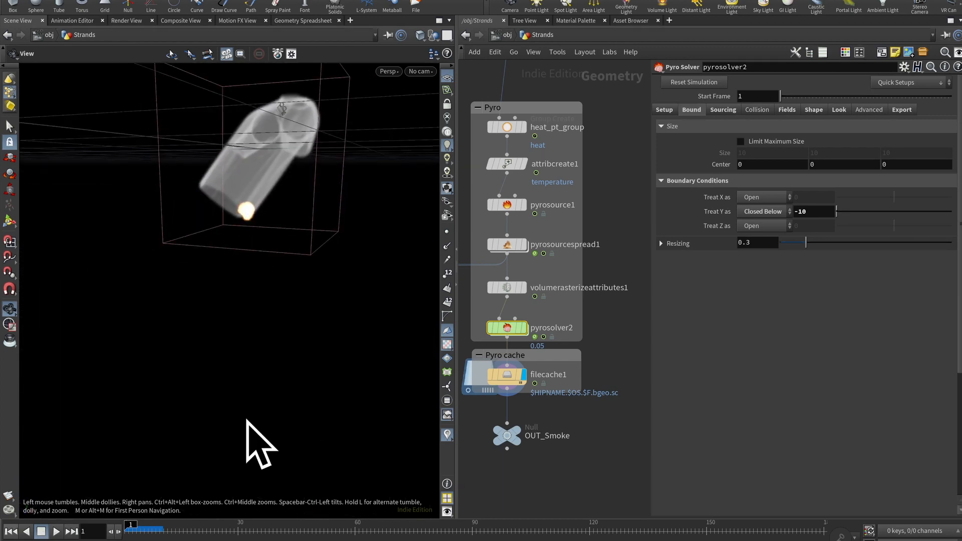
drag(179, 526, 628, 534)
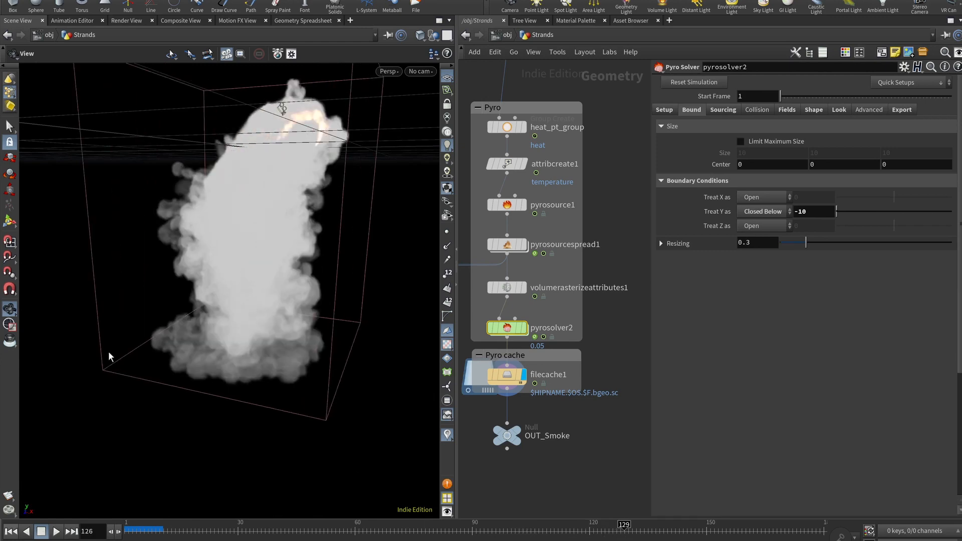
drag(241, 388, 255, 346)
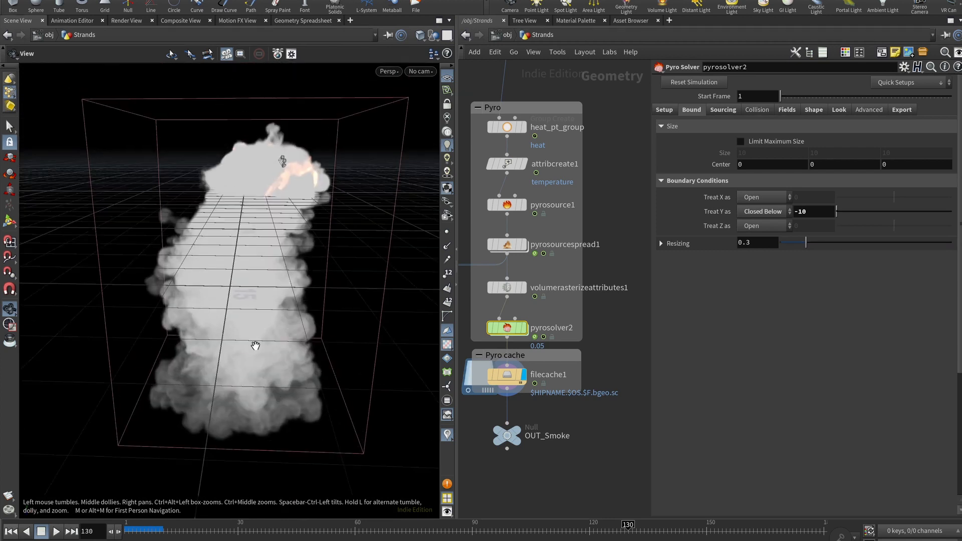
- Review pyrosolver2's source volumes, collision settings, and density and temperature field settings
click(730, 110)
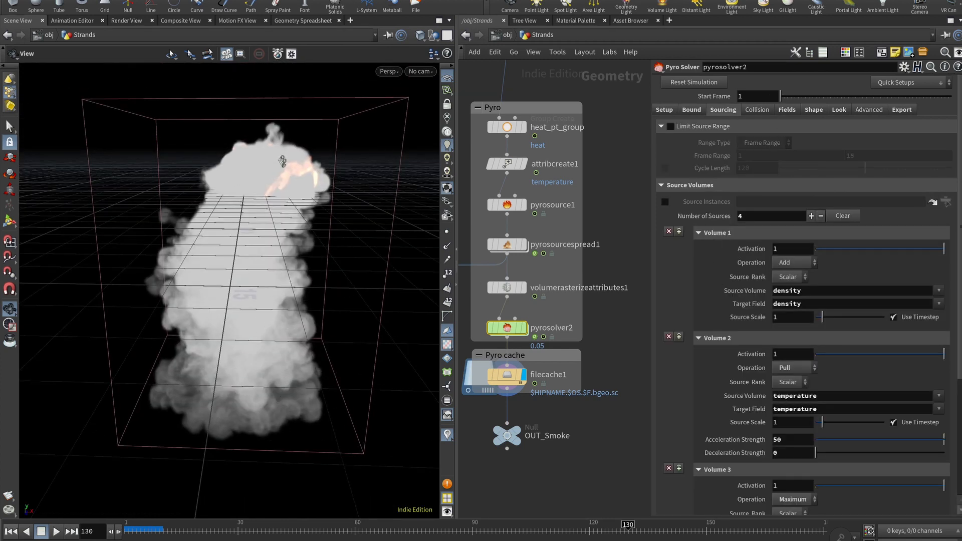
scroll(690, 126, down, 3)
scroll(690, 125, up, 3)
click(758, 111)
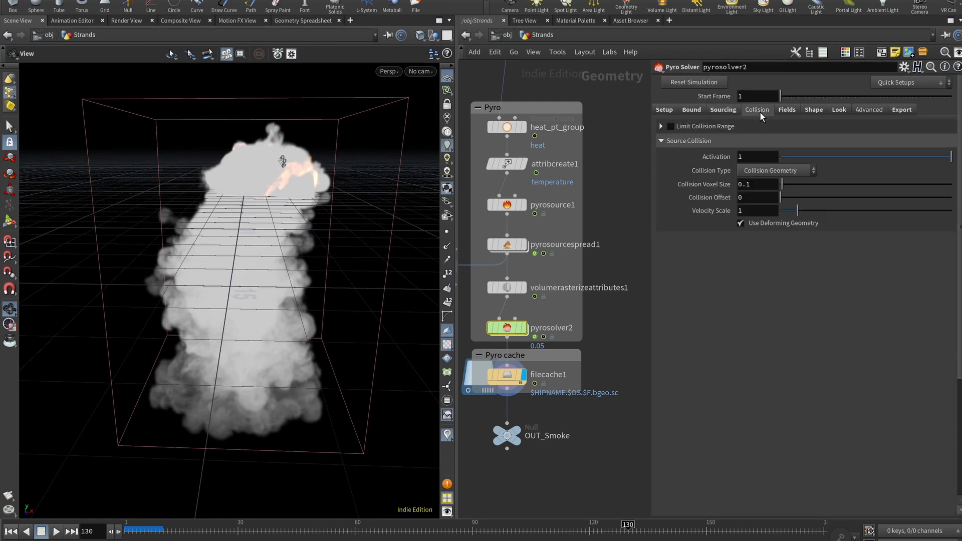
click(786, 111)
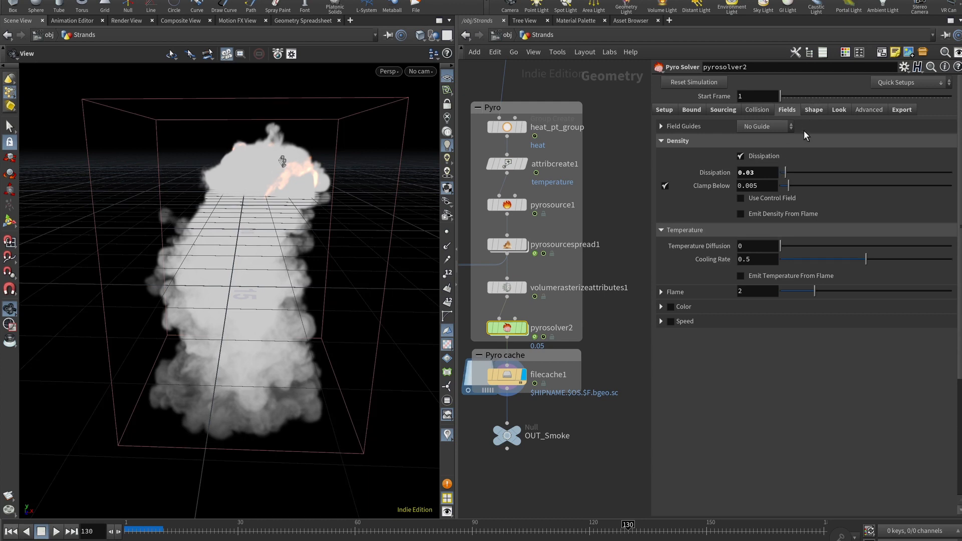
- Review pyrosolver2's buoyancy and gravity shape settings against the smoke, and examine its smoke and fire look settings
click(812, 110)
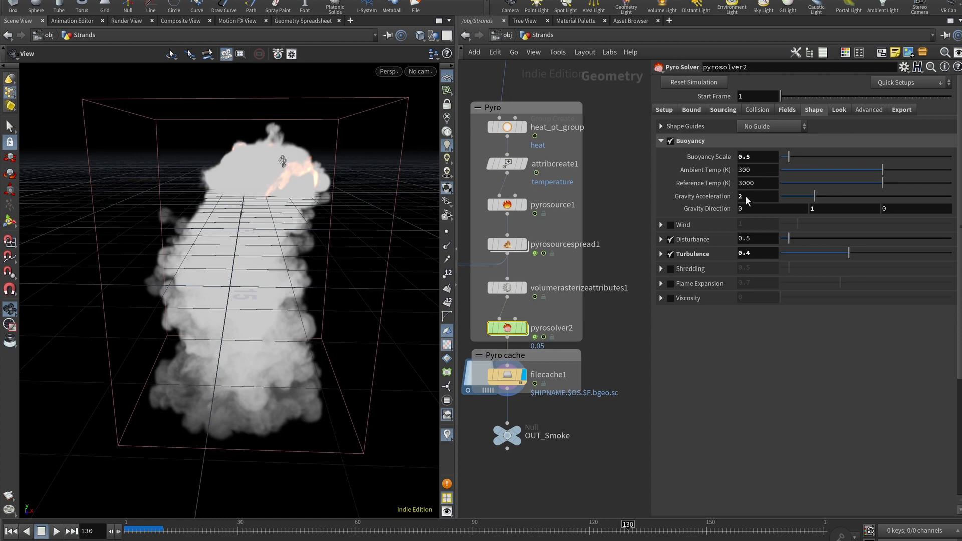
click(835, 209)
drag(297, 201, 254, 266)
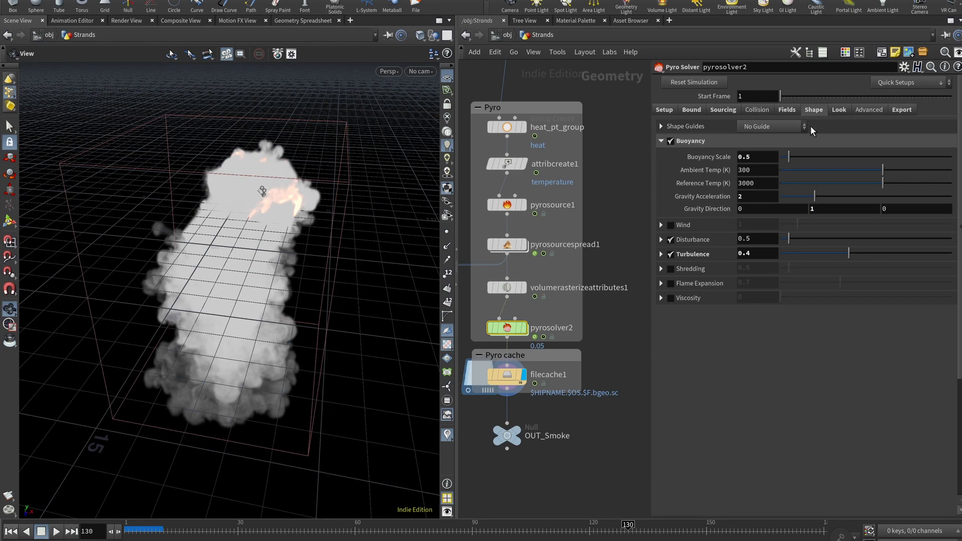
click(838, 109)
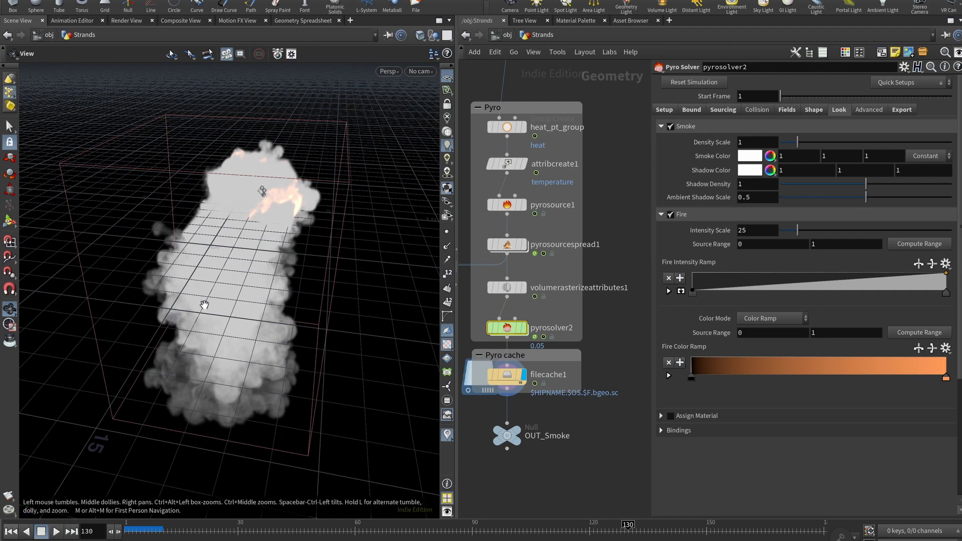
- Return to frame 1, play the cached smoke to frame 15, and inspect the burning hem
click(160, 527)
drag(96, 519, 98, 521)
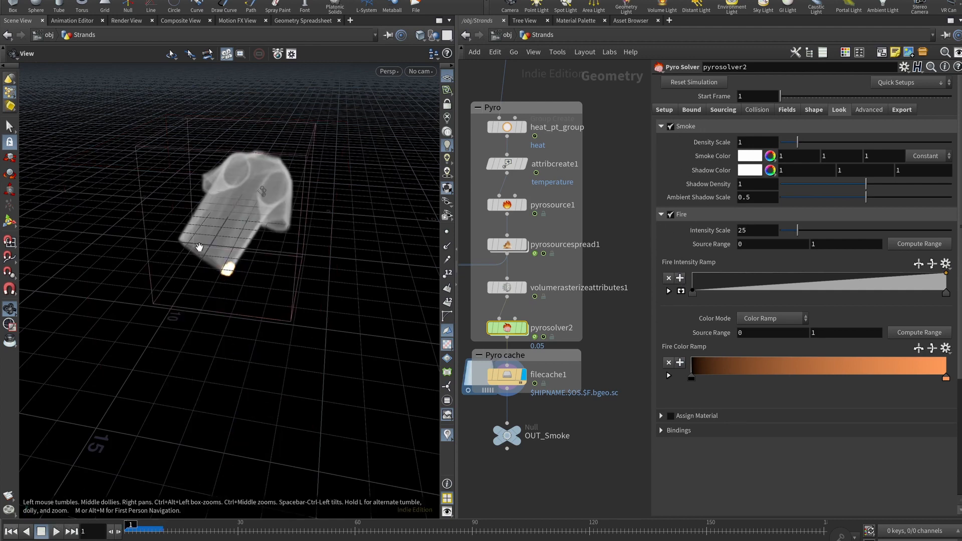
drag(220, 253, 237, 218)
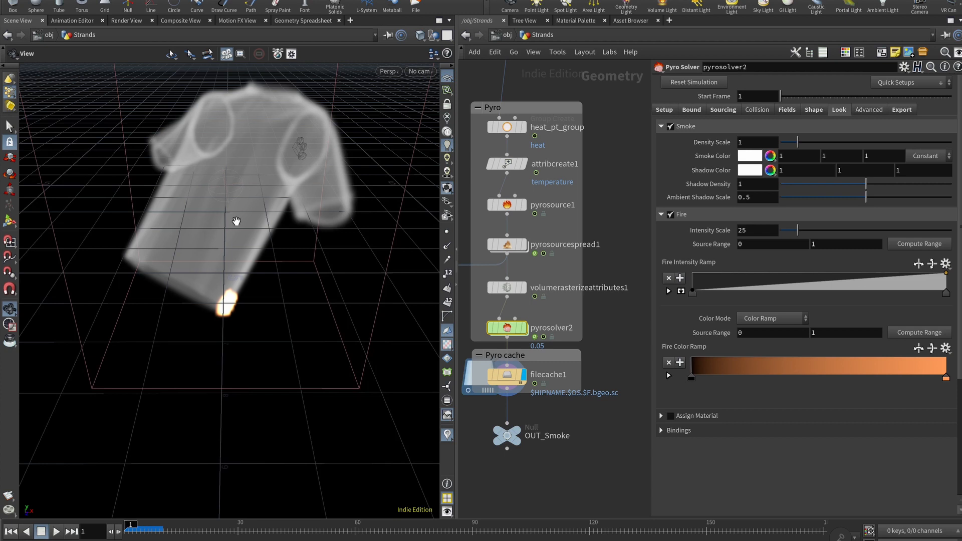
click(56, 532)
click(43, 531)
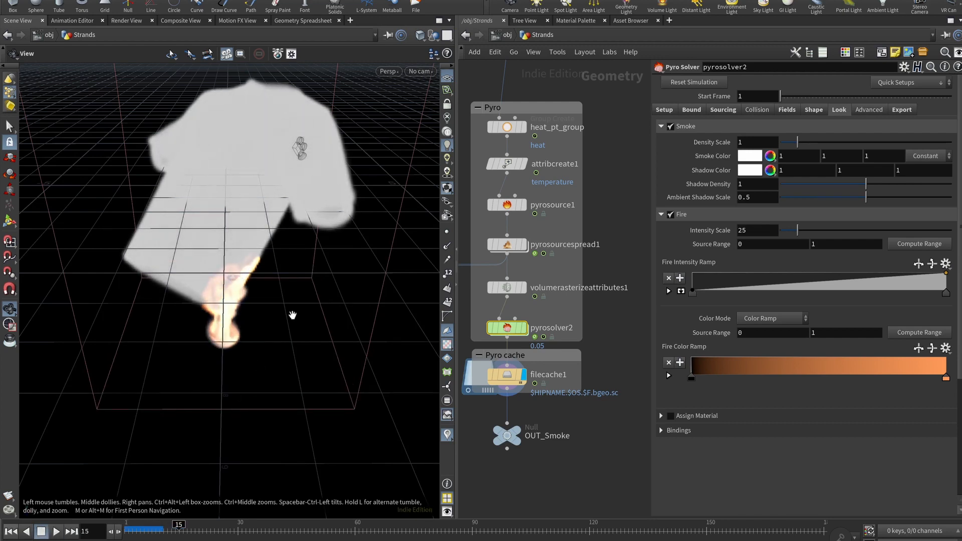
mouse_move(230, 301)
mouse_down()
mouse_move(203, 296)
mouse_move(241, 309)
mouse_up()
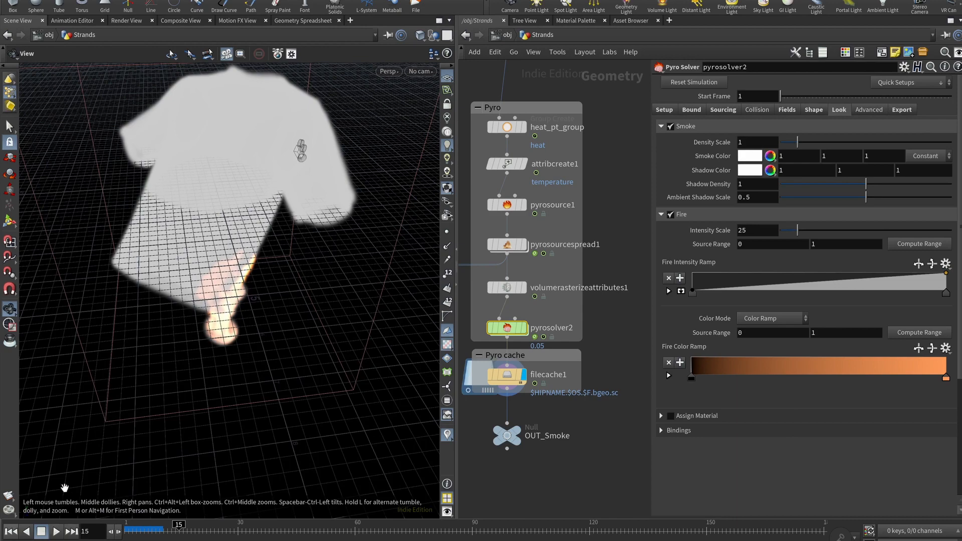
- Continue the cached smoke playback, pausing at frames 27 and 51 to inspect how the fire spreads up the shirt
click(57, 532)
click(43, 531)
drag(195, 239, 94, 476)
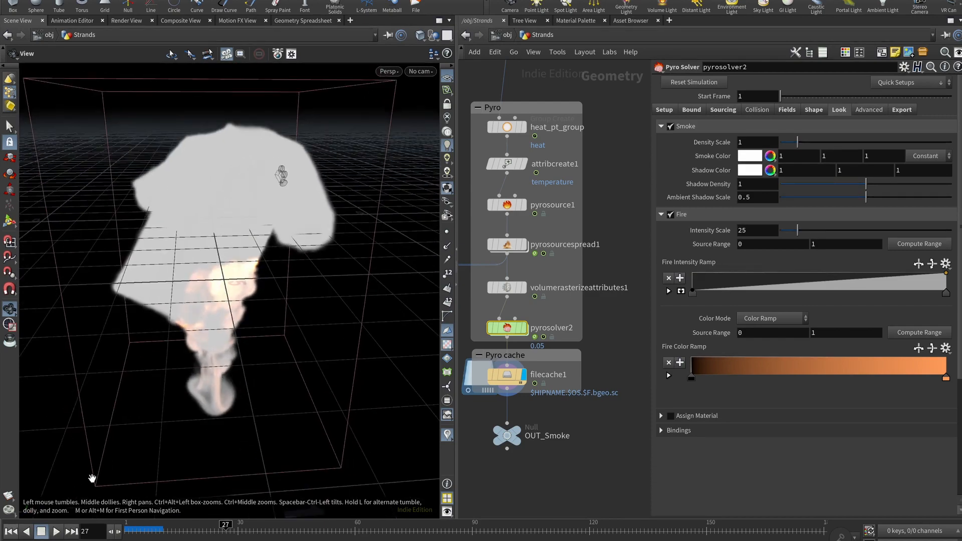
click(56, 531)
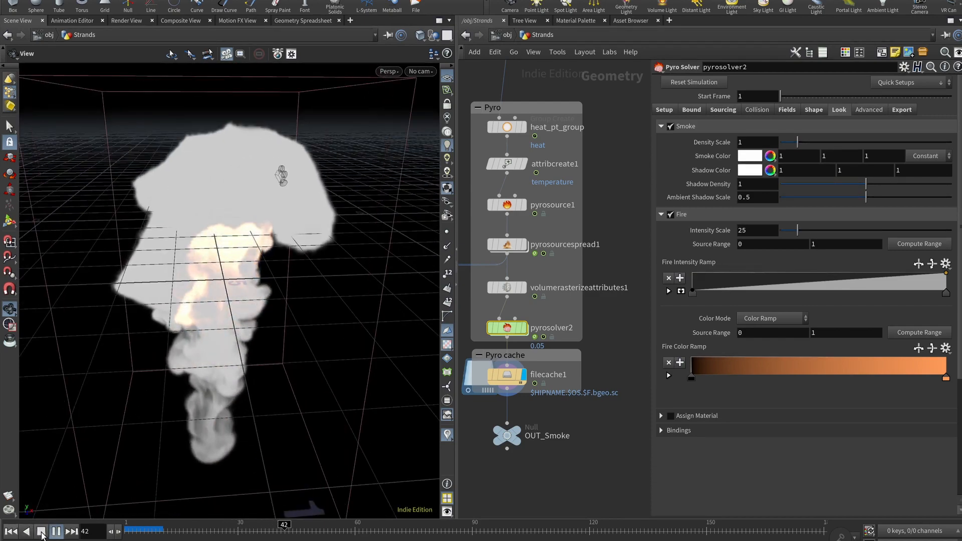
click(42, 532)
drag(226, 301, 145, 315)
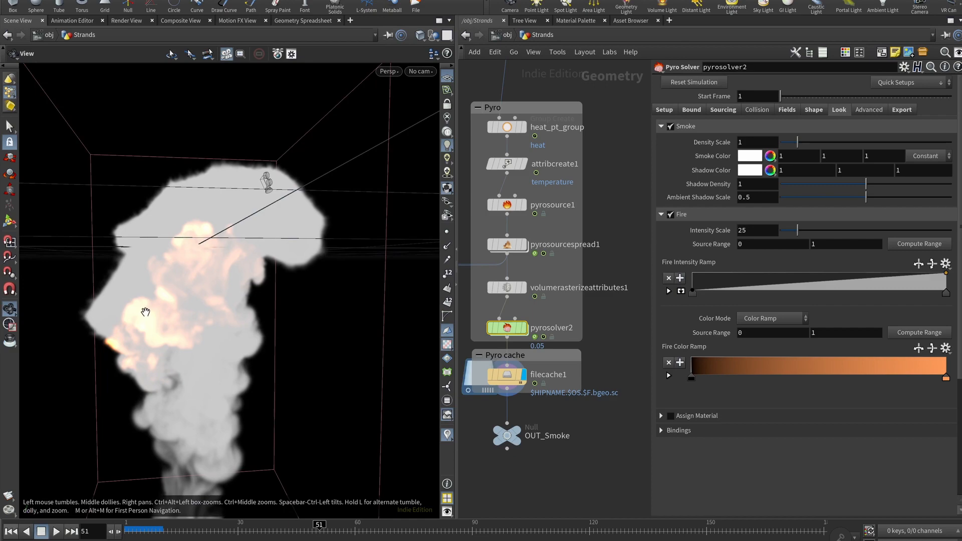
- Play the cached smoke on to frame 66 and inspect the smoke column from several angles
click(56, 532)
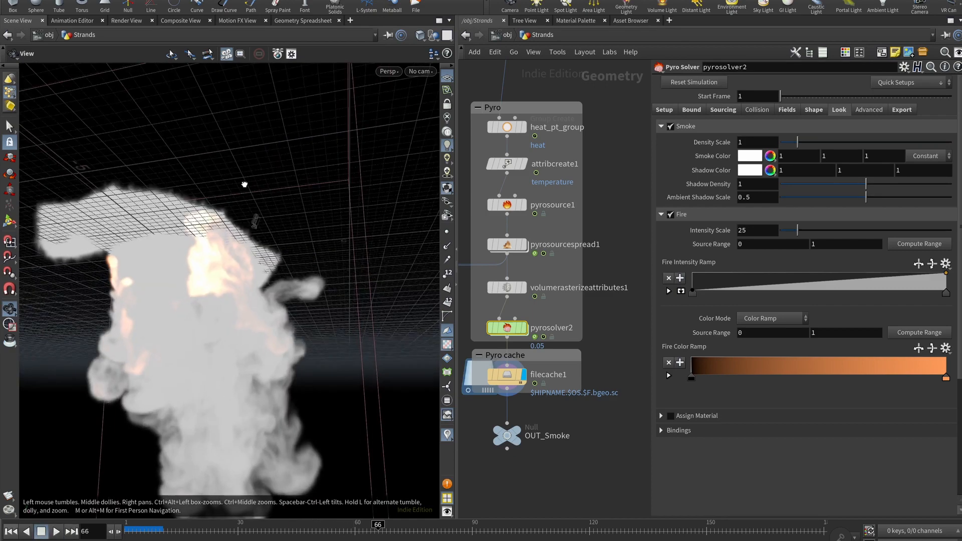
drag(244, 184, 222, 182)
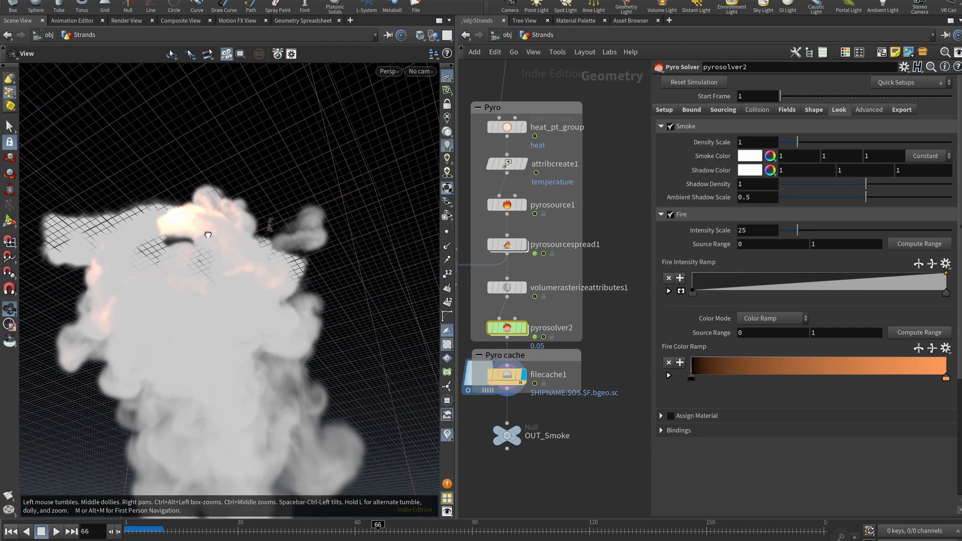
drag(208, 235, 236, 280)
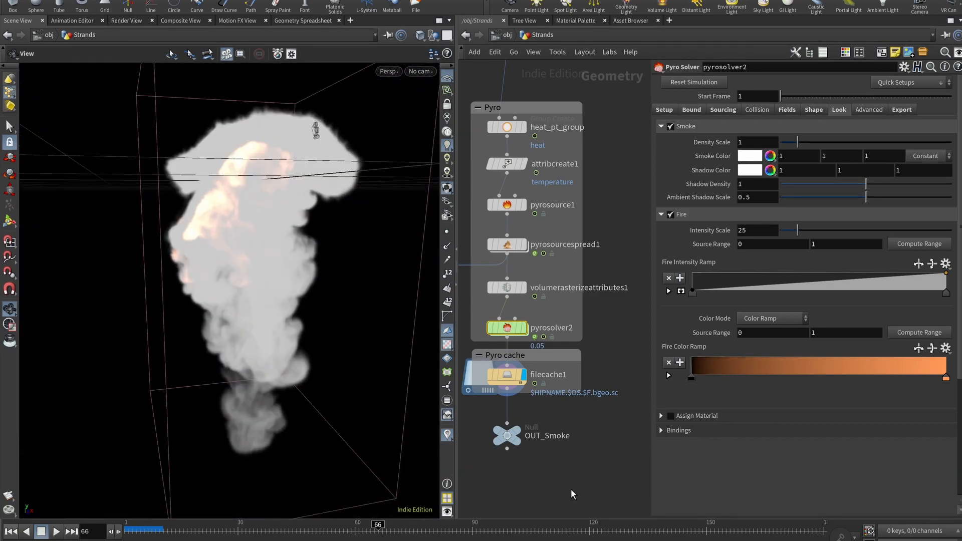
- Select filecache1 and examine its geometry file path and frame range settings
scroll(574, 496, down, 5)
scroll(576, 451, up, 8)
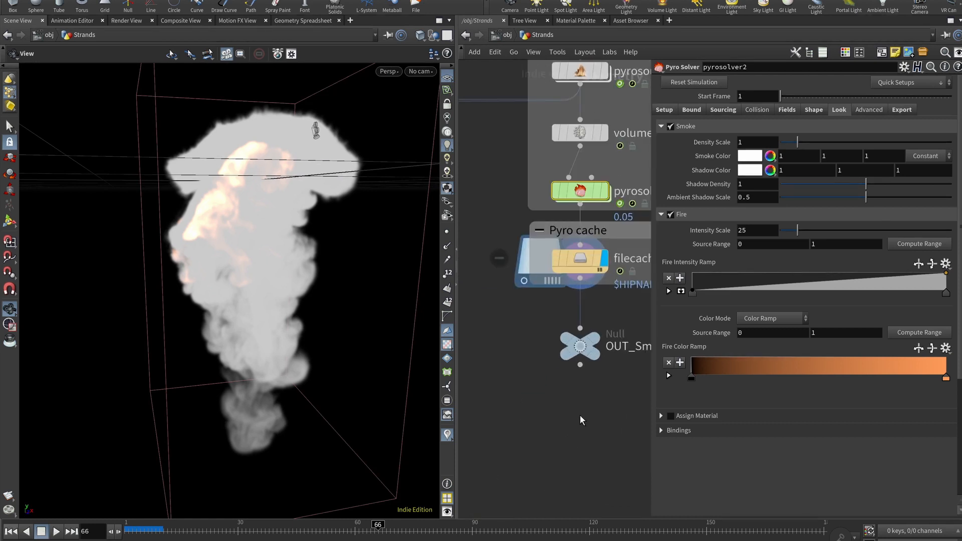
middle_drag(612, 386, 558, 450)
click(528, 329)
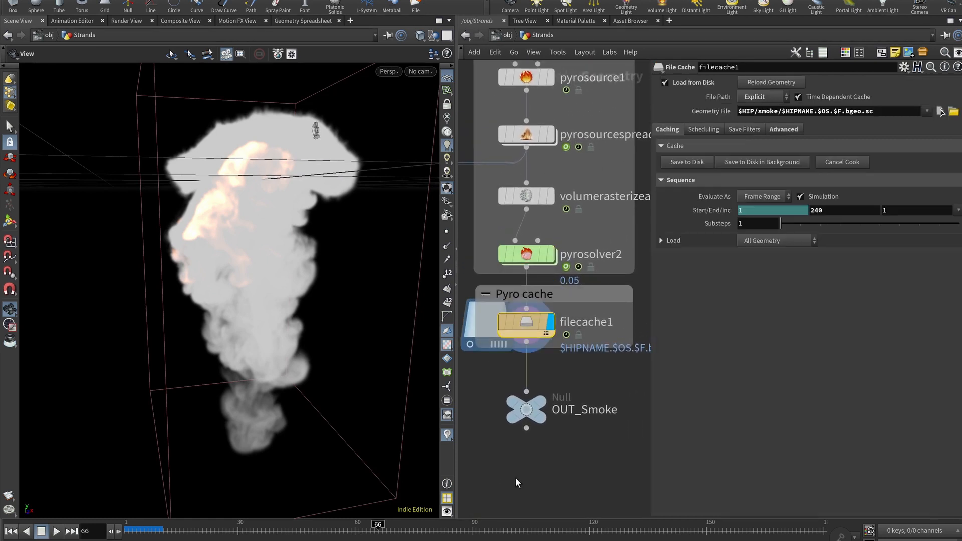
- Display the OUT_Smoke null and inspect the smoke column from a higher angle
click(545, 410)
drag(258, 260, 361, 376)
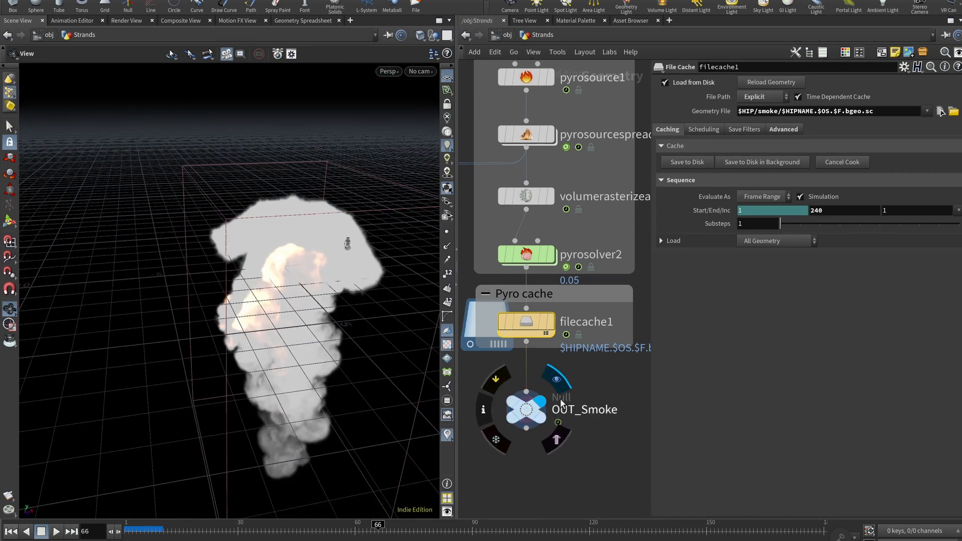
- Widen the network editor beside the viewport and bring the Strands network box into view
scroll(553, 359, down, 5)
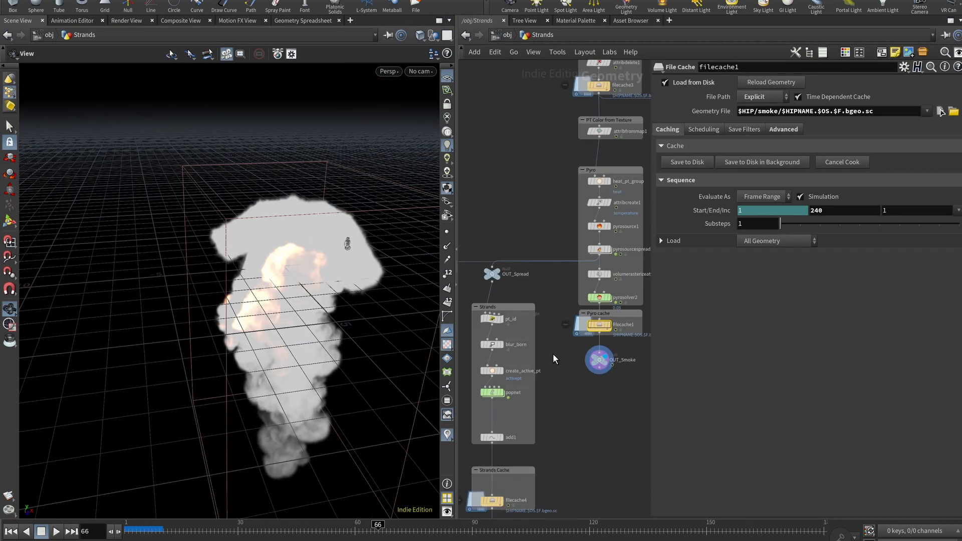
middle_drag(554, 354, 590, 390)
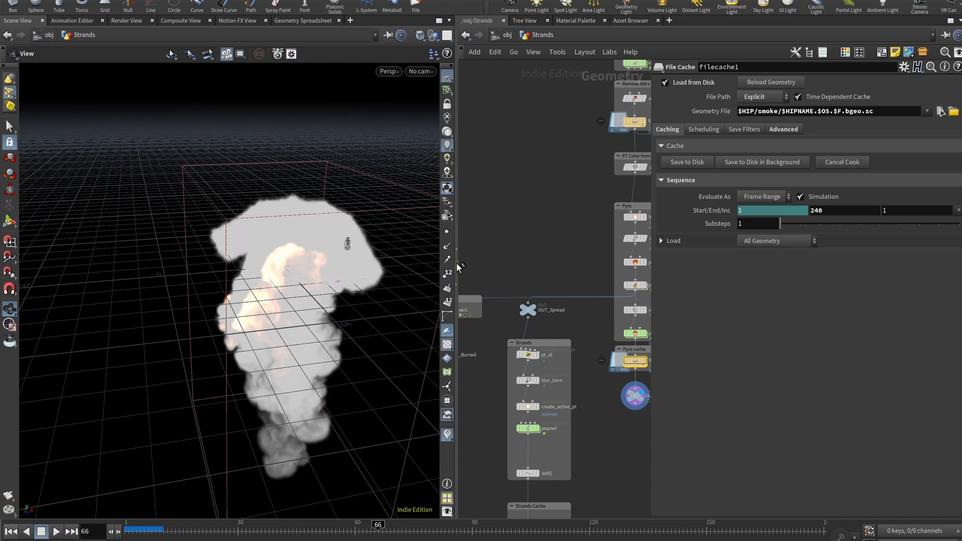
drag(458, 268, 363, 251)
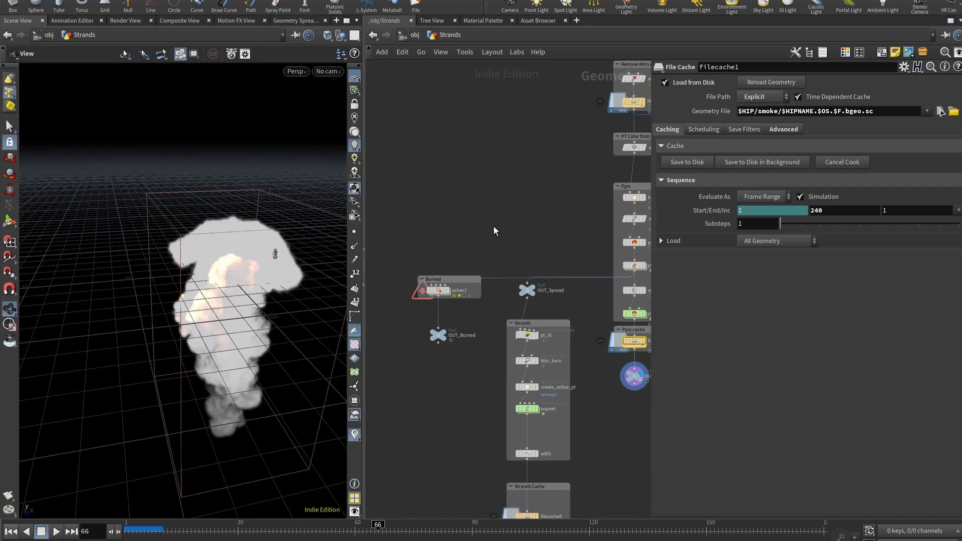
middle_drag(494, 231, 424, 197)
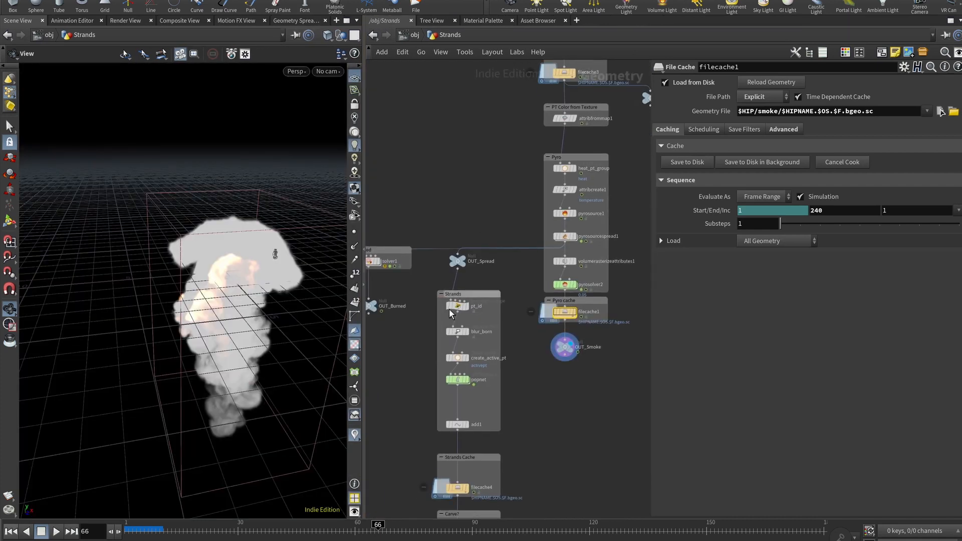
middle_drag(527, 466, 536, 341)
scroll(521, 332, up, 4)
middle_drag(459, 254, 477, 354)
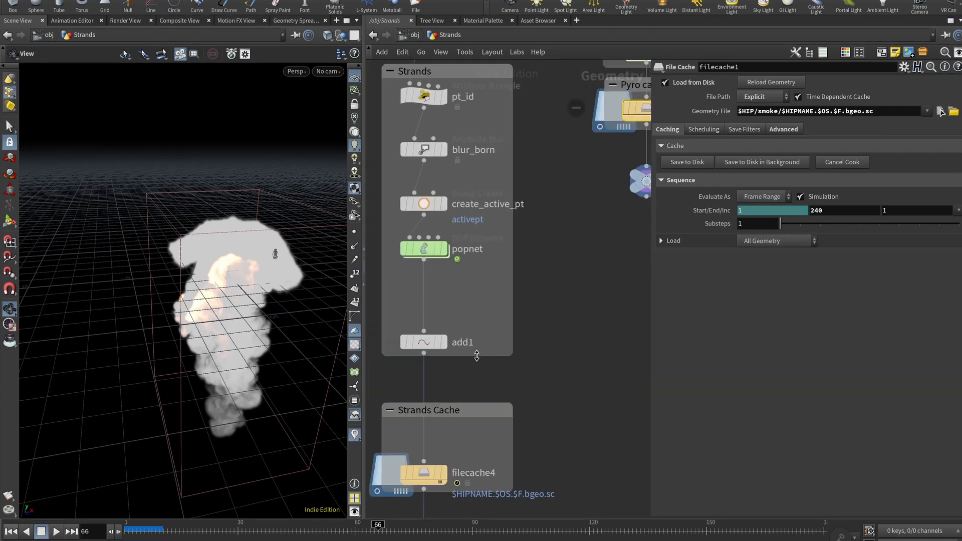
middle_drag(549, 215, 566, 390)
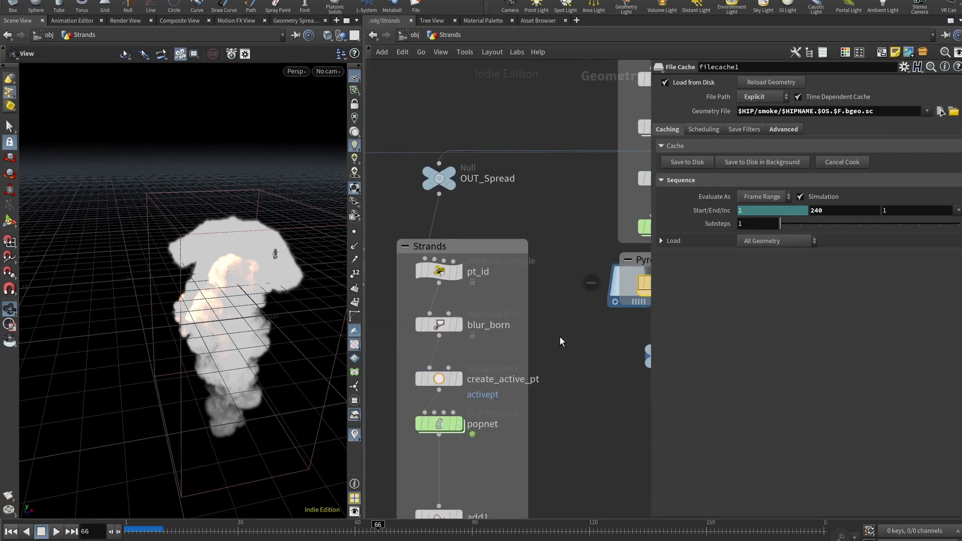
- Return to frame 1 and display the OUT_Spread null in the viewport
mouse_move(452, 233)
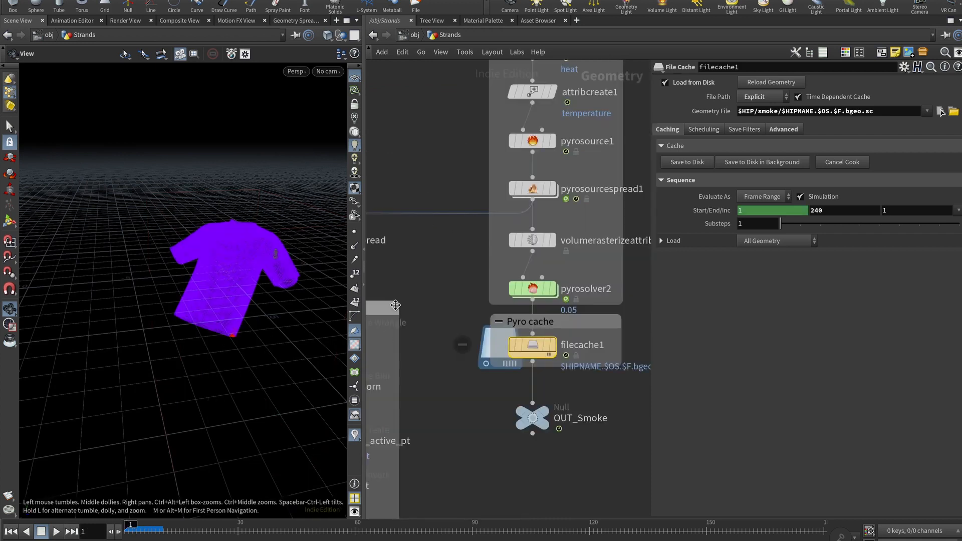
mouse_move(594, 183)
middle_drag(460, 240, 490, 124)
click(401, 205)
middle_drag(522, 163, 494, 250)
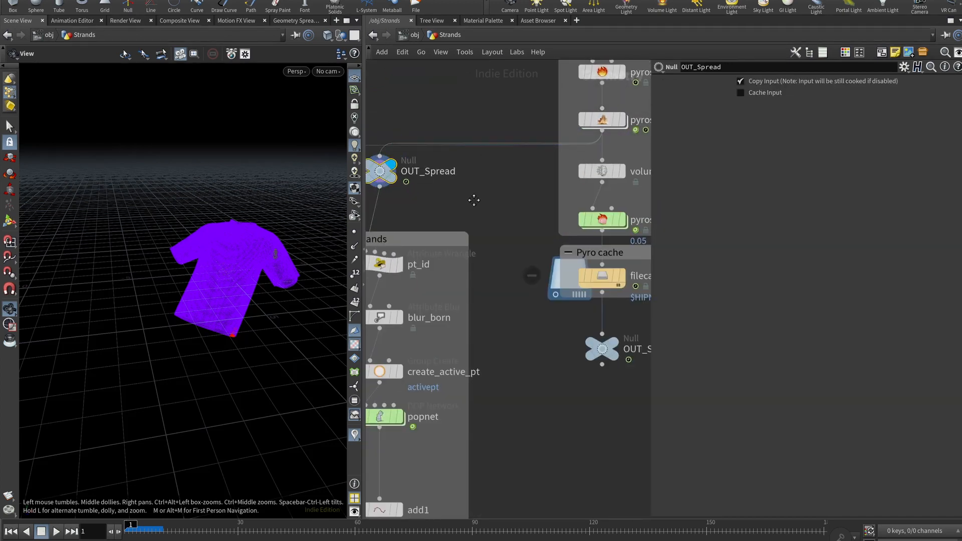
- Select the pt_id wrangle in the Strands box and examine its VEX expression
middle_drag(448, 186, 503, 119)
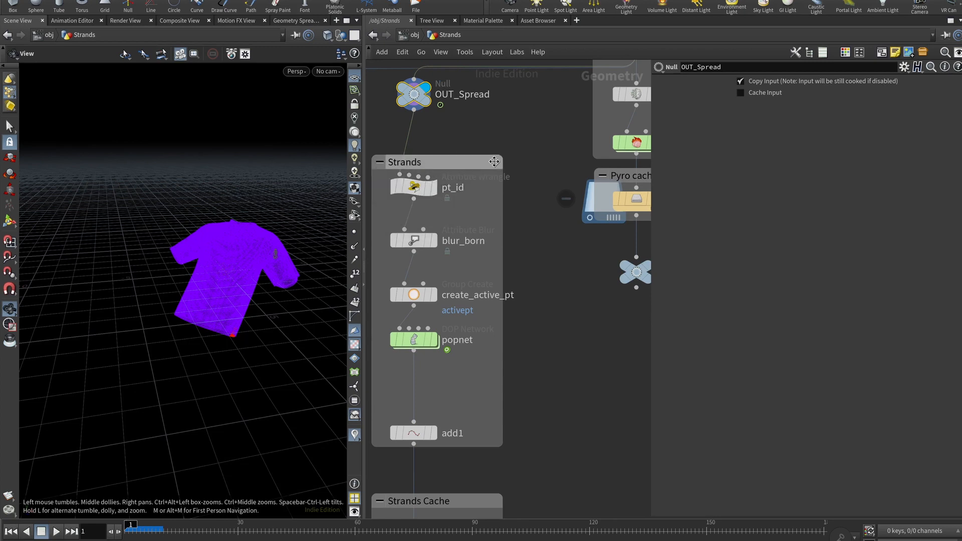
middle_drag(545, 154, 556, 115)
click(425, 148)
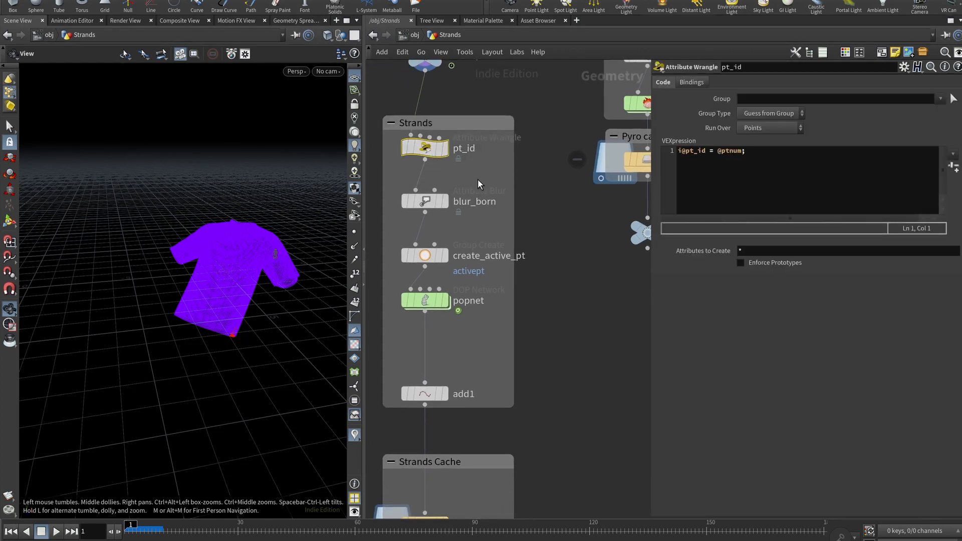
click(775, 160)
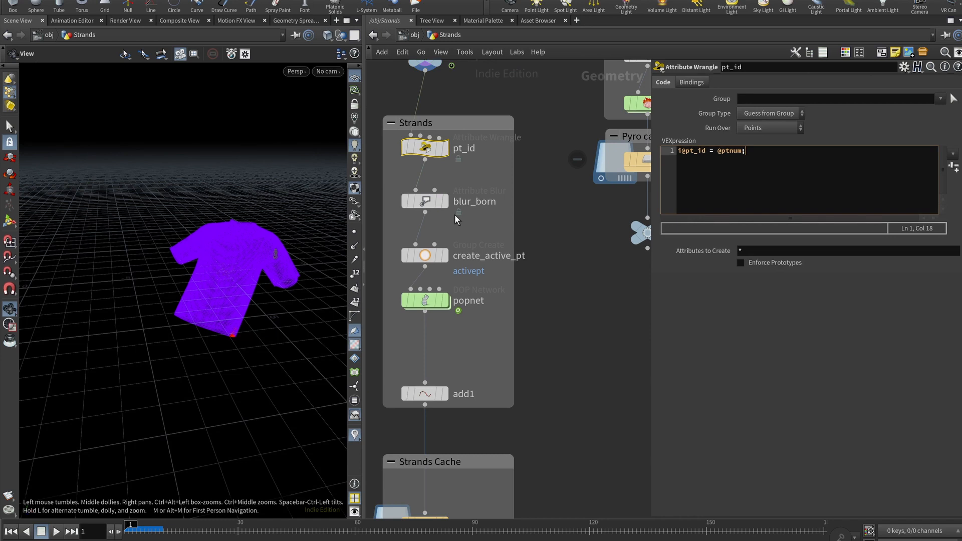
- Display blur_born and then create_active_pt, and inspect the activept group points at the shirt's hem
click(425, 201)
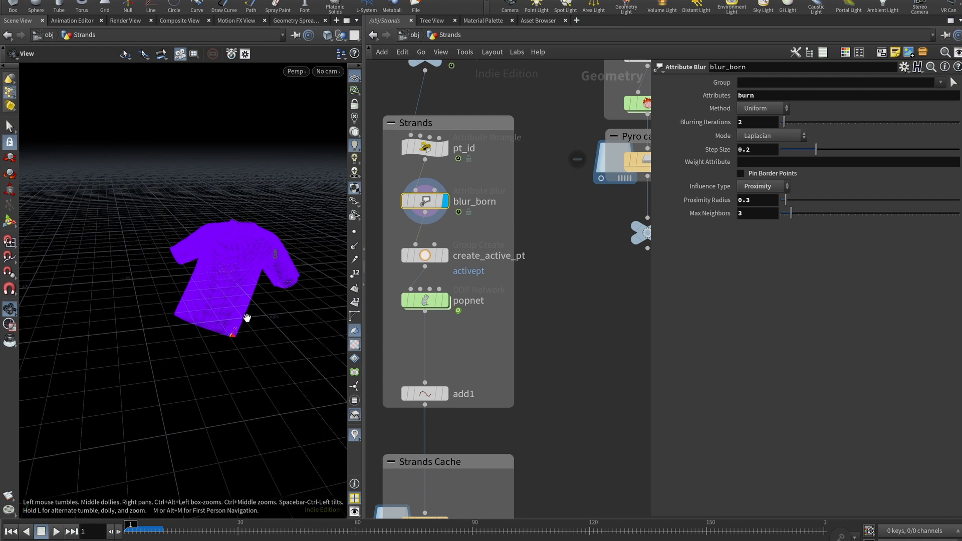
mouse_move(431, 207)
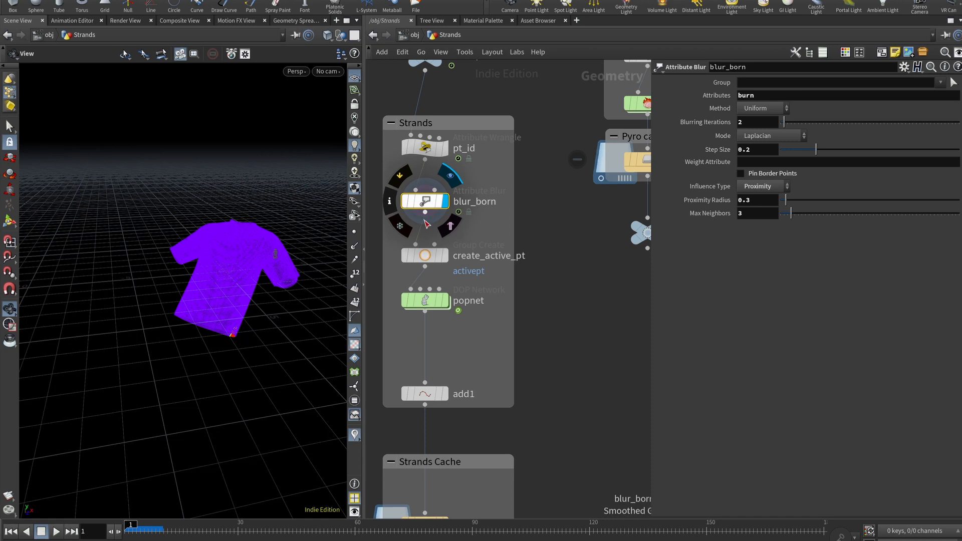
click(434, 259)
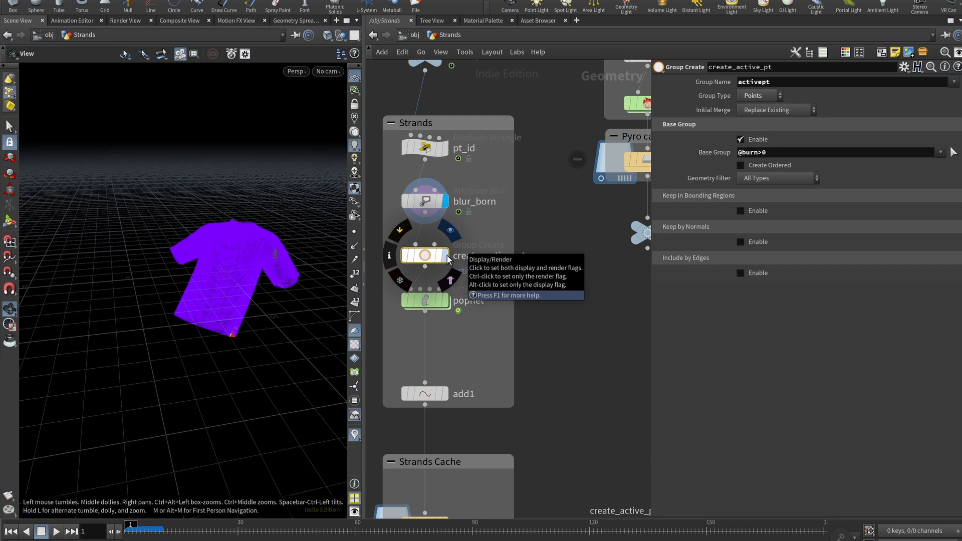
click(447, 256)
drag(268, 301, 342, 296)
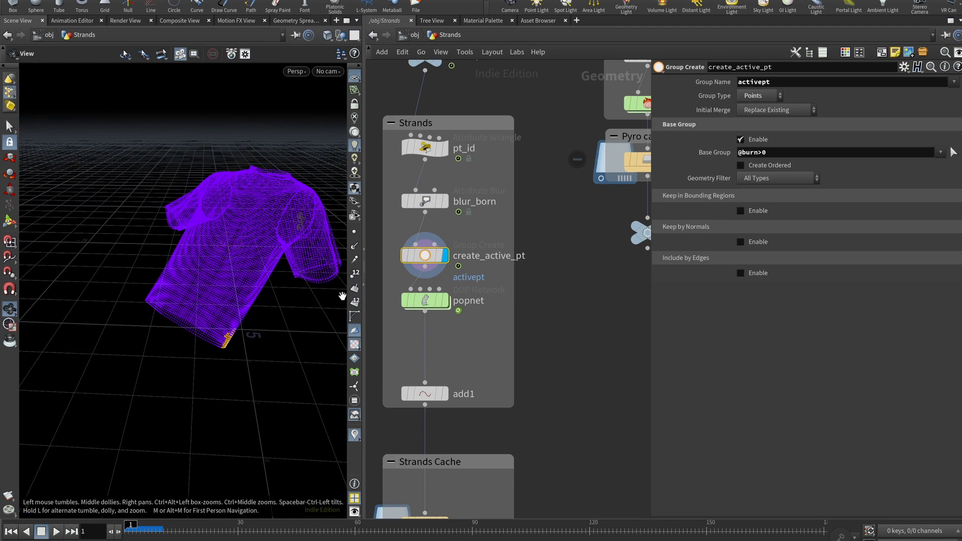
drag(239, 311, 236, 351)
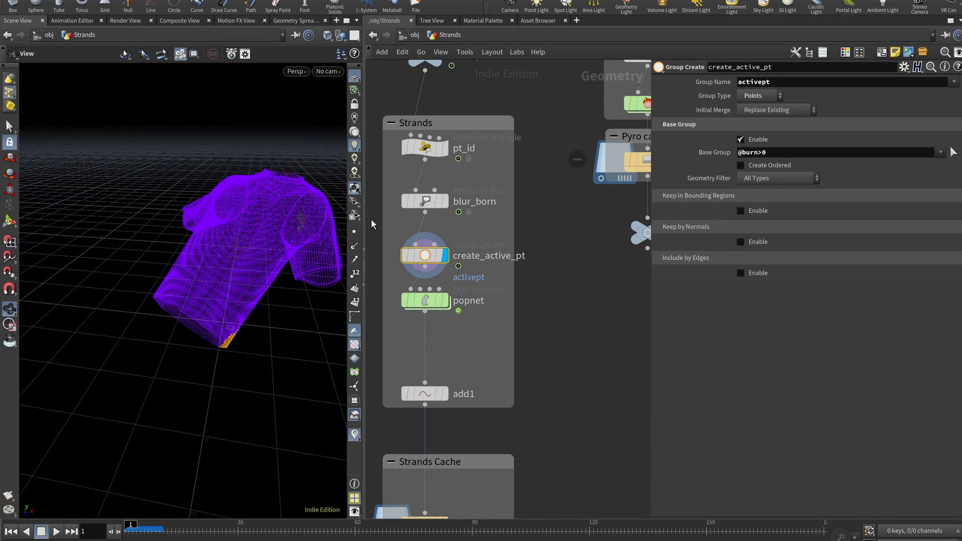
- Bypass the blur_born node and inspect the unblurred active points at the hem
mouse_move(401, 211)
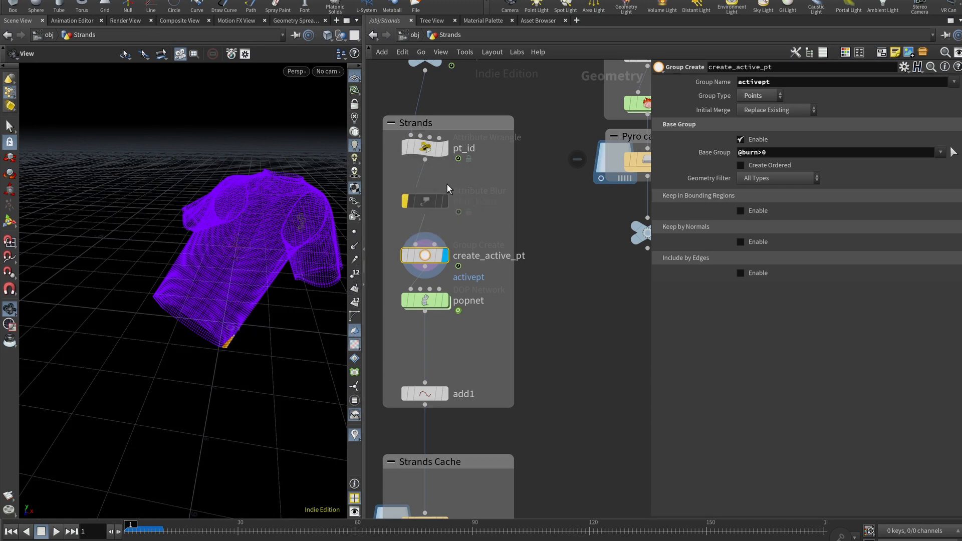
drag(280, 281, 266, 301)
click(426, 203)
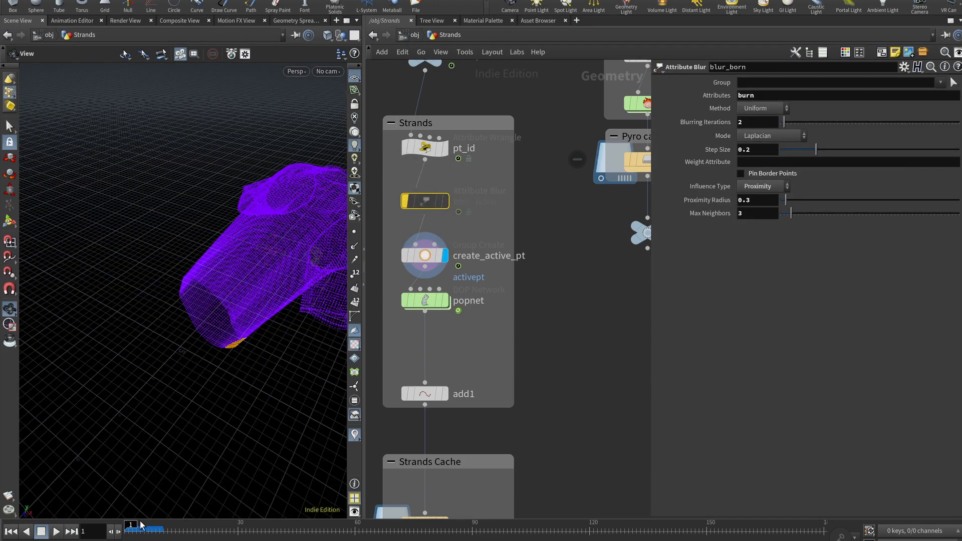
- Play the animation to frame 40 and on to frame 66, inspecting how the unblurred active points spread
click(55, 532)
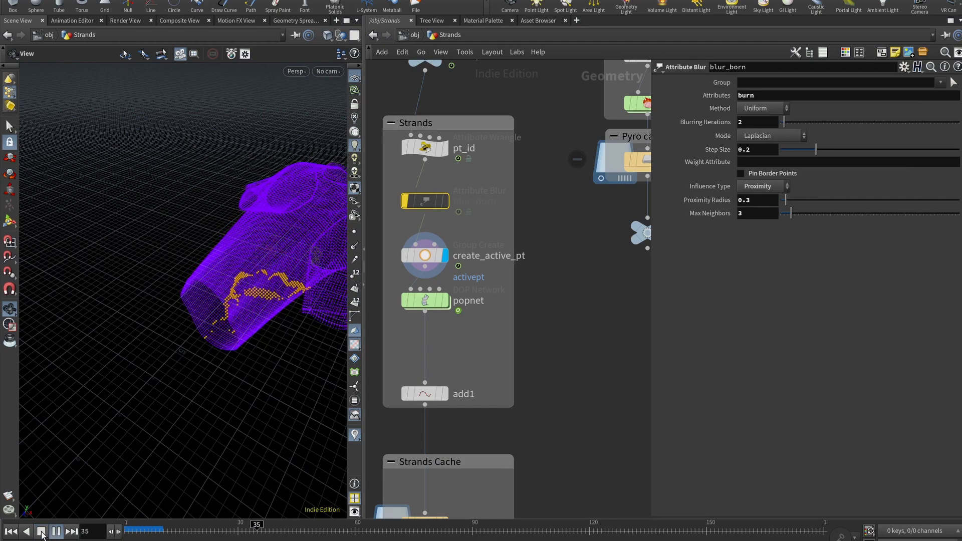
click(41, 532)
drag(278, 282, 249, 332)
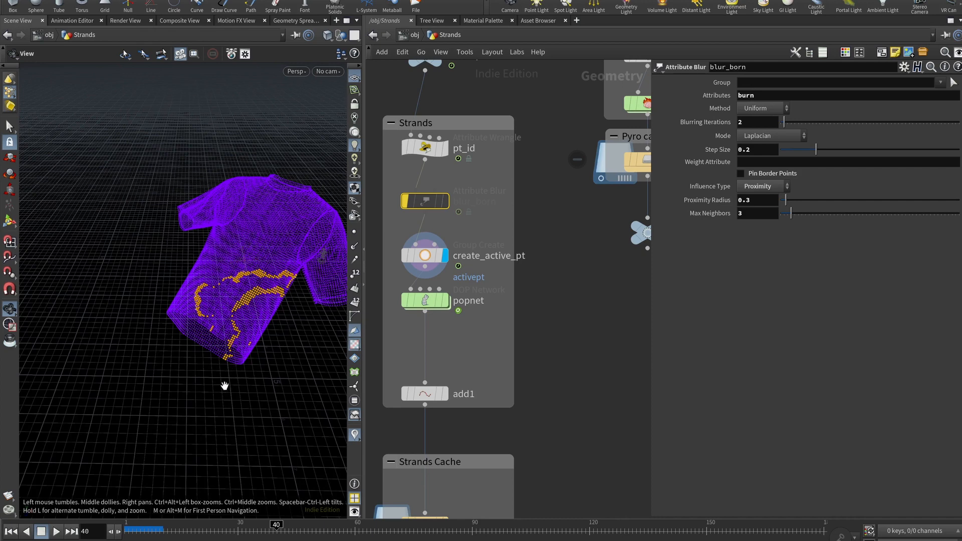
click(58, 531)
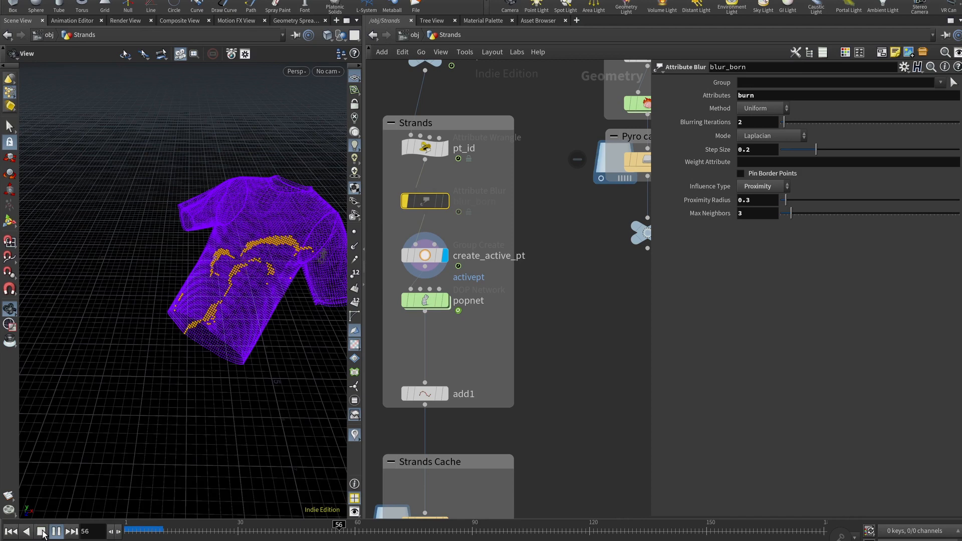
click(41, 531)
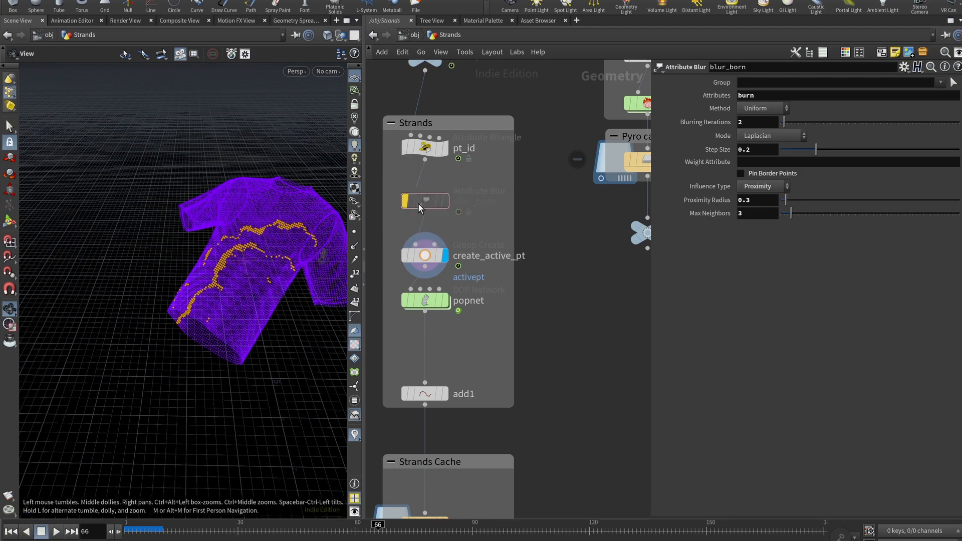
- Re-enable the blur_born node, inspect the blurred active points, and examine its proximity radius and attribute settings
mouse_move(419, 207)
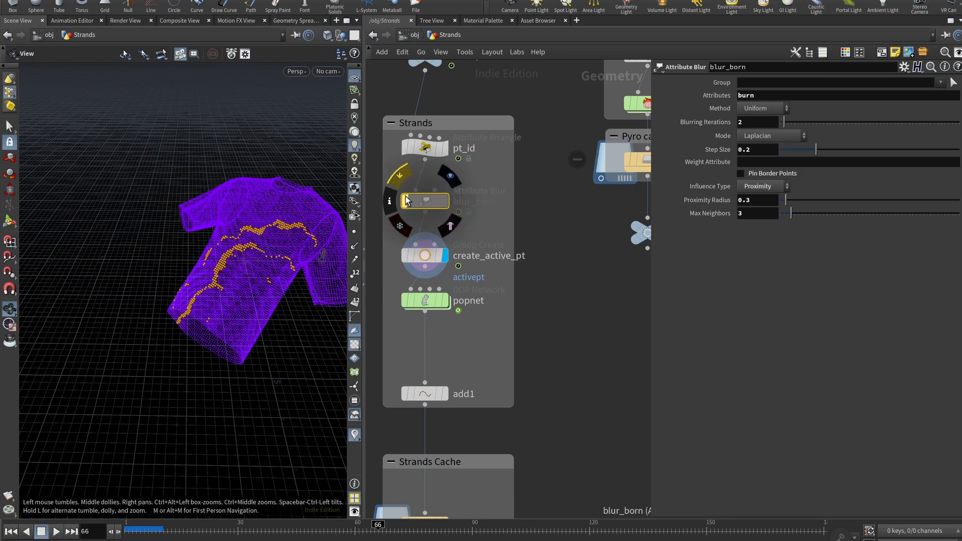
drag(232, 260, 204, 315)
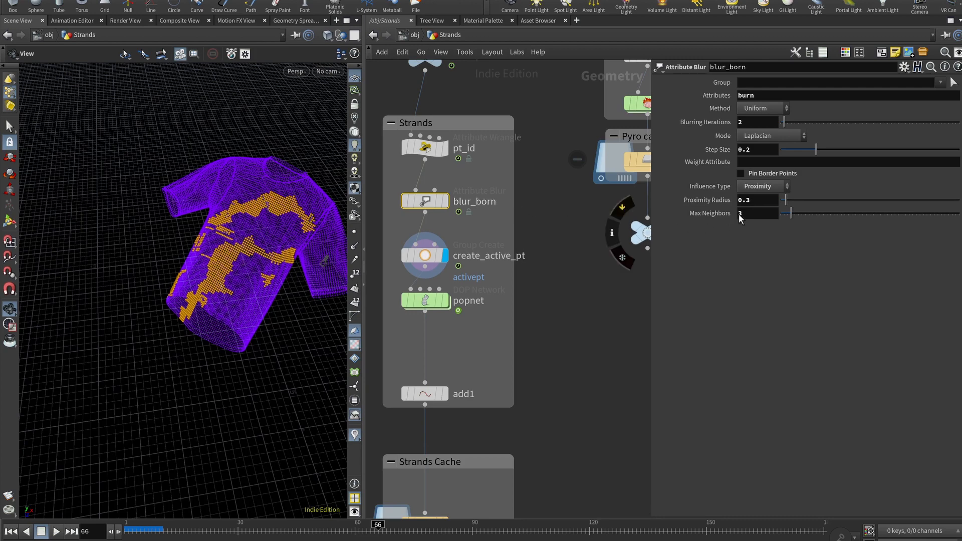
click(761, 201)
click(777, 99)
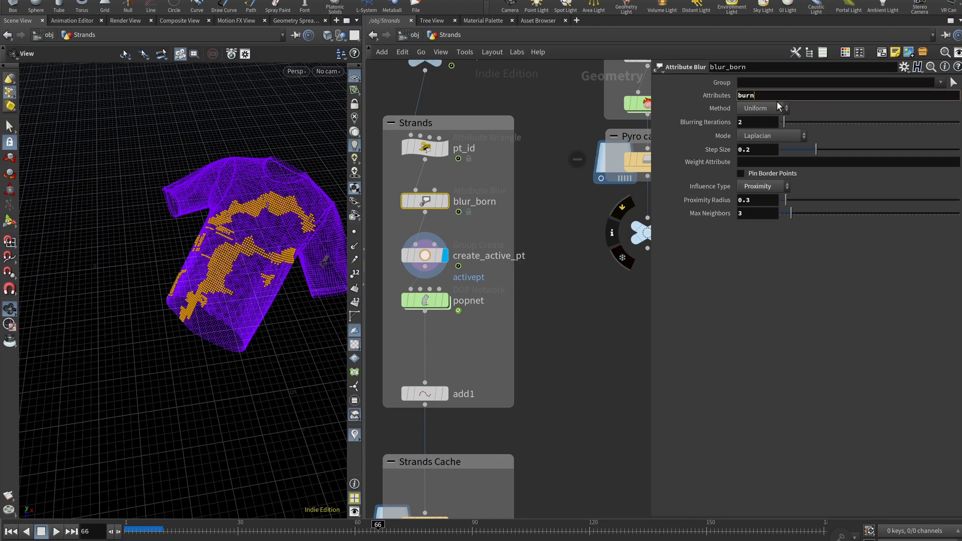
- Try 14 blurring iterations on blur_born, inspect the active points, and restore the value to 2
click(774, 123)
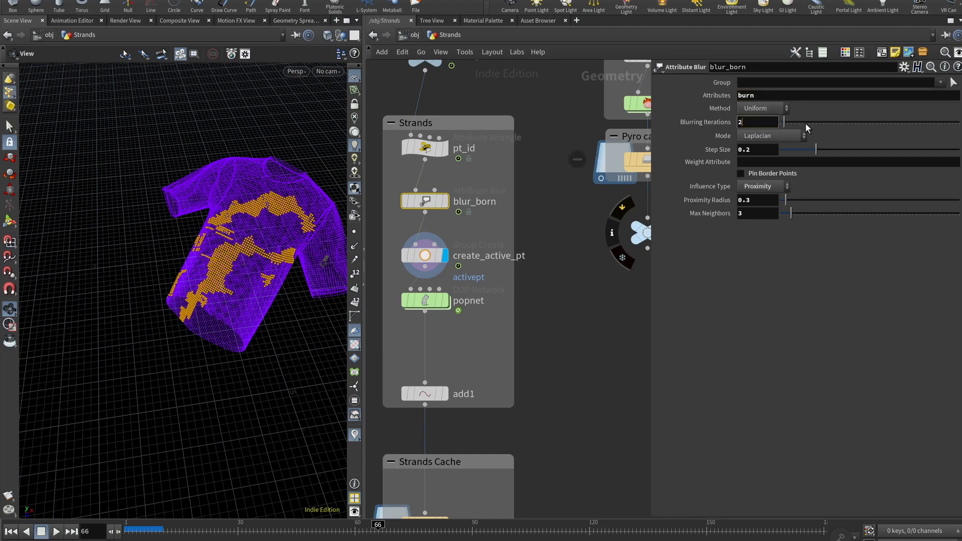
key(BackSpace)
text(14)
key(Return)
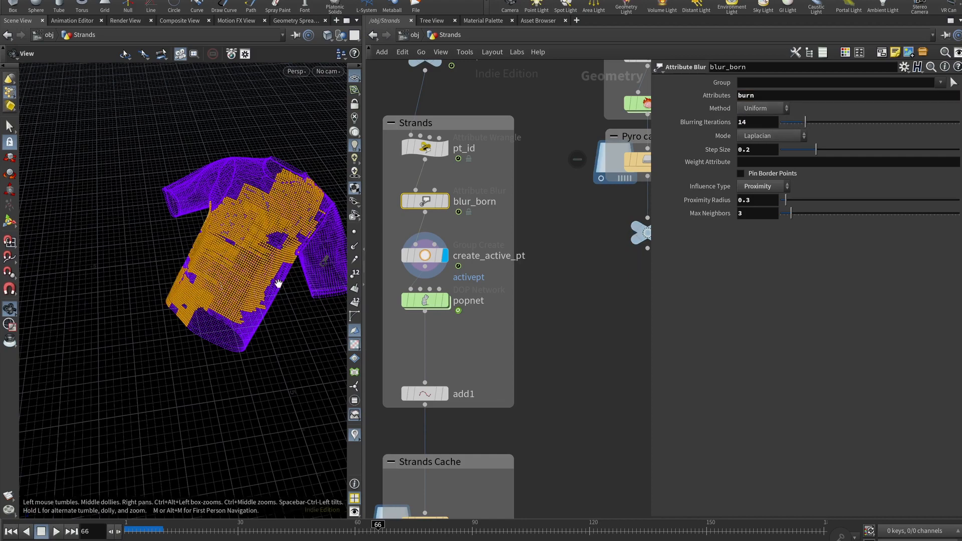
drag(279, 283, 321, 255)
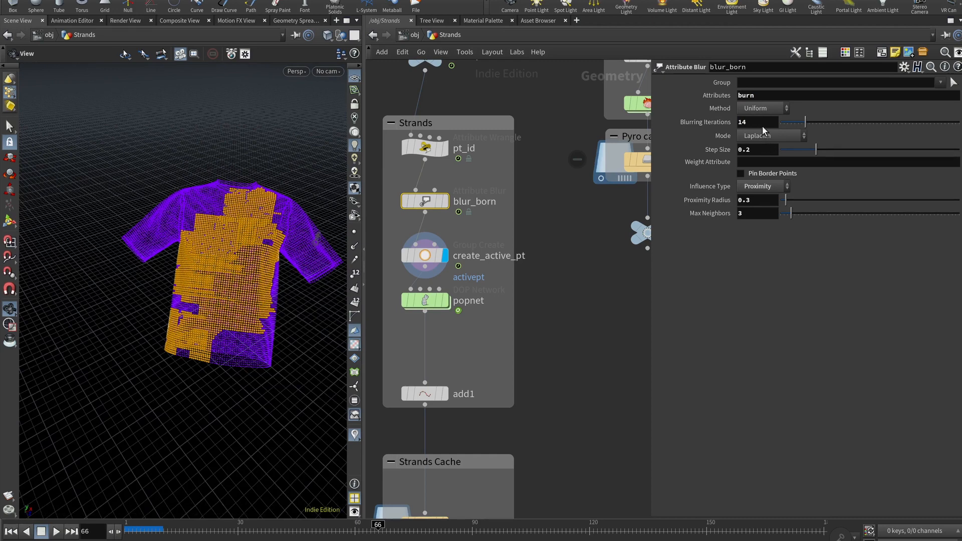
key(Return)
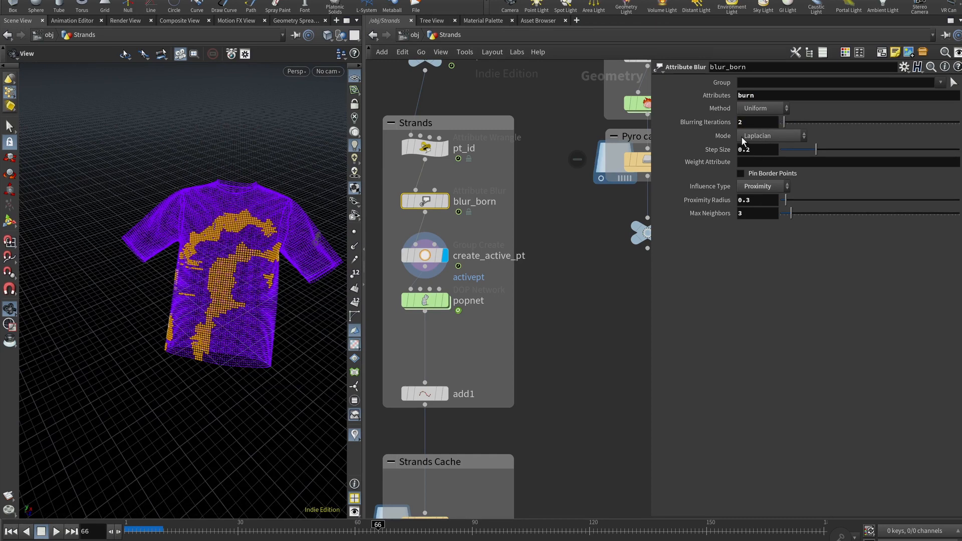
- Try Max Neighbors values of 4, 9 and 1 on blur_born, and restore the value to 3
click(770, 199)
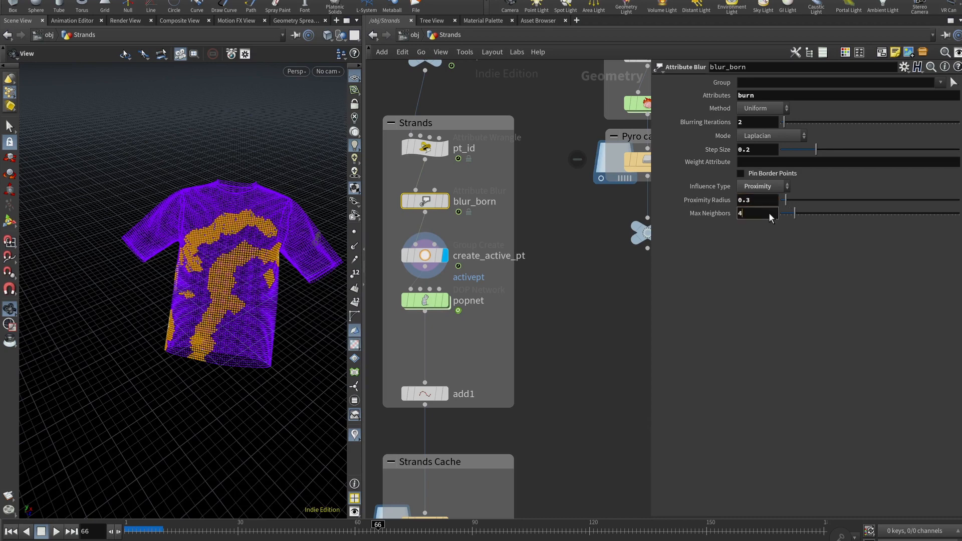
key(BackSpace)
text(9)
key(Return)
key(BackSpace)
text(1)
key(Return)
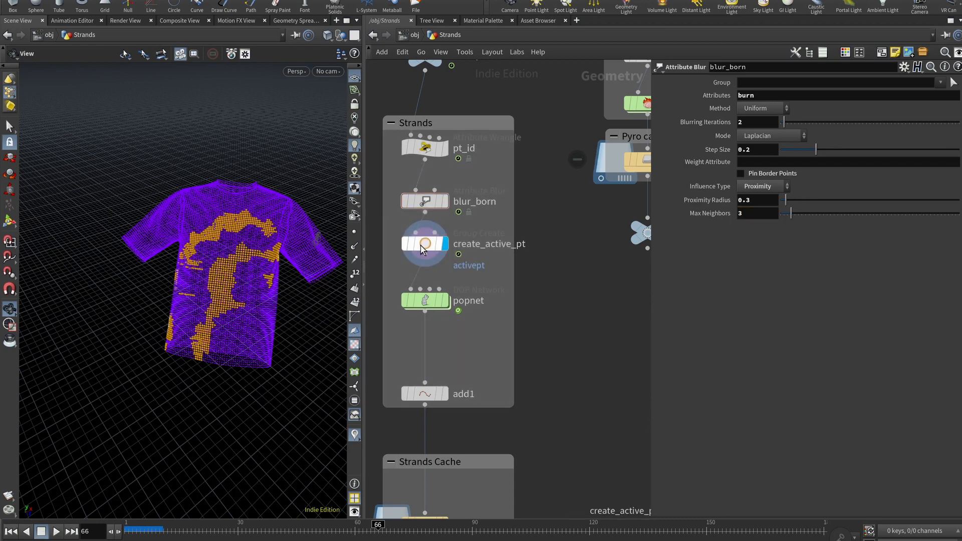
- Select create_active_pt and examine its group name and base group expression
click(461, 244)
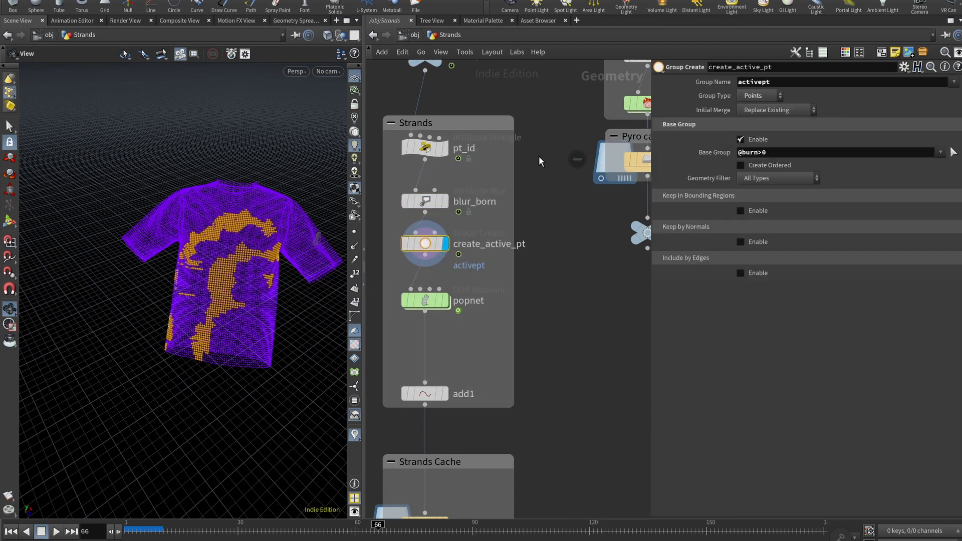
click(774, 83)
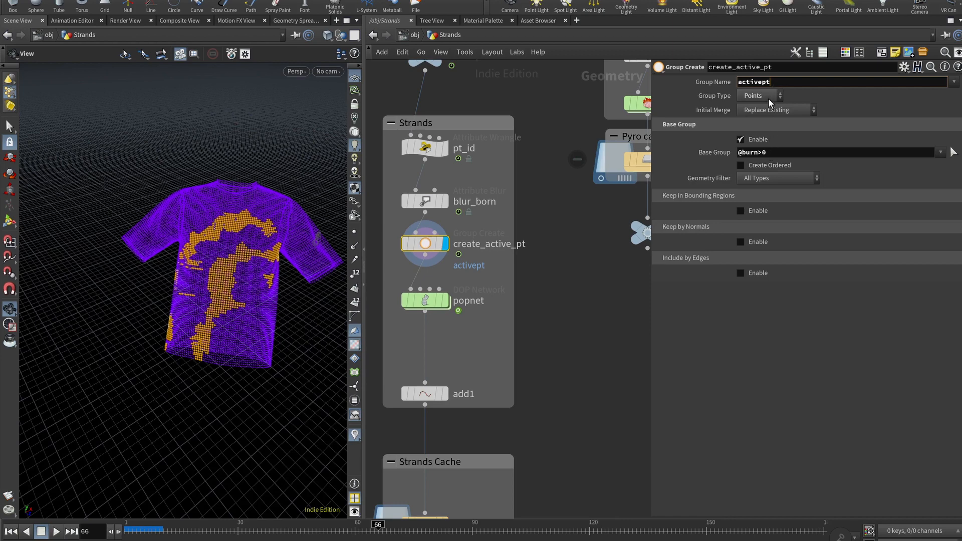
click(742, 153)
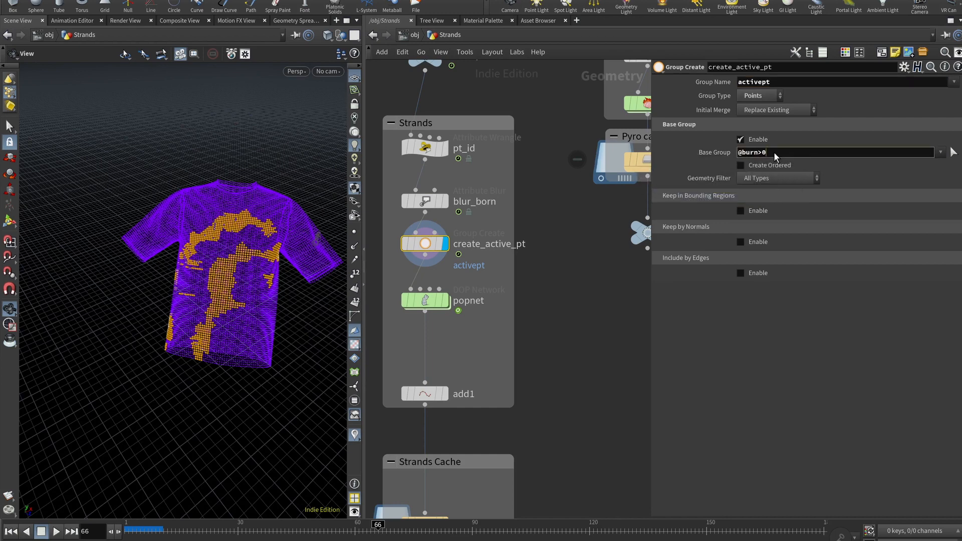
text(@burn>0)
click(425, 300)
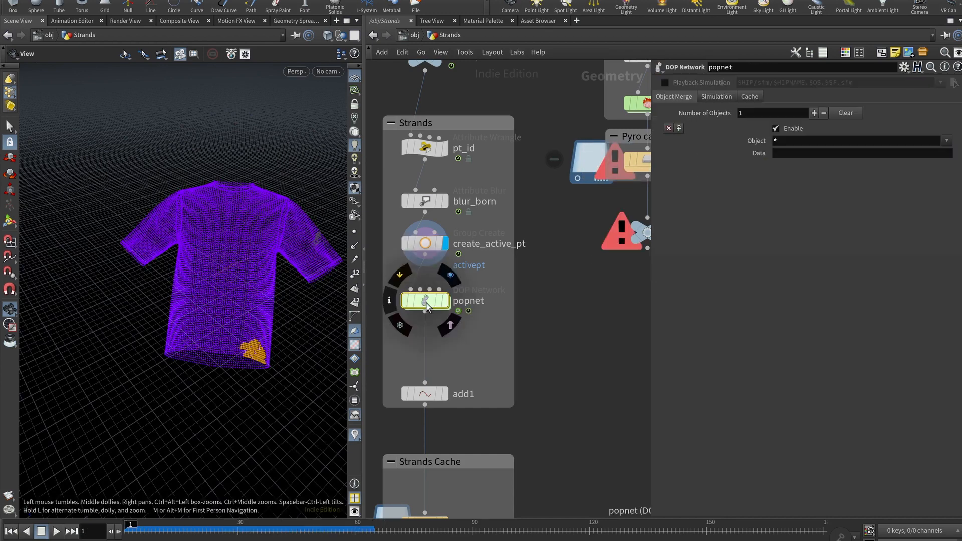
double_click(426, 300)
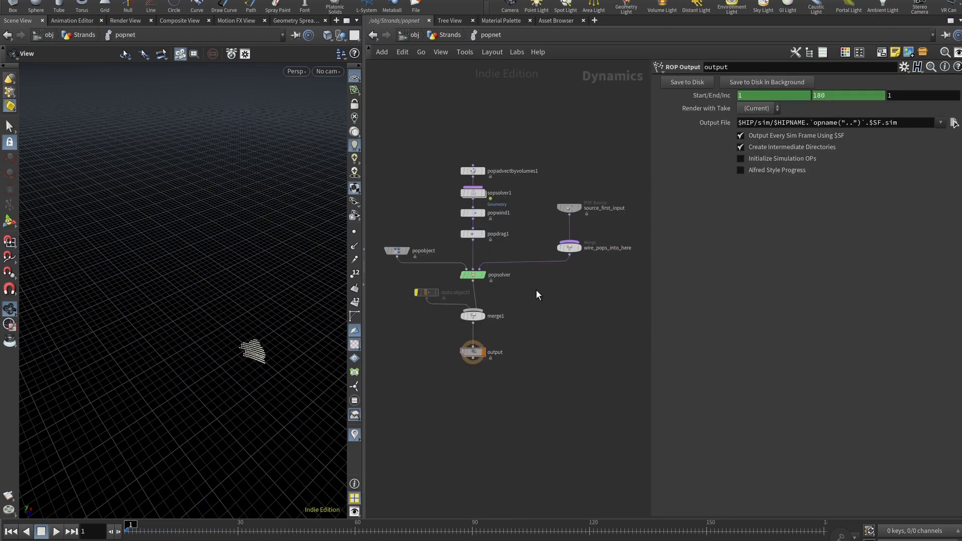
- Select source_first_input and examine its emission type, geometry source and source group settings
scroll(559, 285, up, 3)
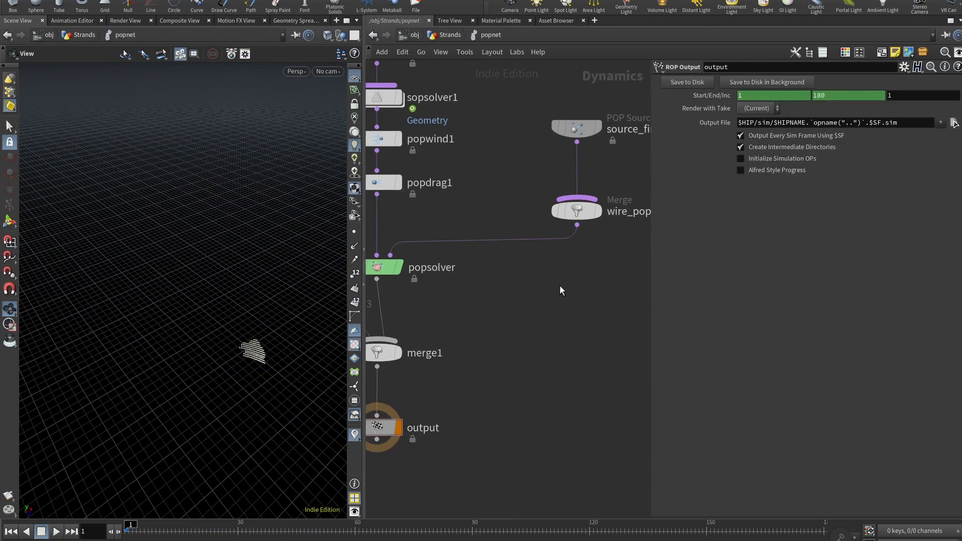
scroll(526, 302, down, 2)
scroll(503, 187, up, 5)
click(505, 175)
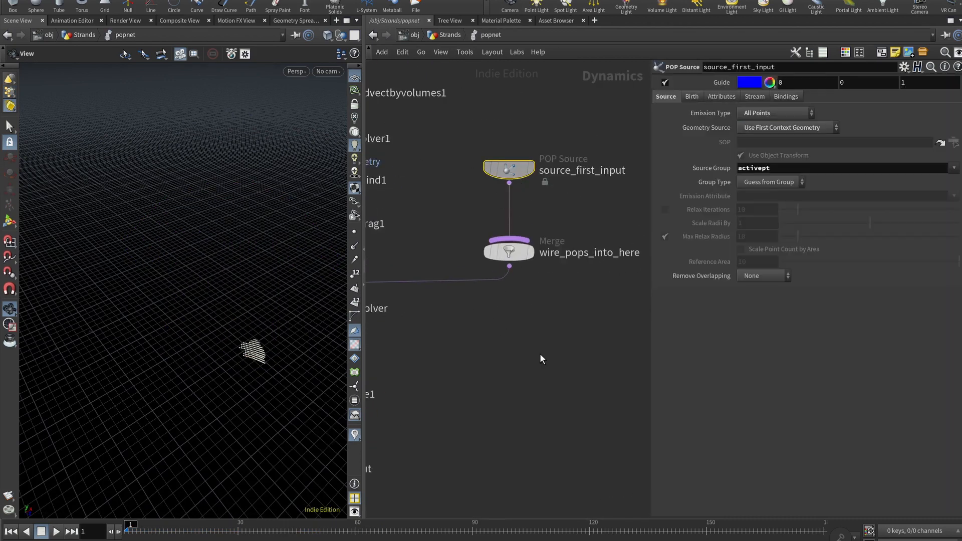
scroll(517, 329, down, 5)
middle_drag(463, 362, 400, 379)
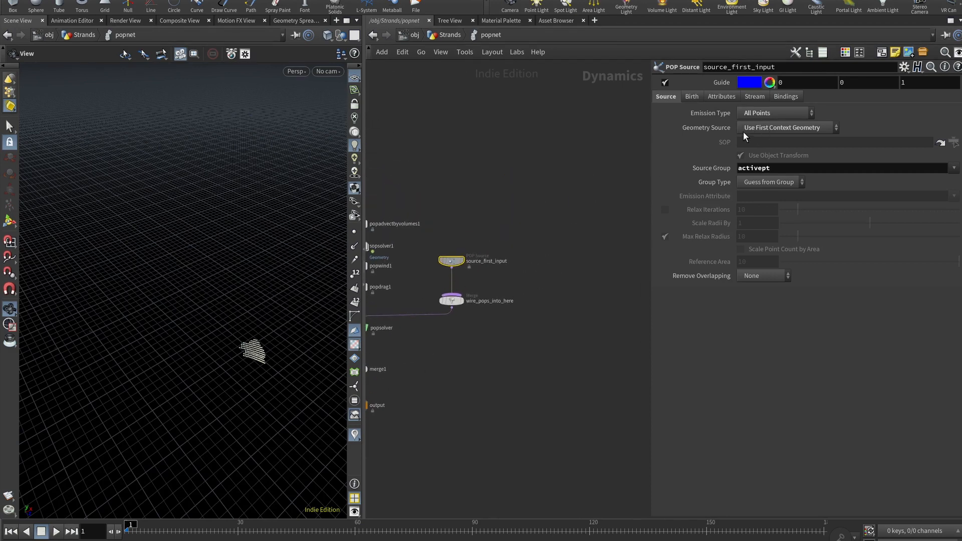
click(780, 168)
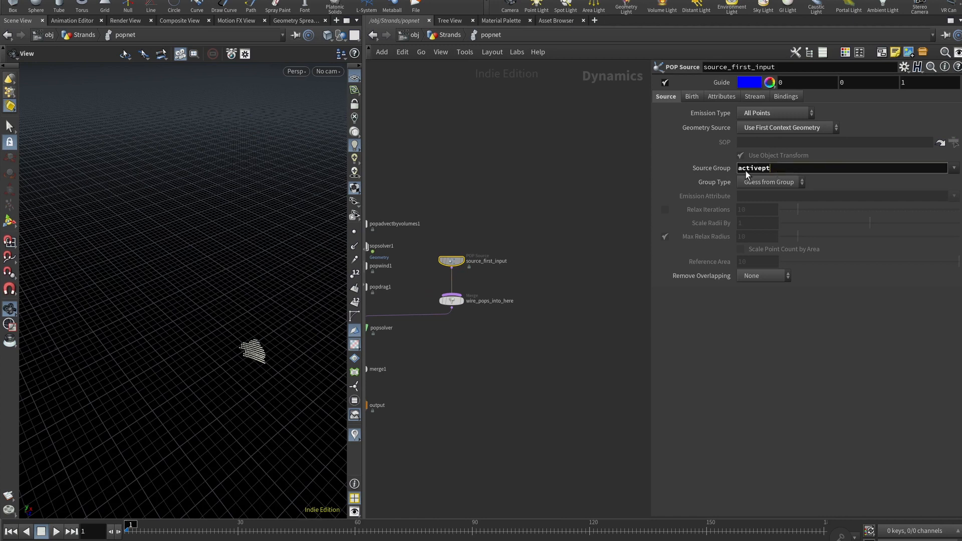
- Bypass the sopsolver1 and popadvectbyvolumes1 nodes above popwind1 in the popnet network
middle_drag(440, 380, 521, 357)
scroll(467, 207, up, 4)
middle_drag(474, 213, 531, 178)
click(450, 199)
click(452, 161)
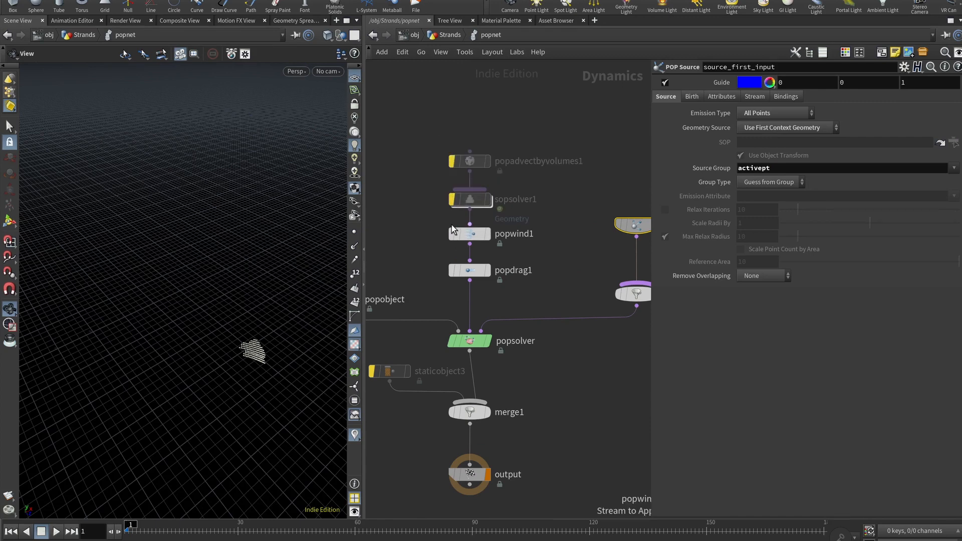
- Play the particle simulation driven by popwind1 and popdrag1, and scrub the timeline back to frame 30 to examine the motion
click(453, 234)
click(452, 233)
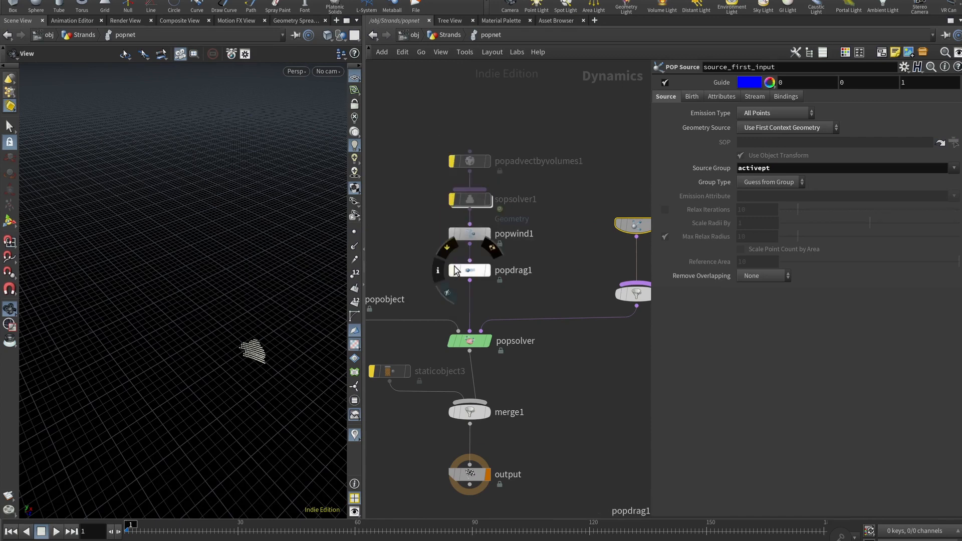
middle_drag(603, 365, 587, 331)
scroll(584, 306, down, 3)
middle_drag(581, 285, 555, 275)
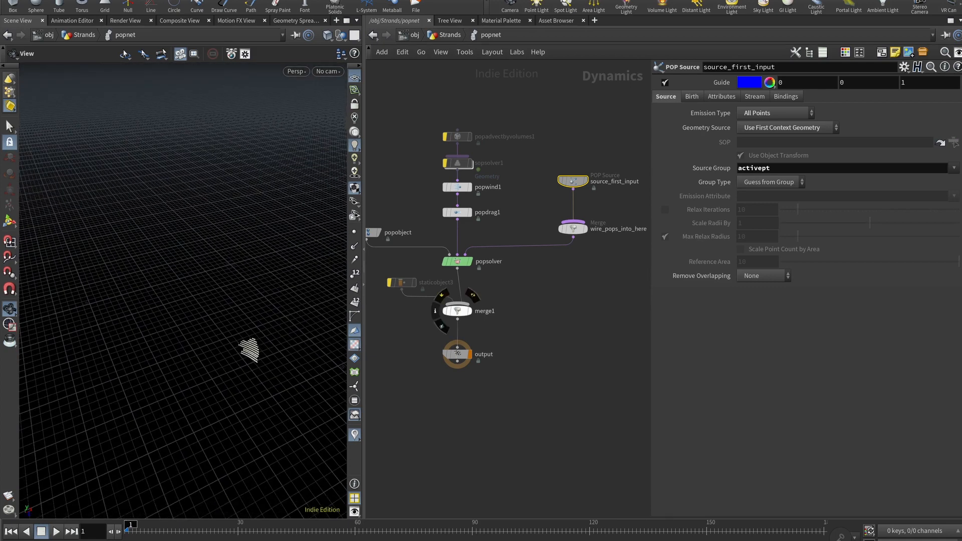
click(56, 531)
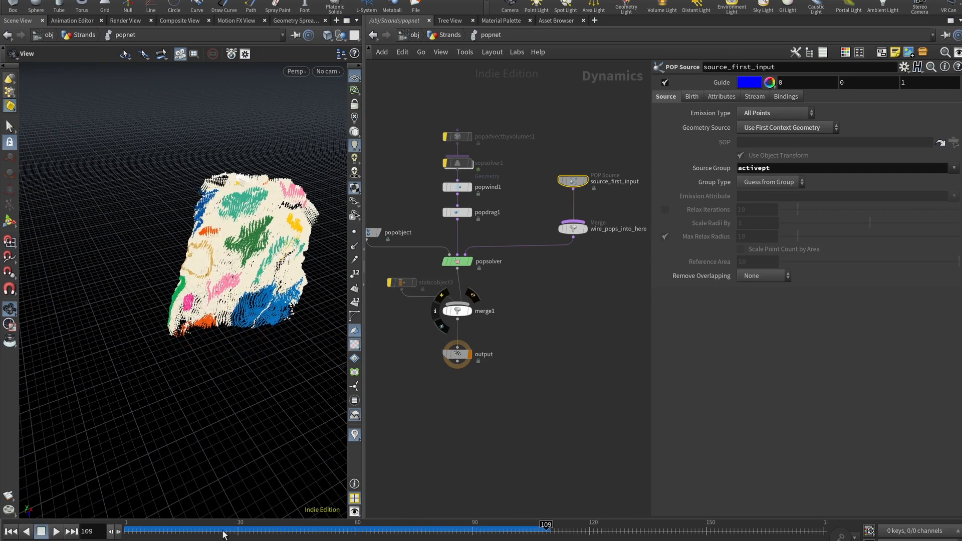
drag(223, 532, 307, 536)
mouse_move(265, 369)
mouse_down()
mouse_move(183, 310)
mouse_move(211, 346)
mouse_move(250, 368)
mouse_up()
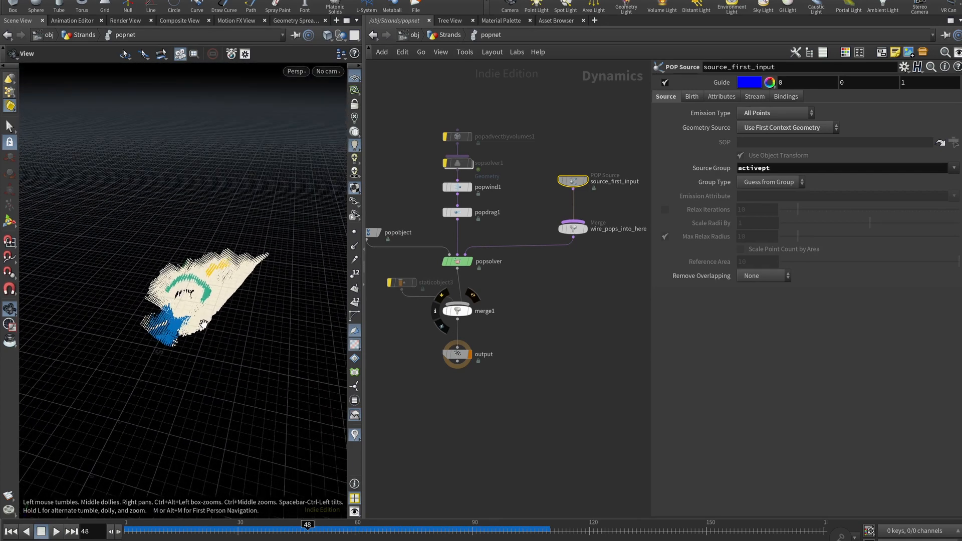
middle_drag(506, 346, 529, 411)
mouse_move(321, 534)
mouse_down()
mouse_move(499, 532)
mouse_move(191, 532)
mouse_move(511, 532)
mouse_move(238, 532)
mouse_up()
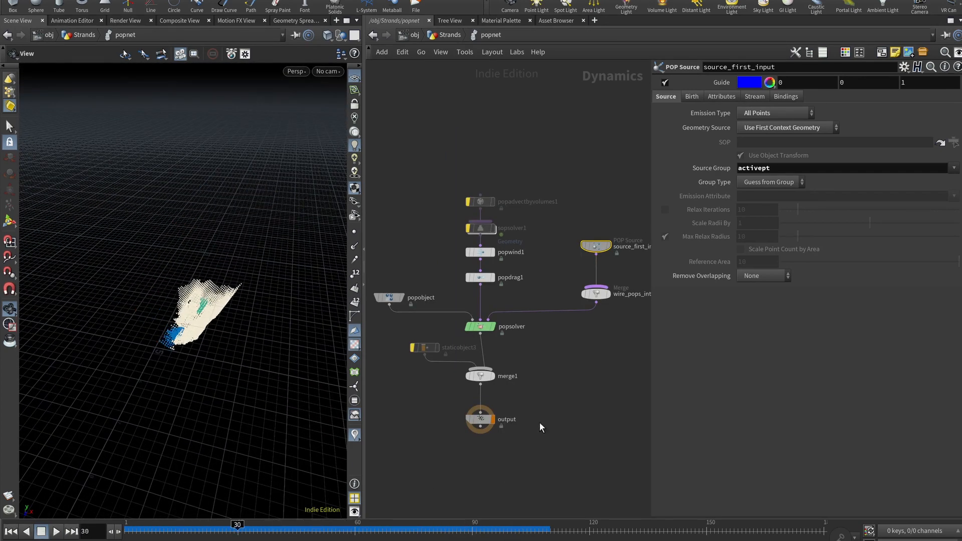
- Check the SOP path and Velocity Blend of popadvectbyvolumes1, and take the node off bypass
middle_drag(539, 237, 534, 307)
scroll(492, 294, up, 3)
click(463, 263)
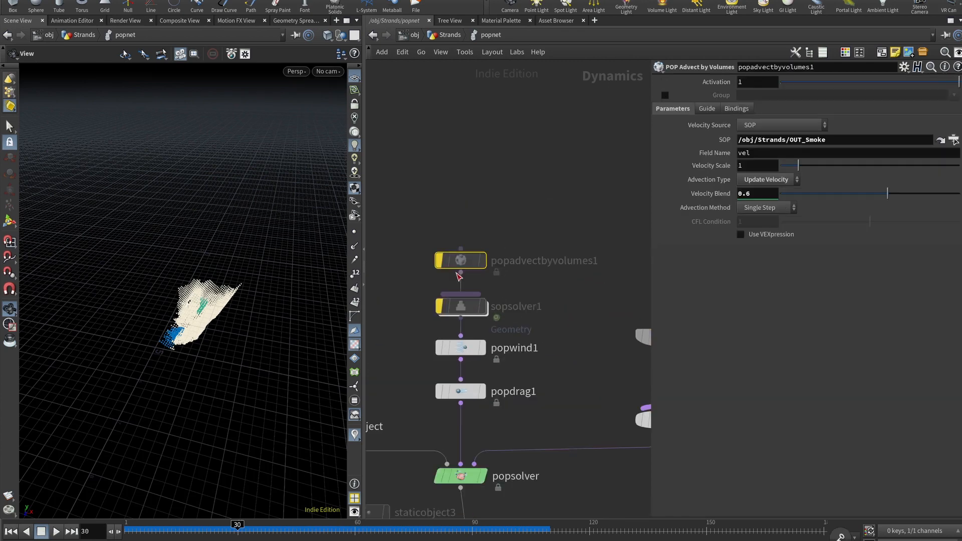
click(728, 141)
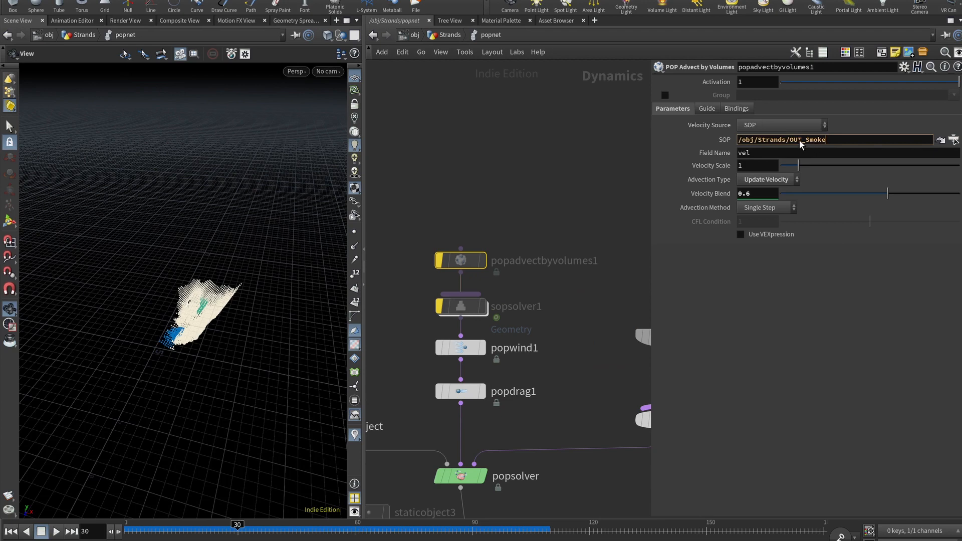
click(749, 170)
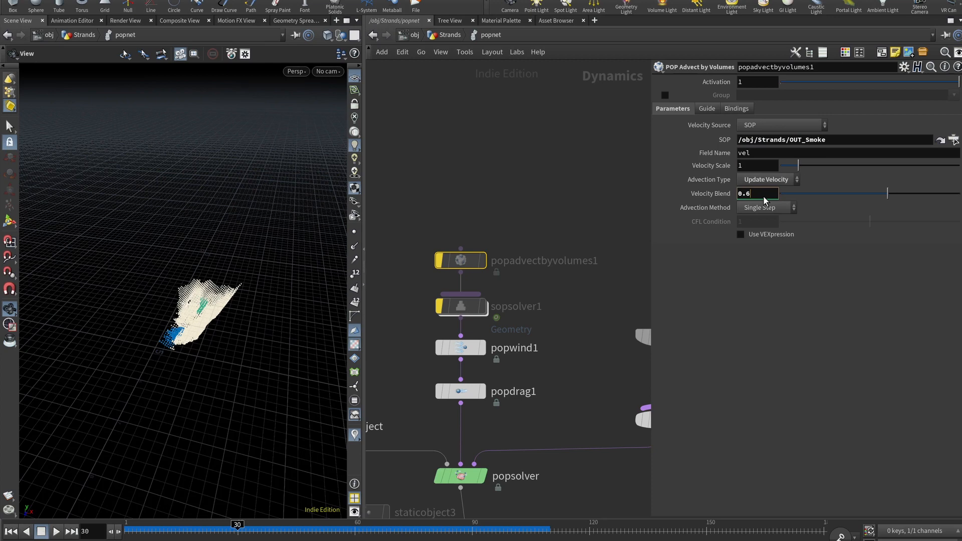
key(Return)
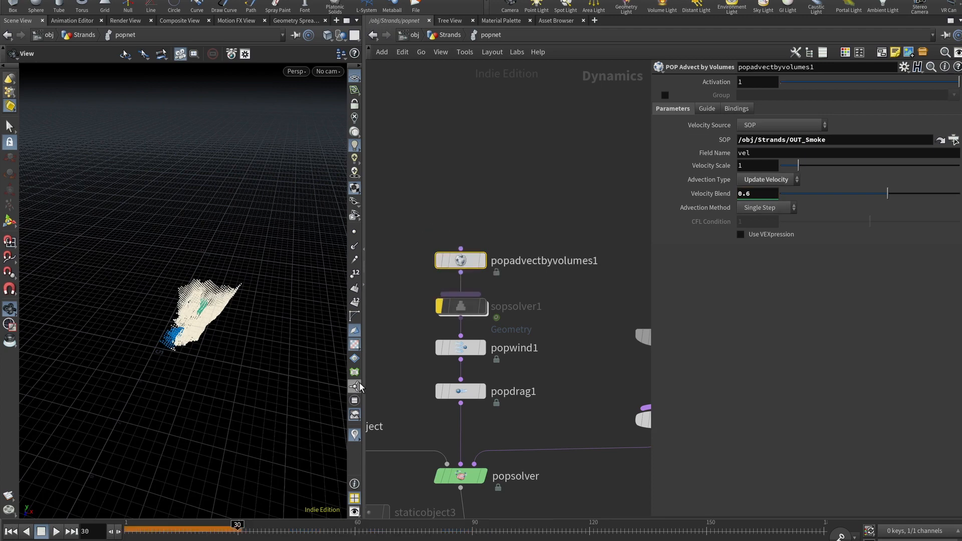
- Replay the simulation from the first frame and examine the particles advected by the smoke from several angles
click(10, 532)
click(56, 531)
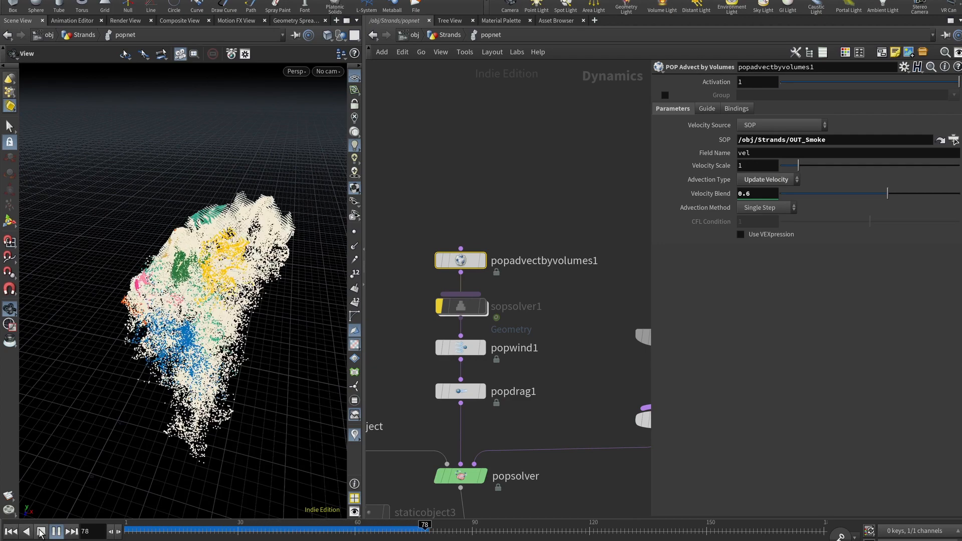
click(41, 534)
drag(173, 321, 194, 301)
- Take sopsolver1 off bypass in the popnet network
click(470, 309)
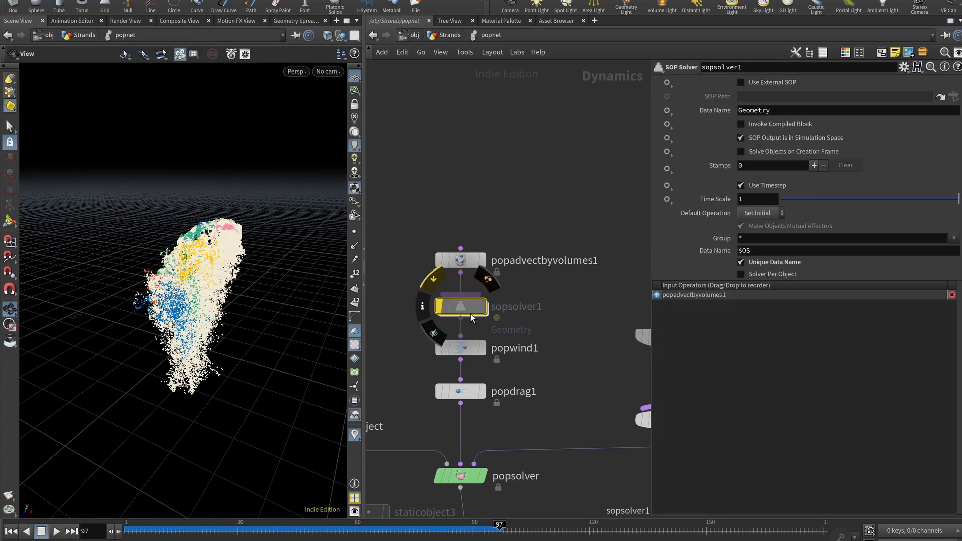
middle_drag(552, 302, 543, 249)
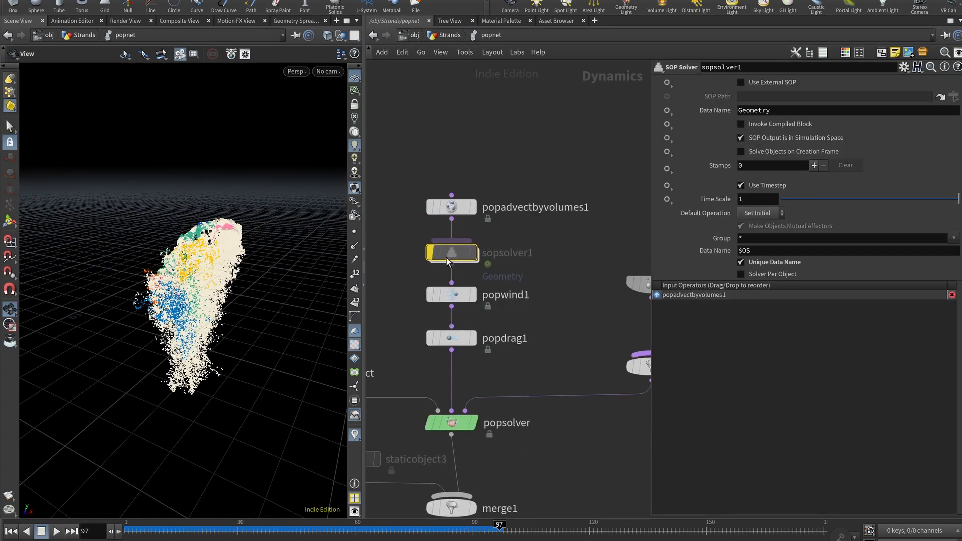
click(430, 254)
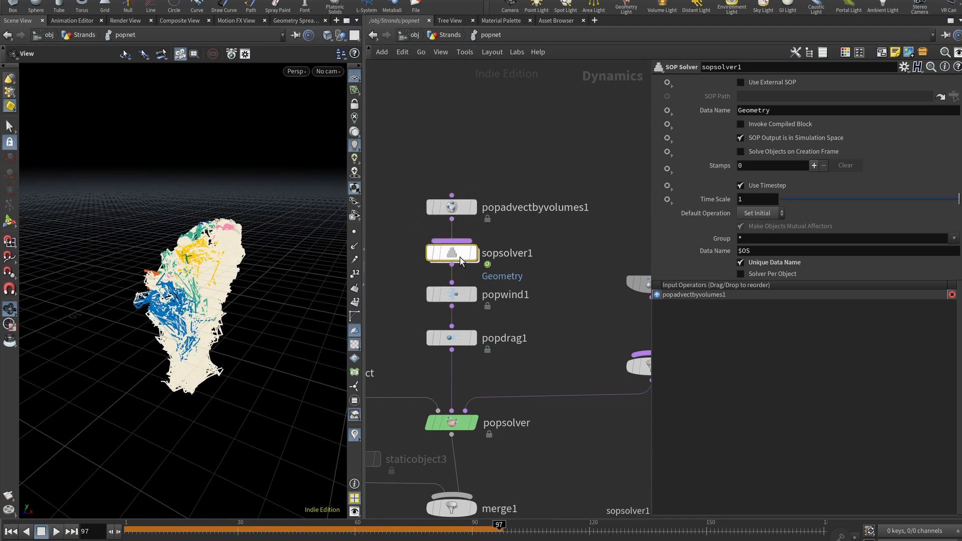
- Enter sopsolver1 and arrange dop_geometry, add1, resample1 and convertline1 in one vertical column
double_click(460, 255)
middle_drag(495, 329, 466, 334)
drag(406, 312, 491, 354)
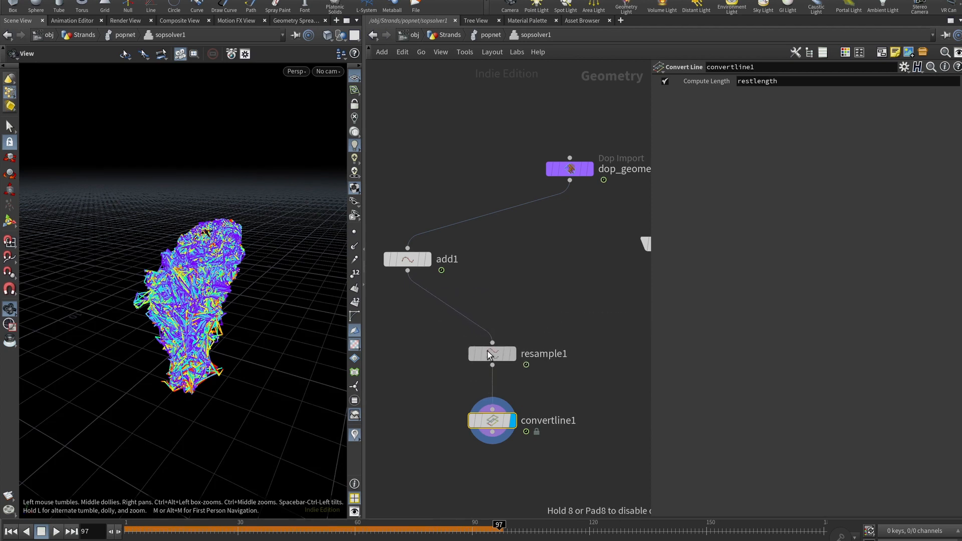
drag(415, 263, 501, 317)
middle_drag(595, 309, 490, 309)
drag(562, 244, 599, 175)
middle_drag(512, 331, 520, 337)
drag(507, 464, 476, 221)
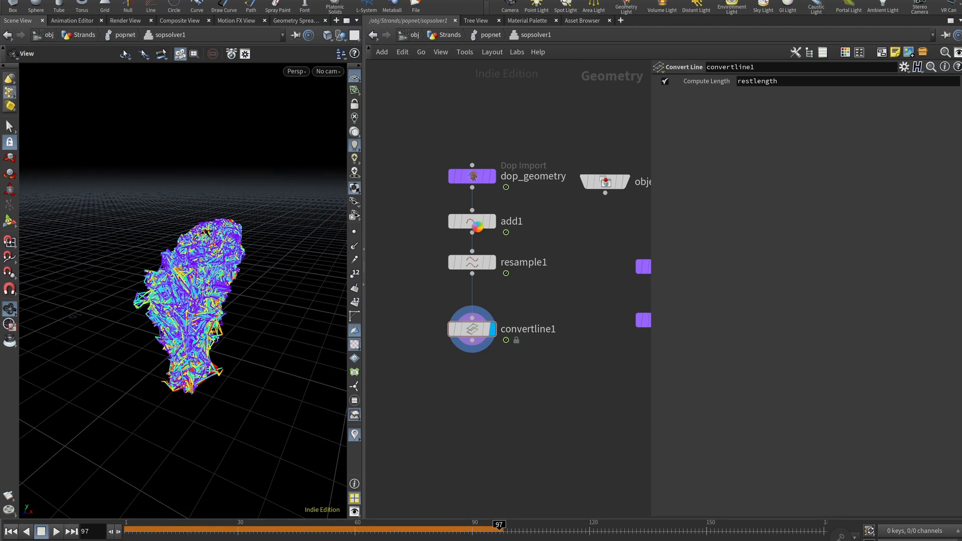
- Configure add1 to build polygons By Group with Add set to By Attribute, using the attribute pt_id
click(471, 222)
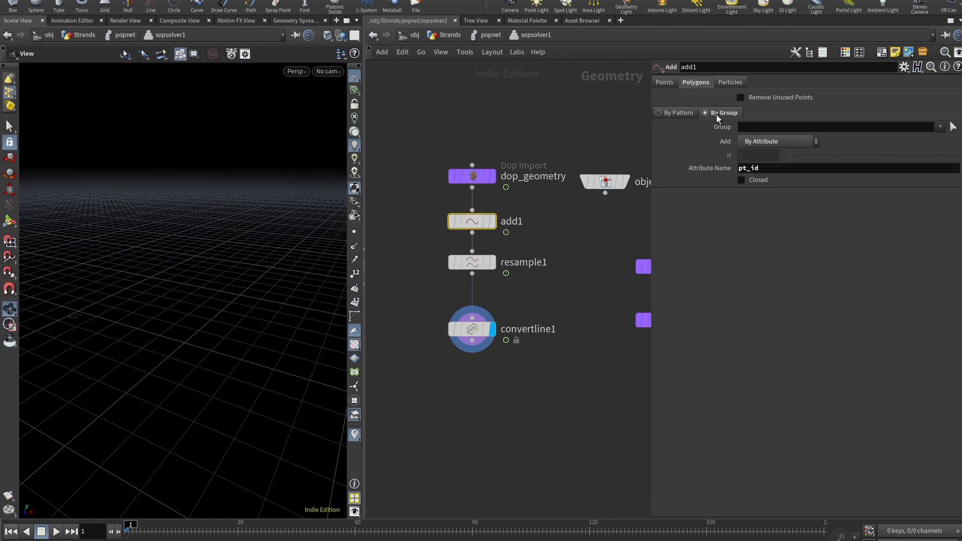
click(748, 140)
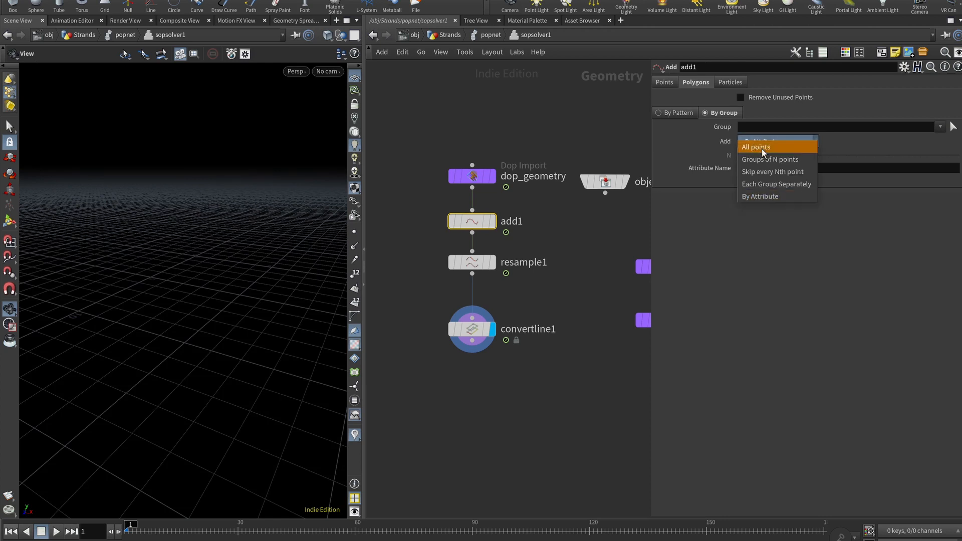
click(761, 196)
double_click(752, 168)
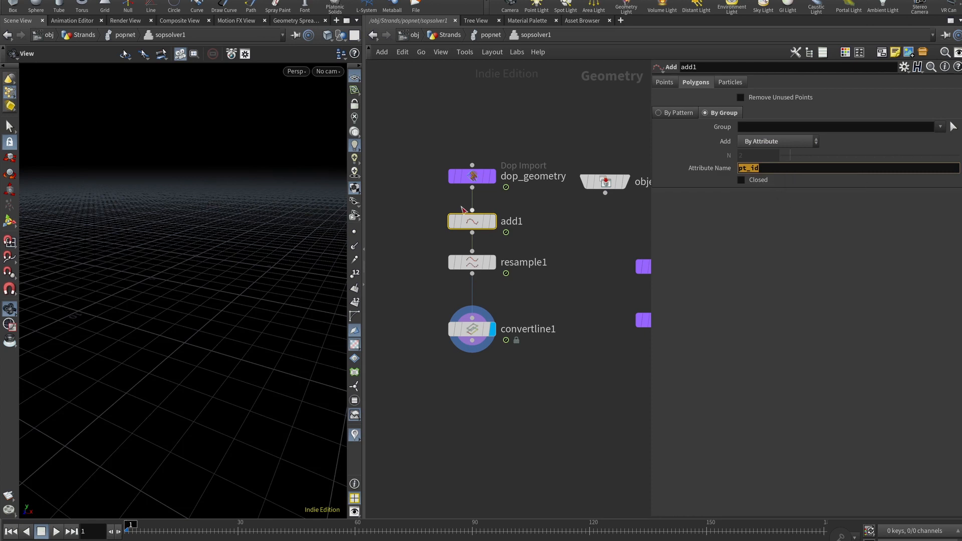
- Display the output of add1 and play the simulation to examine the connected strands up close
click(494, 226)
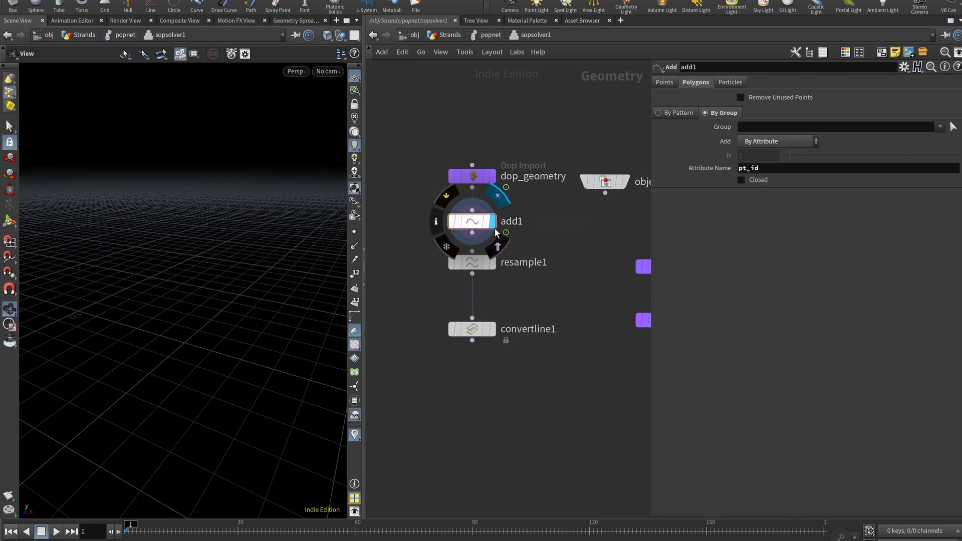
click(55, 531)
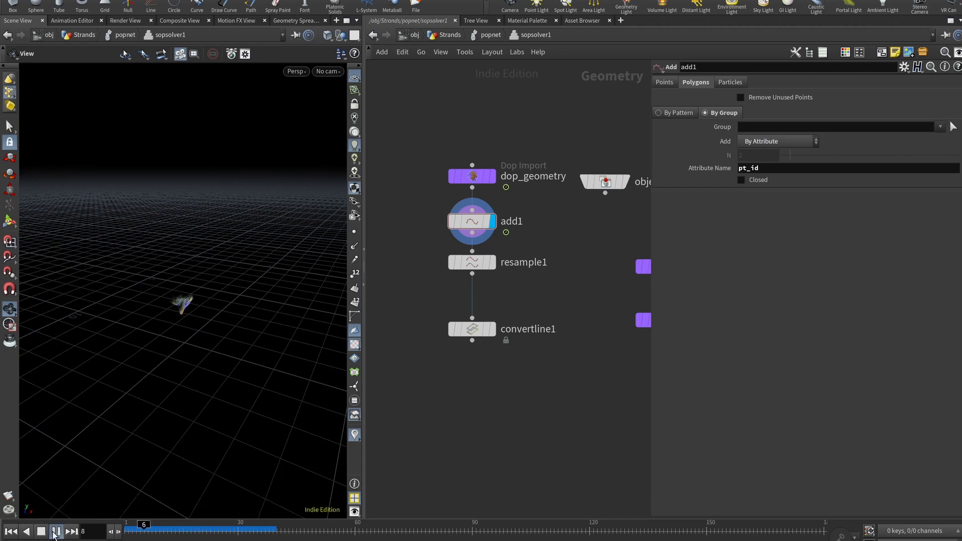
click(55, 532)
scroll(197, 303, up, 5)
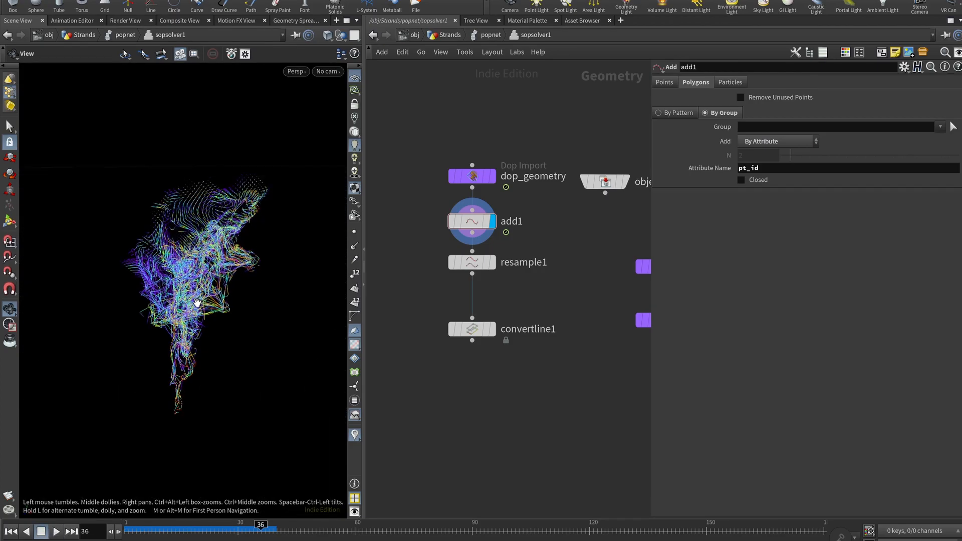
drag(197, 302, 215, 271)
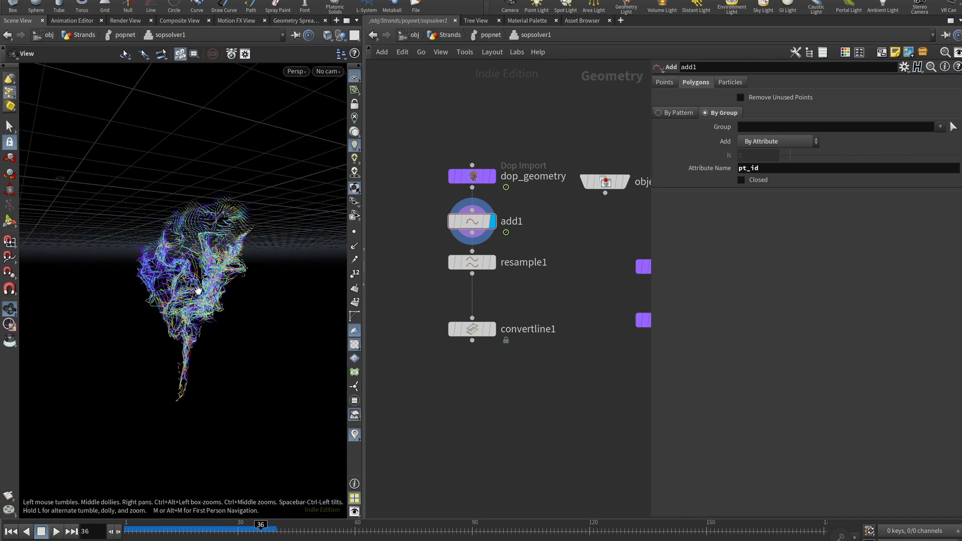
- Go up to the Strands network and set Visualize to None on pyrosourcespread1
click(449, 35)
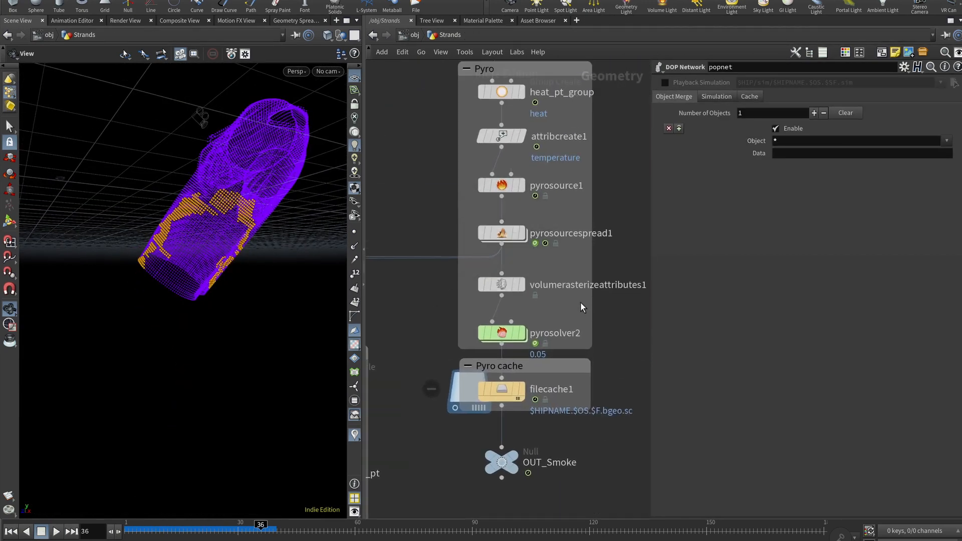
click(503, 238)
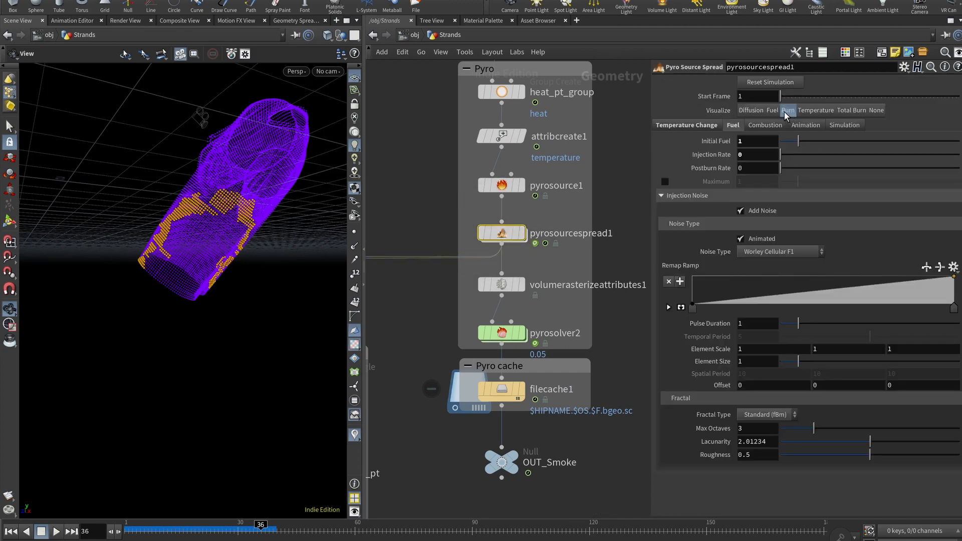
click(877, 110)
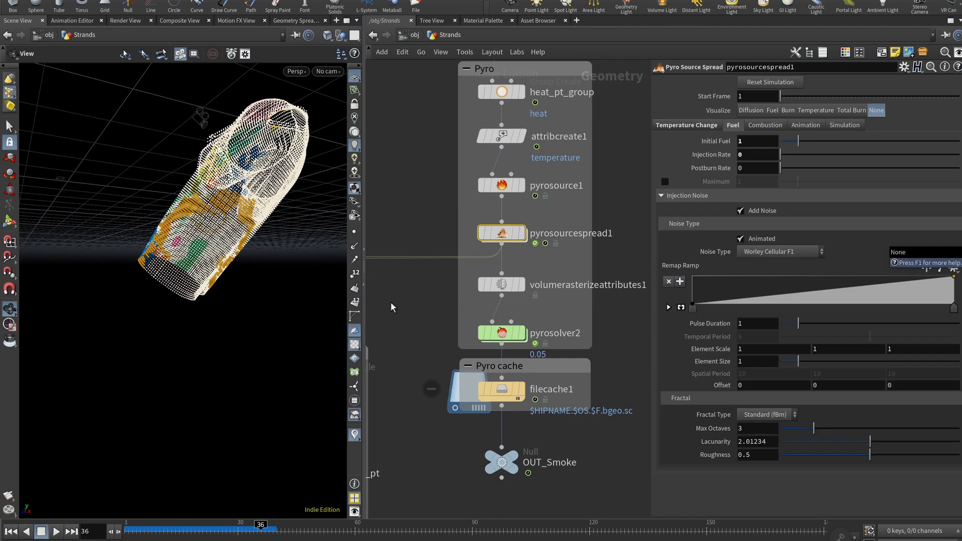
- Return through popnet into sopsolver1, inspecting the strands in the viewport from different angles
middle_drag(418, 247, 479, 102)
middle_drag(476, 361, 567, 249)
scroll(567, 250, down, 3)
double_click(472, 266)
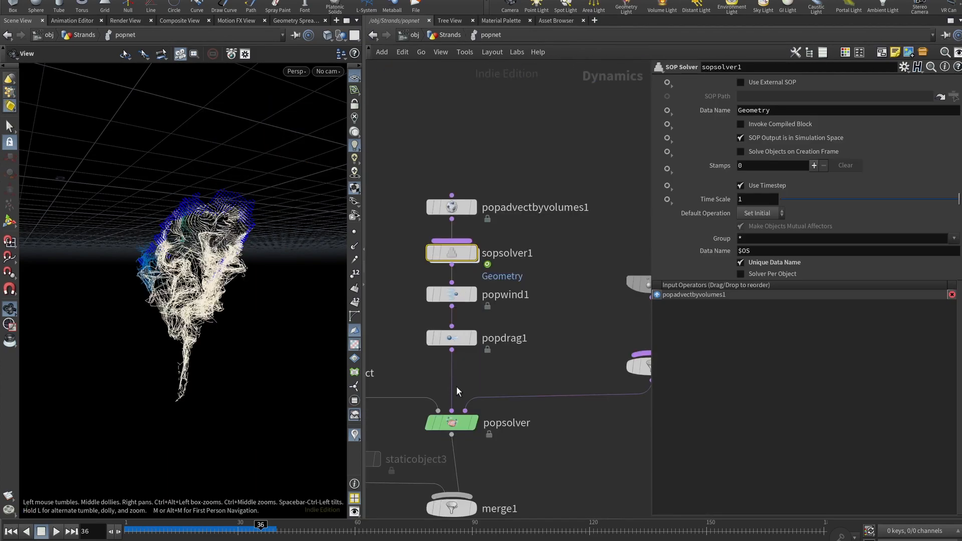
drag(165, 316, 165, 293)
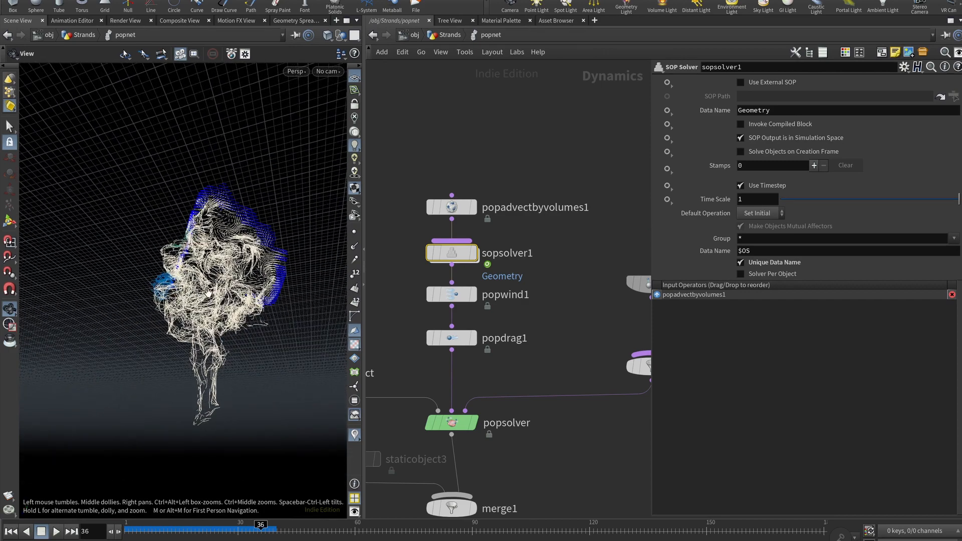
double_click(461, 254)
drag(217, 236, 221, 296)
- Display the output of resample1, review its segment length, and replay the simulation from the first frame
click(484, 265)
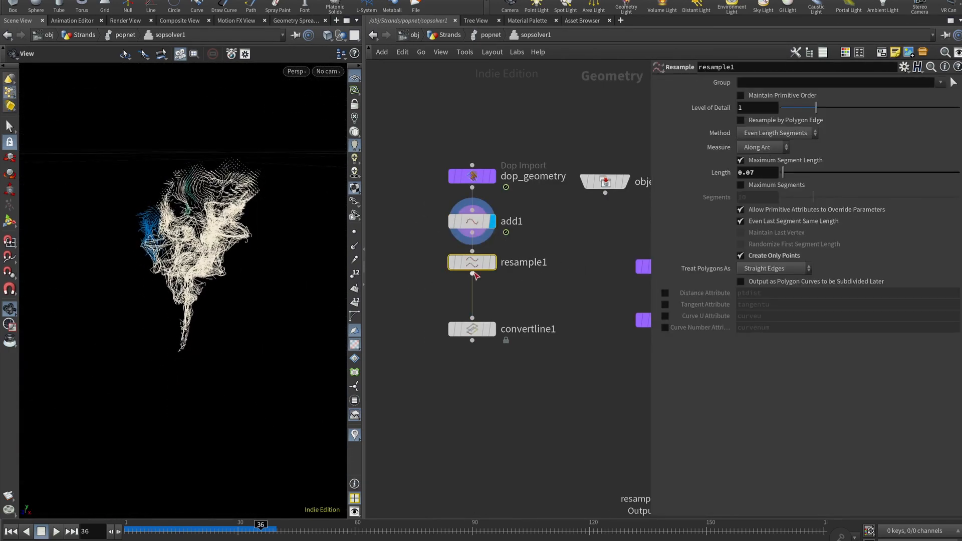
click(493, 264)
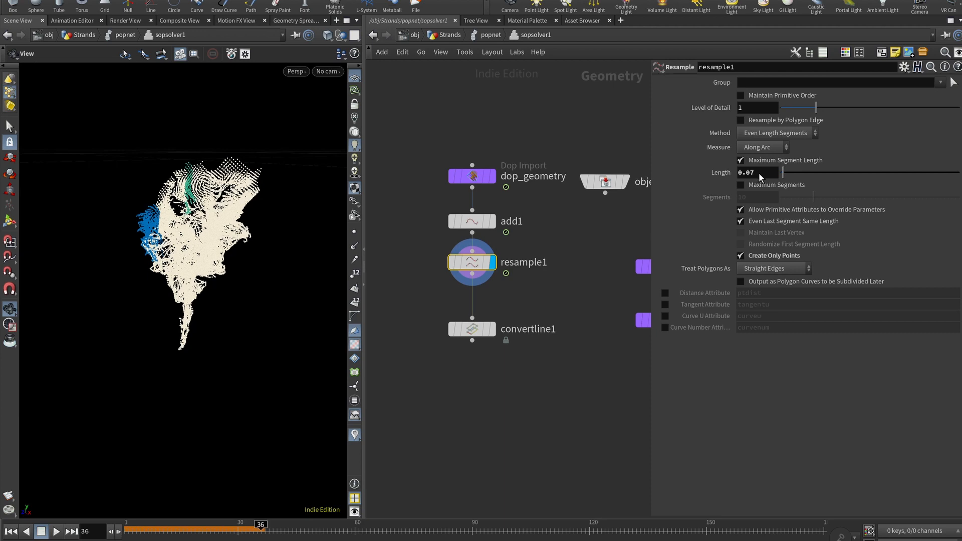
click(758, 173)
click(11, 532)
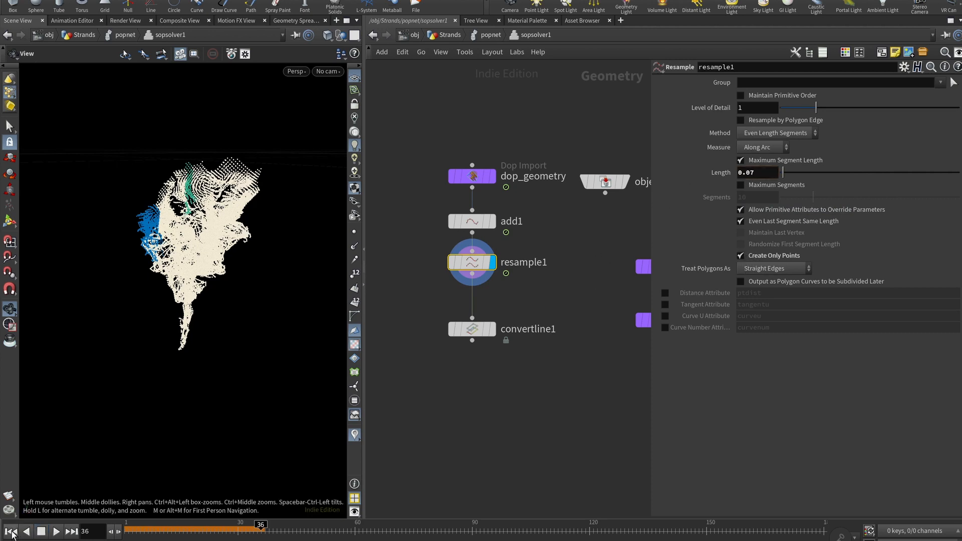
click(55, 533)
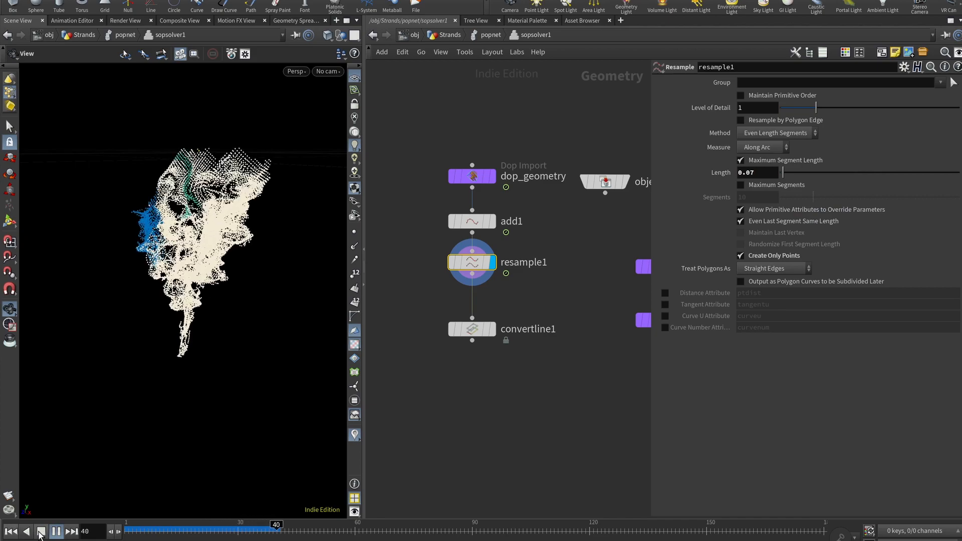
click(41, 532)
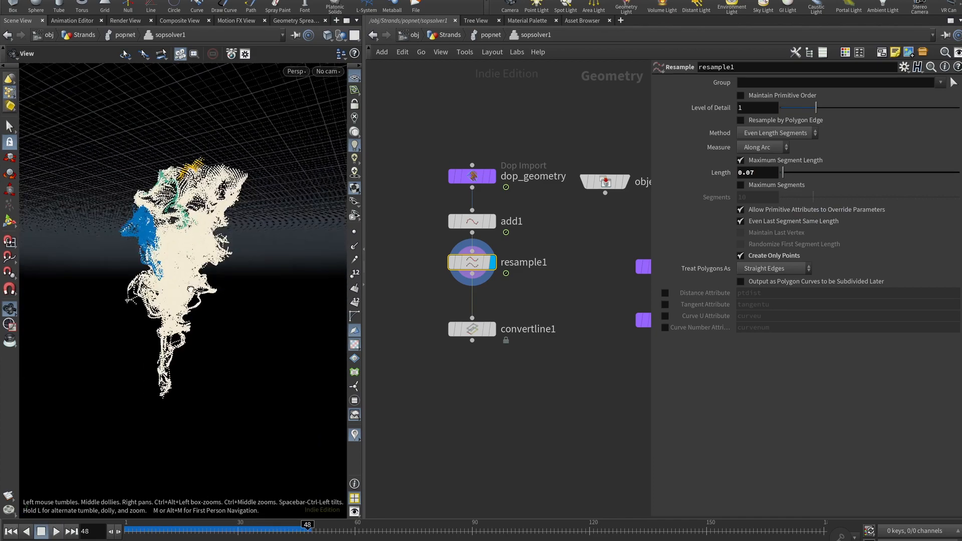
- Display the output of convertline1 and rewind the timeline to the first frame
click(471, 331)
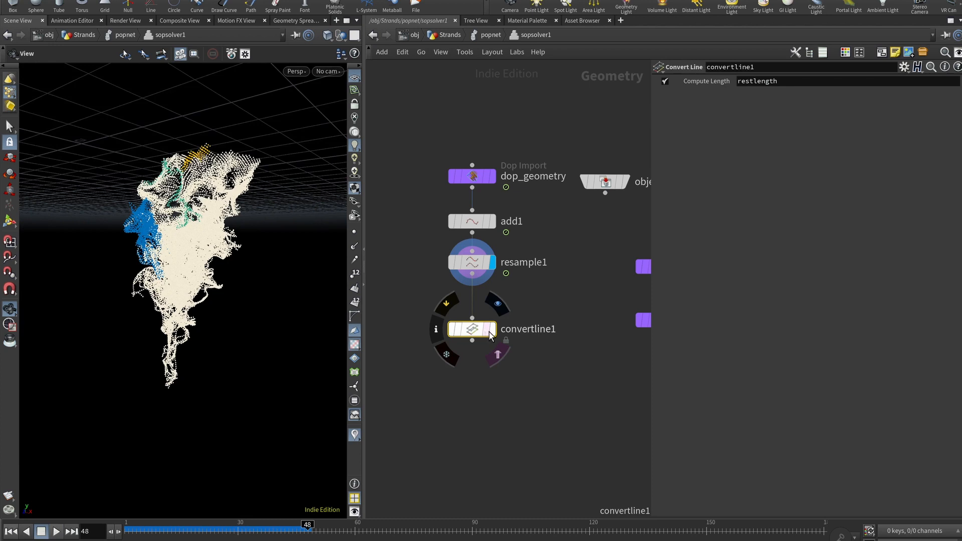
click(492, 332)
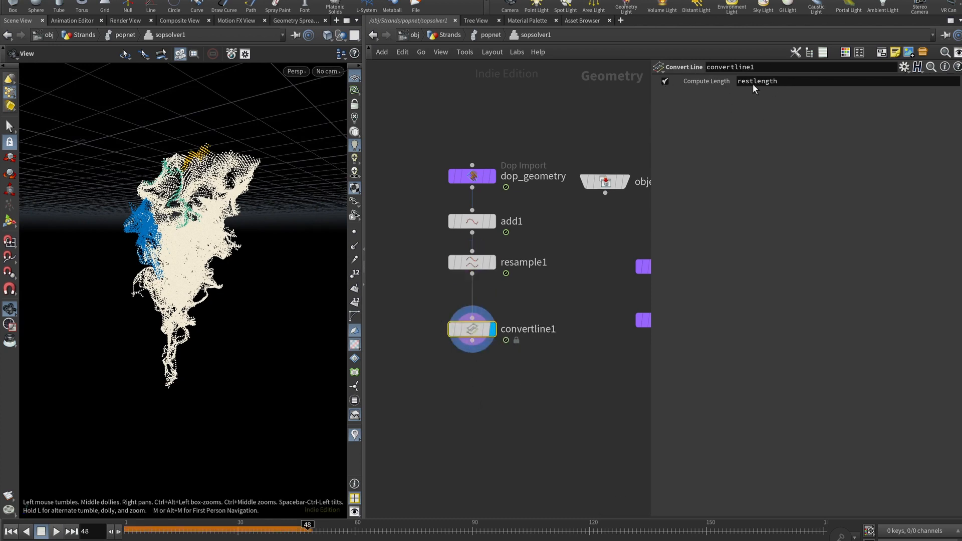
click(10, 532)
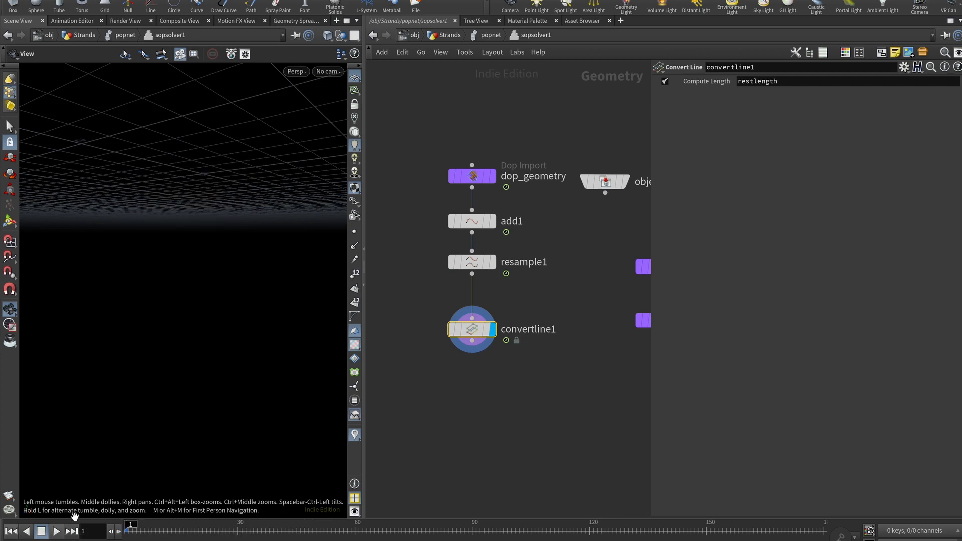
- Go up to the Strands network, display popnet, and play the simulation to frame 62
click(488, 40)
click(440, 38)
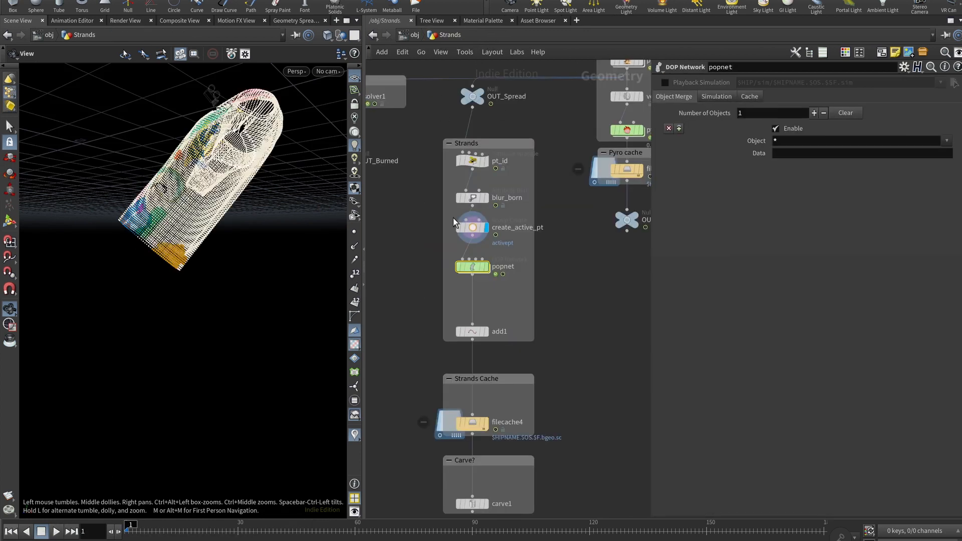
click(56, 532)
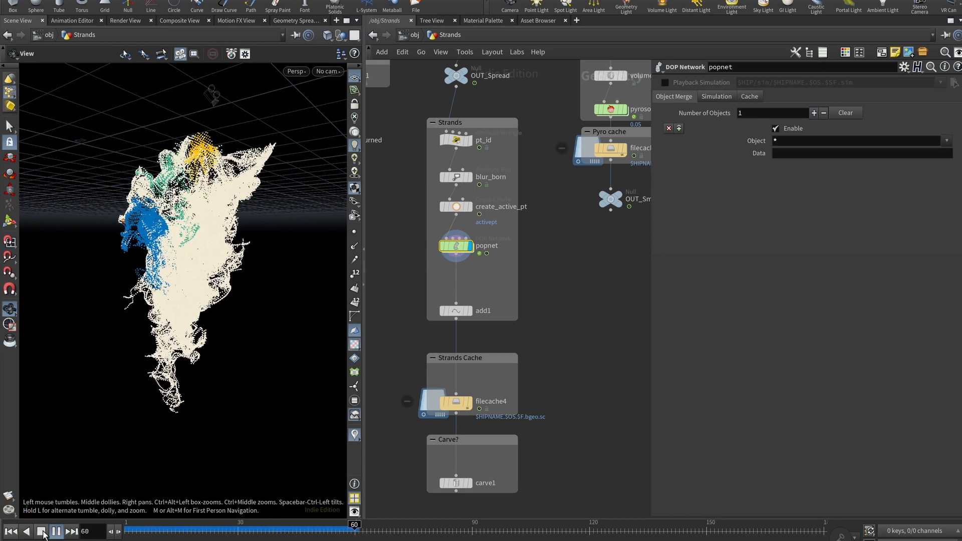
click(56, 532)
- Move add1 closer below popnet and set its By Group polygon creation to By Attribute
drag(463, 309, 462, 292)
mouse_move(462, 290)
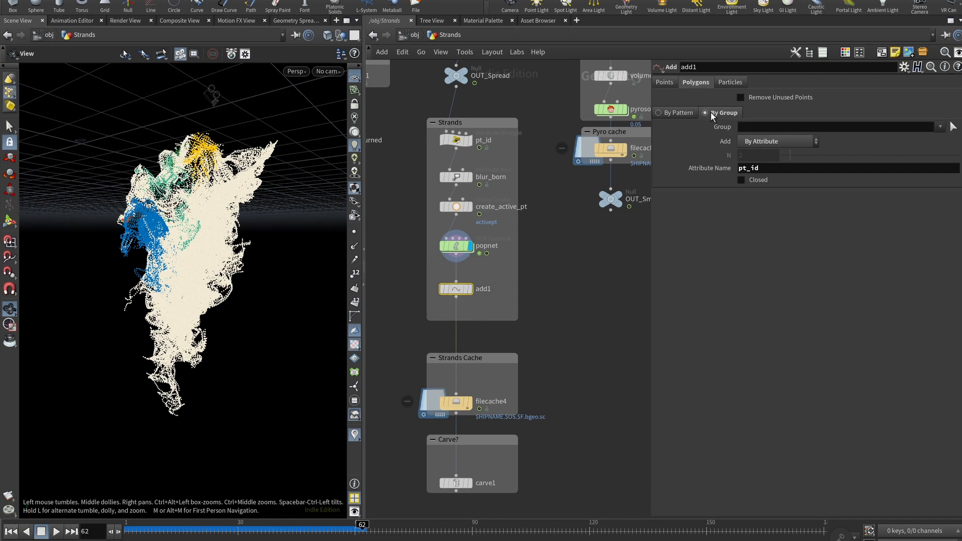
click(772, 142)
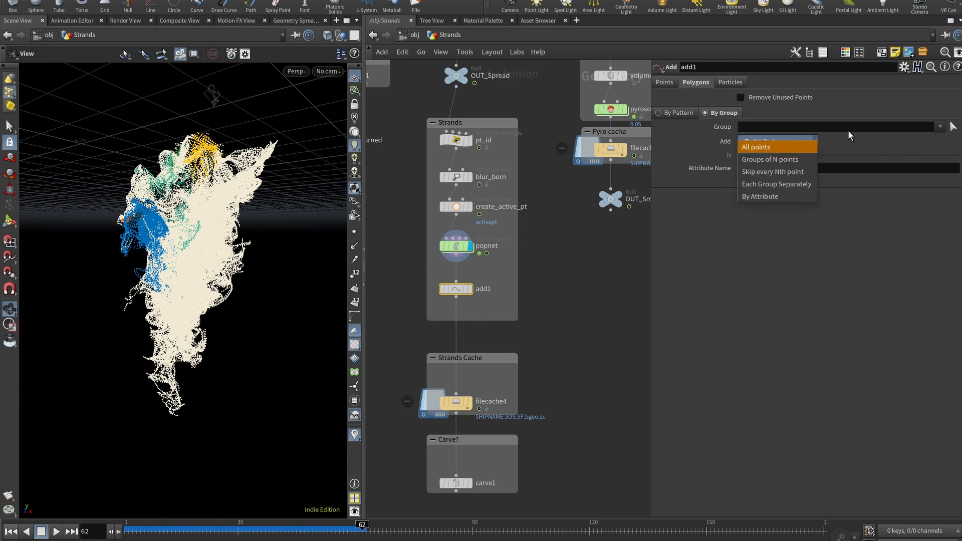
click(847, 138)
click(801, 144)
click(779, 198)
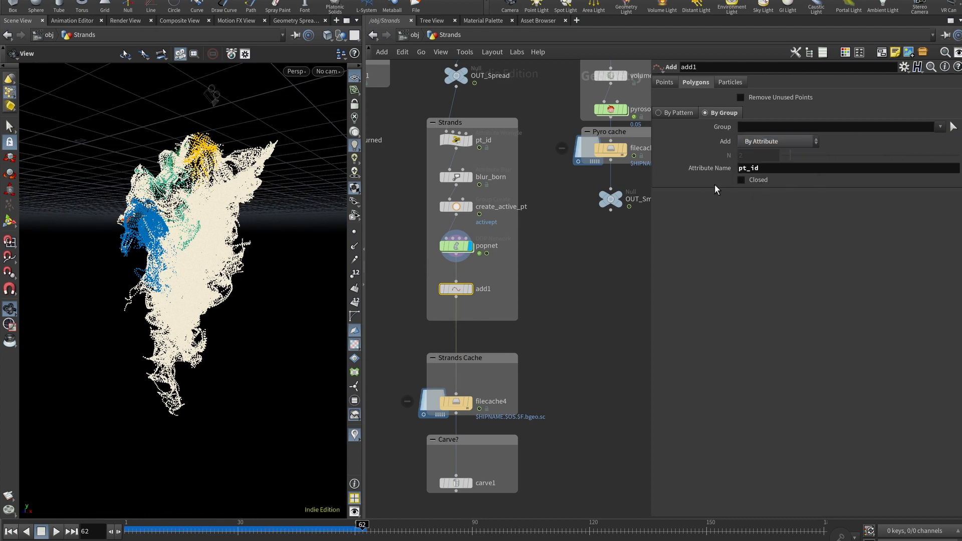
- Display the output of add1 and inspect the connected strands up close in the viewport
click(470, 289)
drag(229, 266, 194, 273)
scroll(214, 251, up, 4)
scroll(214, 252, up, 3)
scroll(193, 273, down, 5)
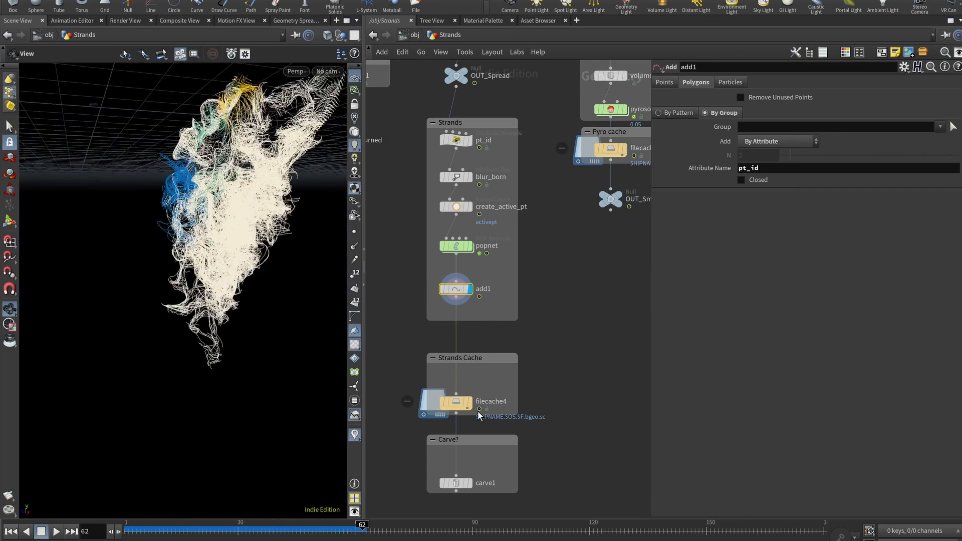
- Display filecache4, scrub the cached strands to frame 144, and inspect them from different angles
click(470, 403)
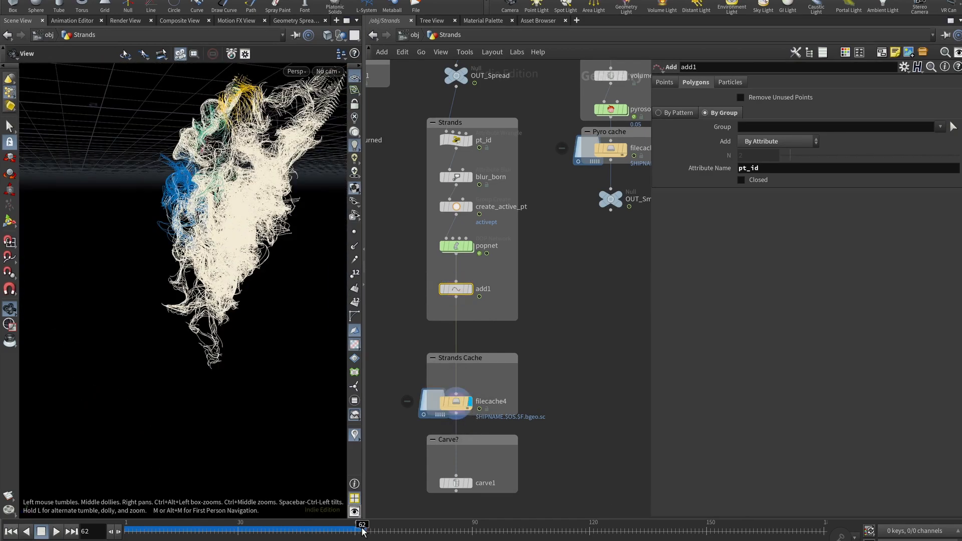
drag(365, 532, 680, 540)
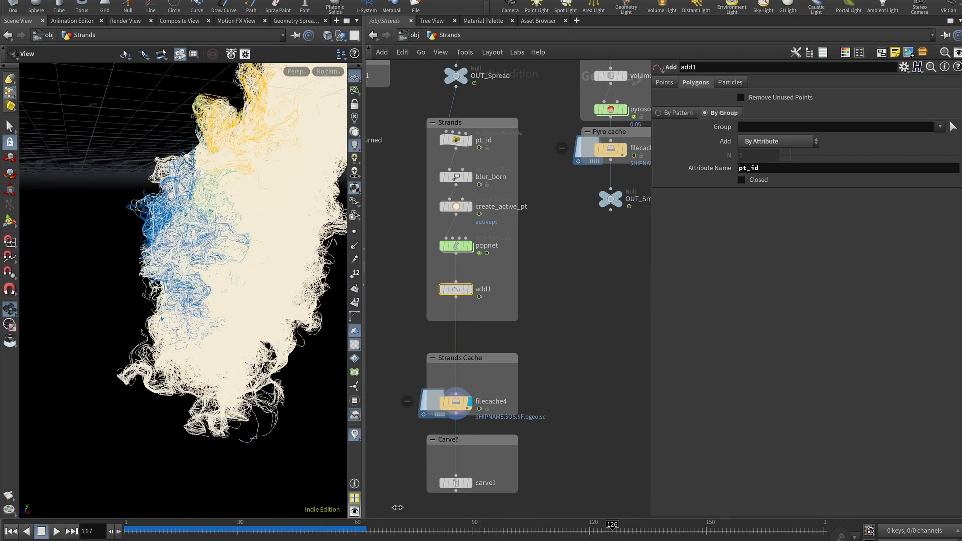
right_drag(223, 248, 242, 260)
drag(242, 260, 288, 276)
scroll(218, 219, down, 2)
drag(218, 219, 257, 340)
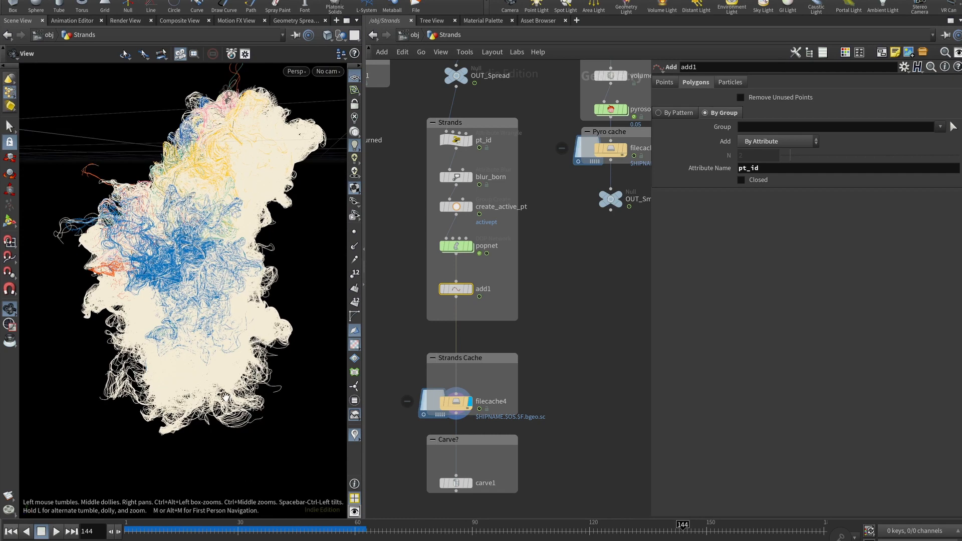
- Move carve1 up within the Carve? box, display its output, and show its parameters
middle_drag(558, 490, 573, 365)
mouse_move(466, 359)
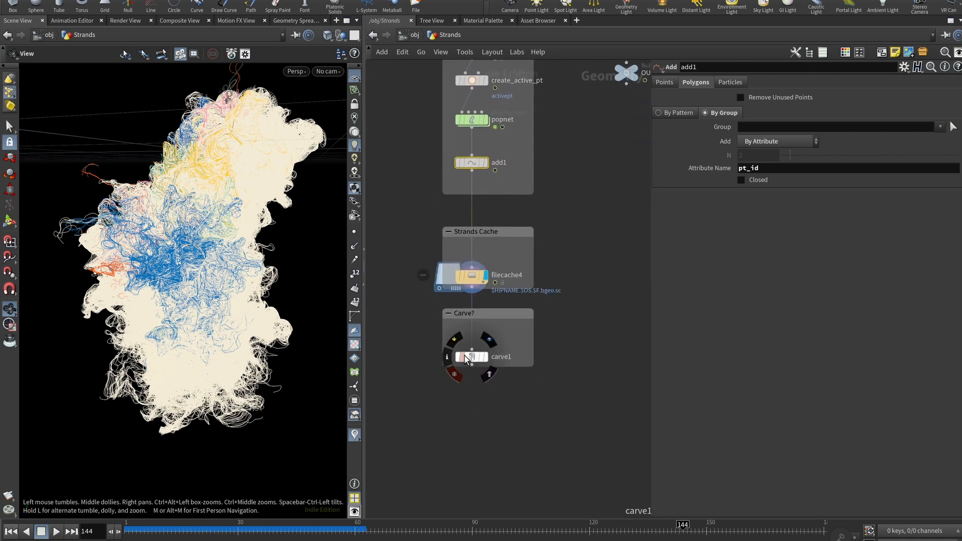
drag(470, 356, 477, 344)
click(493, 385)
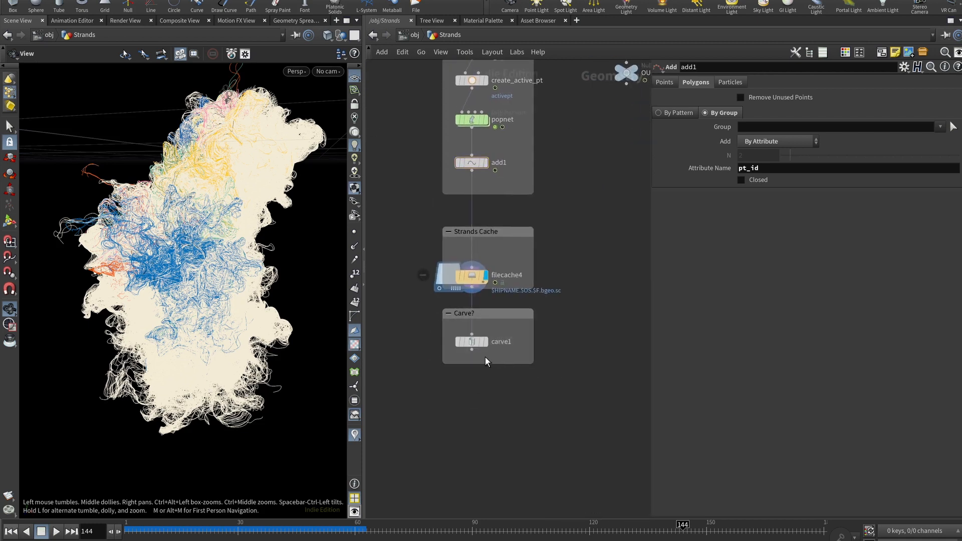
mouse_move(487, 346)
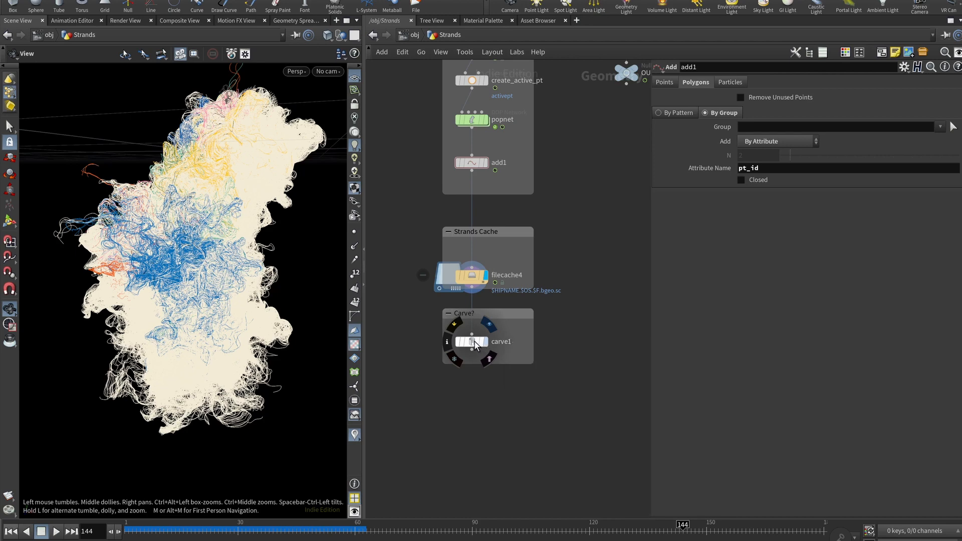
click(475, 346)
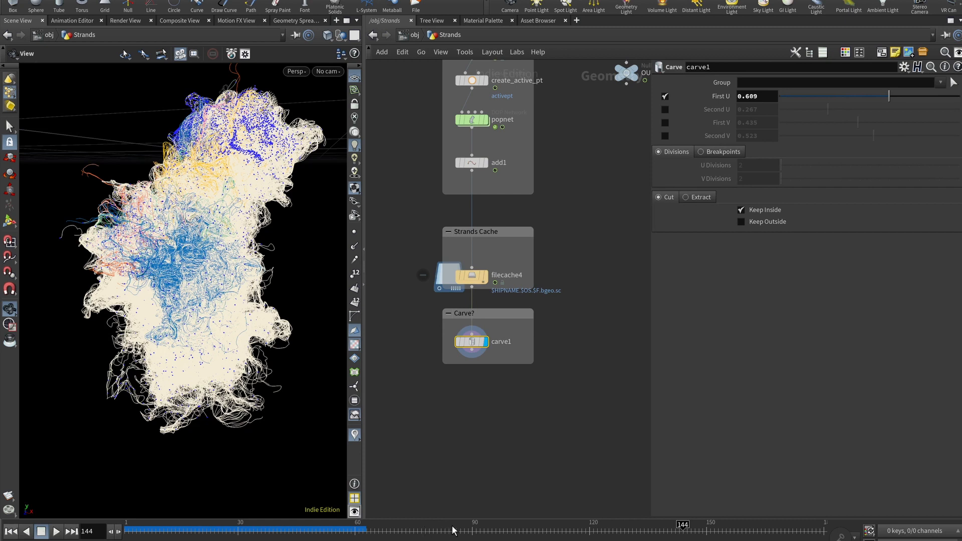
- At frame 83, set carve1's First U to 0.477 and switch the display back to filecache4
mouse_move(449, 532)
mouse_down()
mouse_move(467, 532)
mouse_move(446, 528)
mouse_up()
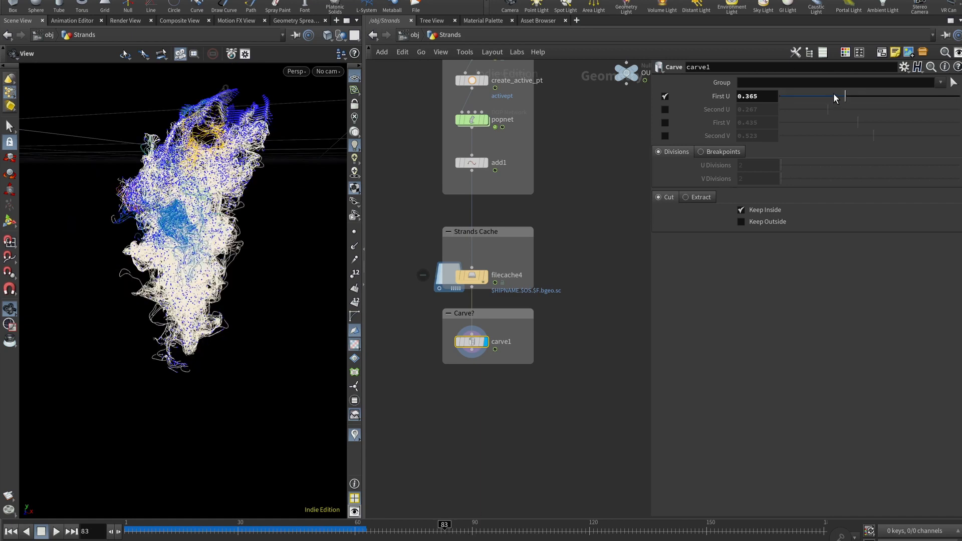
mouse_move(830, 94)
mouse_down()
mouse_move(797, 94)
mouse_move(832, 98)
mouse_up()
click(925, 96)
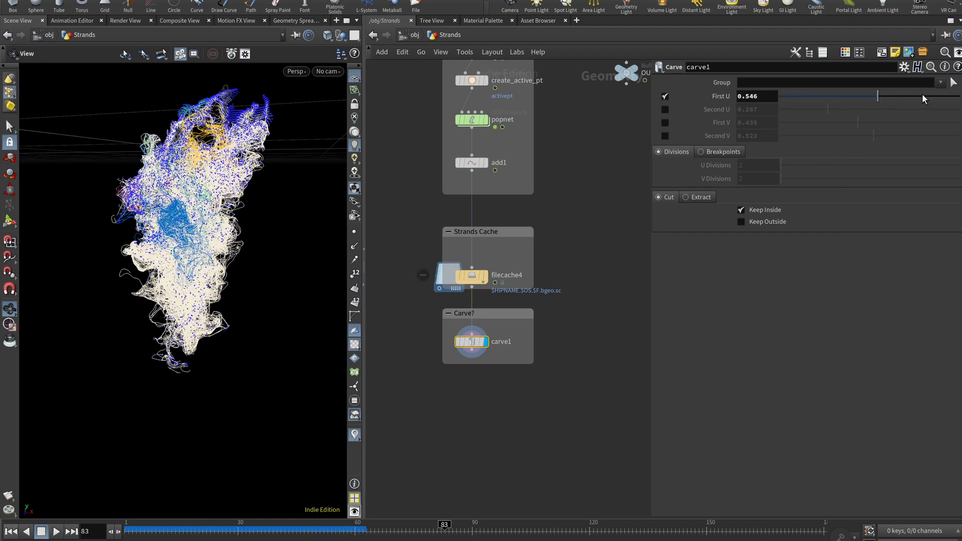
drag(925, 96, 866, 100)
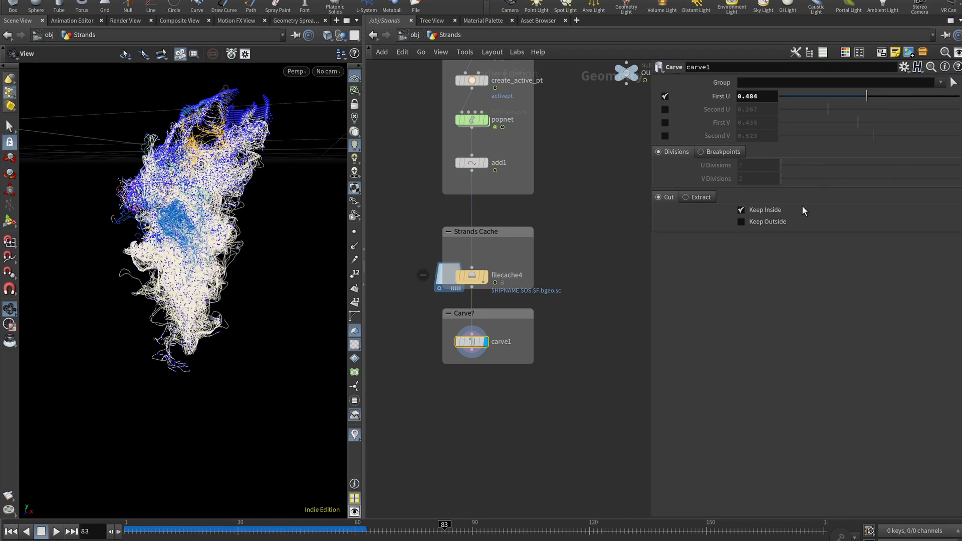
click(486, 275)
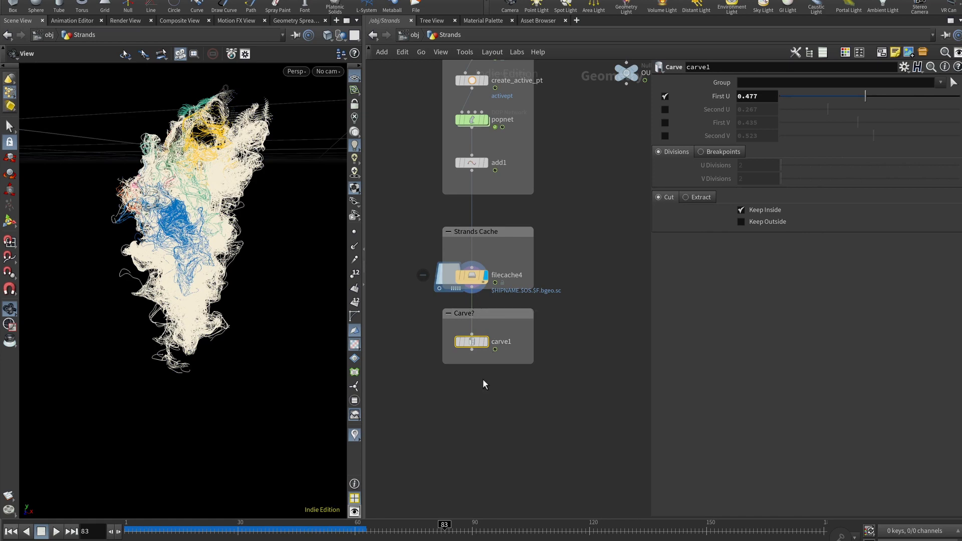
- Locate attribfrommap1 in the PT Color from Texture box and review its texture map settings
middle_drag(440, 411, 516, 442)
middle_drag(449, 346, 479, 429)
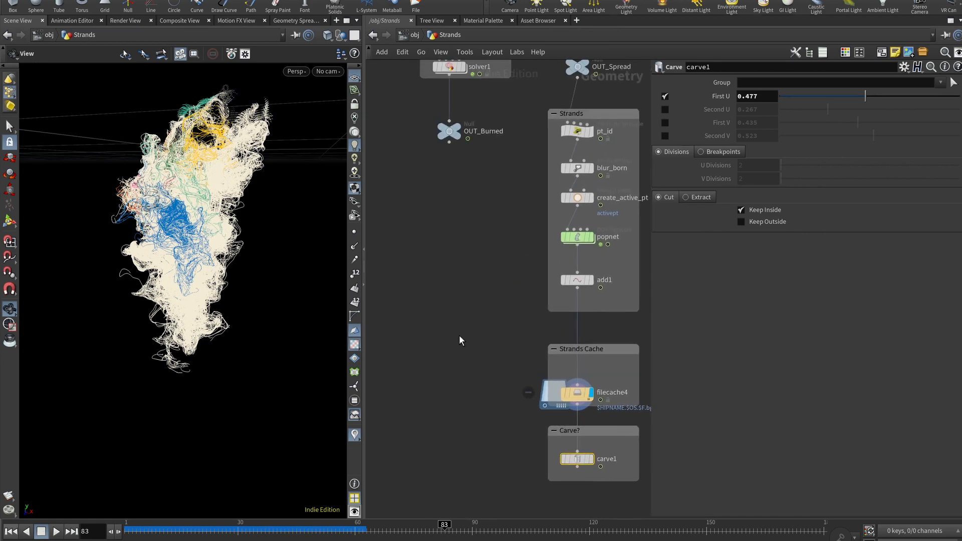
scroll(459, 339, down, 2)
middle_drag(451, 321, 429, 379)
scroll(437, 340, up, 3)
middle_drag(461, 303, 444, 356)
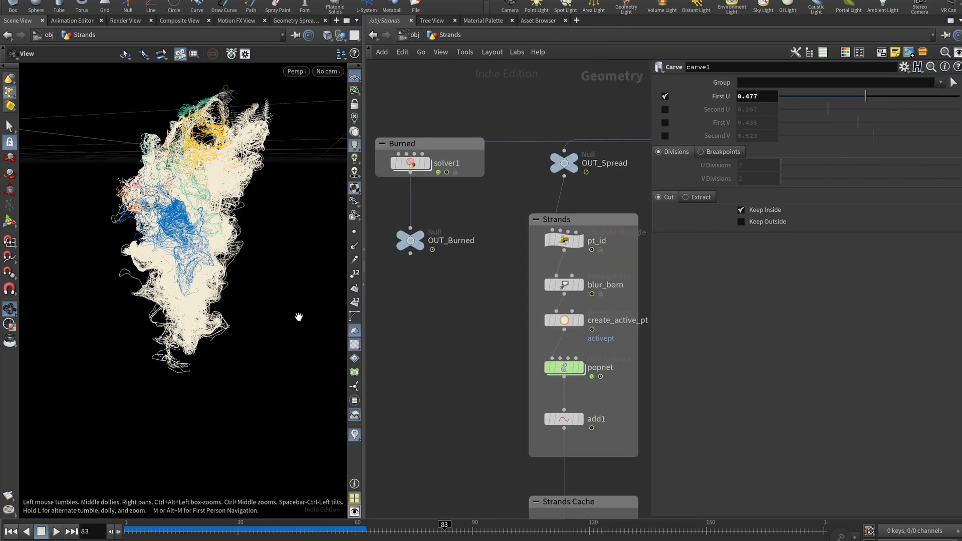
drag(197, 270, 213, 255)
middle_drag(481, 318, 319, 367)
middle_drag(474, 150, 429, 392)
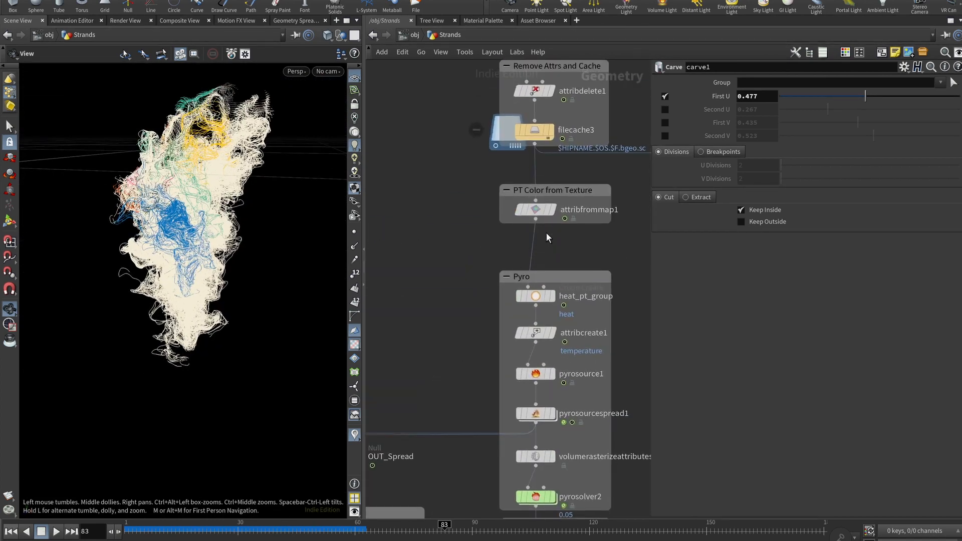
click(535, 213)
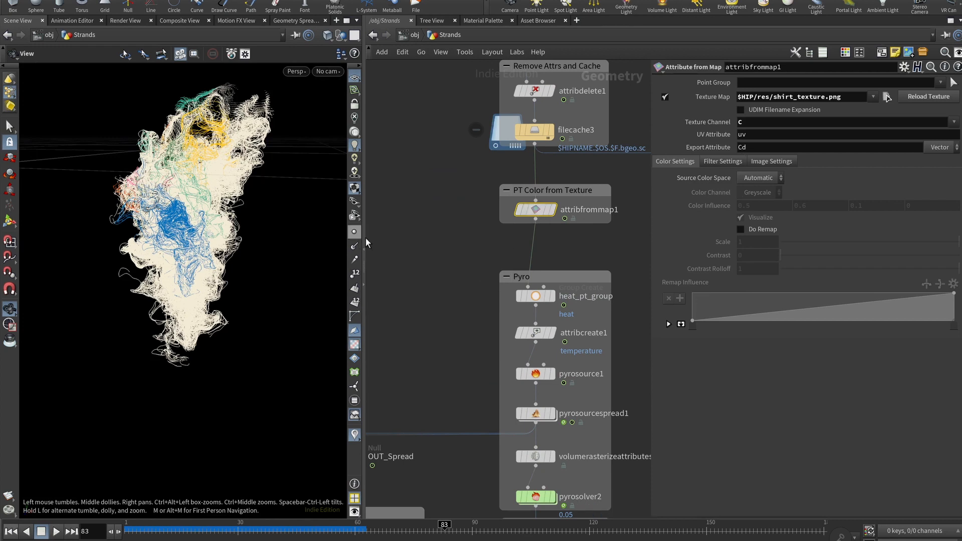
- Go up to the object level and enter the Shirt geometry network
middle_drag(423, 293, 460, 192)
middle_drag(462, 243, 527, 95)
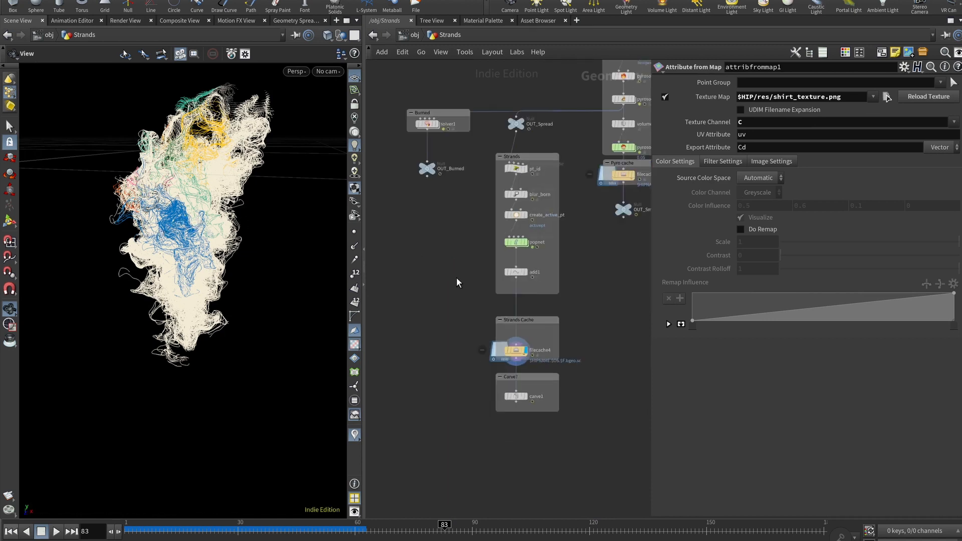
scroll(455, 278, down, 2)
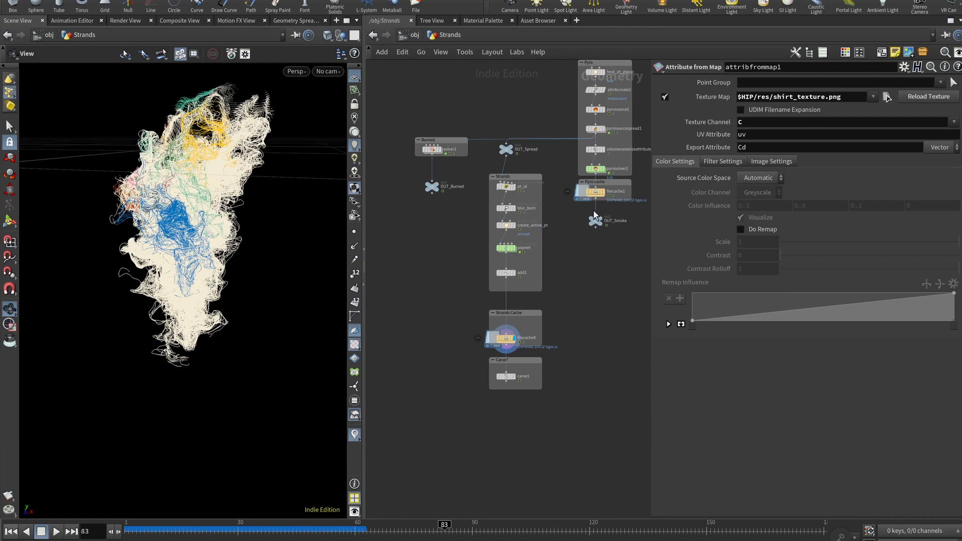
click(415, 35)
middle_drag(514, 163, 504, 152)
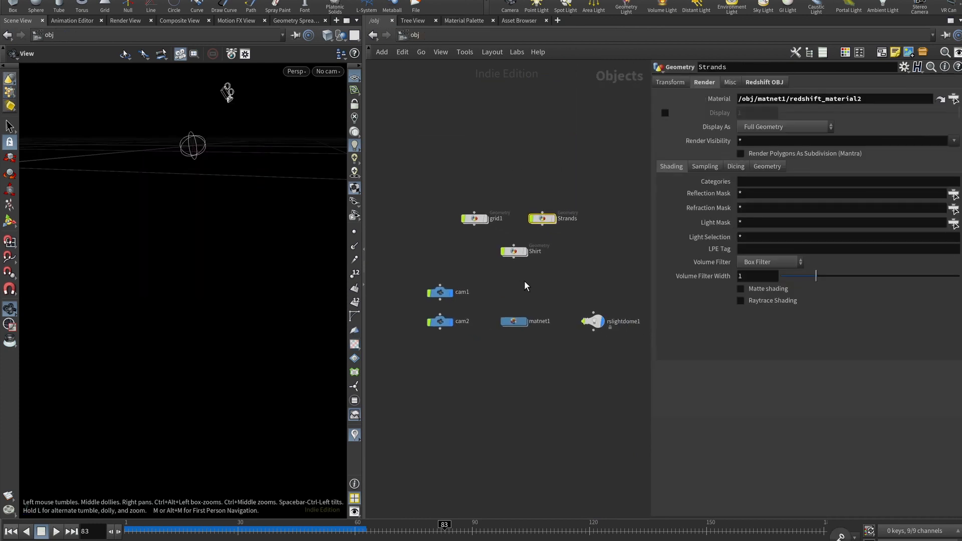
double_click(515, 251)
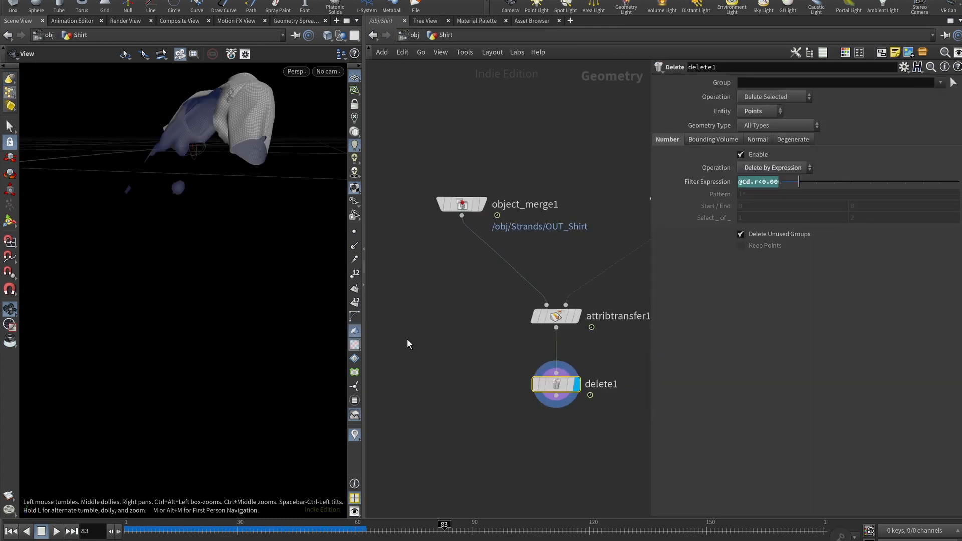
- Inspect the shirt cut by delete1 from another angle and scrub the timeline to frame 49
middle_drag(407, 339, 384, 335)
drag(316, 239, 212, 258)
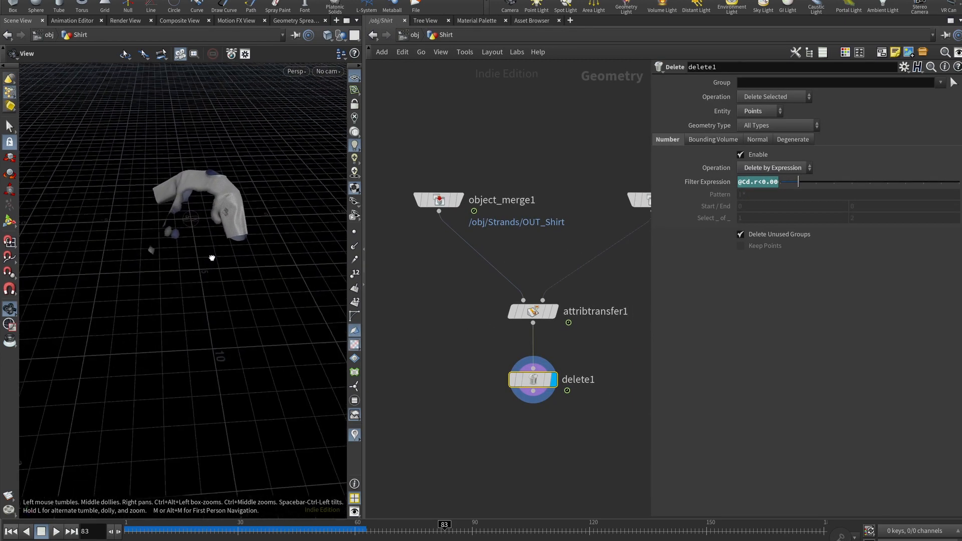
scroll(212, 258, up, 4)
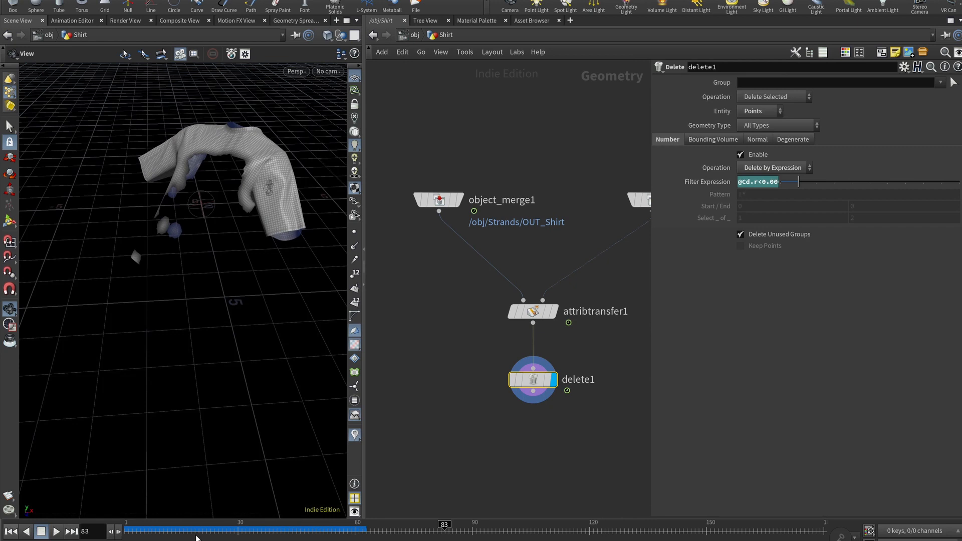
drag(193, 533, 311, 534)
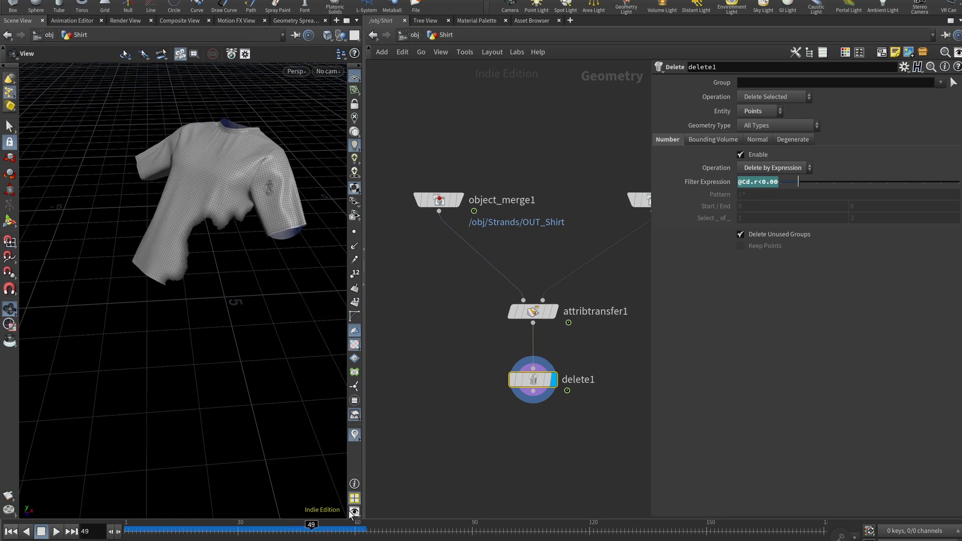
- Compare the shirt output of attribtransfer1 with that of delete1, leaving delete1 displayed
middle_drag(587, 447, 513, 422)
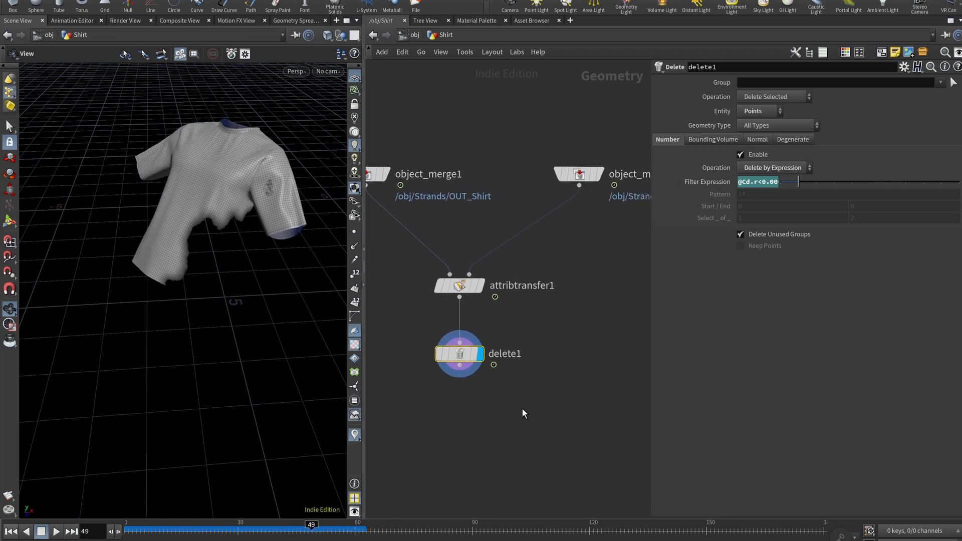
click(482, 289)
drag(230, 260, 200, 245)
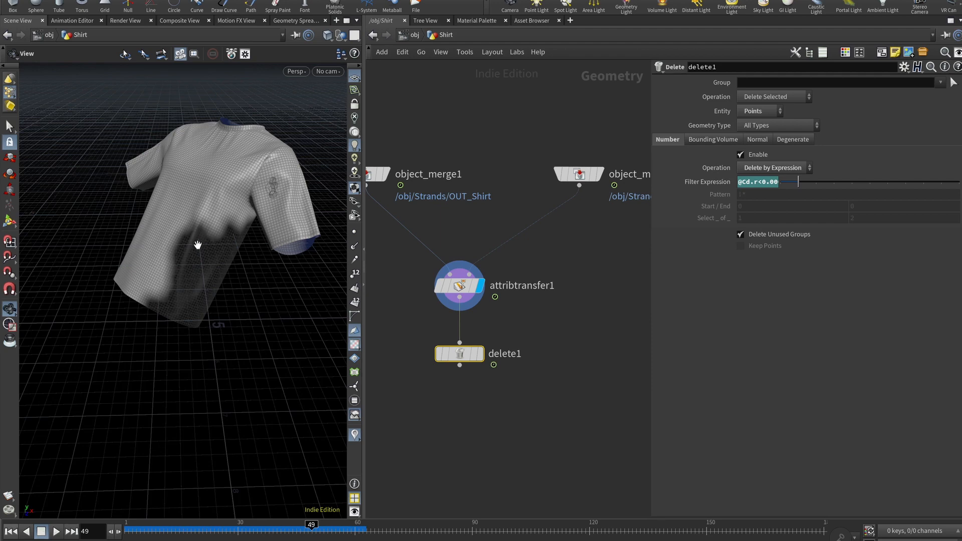
drag(198, 245, 209, 283)
click(479, 354)
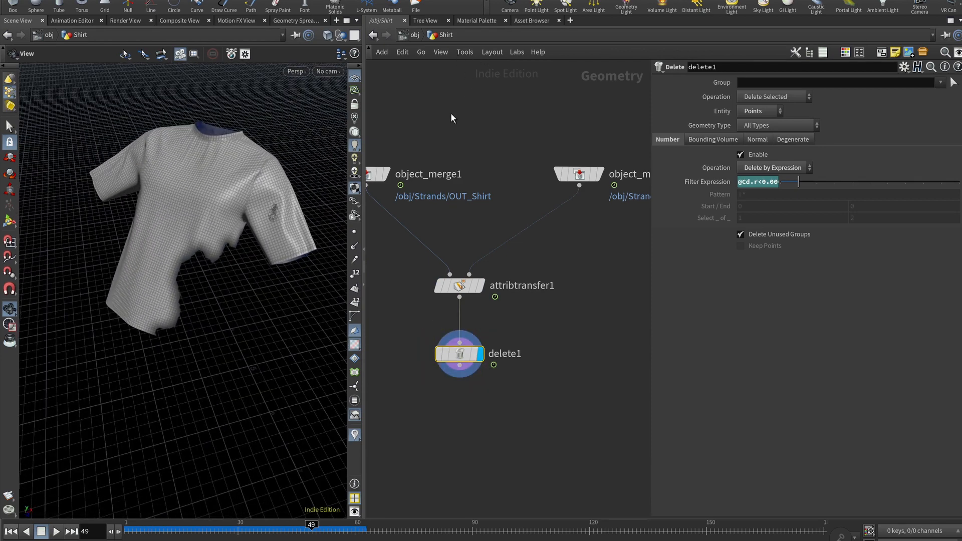
- Scrub through the shirt's burning animation up to frame 54
middle_drag(450, 113, 504, 117)
scroll(468, 143, down, 5)
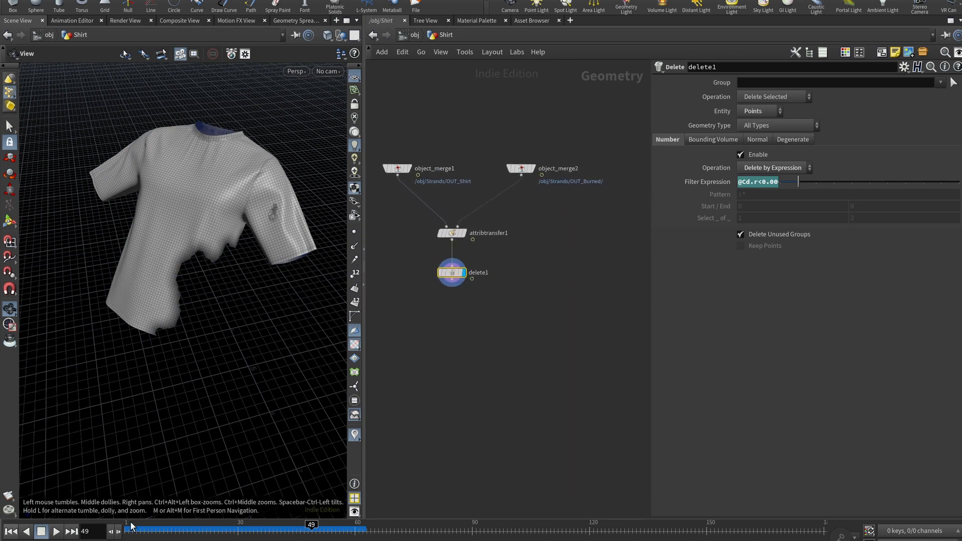
mouse_move(130, 522)
mouse_down()
mouse_move(306, 534)
mouse_move(186, 535)
mouse_move(336, 535)
mouse_up()
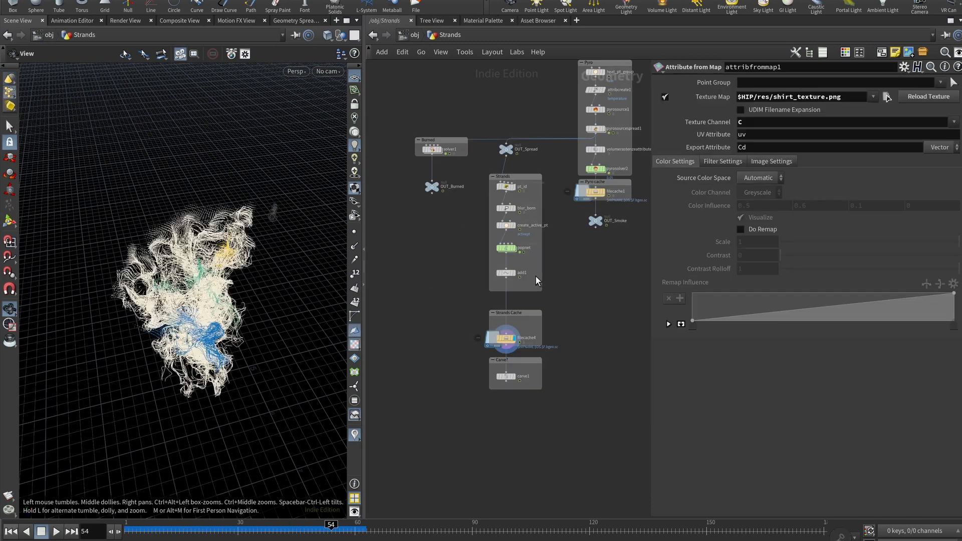
- Return to the Strands network and display the output of create_active_pt
scroll(535, 276, up, 3)
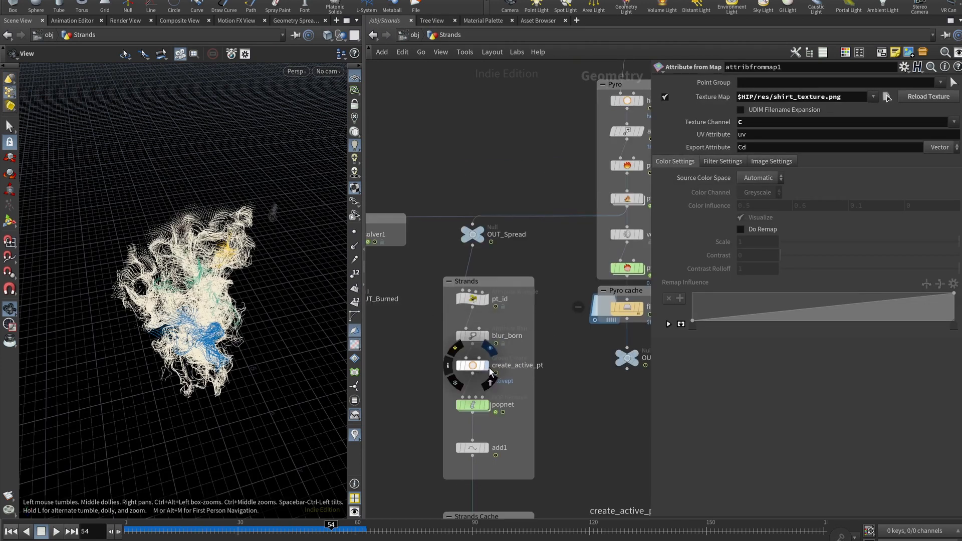
click(490, 371)
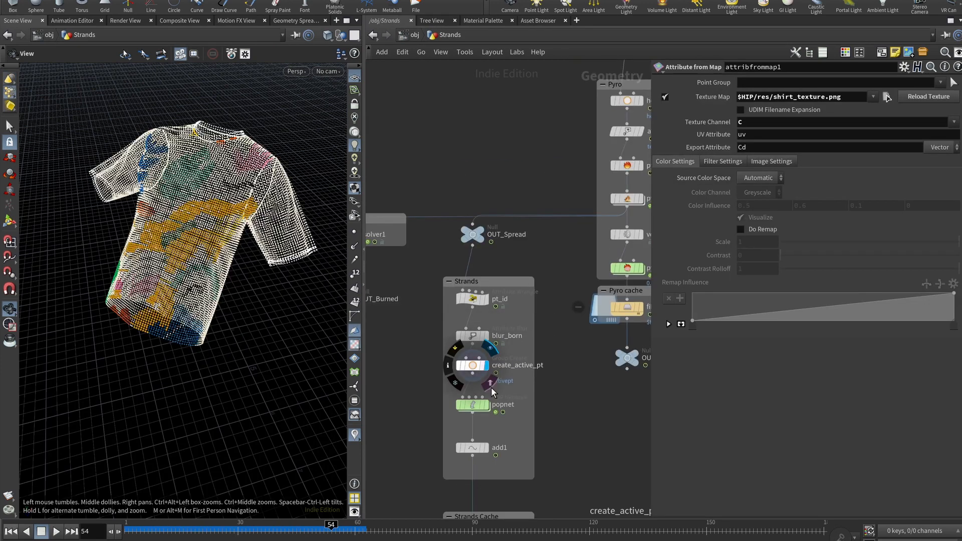
- Examine the settings of create_active_pt and scrub the timeline to frame 24
click(476, 366)
drag(231, 271, 231, 297)
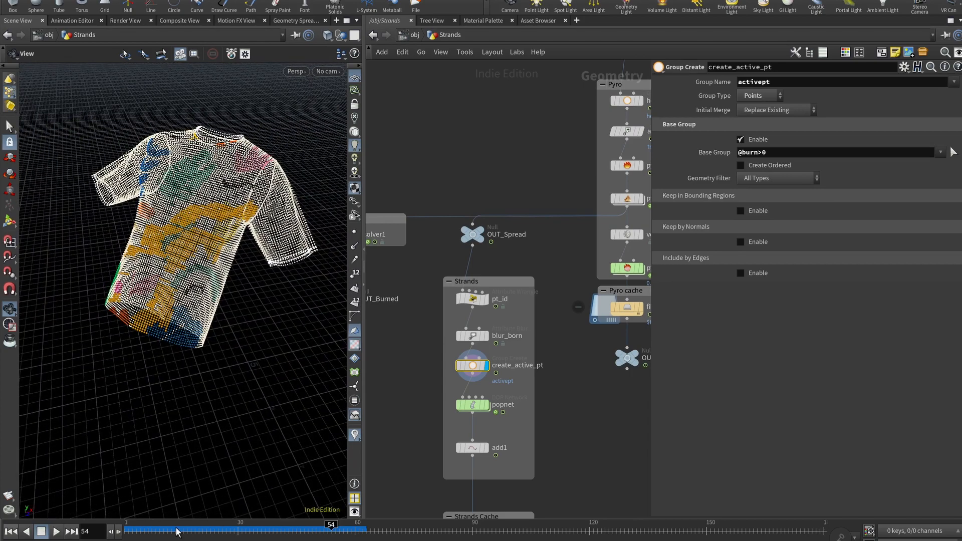
drag(178, 530, 215, 532)
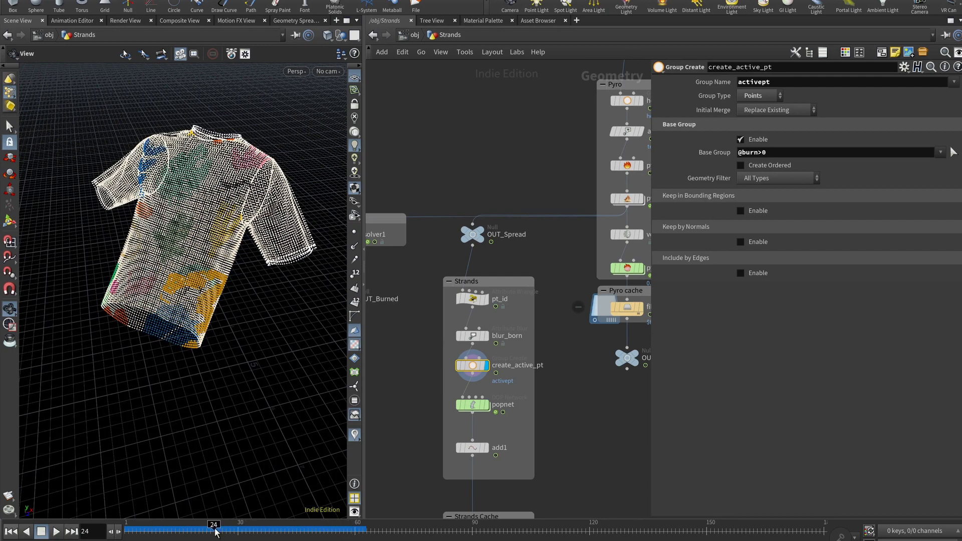
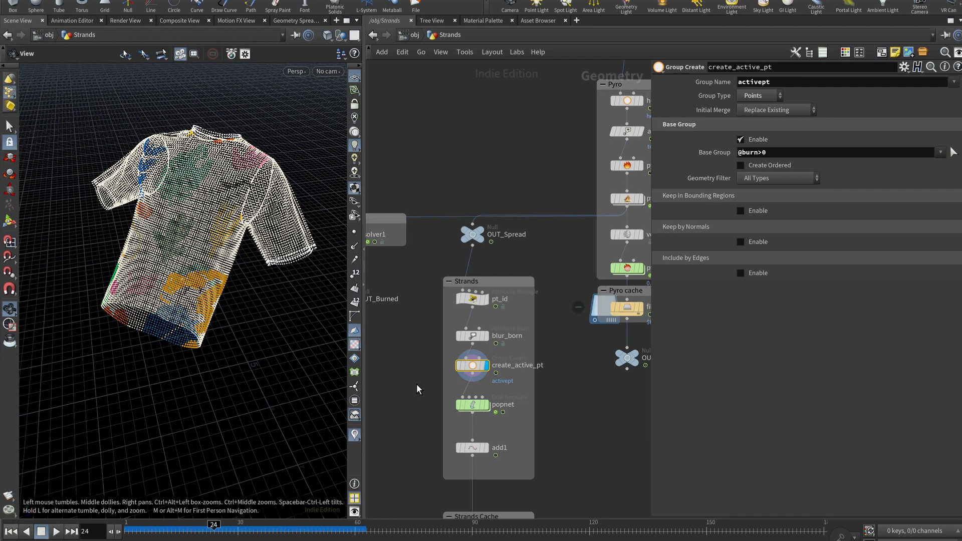
- Examine the settings of solver1 in the Burned section and enter its internal network
middle_drag(395, 393, 465, 432)
scroll(431, 296, down, 3)
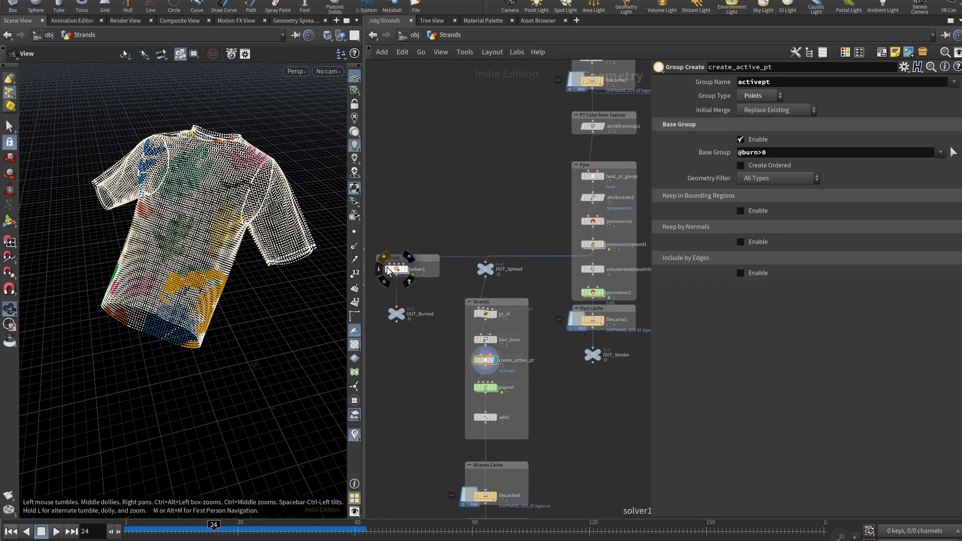
click(395, 269)
scroll(604, 256, up, 2)
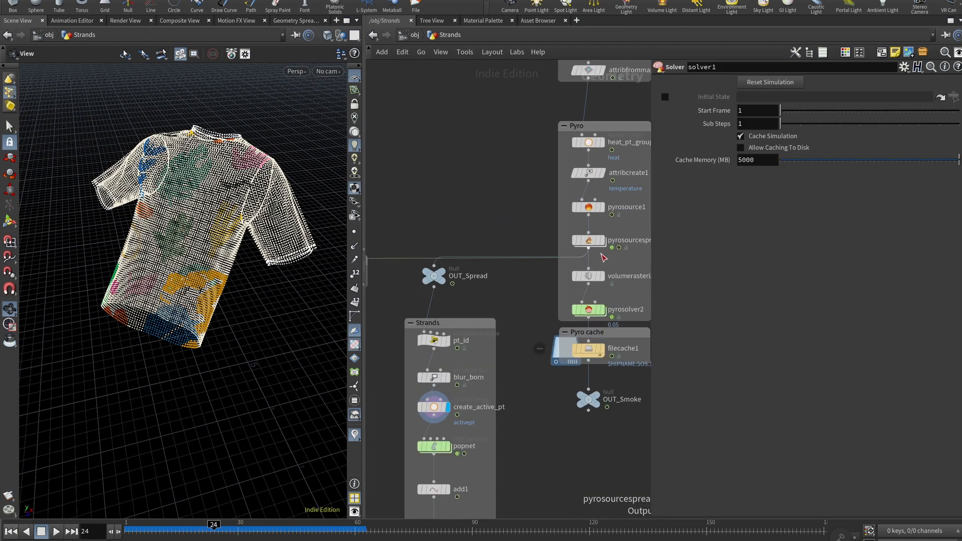
mouse_move(593, 244)
middle_drag(460, 234, 645, 254)
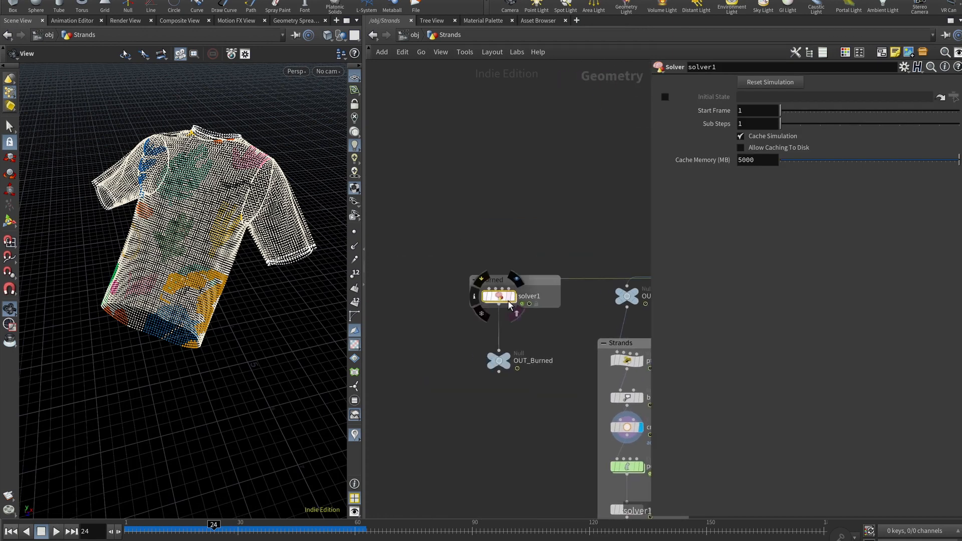
double_click(499, 301)
middle_drag(487, 332, 446, 348)
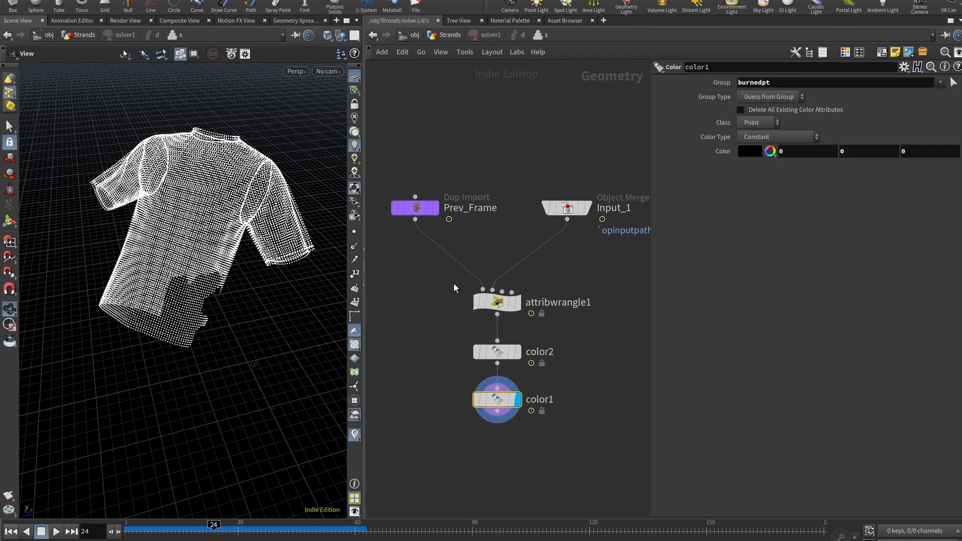
- Remove the comments and blank lines from the VEX code of attribwrangle1 and indent the setpointgroup line inside the if block
click(496, 302)
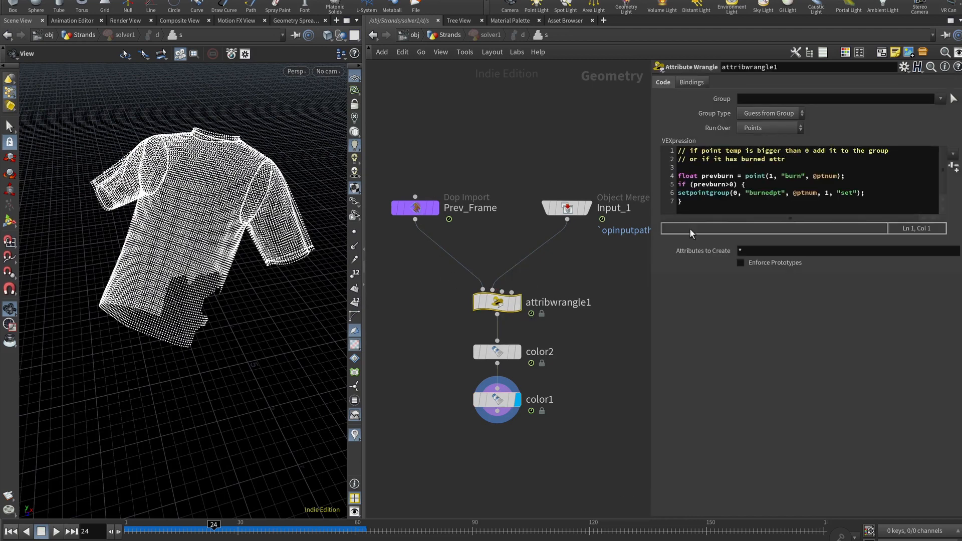
click(786, 166)
drag(808, 160, 794, 144)
key(BackSpace)
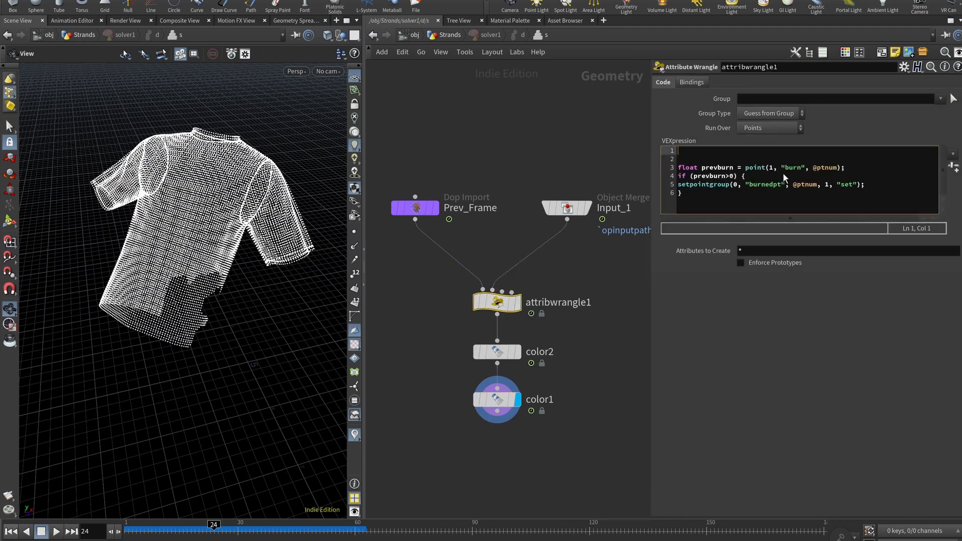
key(Down)
key(Down)
key(BackSpace)
key(BackSpace)
click(773, 169)
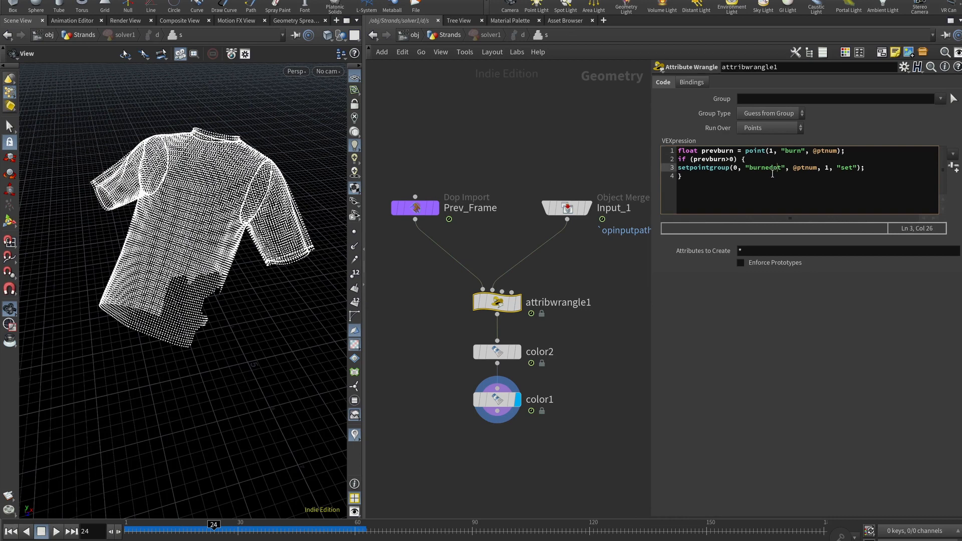
click(772, 174)
key(Up)
key(Tab)
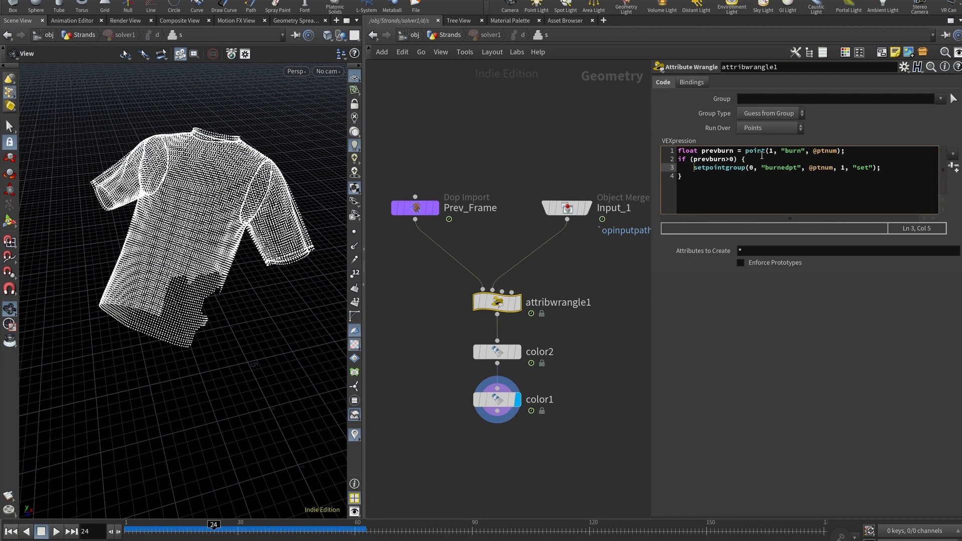
- Examine the point() call in attribwrangle1 and the Input_1 node that feeds its second input
double_click(762, 155)
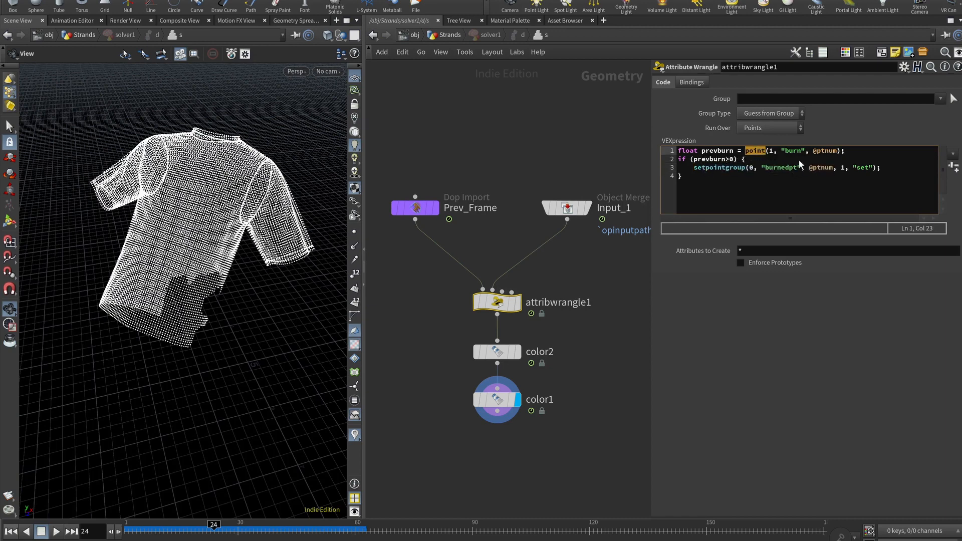
click(770, 152)
click(581, 208)
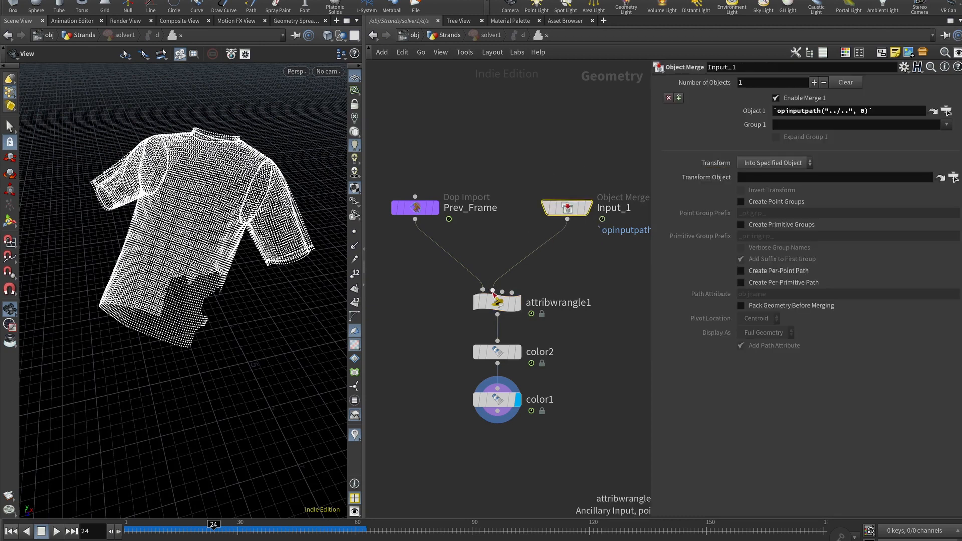
click(498, 301)
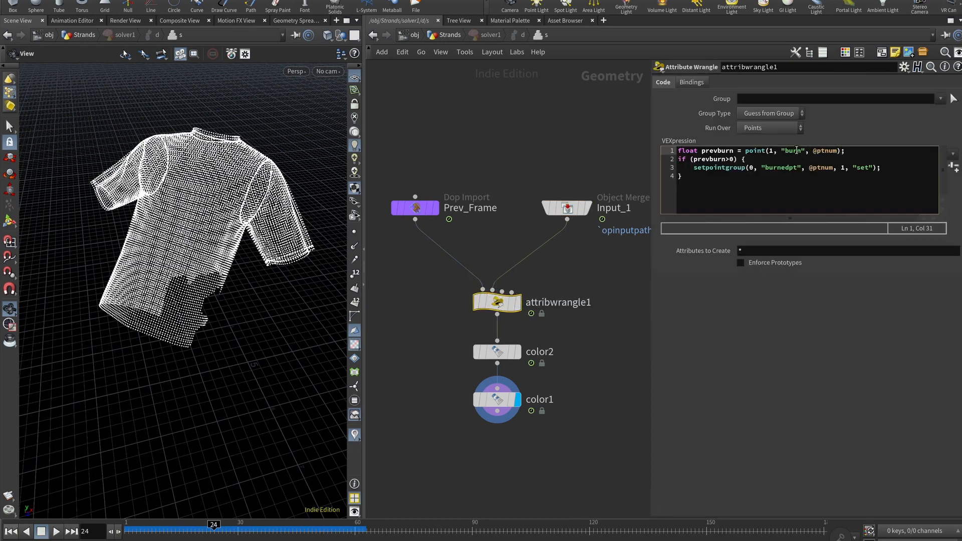
double_click(793, 151)
double_click(825, 151)
double_click(724, 159)
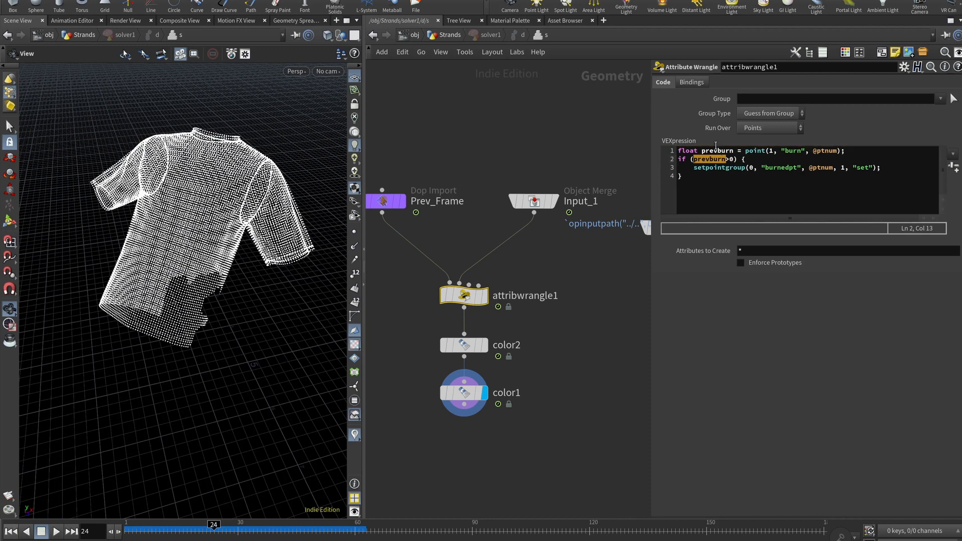
double_click(718, 151)
click(742, 151)
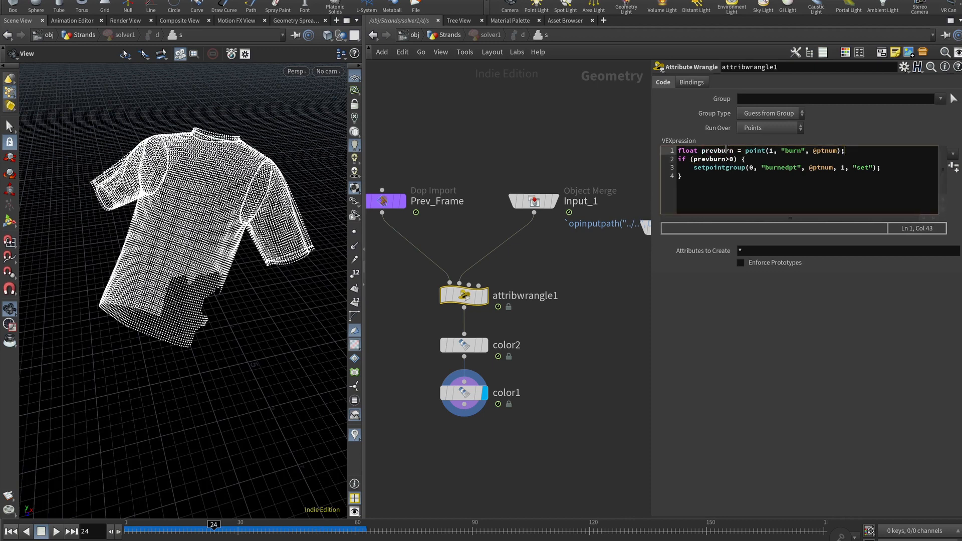
double_click(725, 151)
click(760, 162)
double_click(727, 169)
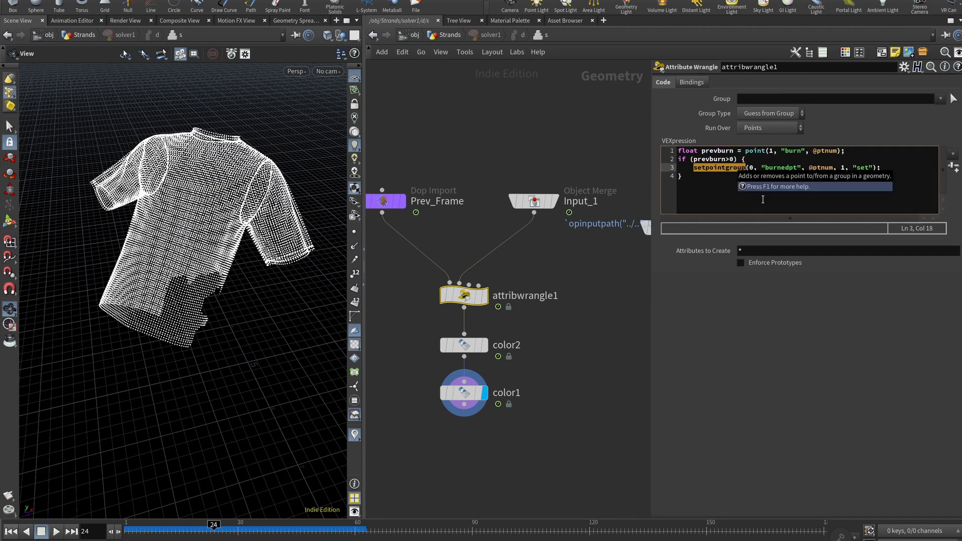
click(750, 168)
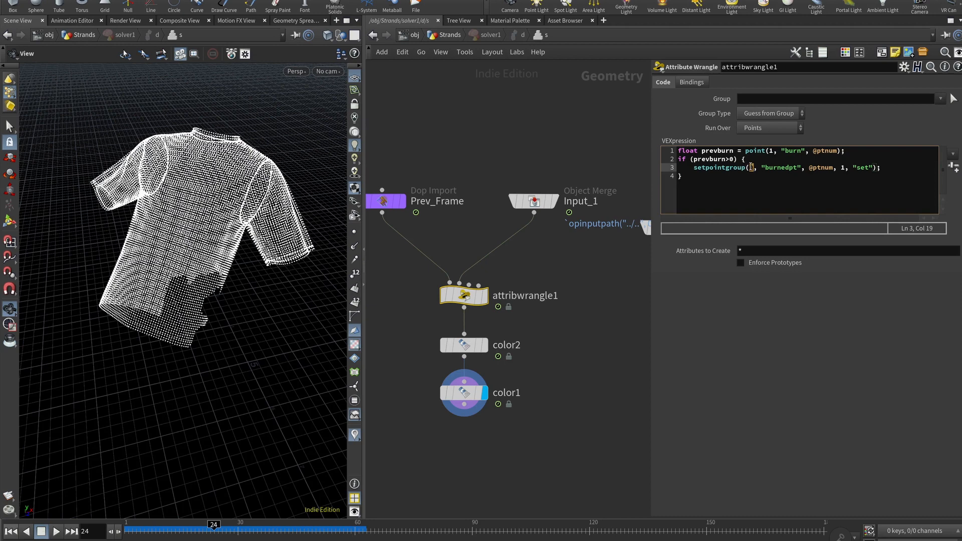
text(0)
key(Right)
double_click(774, 170)
double_click(823, 169)
click(842, 168)
click(846, 176)
double_click(863, 168)
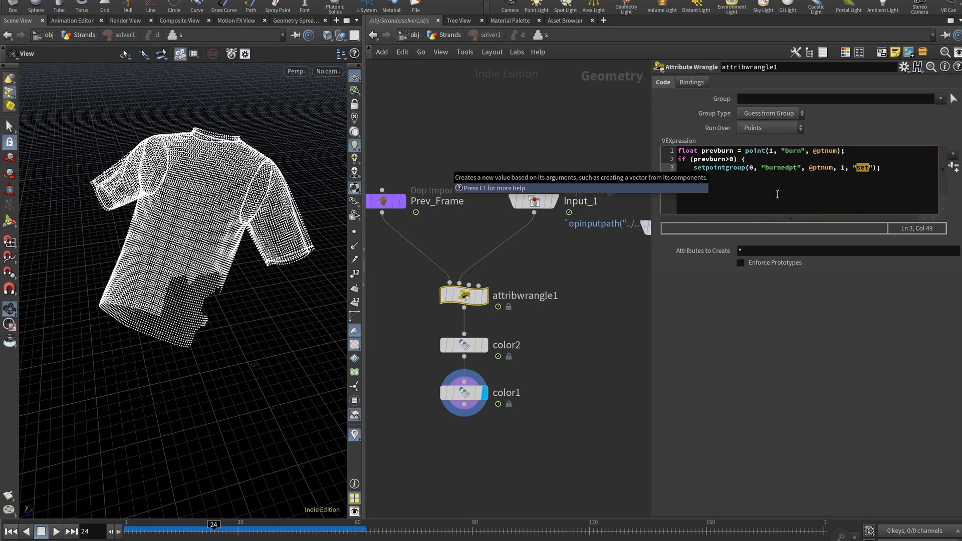
- View the outputs of attribwrangle1 and color2, and check the point group used by color1
click(483, 296)
click(459, 345)
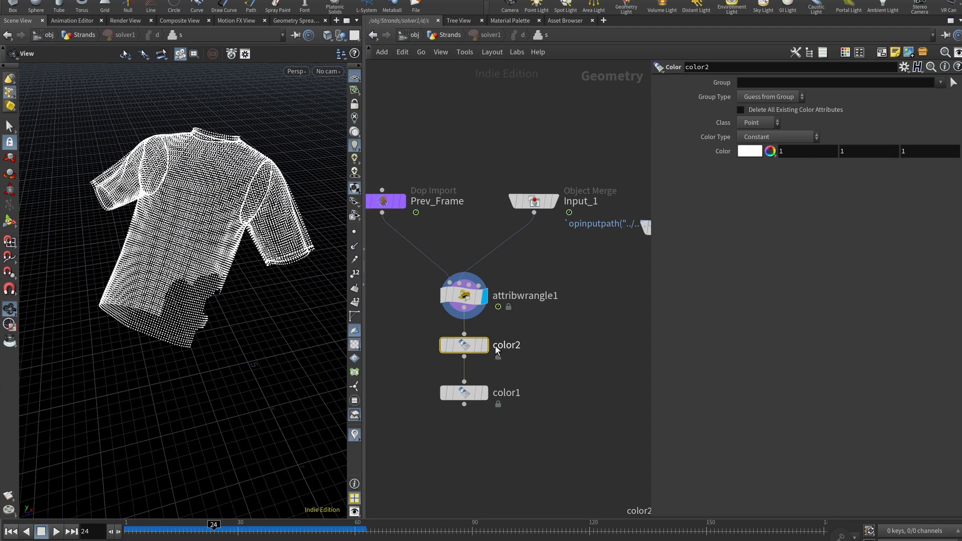
click(484, 346)
click(464, 392)
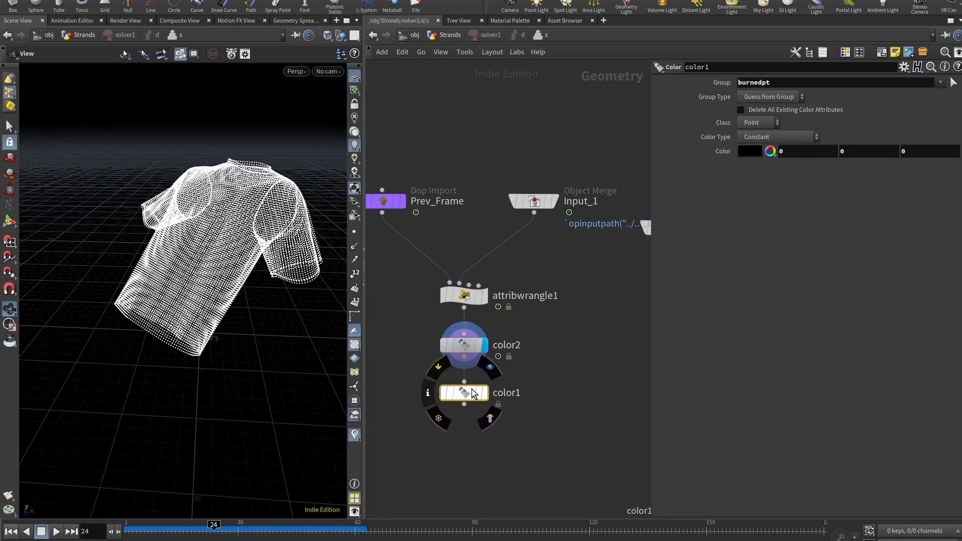
double_click(776, 84)
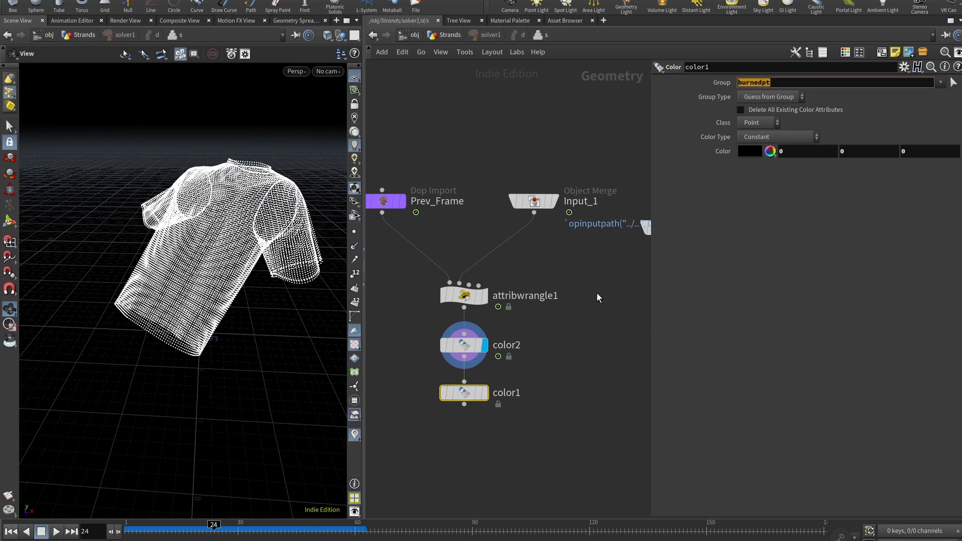
- Display the output of color1, inspect the blackened points from other angles and scrub to frame 48
click(485, 395)
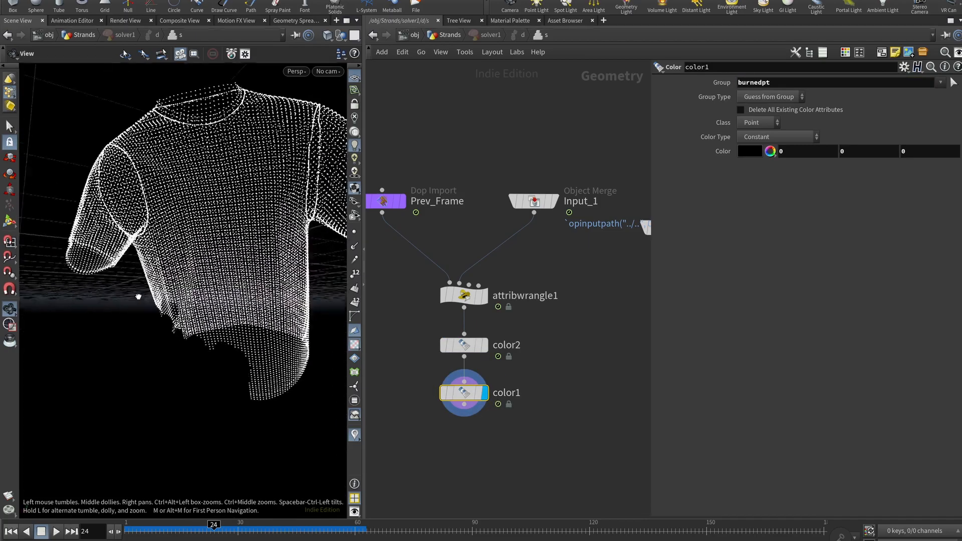
drag(213, 306, 223, 332)
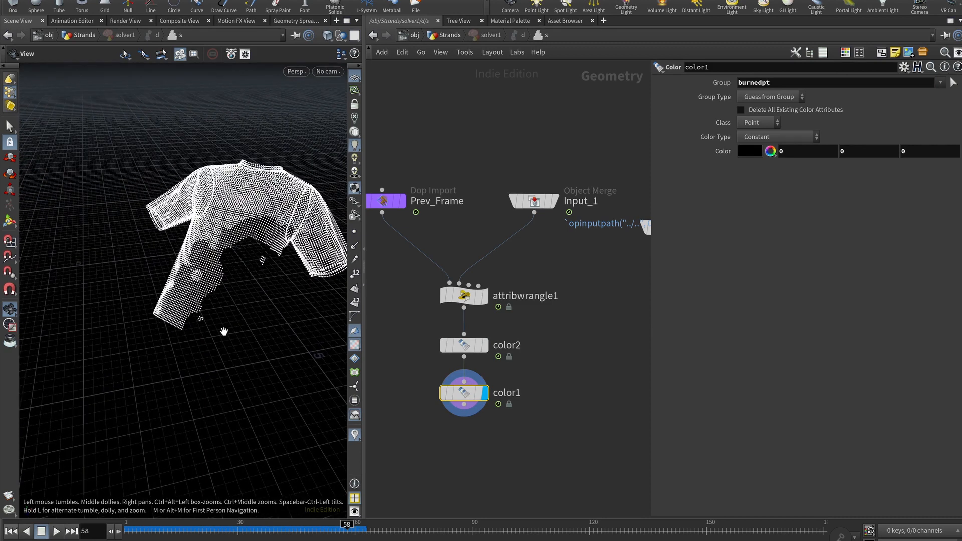
drag(133, 533, 308, 533)
- Check the OUT_Burned null in the Strands network and open the Shirt object's network
click(448, 36)
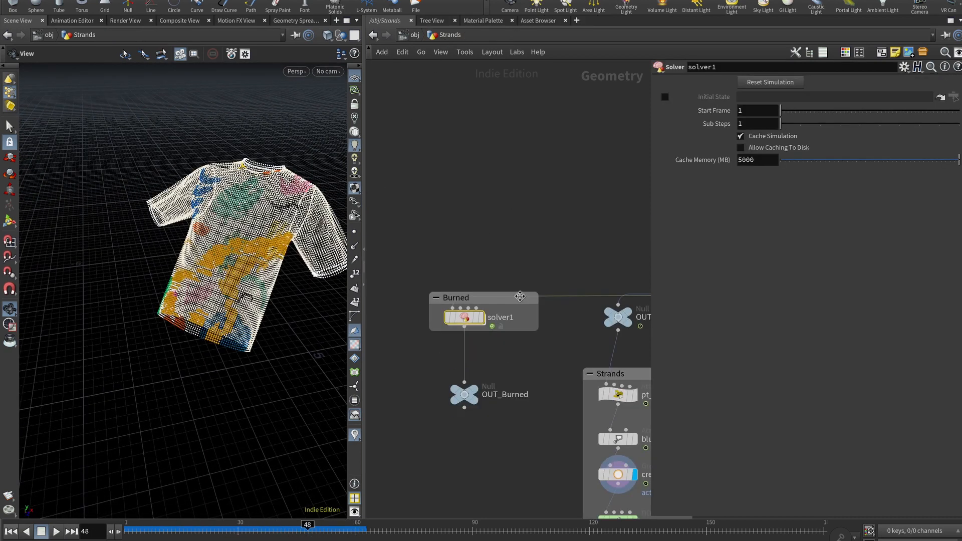
click(468, 394)
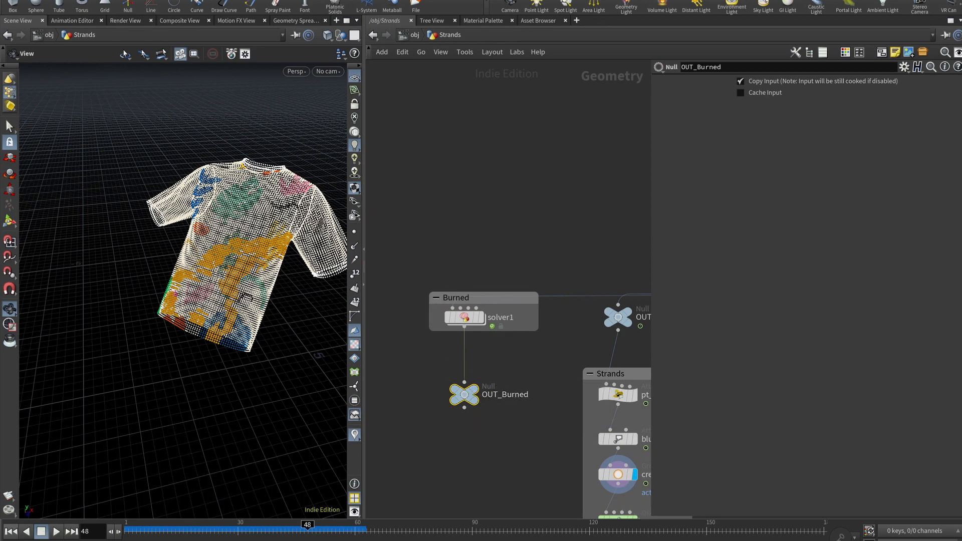
click(414, 34)
double_click(480, 285)
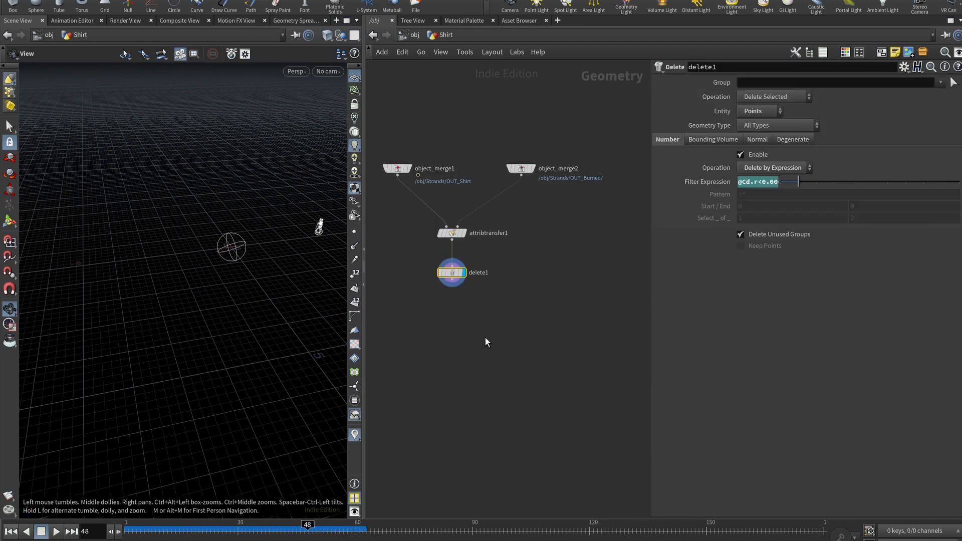
scroll(569, 340, up, 2)
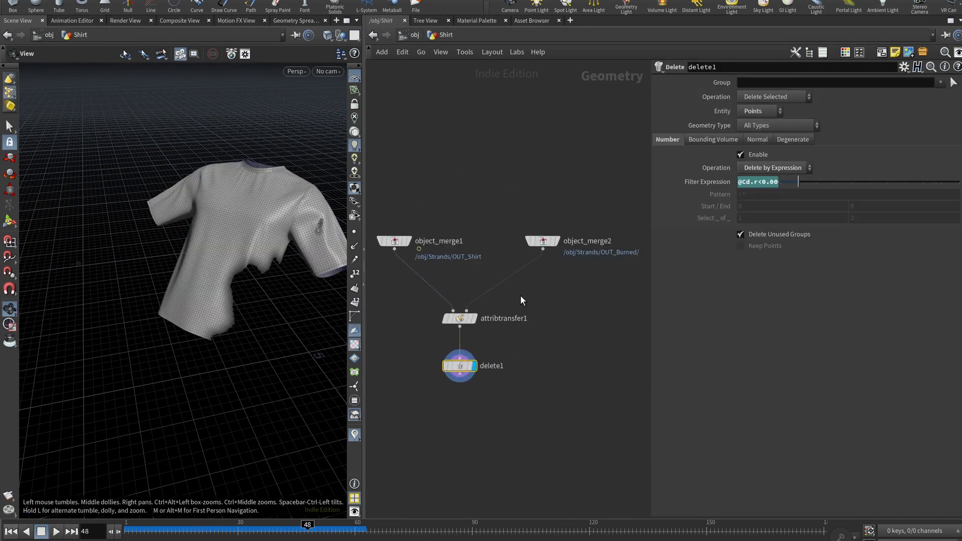
- Examine the source paths of object_merge1 and object_merge2 and the transfer conditions of attribtransfer1
click(393, 244)
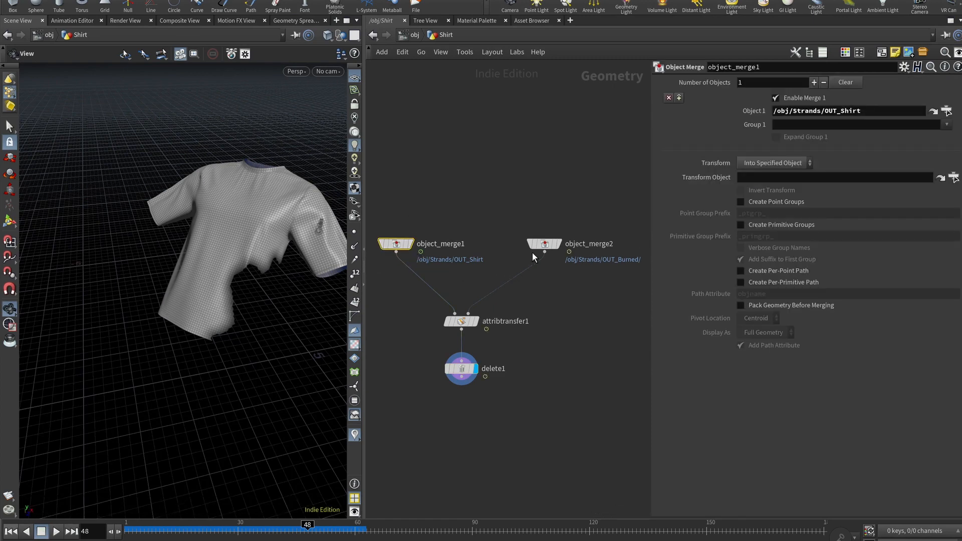
click(546, 245)
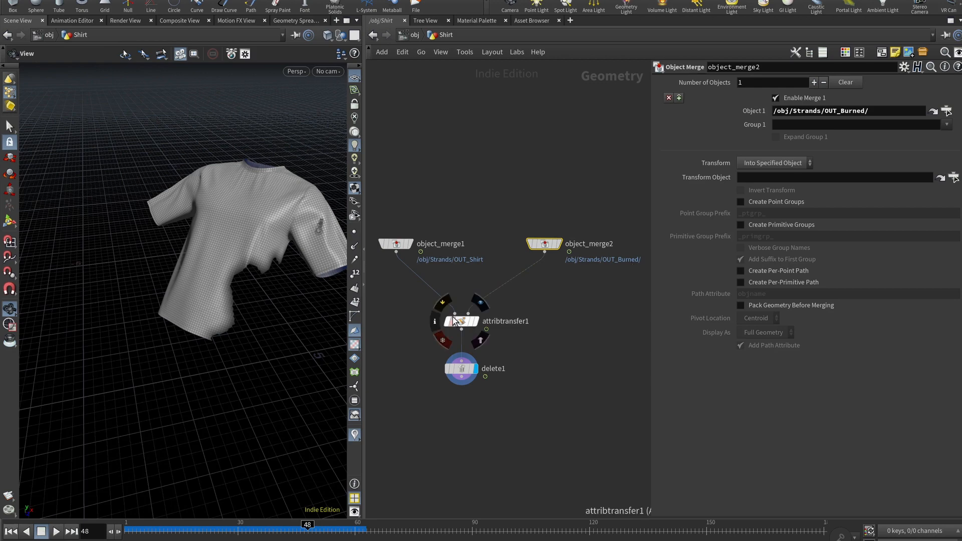
drag(388, 213, 592, 256)
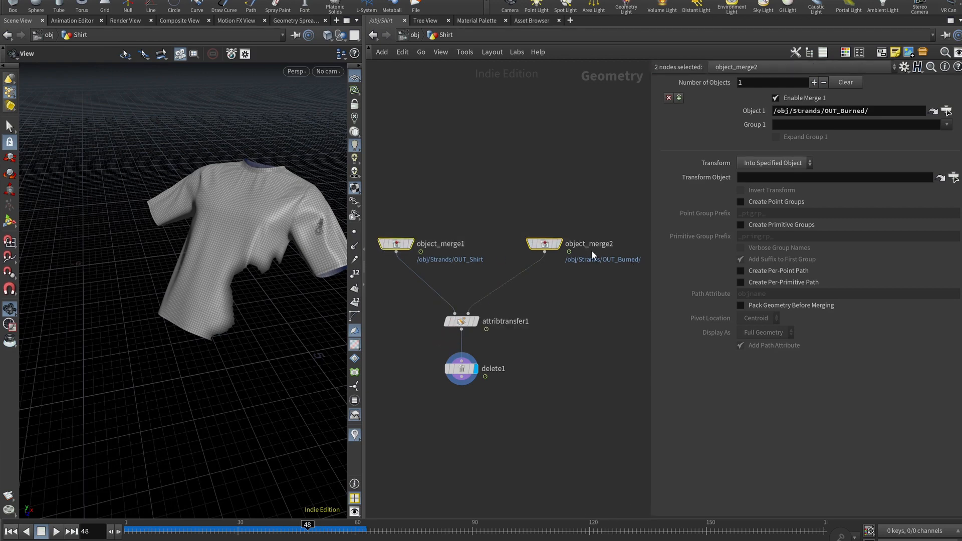
click(599, 308)
click(463, 322)
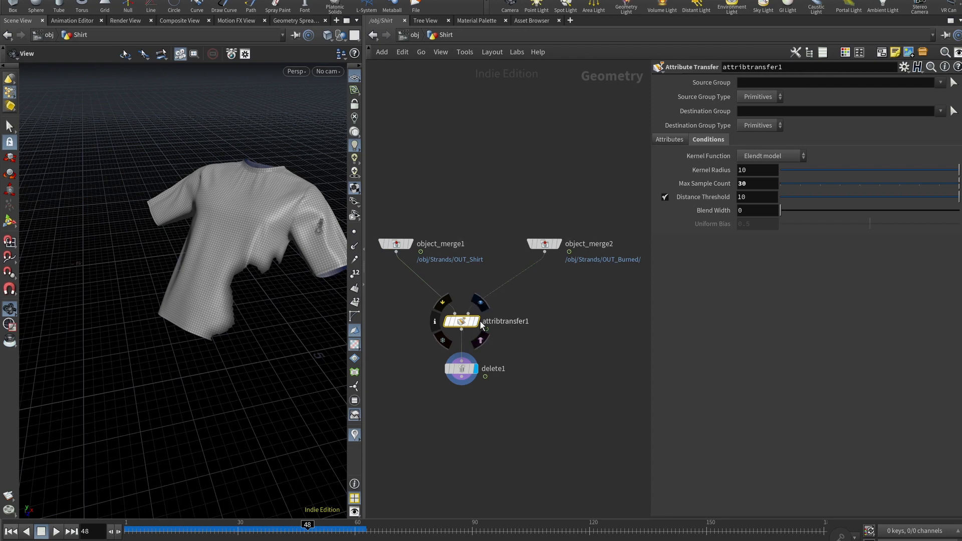
- Return to the Strands network, display the output of filecache4 and go back up to the object level
click(415, 35)
double_click(541, 220)
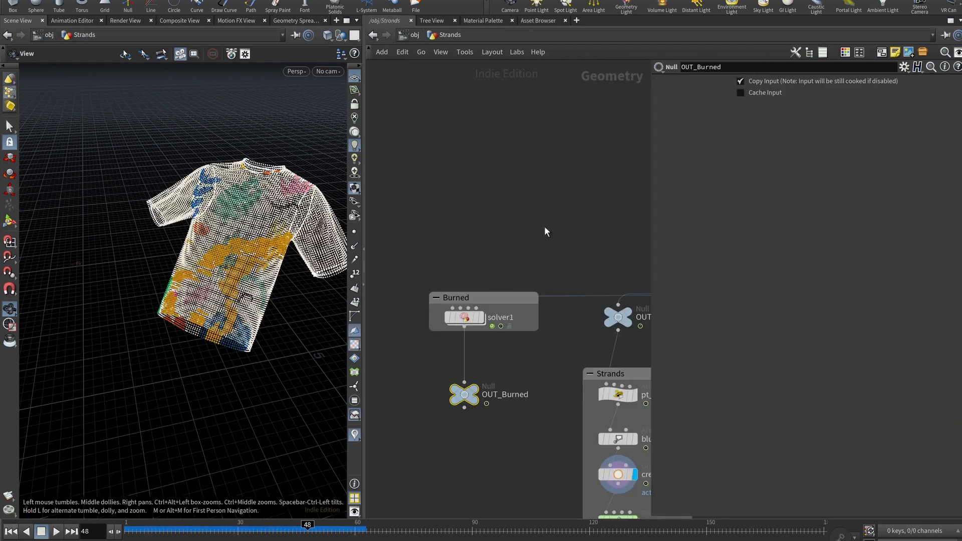
middle_drag(476, 367, 470, 274)
click(550, 279)
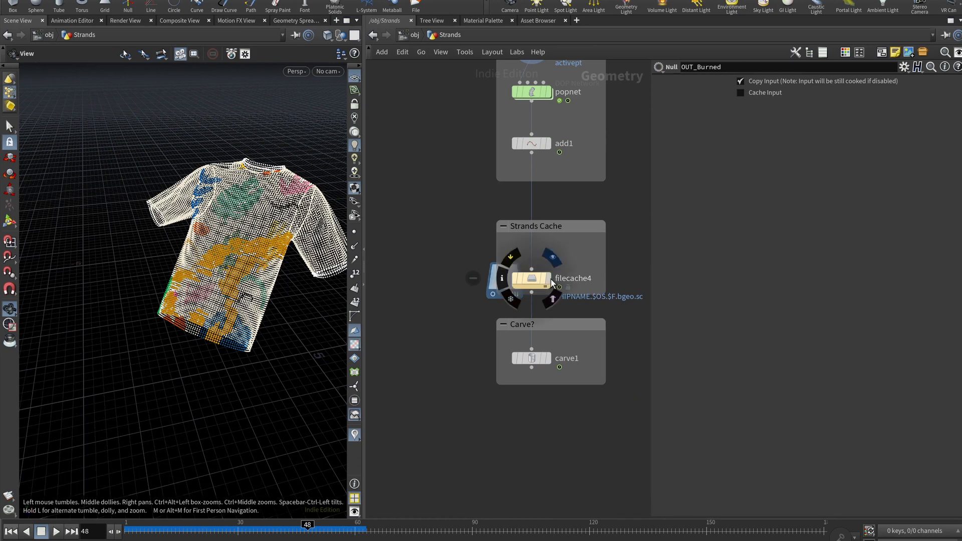
click(418, 36)
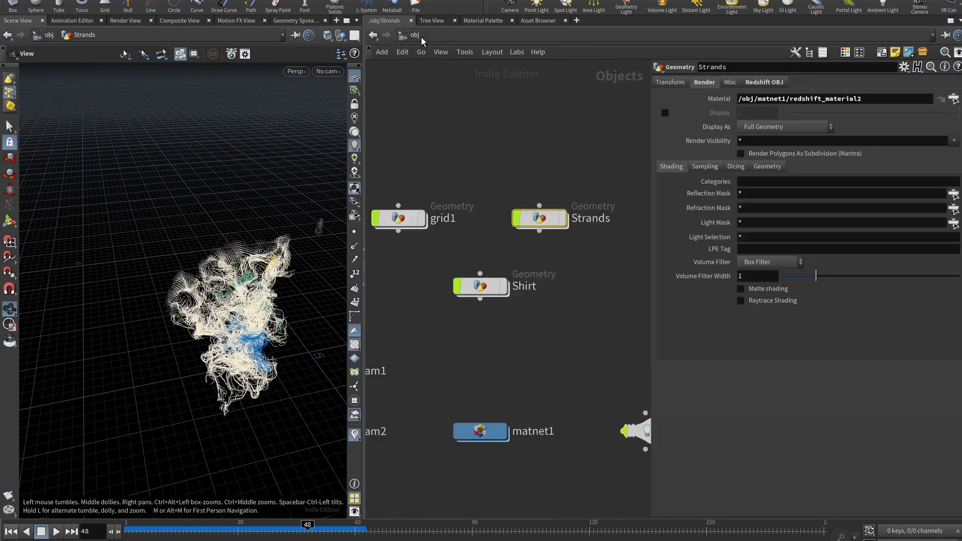
- Open the Shirt object's network and examine the transferred attributes and node information of attribtransfer1
double_click(492, 280)
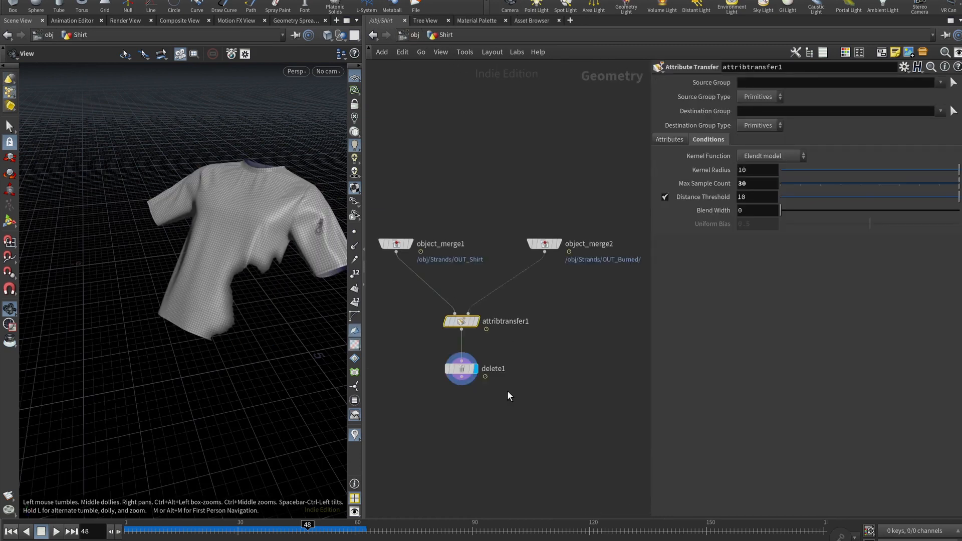
mouse_move(468, 324)
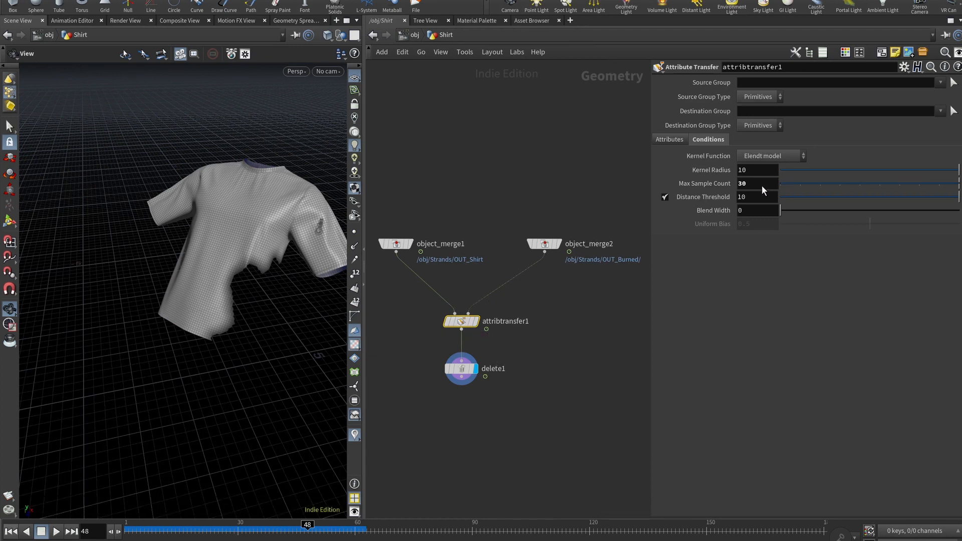
click(672, 141)
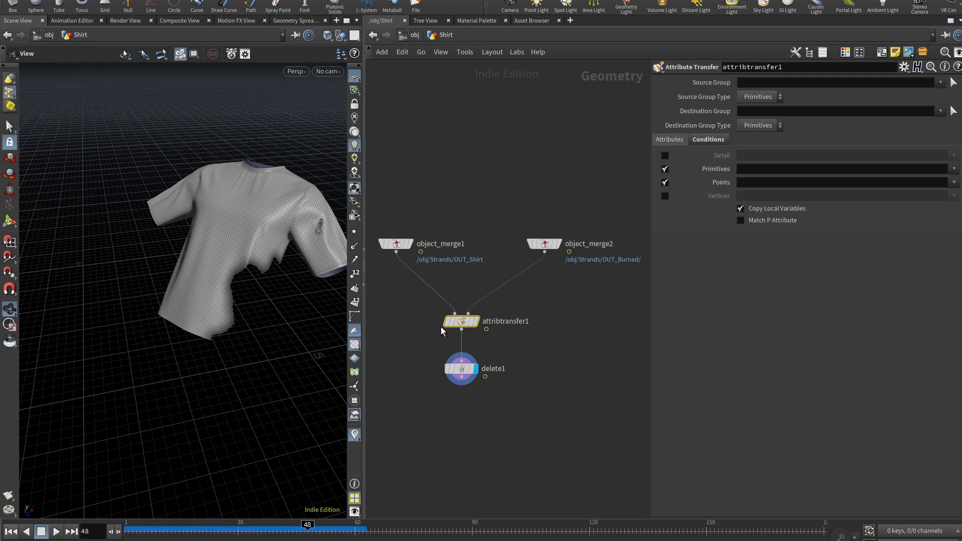
middle_click(461, 325)
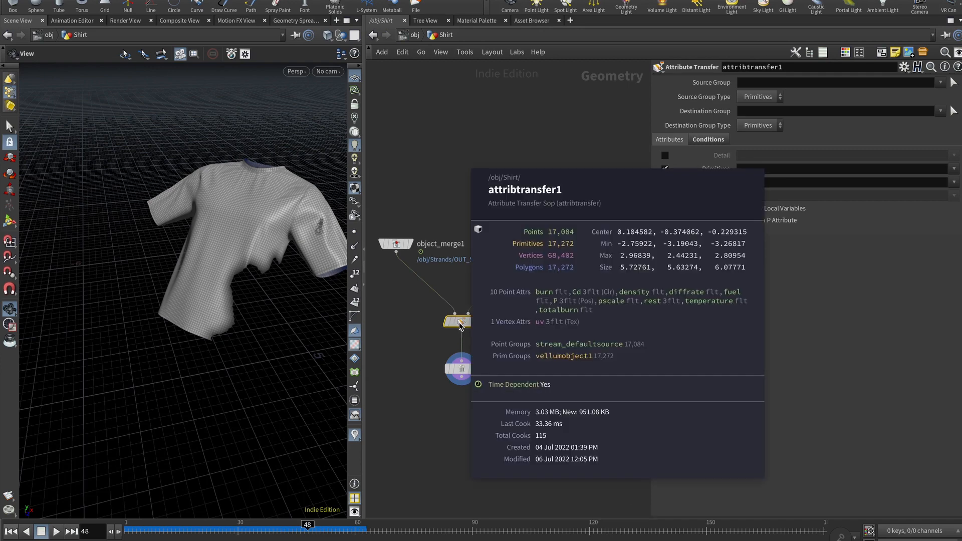
scroll(516, 345, up, 5)
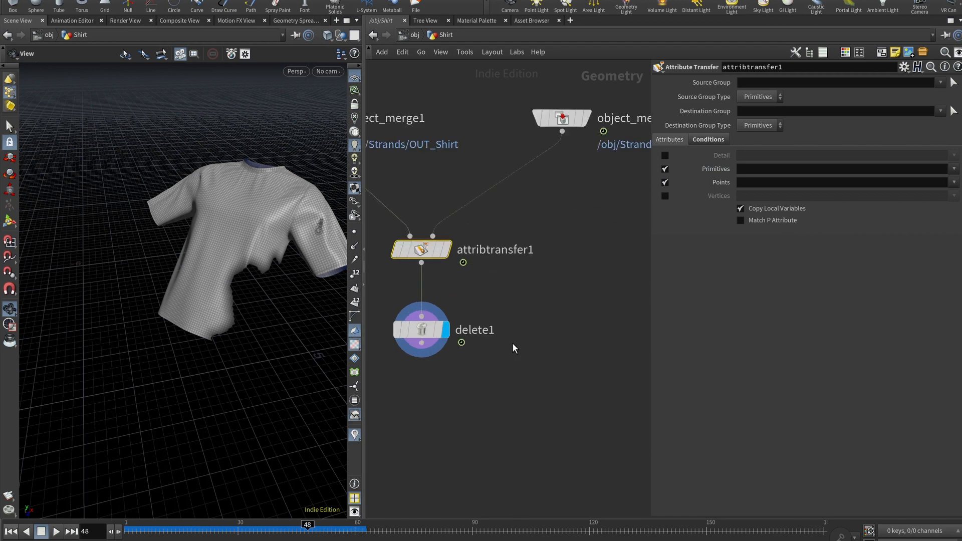
- Display the output of attribtransfer1 to view the transferred color on the shirt
click(446, 249)
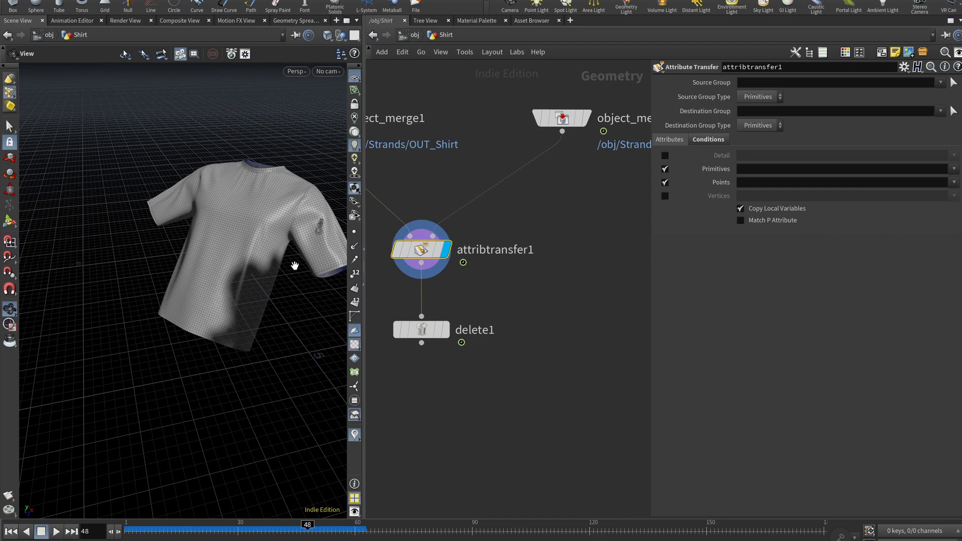
mouse_move(602, 179)
middle_down()
mouse_move(557, 206)
mouse_move(502, 209)
mouse_move(553, 203)
middle_up()
scroll(554, 202, down, 2)
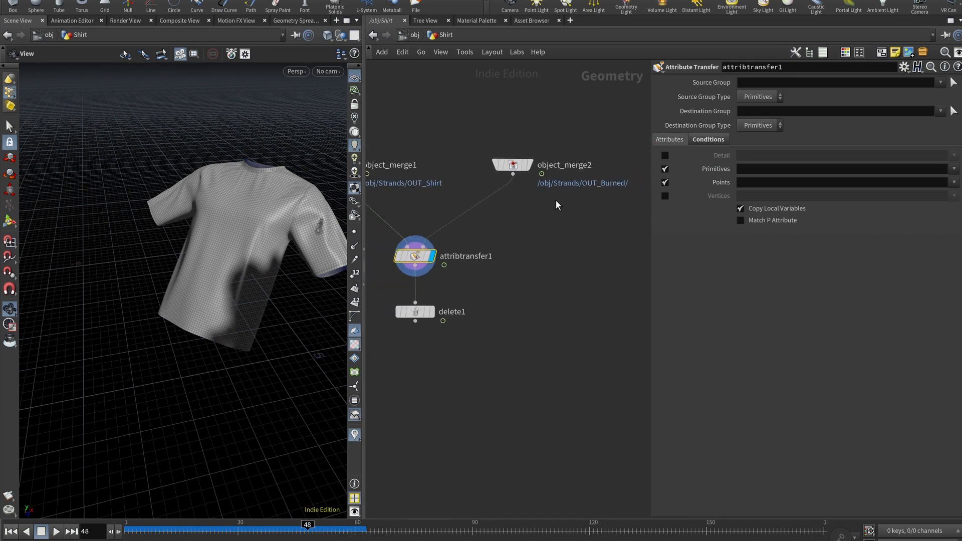
- Return to the Strands network and display the outputs of OUT_Burned and OUT_Shirt in turn
click(415, 35)
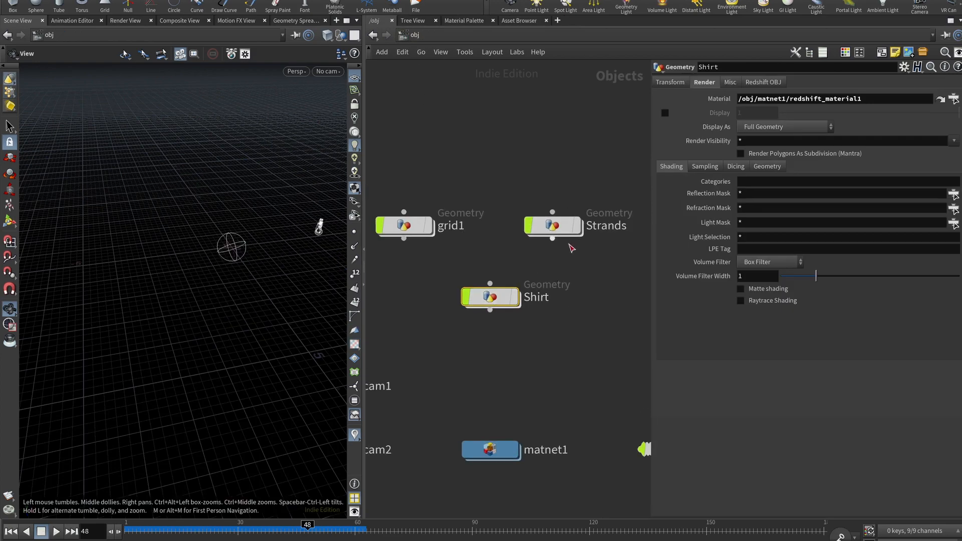
double_click(553, 226)
scroll(657, 283, down, 2)
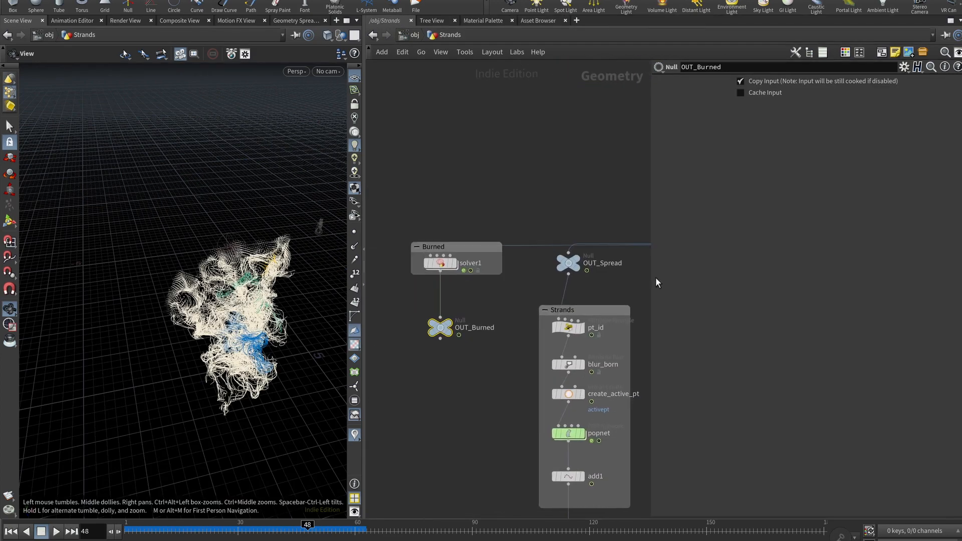
middle_drag(542, 231, 334, 349)
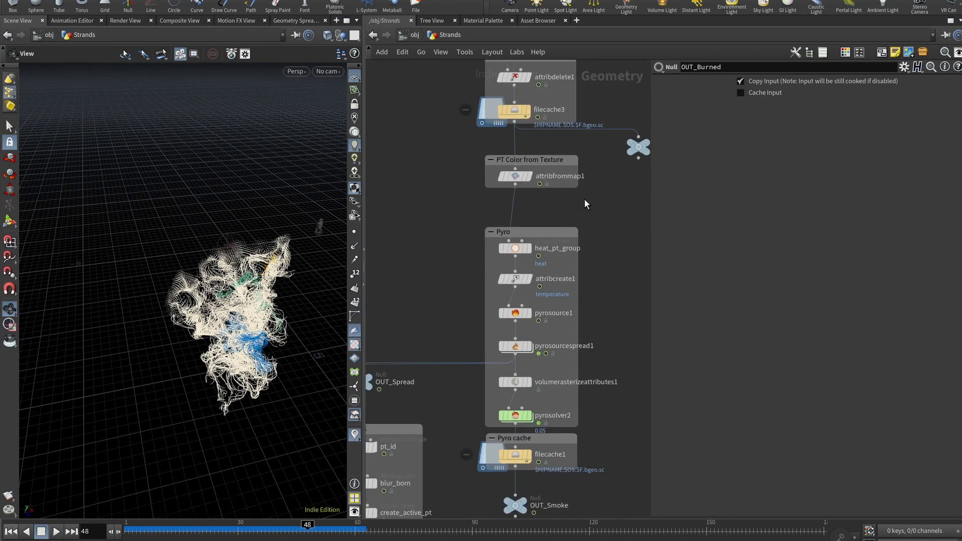
middle_drag(585, 200, 509, 221)
click(423, 354)
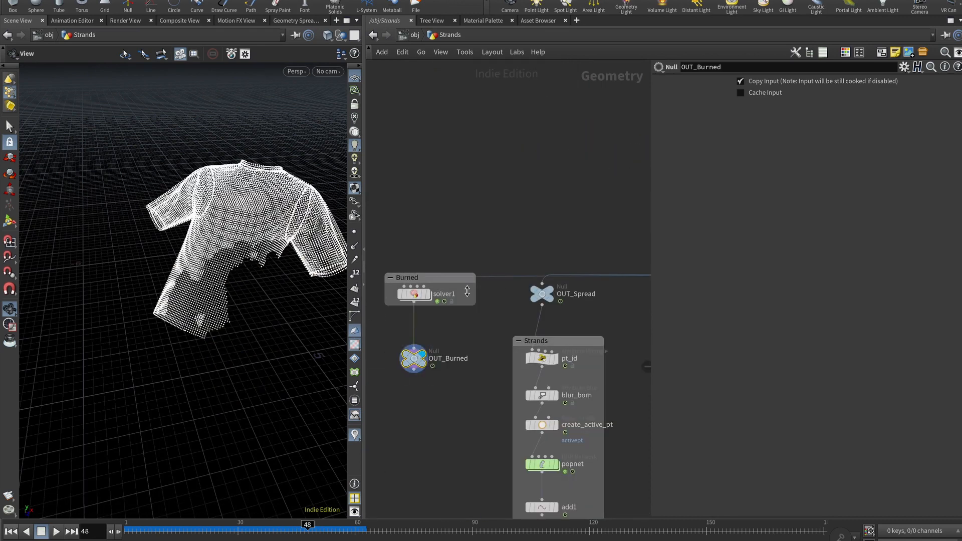
middle_drag(542, 217, 440, 255)
scroll(437, 252, down, 6)
scroll(521, 226, up, 4)
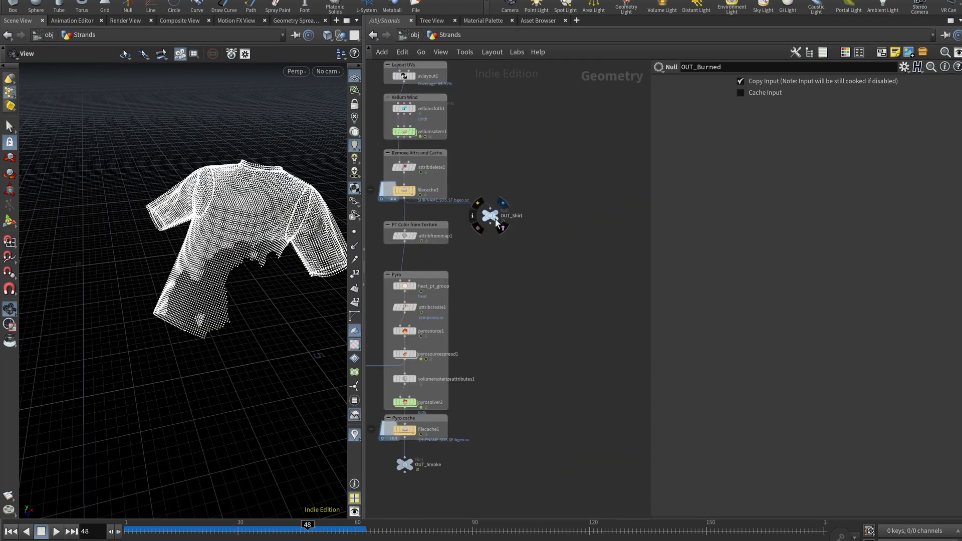
click(503, 203)
- Compare the outputs of attribfrommap1 and OUT_Burned, ending with OUT_Shirt displayed
middle_drag(514, 330, 658, 285)
middle_drag(456, 292, 600, 290)
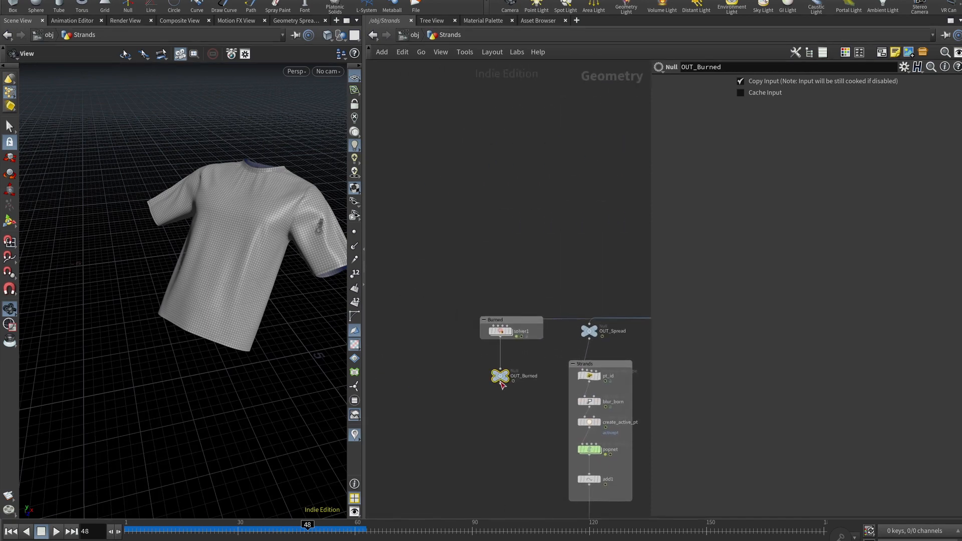
middle_drag(532, 279, 429, 301)
middle_drag(477, 273, 471, 274)
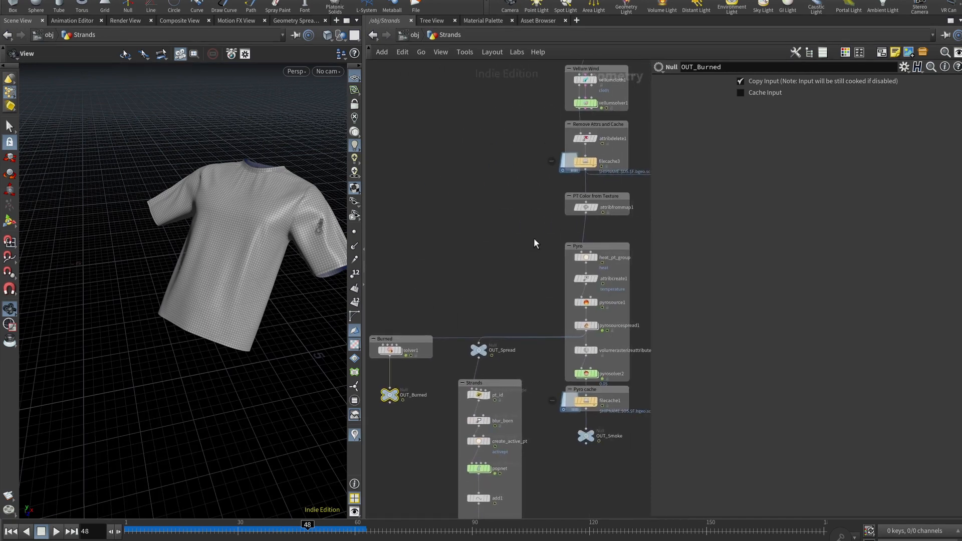
click(591, 212)
middle_drag(413, 390, 440, 301)
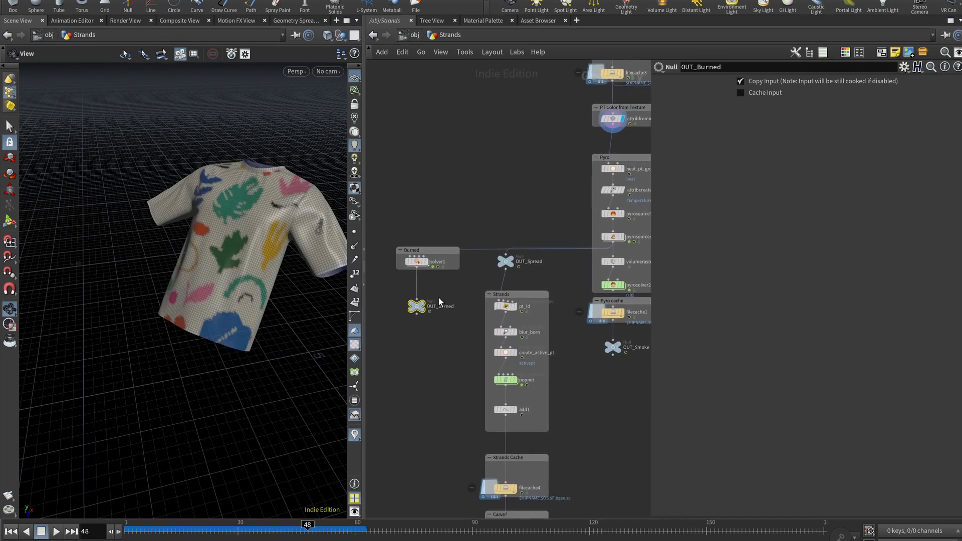
click(425, 303)
middle_drag(531, 163, 388, 293)
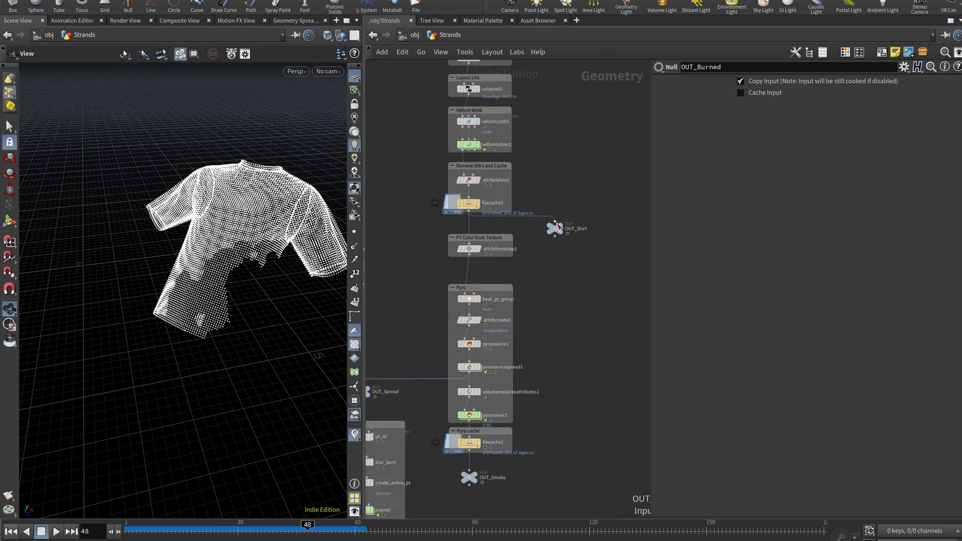
click(557, 227)
- Go back into the Shirt object's network and inspect the attribtransfer1 output from another angle
click(414, 35)
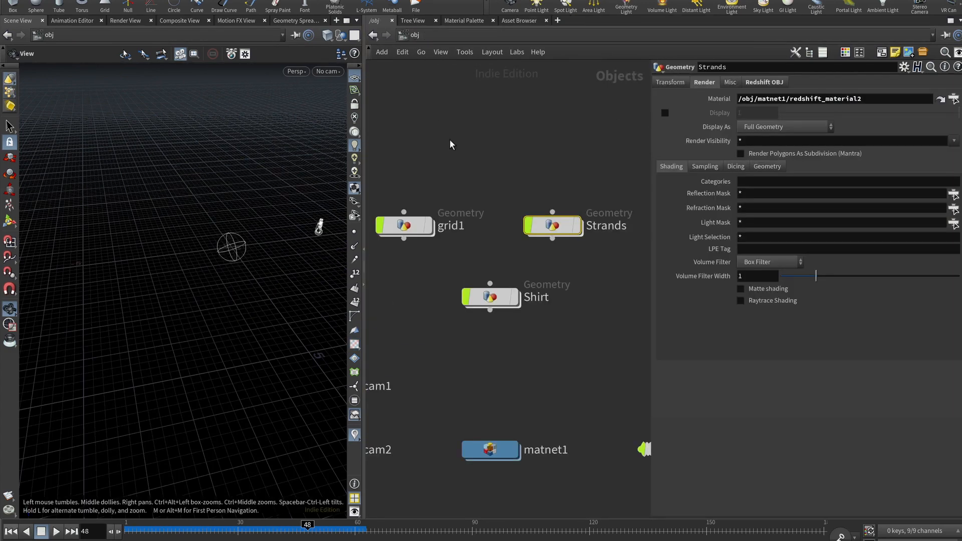
mouse_move(489, 301)
mouse_move(529, 231)
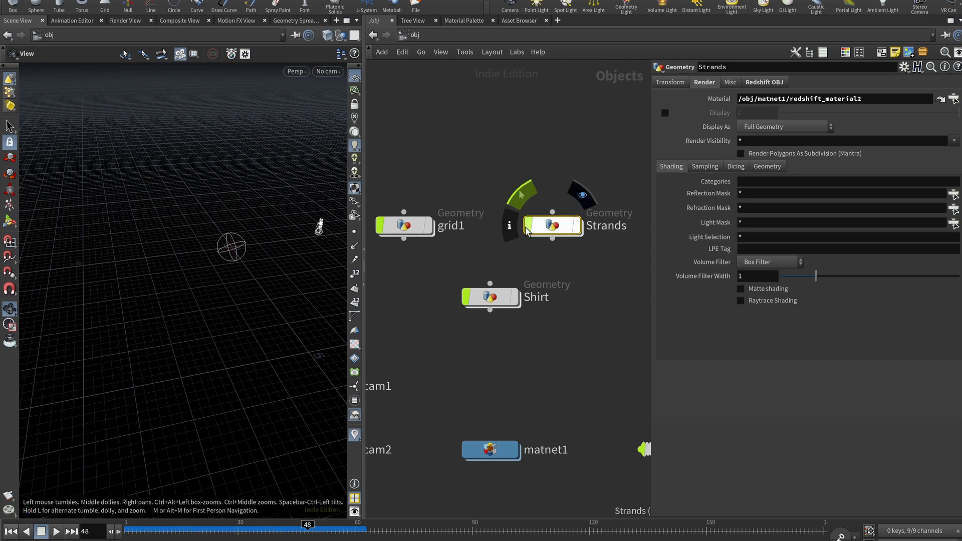
double_click(494, 297)
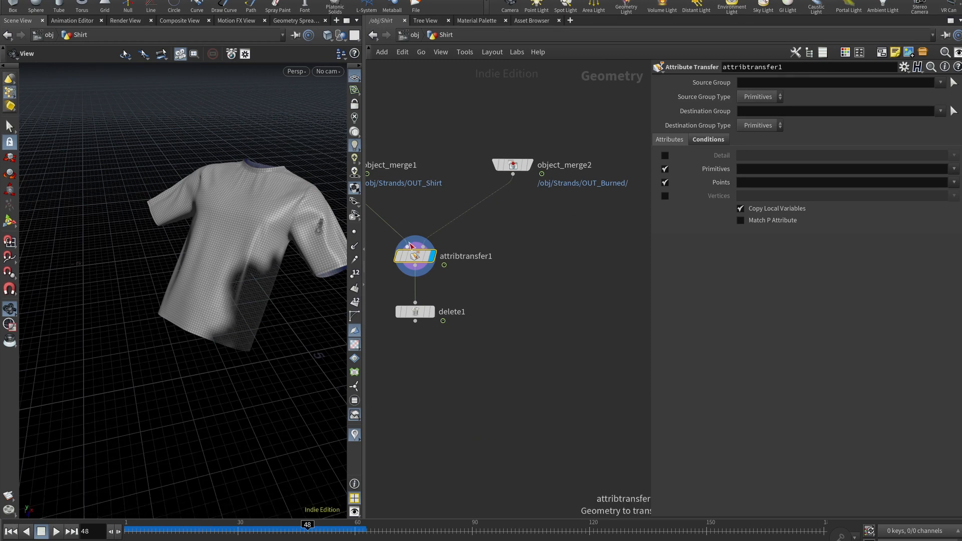
drag(275, 317, 231, 326)
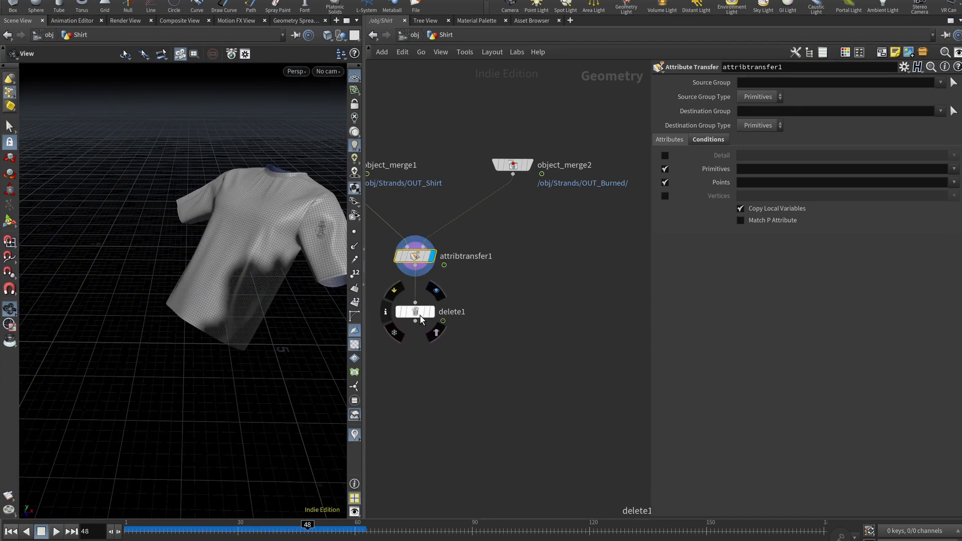
- Examine the full filter expression of delete1 and display its output on the shirt
click(432, 313)
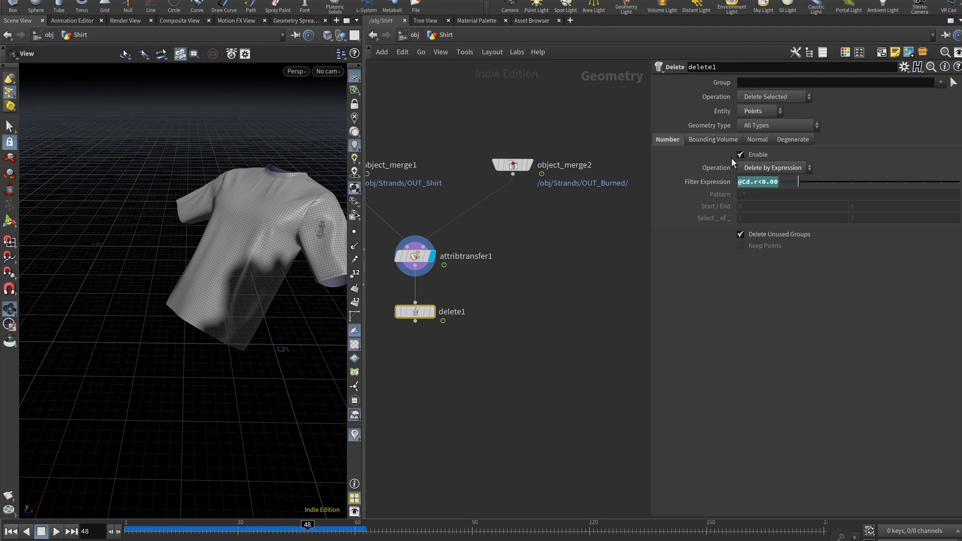
click(727, 183)
click(726, 183)
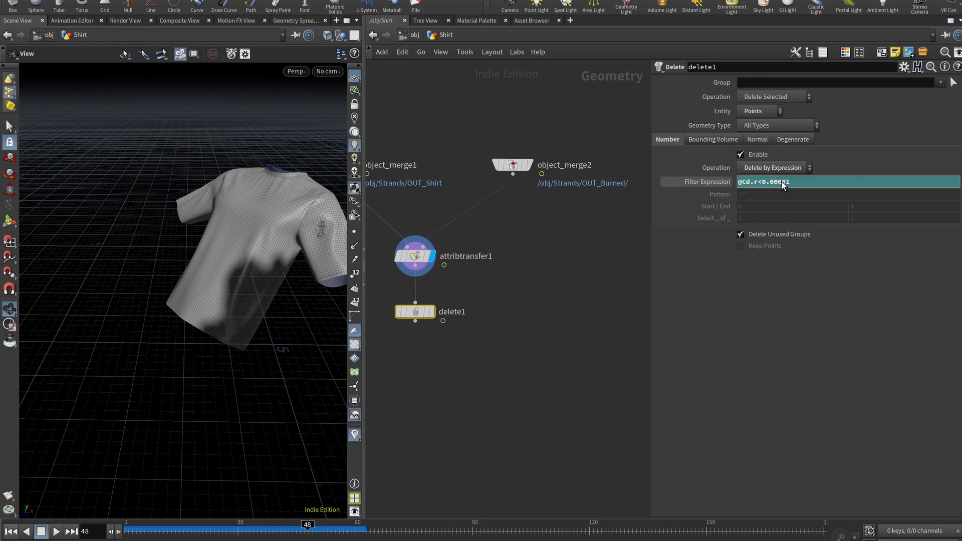
click(434, 311)
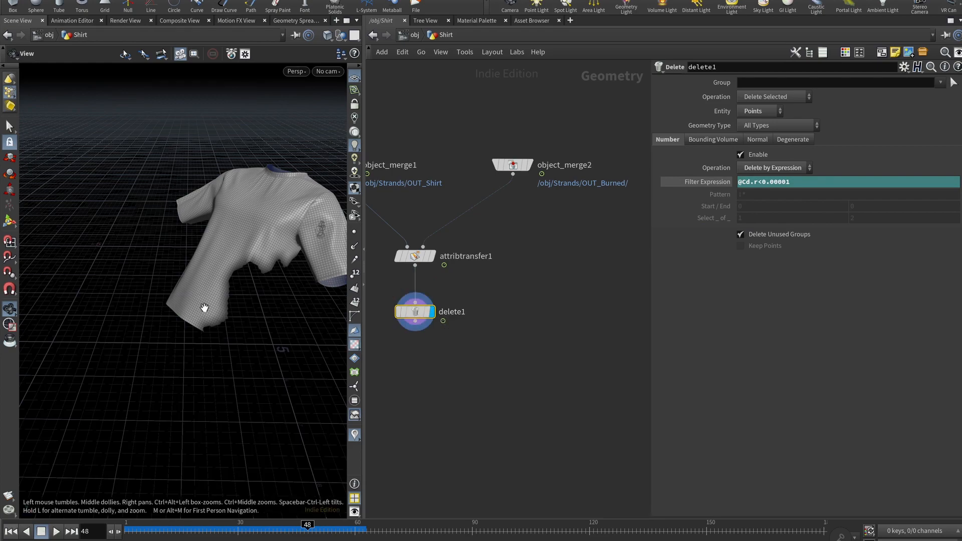
drag(204, 307, 215, 326)
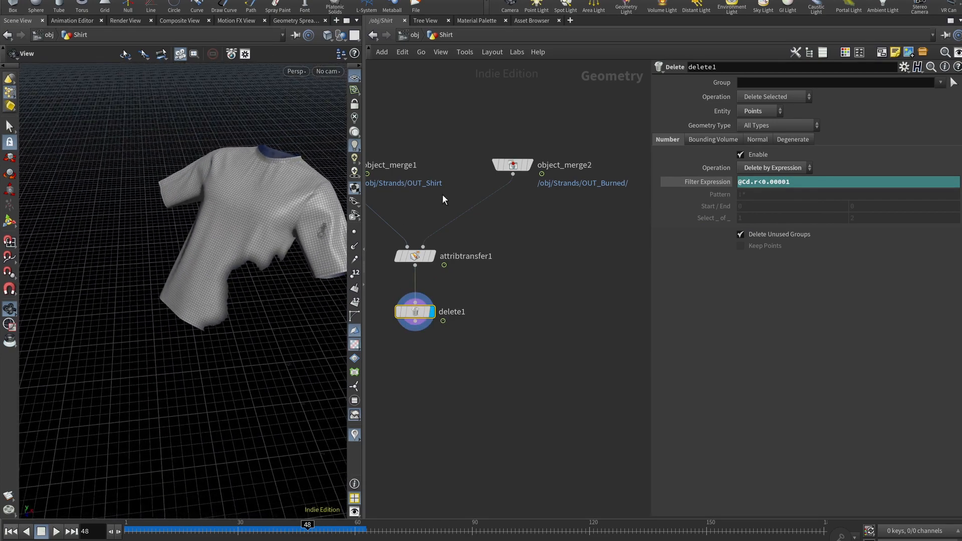
- Return to the object level and turn on the display of the Shirt and Strands objects
key(u)
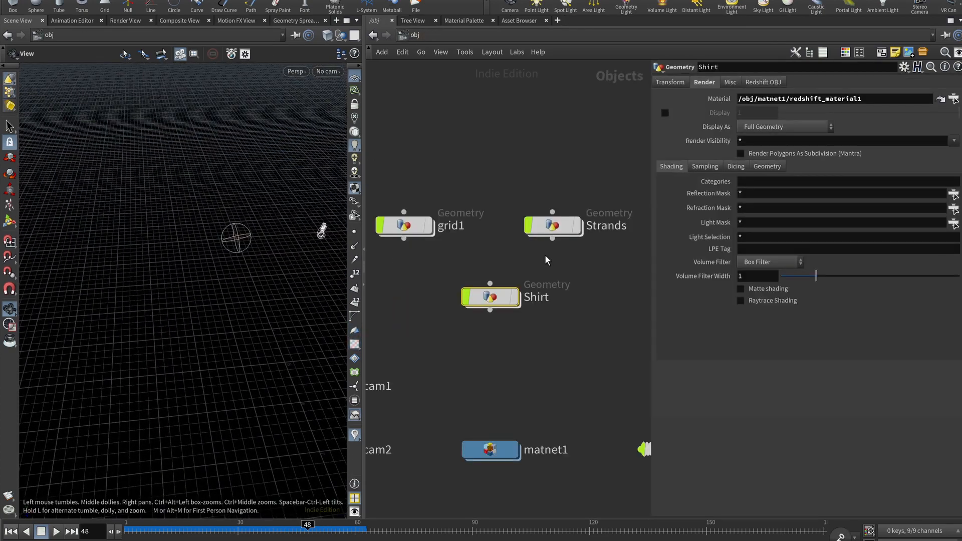
click(514, 296)
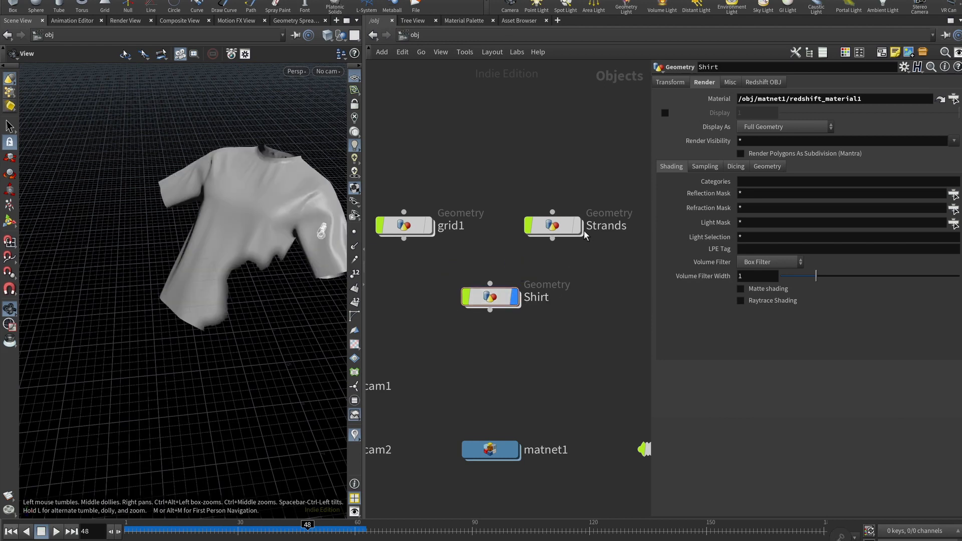
click(578, 229)
- Display filecache4 in the Strands network and view the strands together with the shirt at the object level
double_click(563, 228)
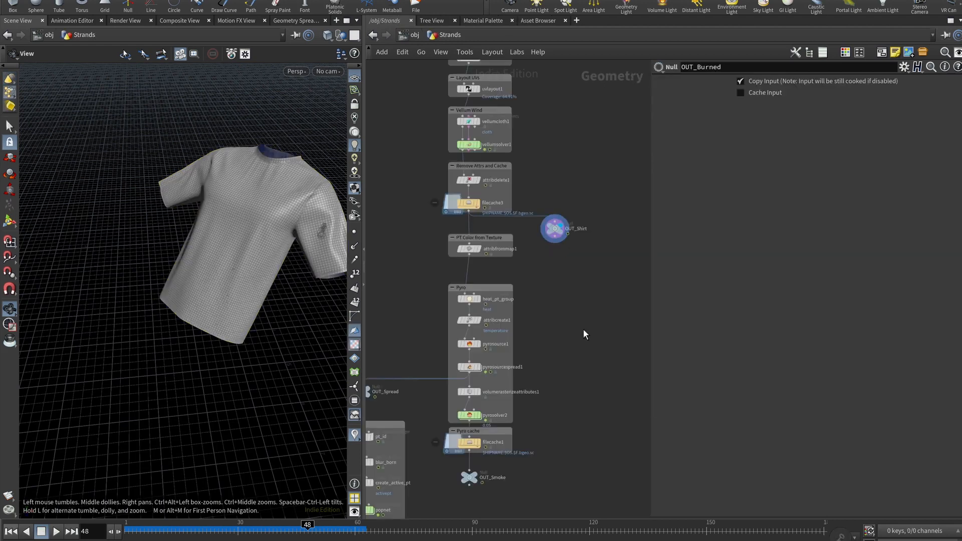
middle_drag(584, 329, 579, 94)
middle_drag(479, 358, 597, 230)
scroll(597, 230, up, 2)
click(461, 261)
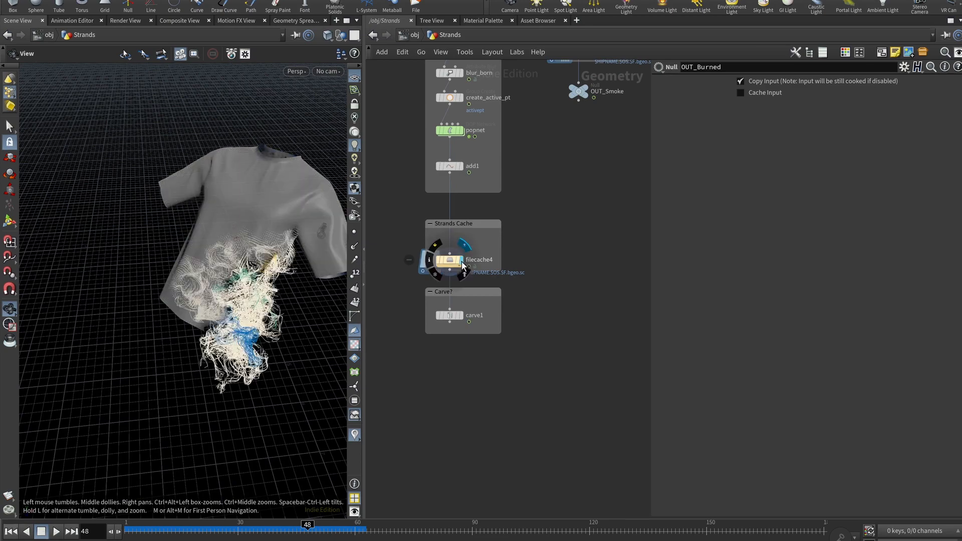
click(412, 35)
drag(219, 309, 255, 300)
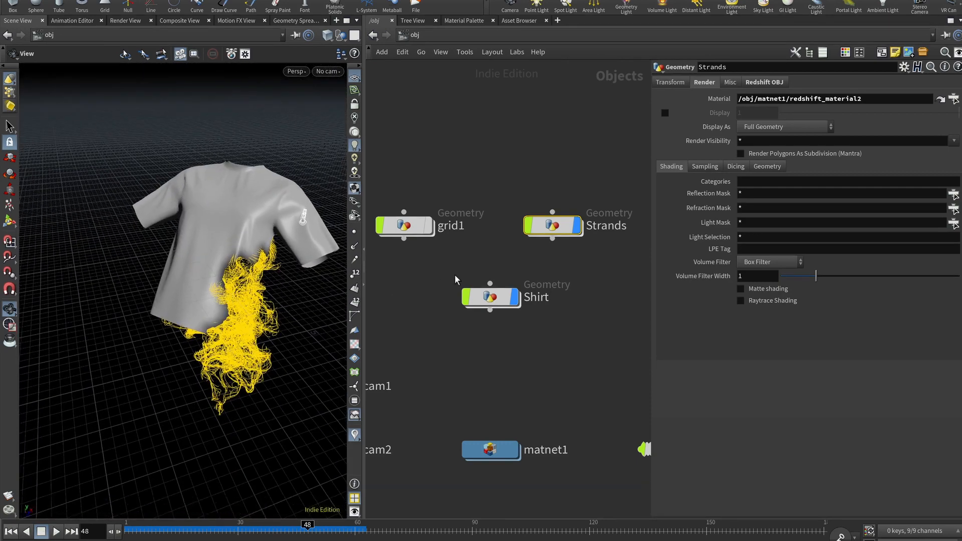
- Open the popnet inside the Strands network and show the parameters of staticobject3
double_click(551, 228)
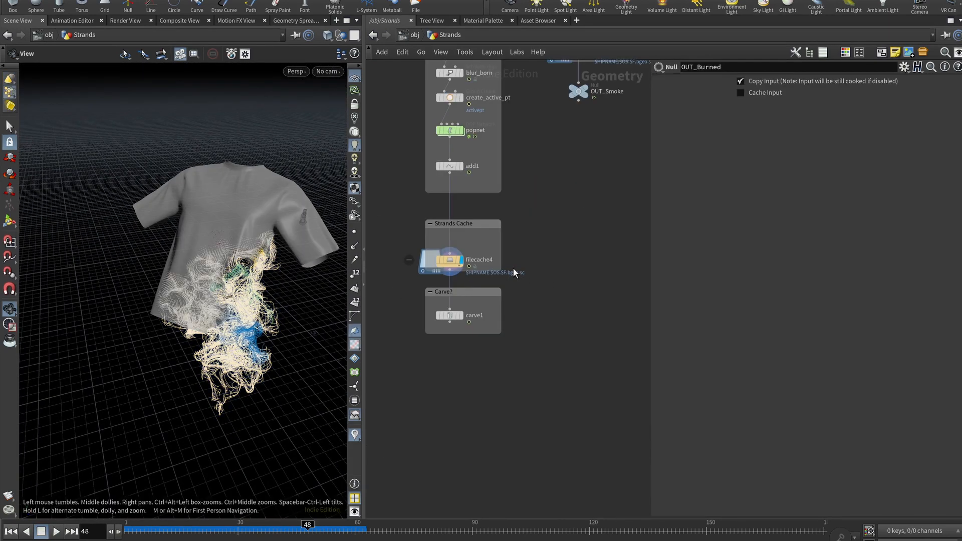
double_click(502, 333)
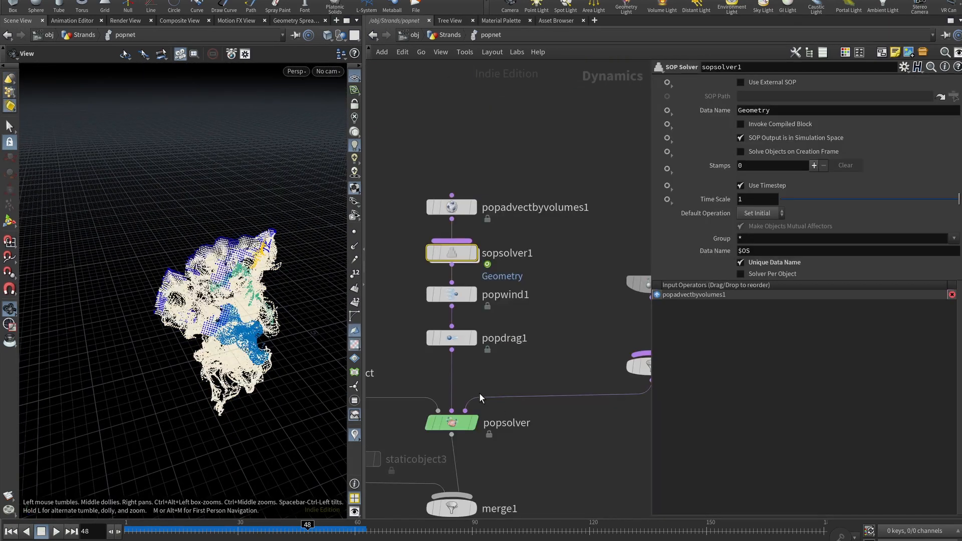
middle_drag(520, 481, 575, 326)
middle_drag(429, 397, 448, 395)
click(441, 318)
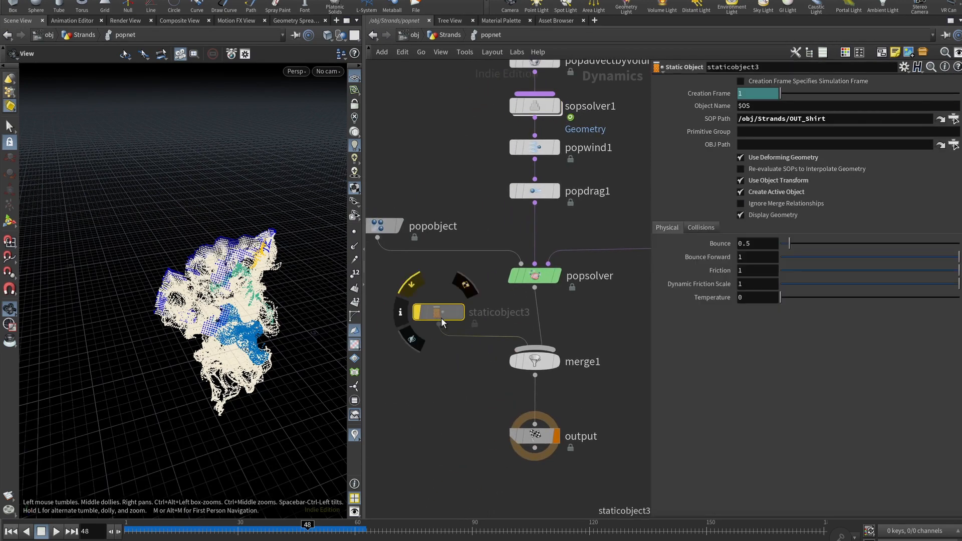
- Check the SOP path of staticobject3, activate the bypassed node and rewind the timeline to frame 1
click(847, 117)
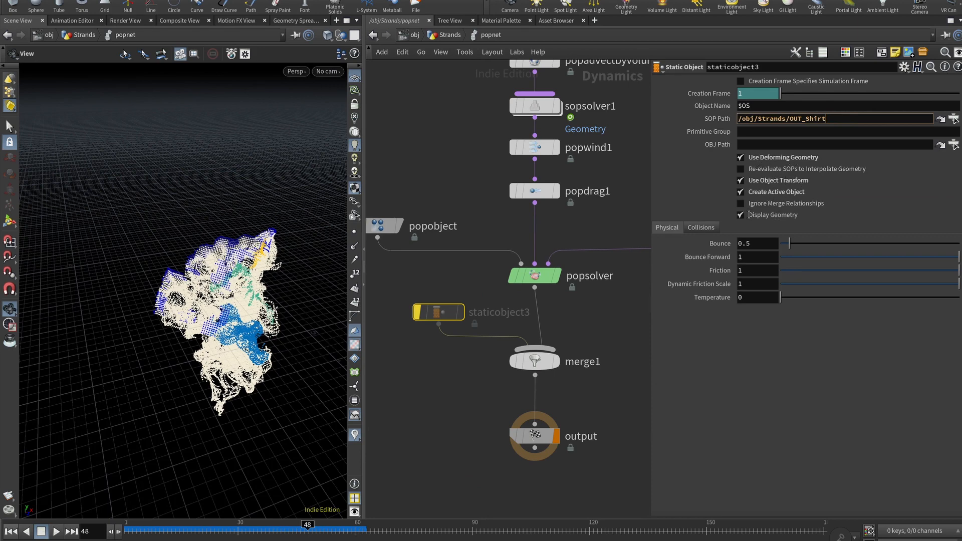
click(419, 311)
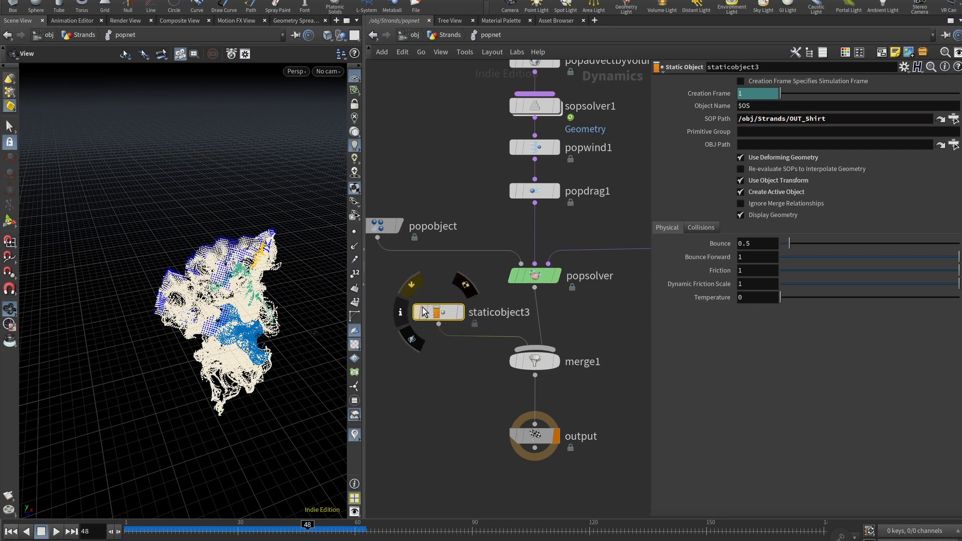
click(10, 532)
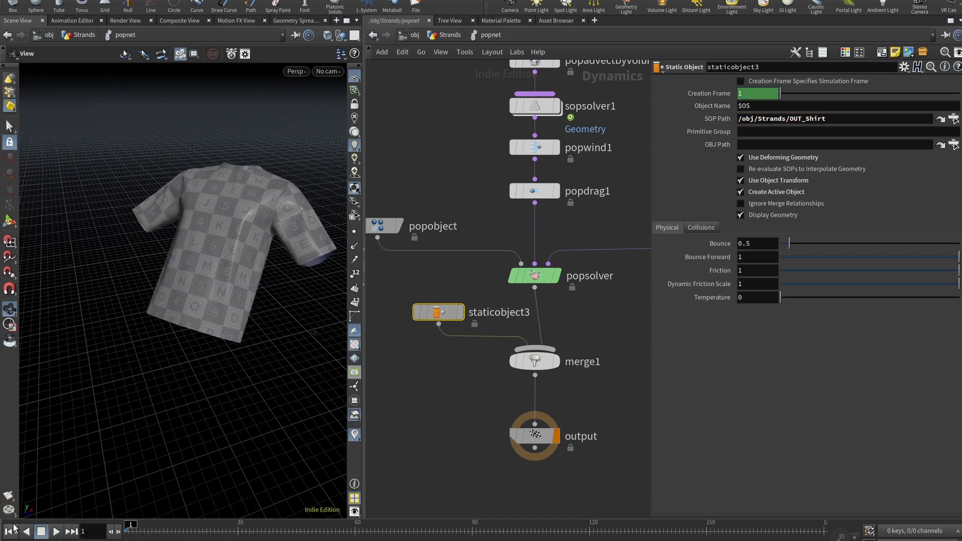
- Play the particle simulation with the shirt collision active, stop it around frame 57 and inspect the shirt from below
drag(203, 312, 257, 242)
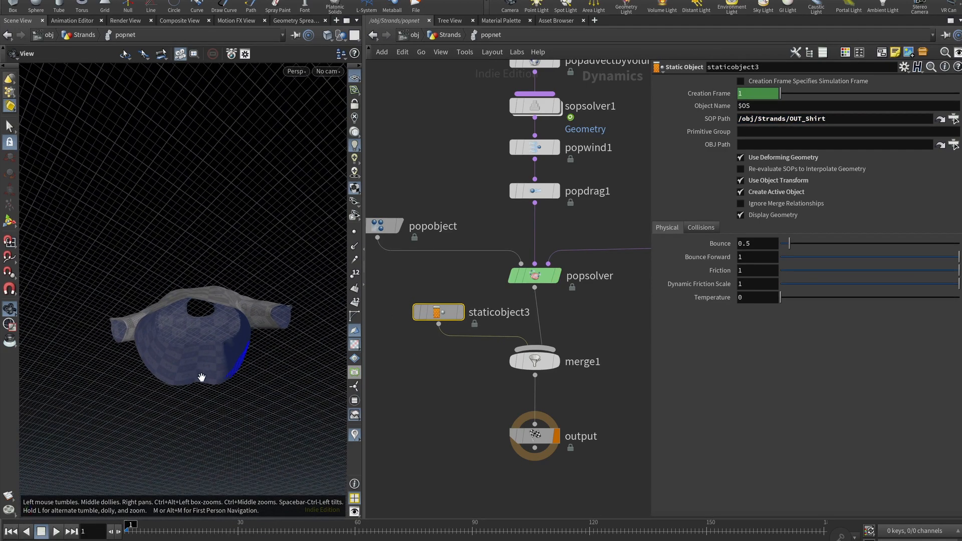
drag(200, 376, 216, 357)
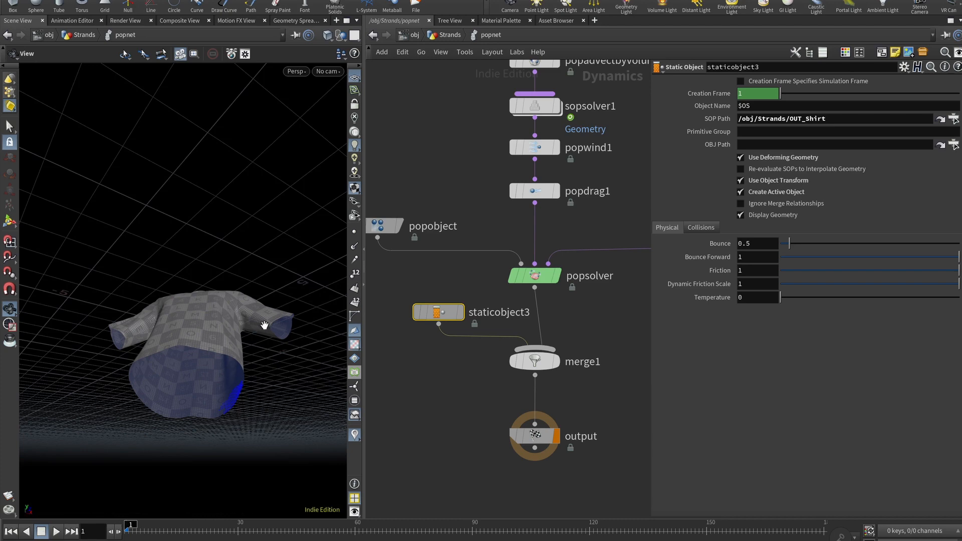
drag(250, 308, 234, 347)
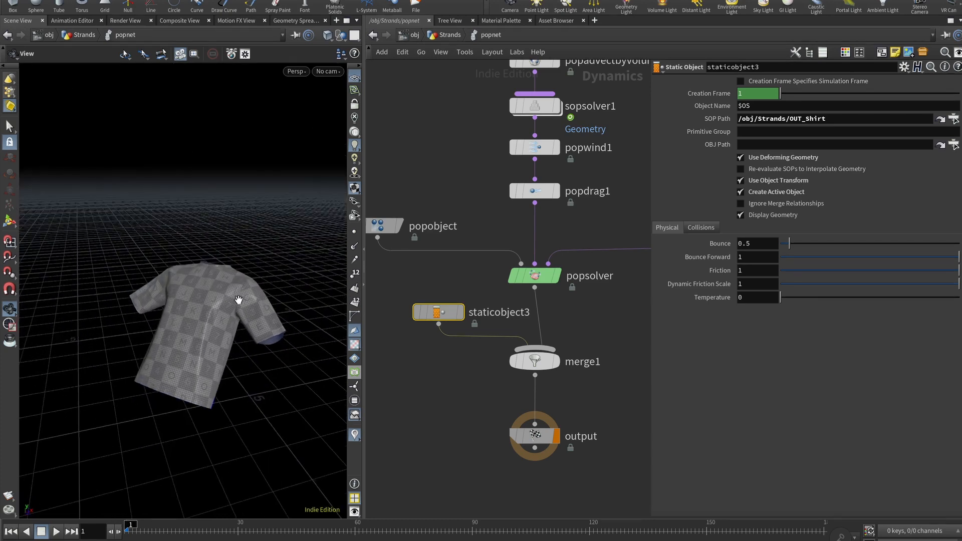
mouse_move(241, 302)
mouse_down()
mouse_move(238, 310)
mouse_move(242, 271)
mouse_move(243, 283)
mouse_up()
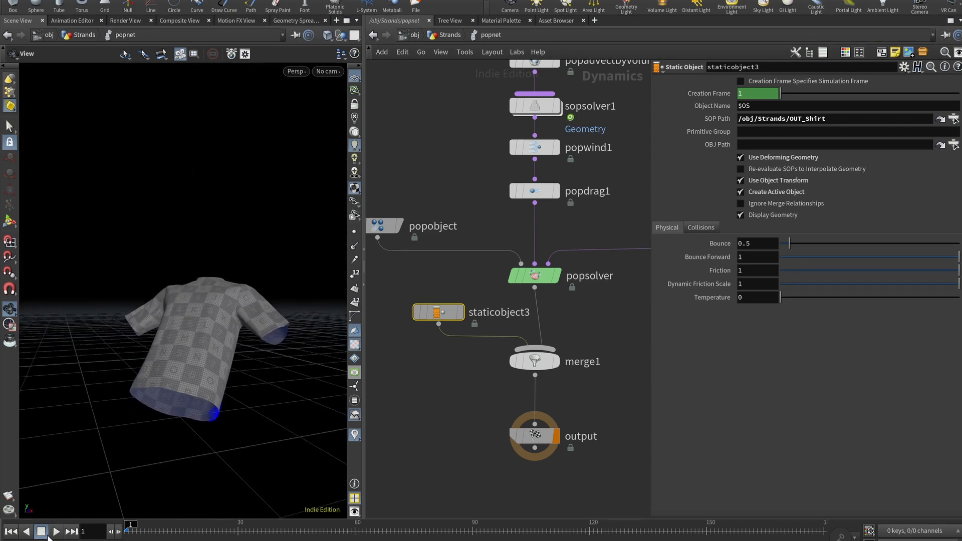
click(55, 532)
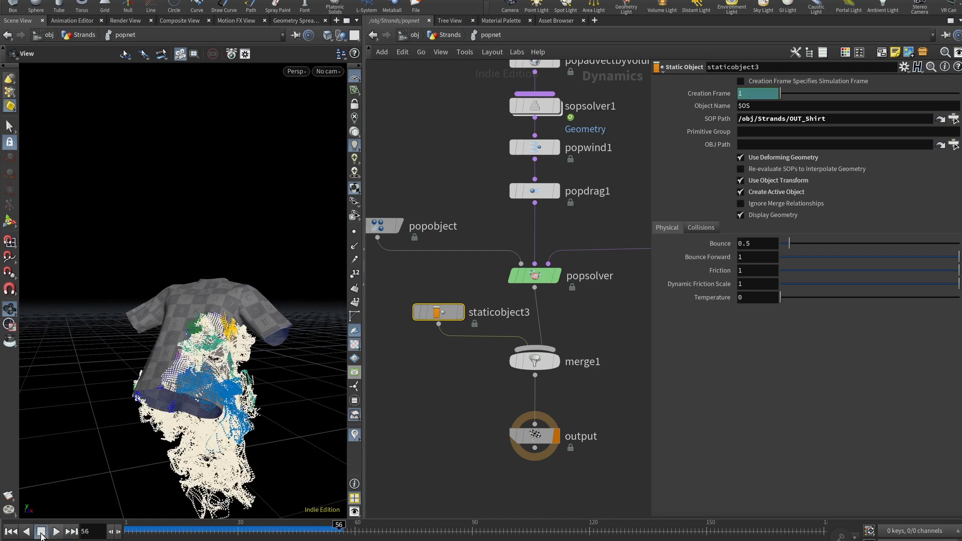
click(41, 532)
drag(154, 373, 175, 343)
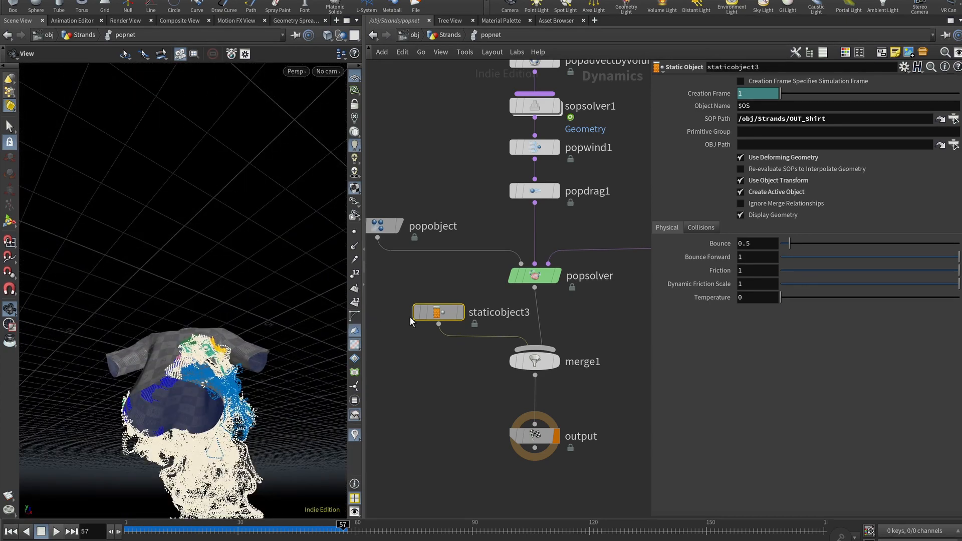
- Bypass staticobject3, rewind to frame 1 and replay the simulation up to frame 54
click(417, 312)
click(11, 532)
click(52, 531)
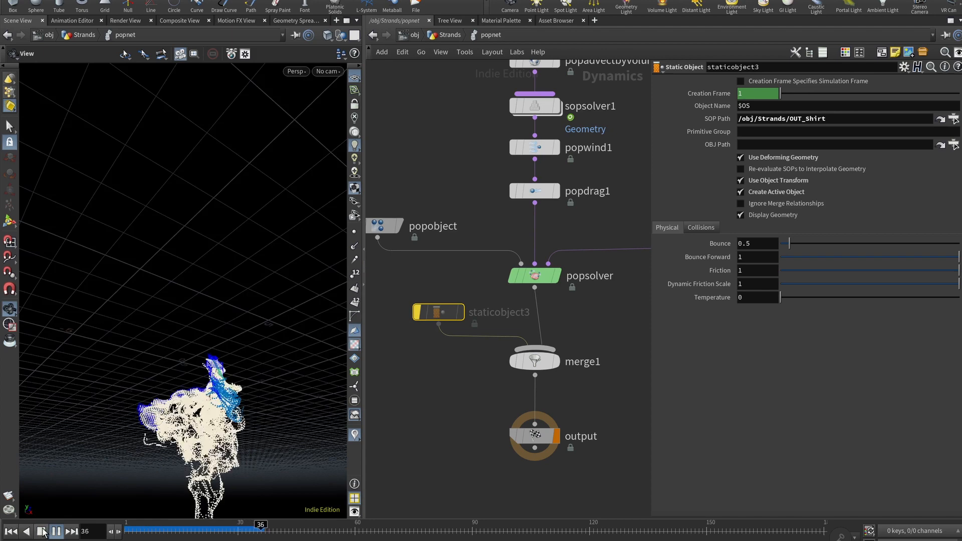
click(44, 532)
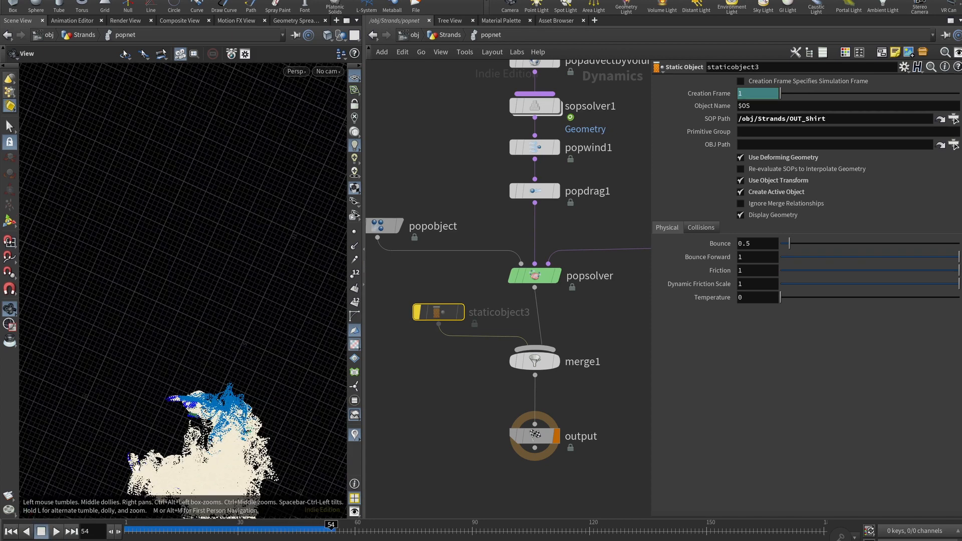
- Leave the popnet, return to the object level and look through cam1
click(434, 34)
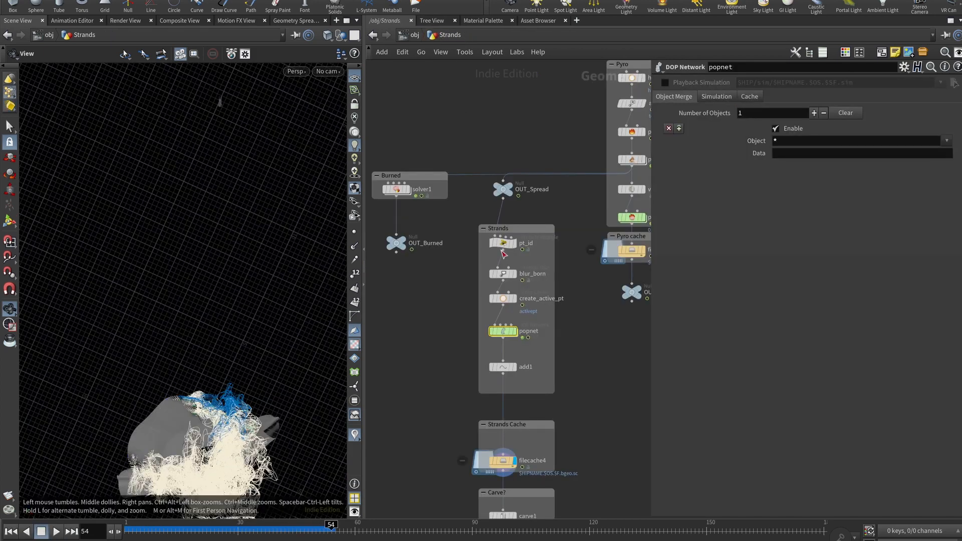
middle_drag(394, 414, 404, 369)
drag(243, 372, 236, 332)
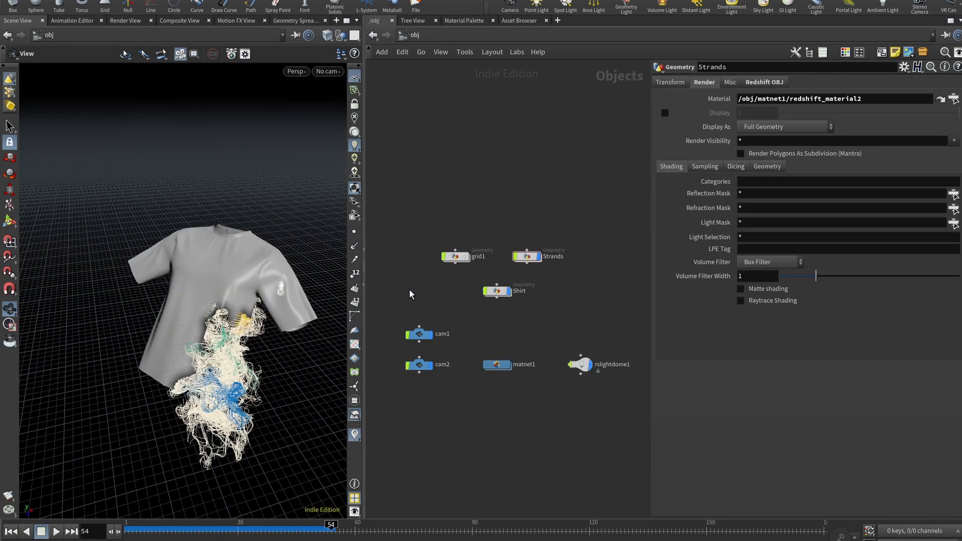
click(338, 69)
click(351, 120)
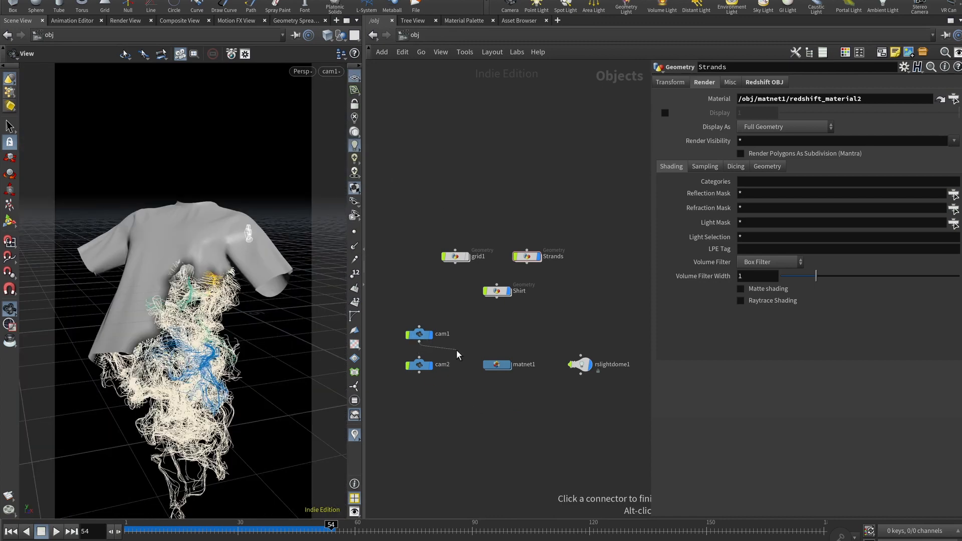
- Show the view settings of cam1 and switch to the RS_Vertical desktop layout
click(416, 338)
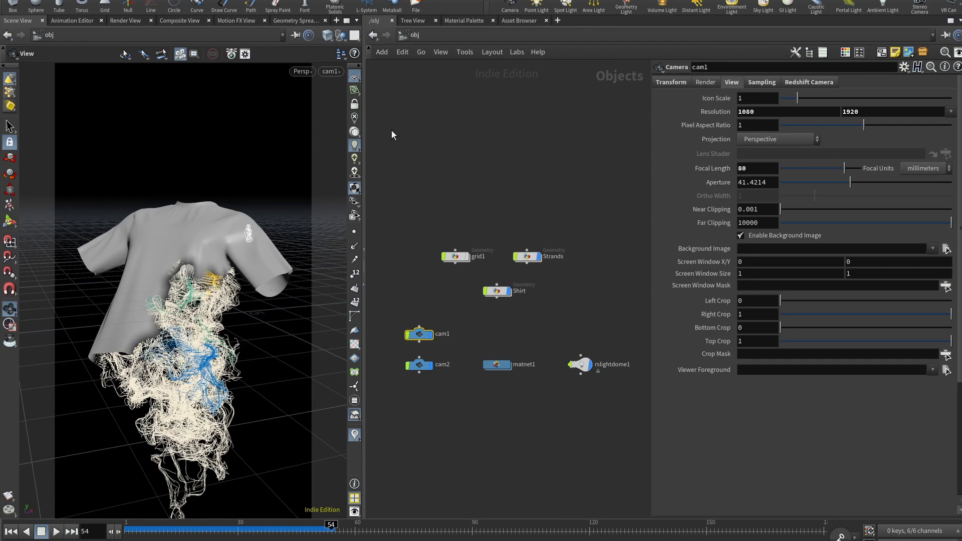
click(469, 145)
click(270, 0)
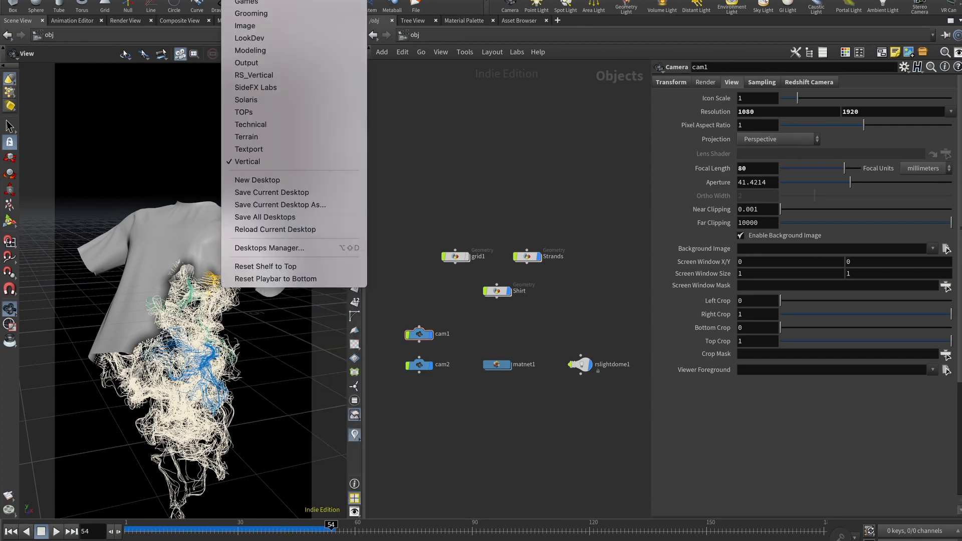
mouse_move(240, 0)
click(256, 75)
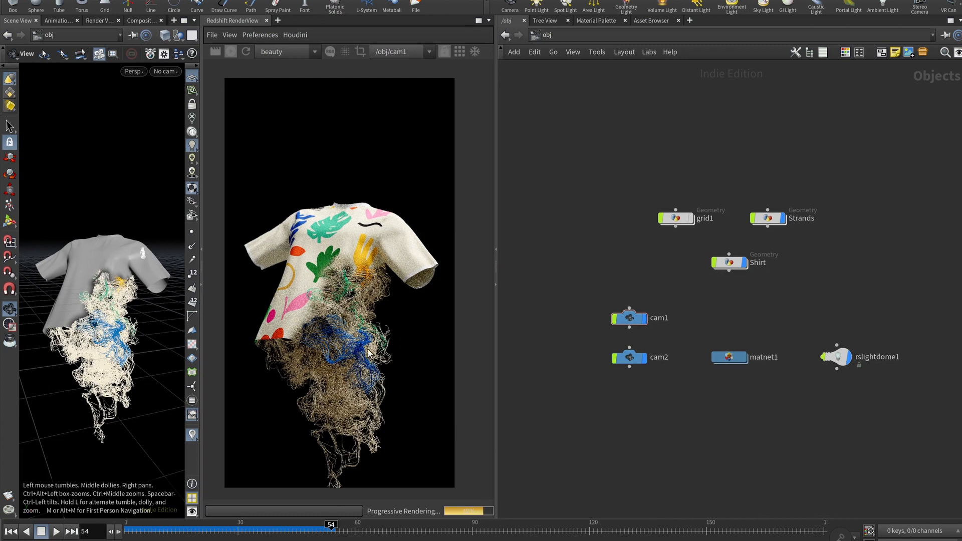
- Show the parameters of rslightdome1 and place the node directly below matnet1
click(832, 356)
key(p)
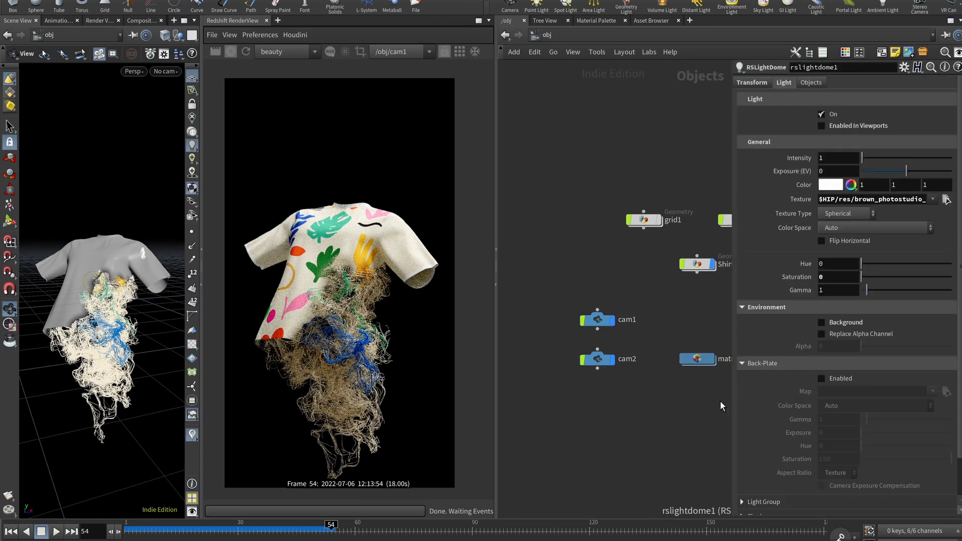
middle_drag(709, 419, 600, 415)
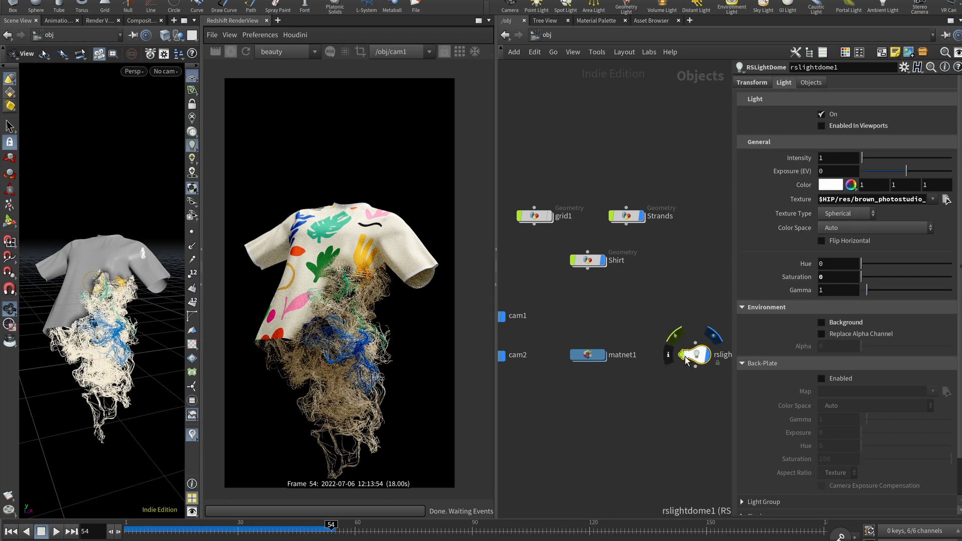
drag(696, 353, 588, 395)
click(608, 304)
middle_drag(607, 304, 637, 286)
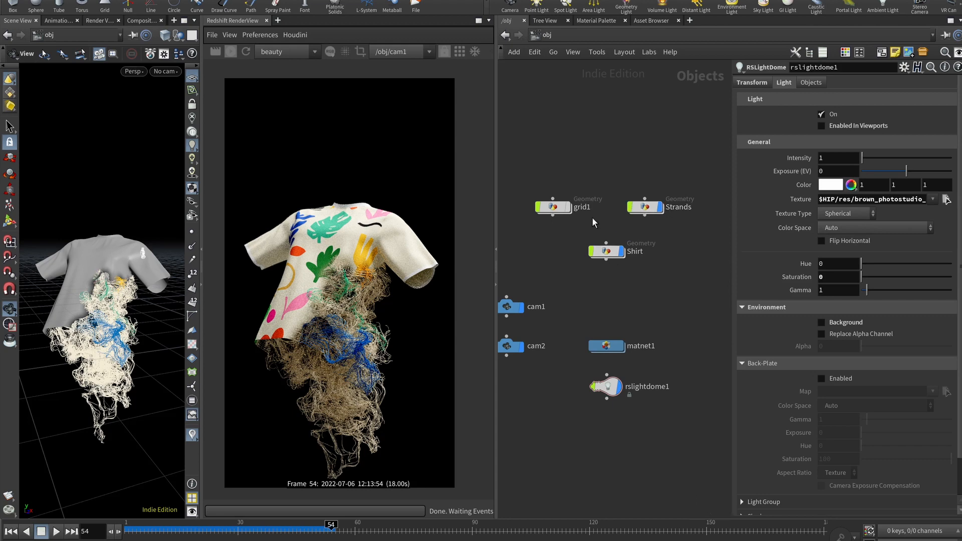
- Turn the display of grid1 on and off again to check it as the render background
click(569, 208)
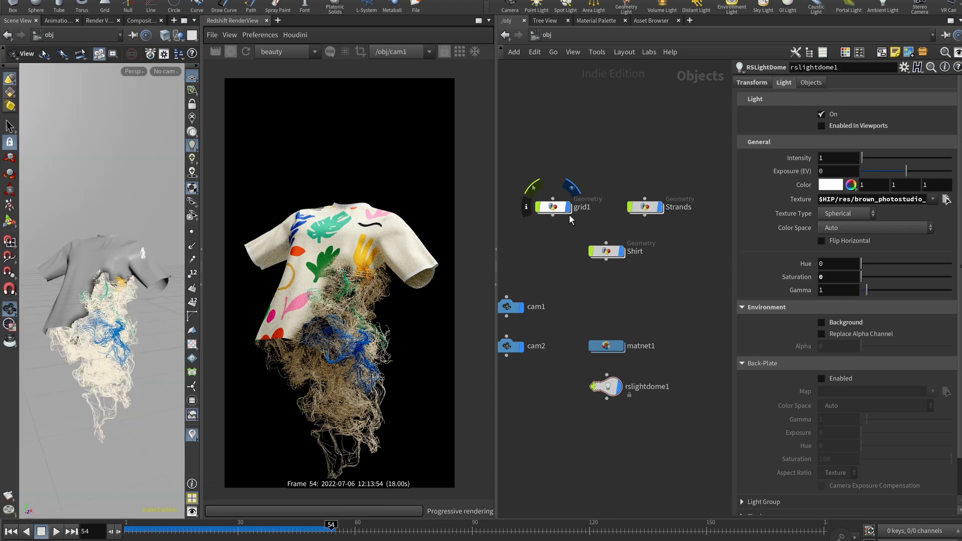
click(569, 209)
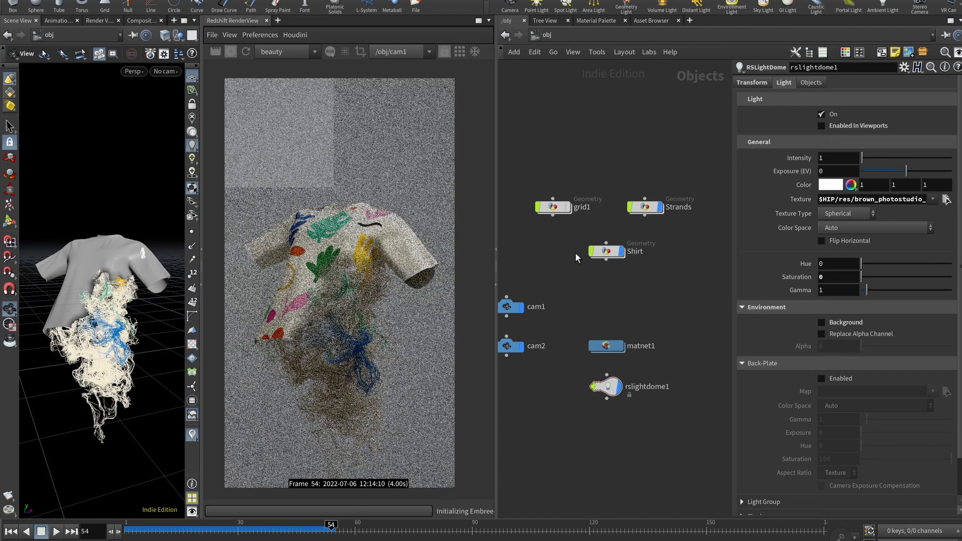
middle_drag(660, 304, 642, 271)
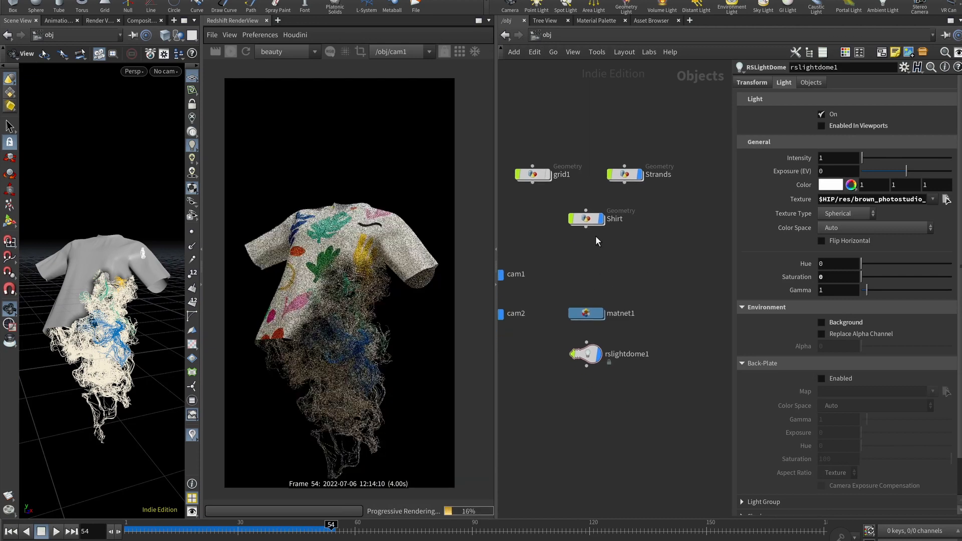
- Open matnet1 and rename redshift_material1 as shirt_material
click(586, 317)
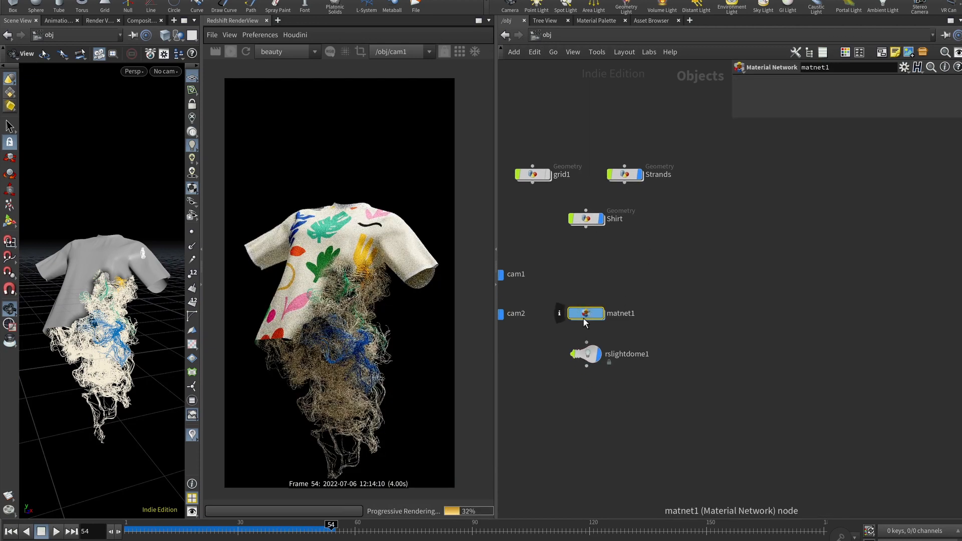
double_click(586, 315)
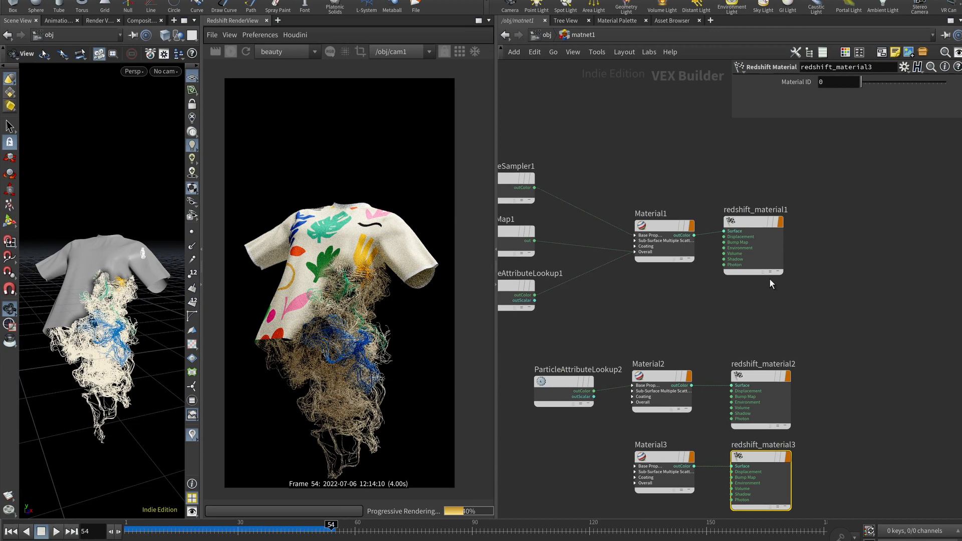
double_click(756, 211)
text(shirt_mate)
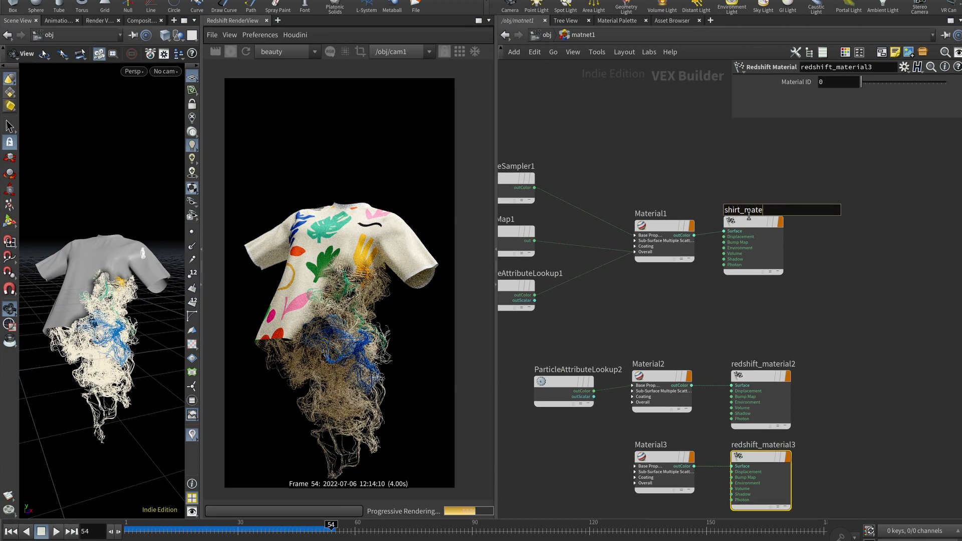
text(rial)
key(Return)
- Rename redshift_material2 as strand_material and redshift_material3 as grid_material
double_click(764, 364)
text(st)
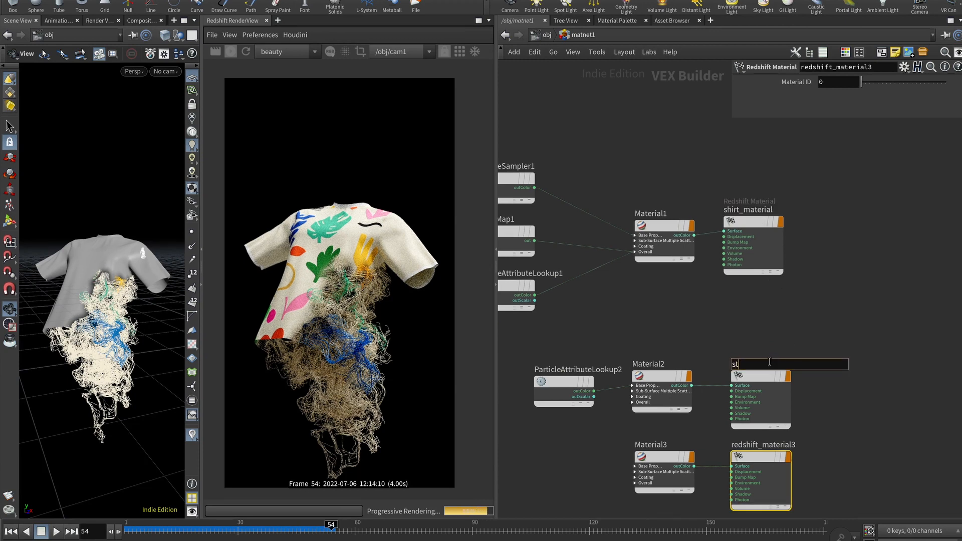
text(rand_material)
key(Return)
double_click(771, 445)
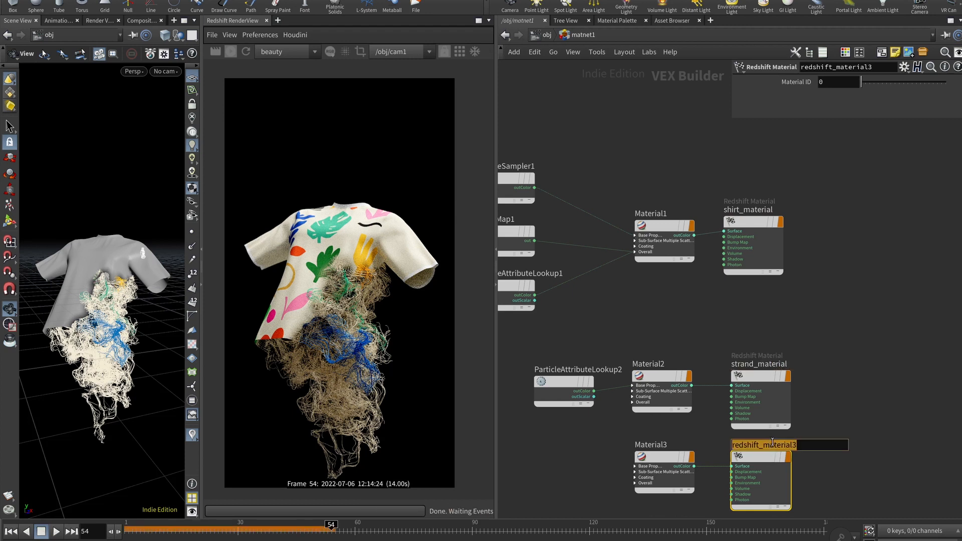
text(grid_material)
key(Return)
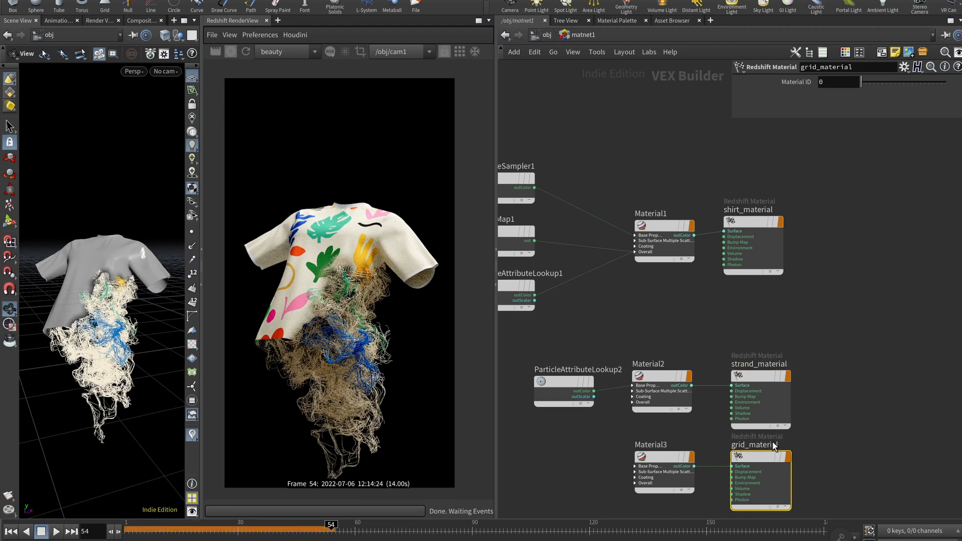
- Return to the object level and check the Strands object's Redshift strand settings and assigned material
click(547, 35)
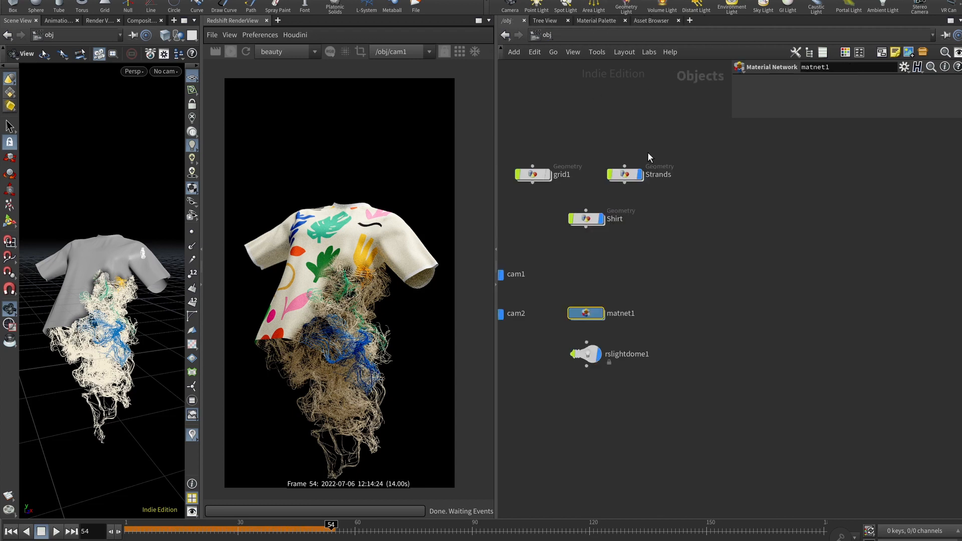
click(624, 173)
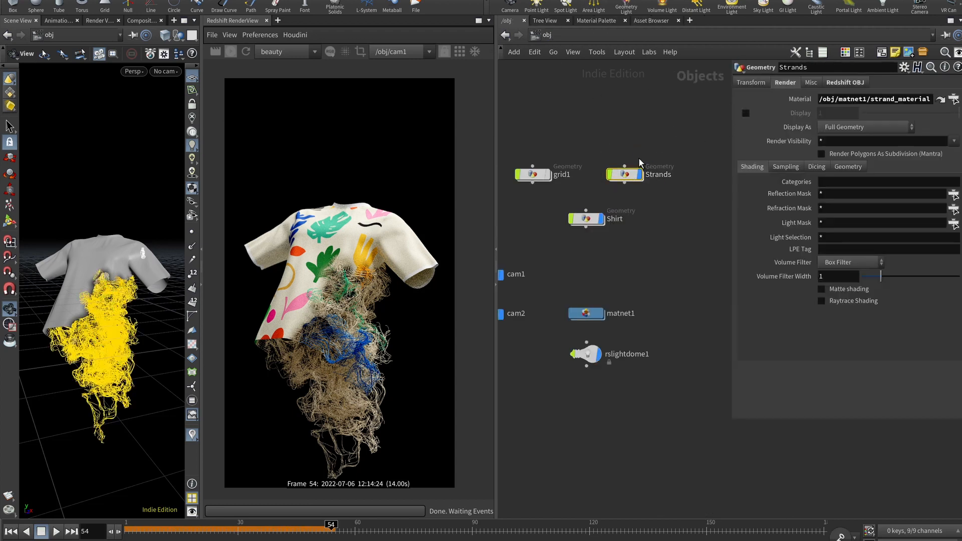
click(844, 84)
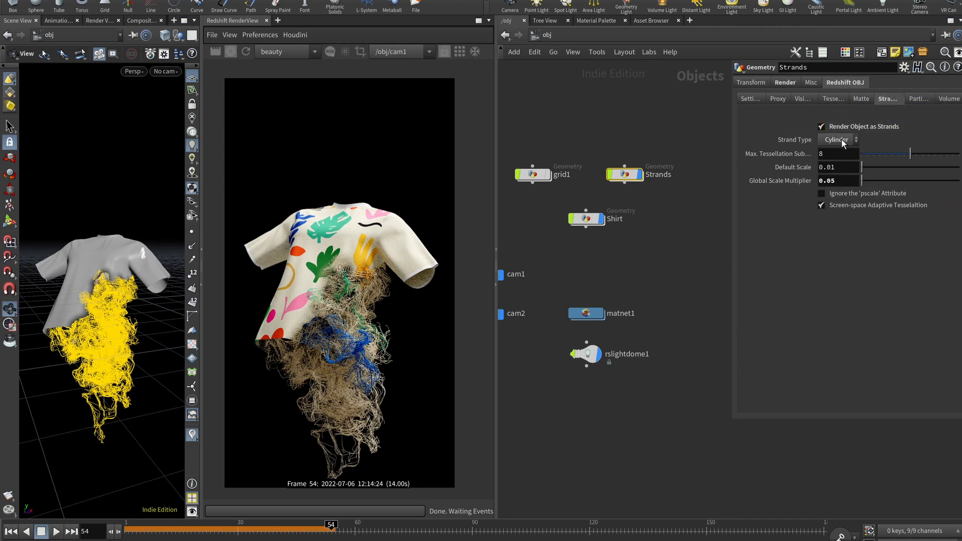
click(840, 182)
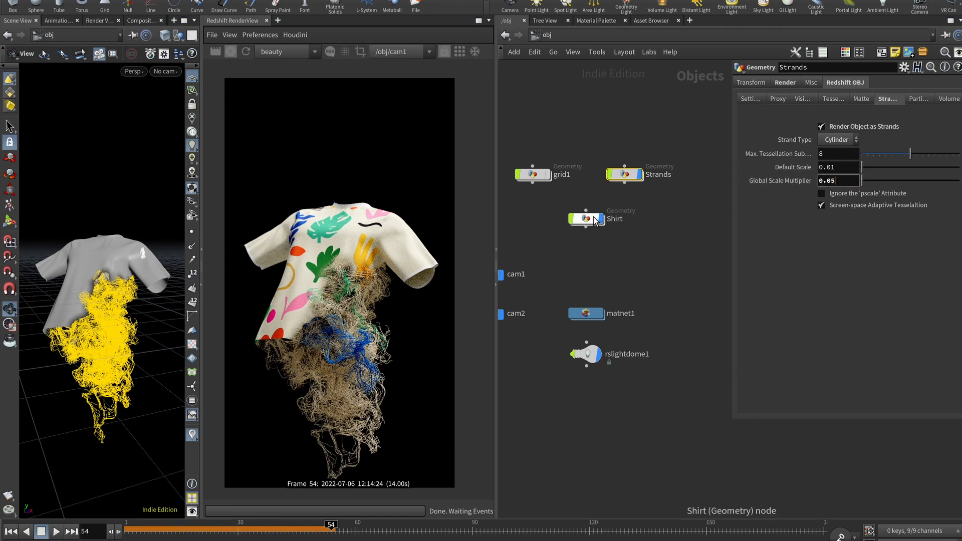
click(785, 83)
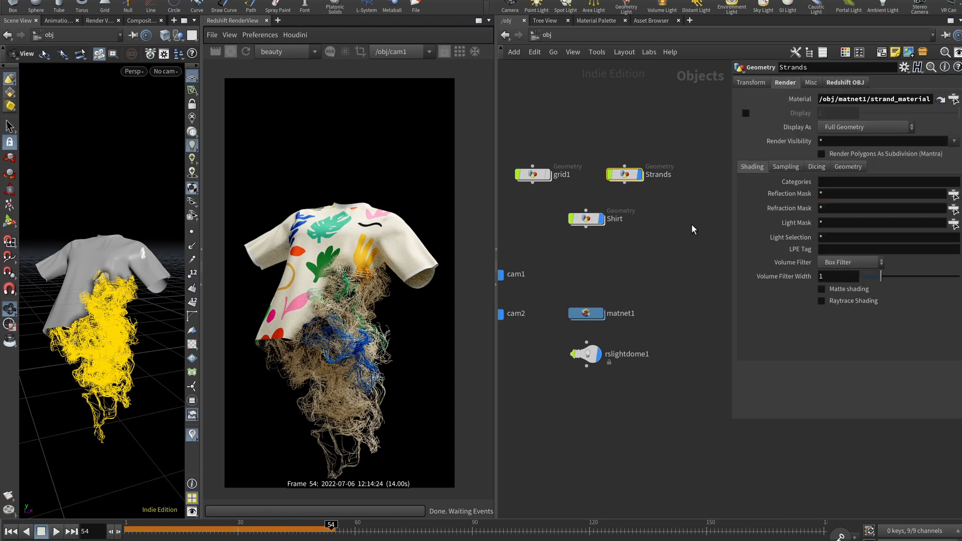
click(593, 221)
double_click(593, 221)
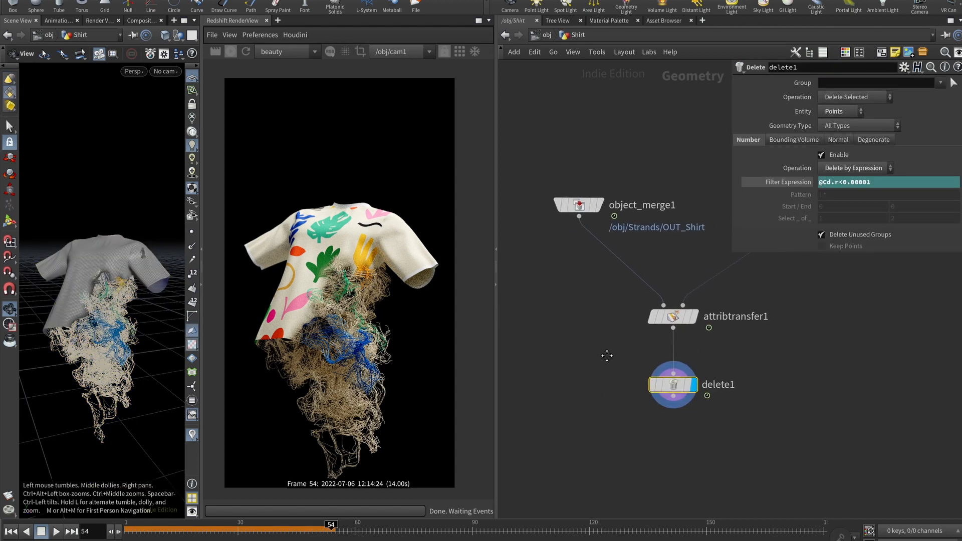
click(553, 35)
- Reopen matnet1 and examine the parameters of Material1 and the TextureSampler1 that feeds it
double_click(595, 331)
middle_drag(660, 296, 680, 273)
scroll(732, 298, down, 3)
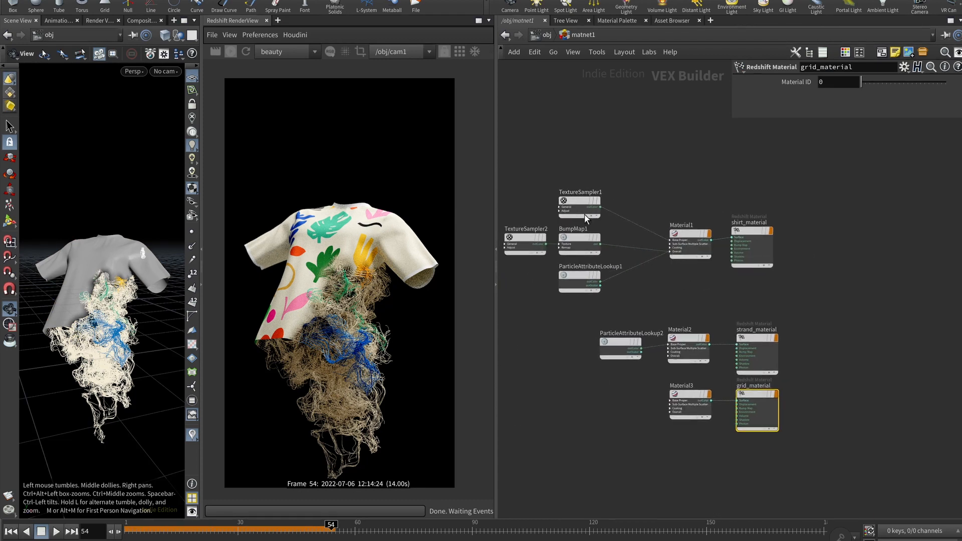
click(689, 236)
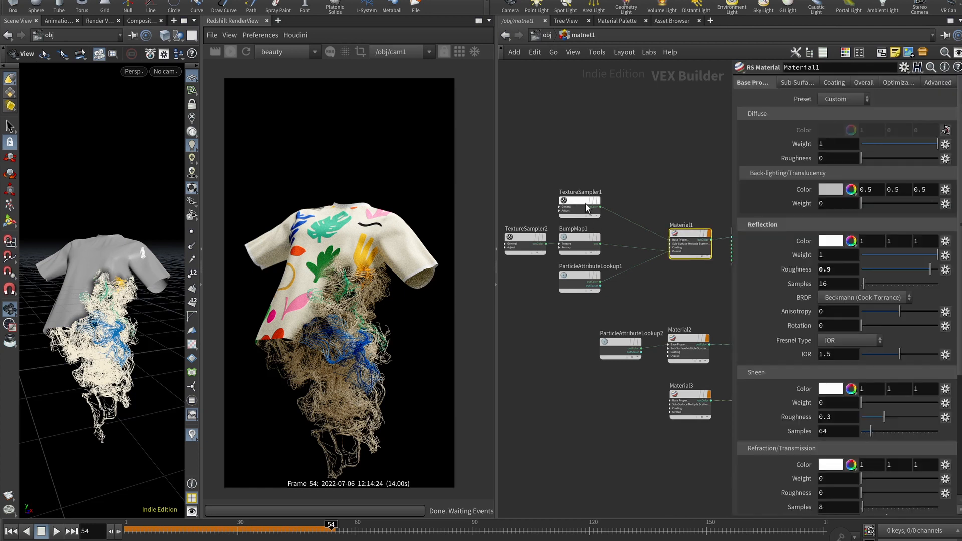
click(576, 203)
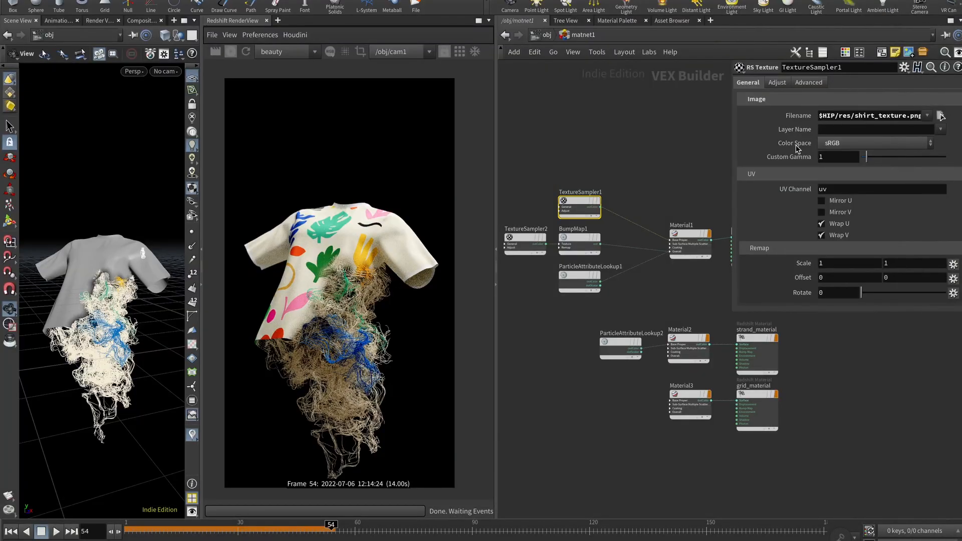
- Examine the parameters of TextureSampler2, BumpMap1 and ParticleAttributeLookup1 feeding Material1
click(530, 243)
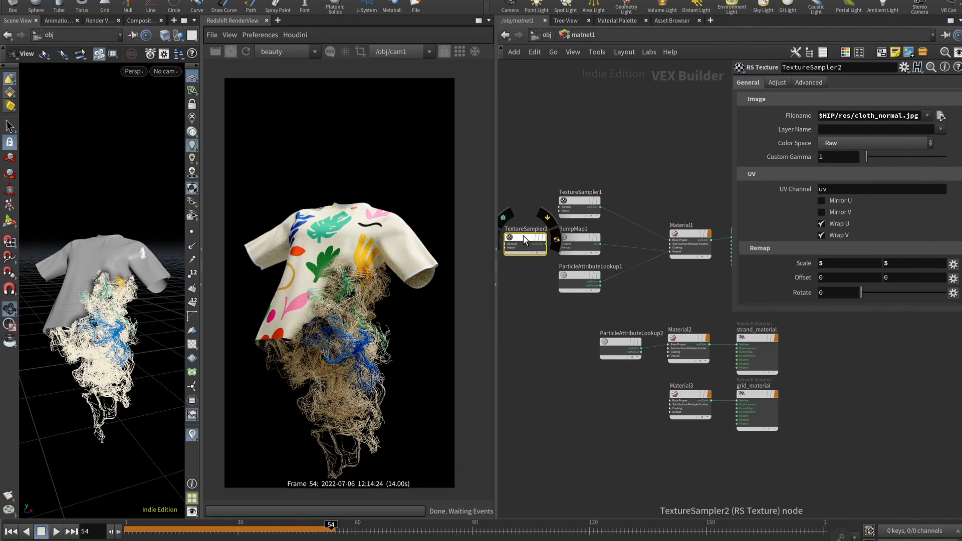
click(577, 241)
click(576, 237)
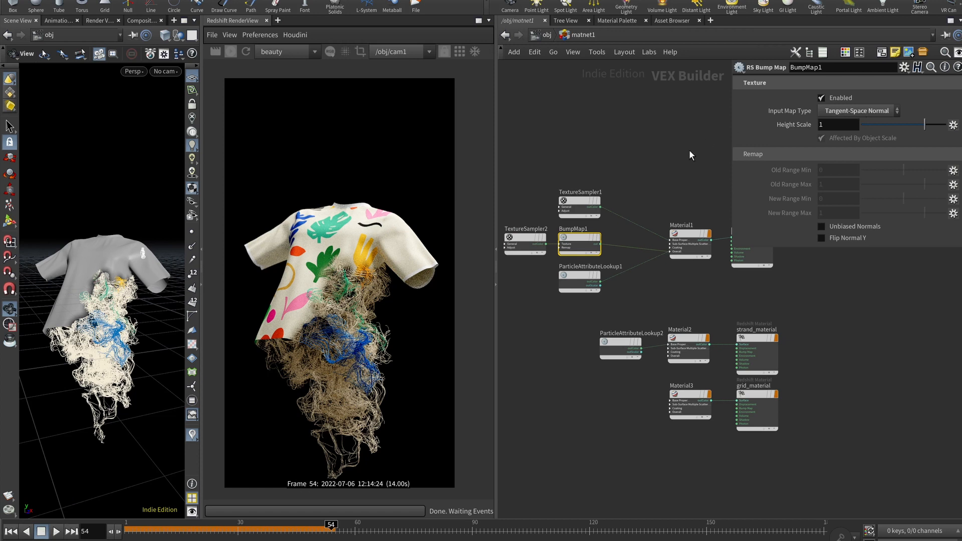
click(526, 238)
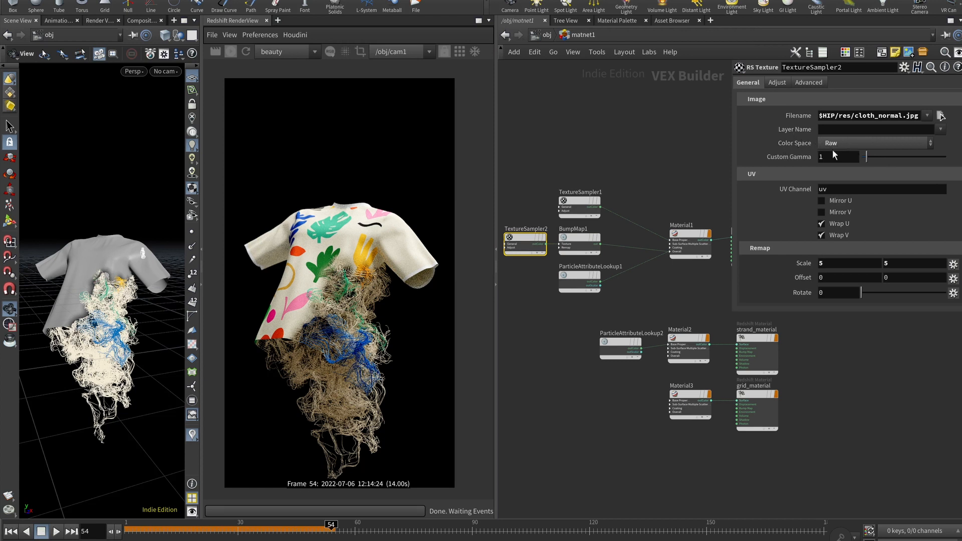
click(579, 279)
middle_drag(661, 301, 627, 268)
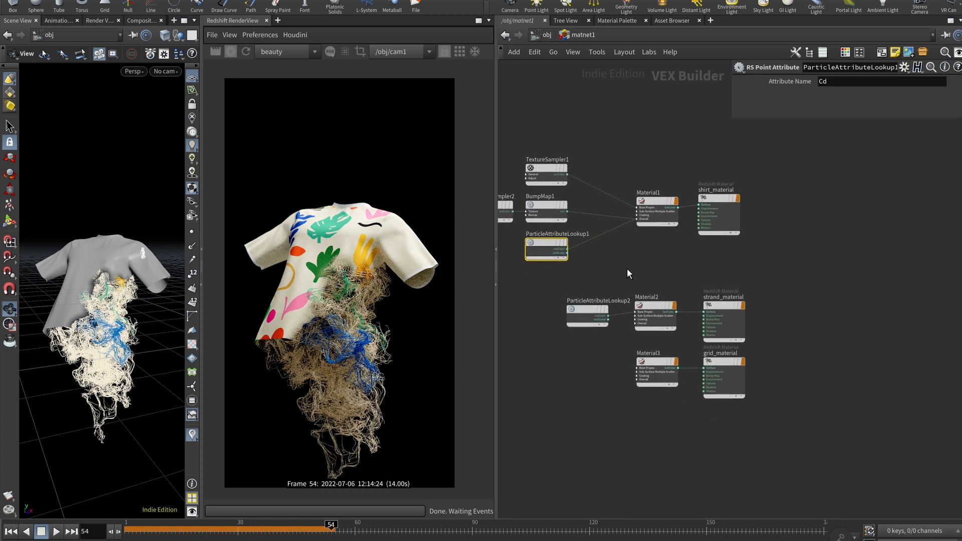
- Hide the Strands object and display attribtransfer1 instead of delete1 inside the Shirt network
mouse_move(560, 243)
click(544, 36)
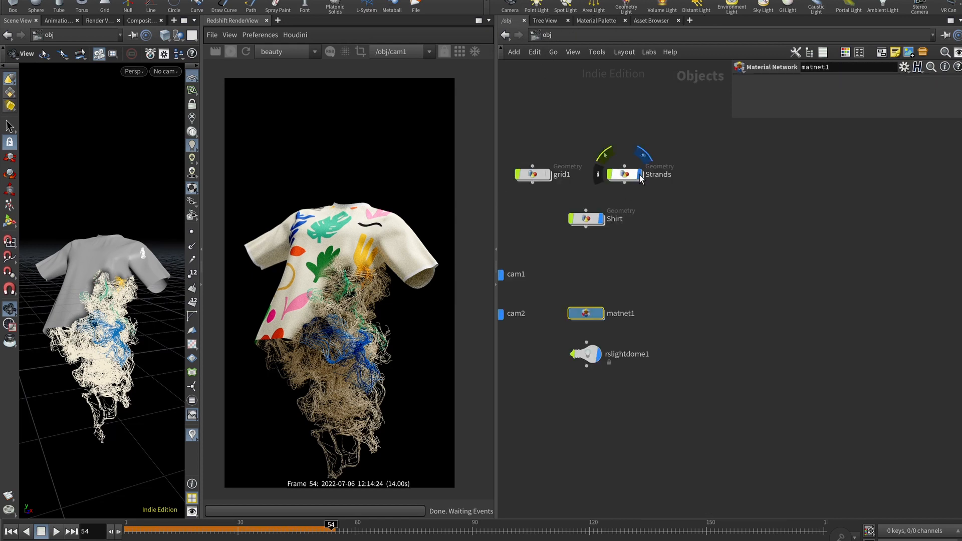
click(597, 219)
double_click(588, 219)
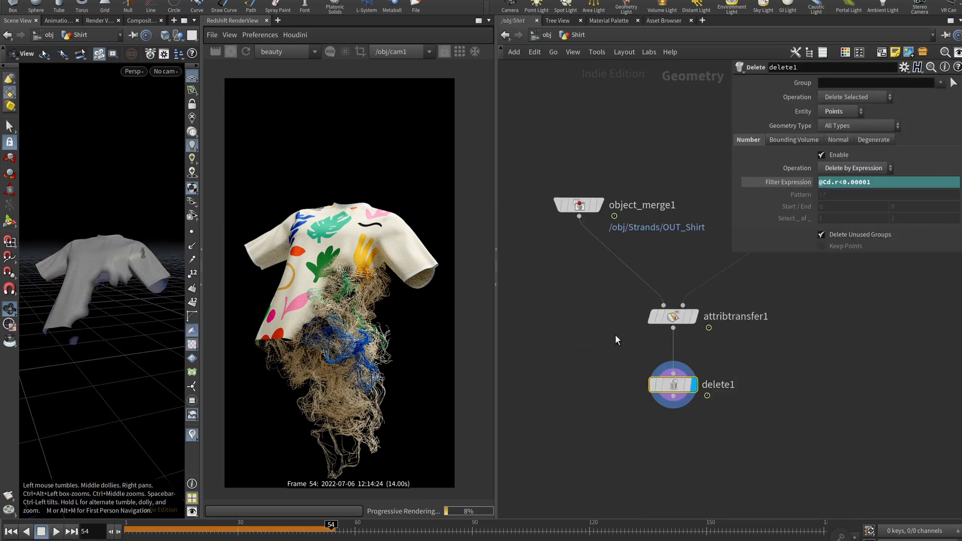
middle_drag(713, 333, 621, 328)
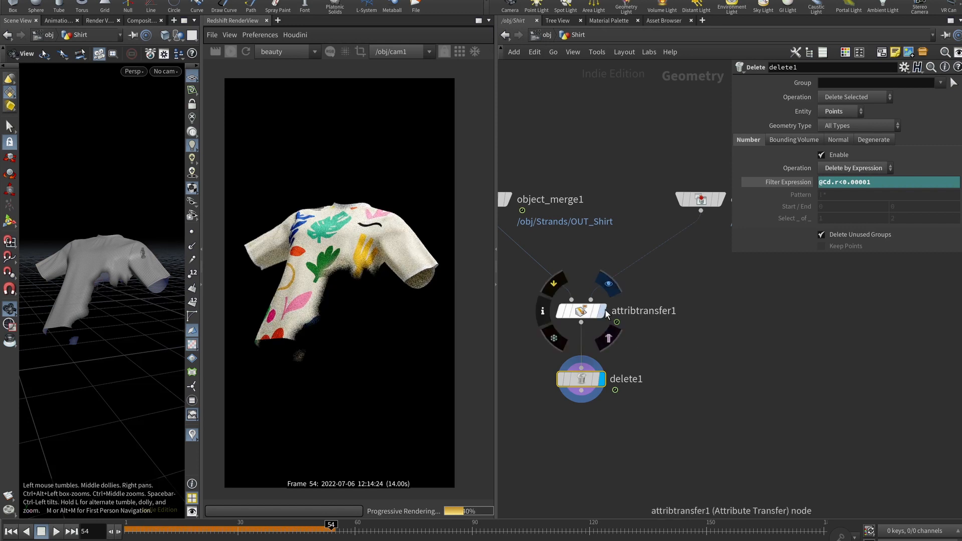
click(606, 310)
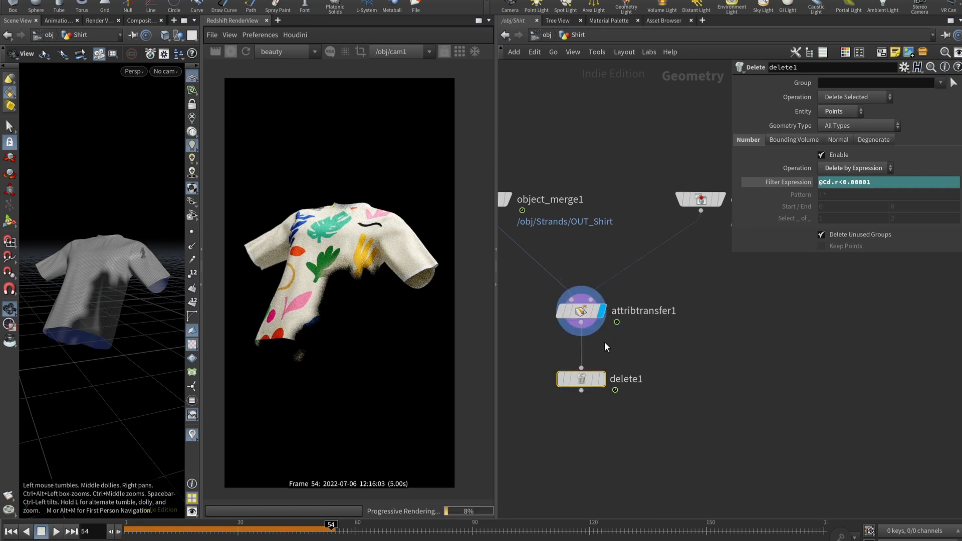
- Check Material1's Overall settings in matnet1 and disconnect ParticleAttributeLookup1 from its opacity input
click(545, 35)
double_click(594, 314)
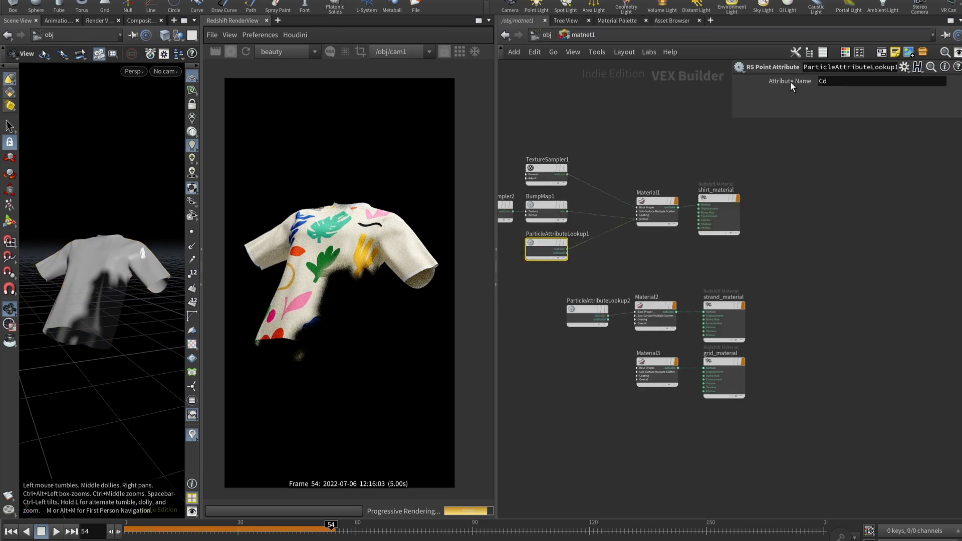
click(654, 201)
click(890, 86)
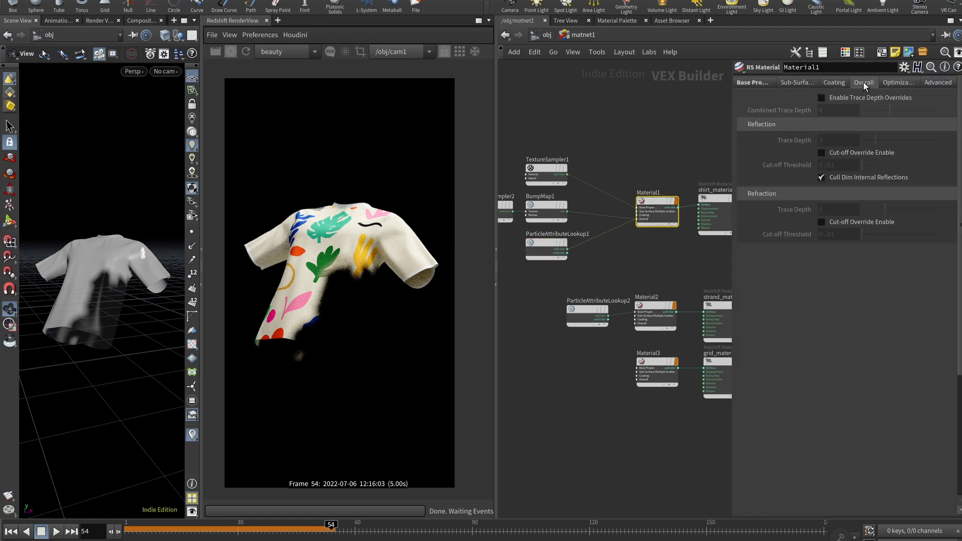
click(863, 82)
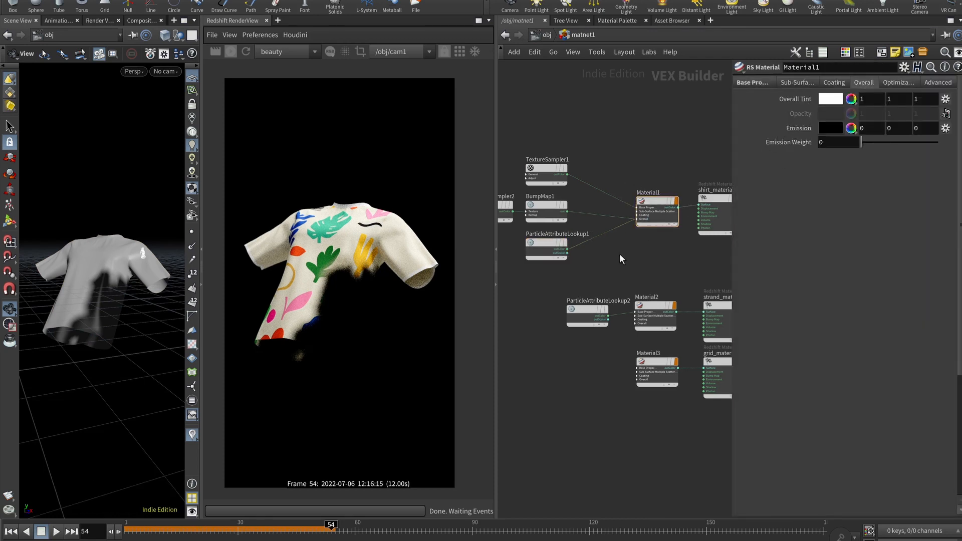
key(y)
drag(618, 253, 594, 231)
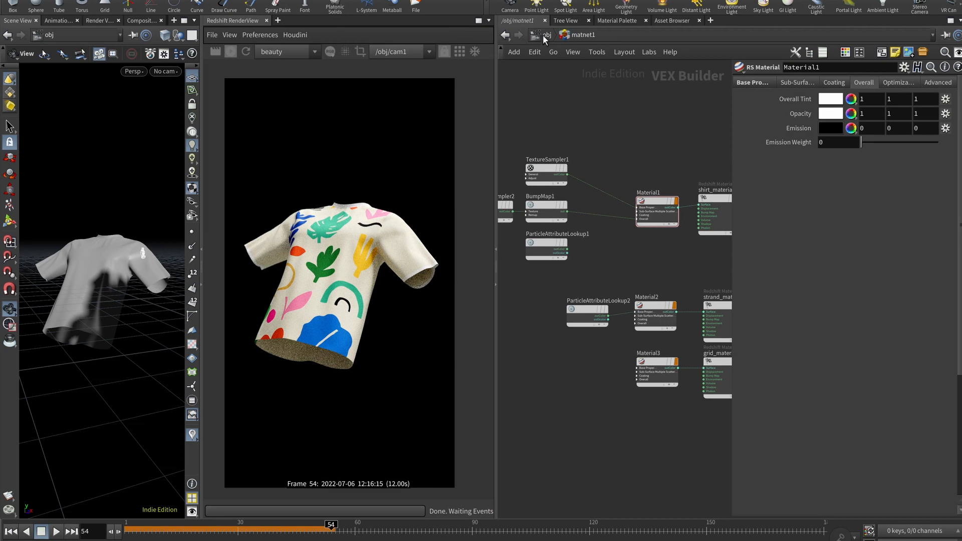
- Return to the Shirt network and set the display back to delete1
click(542, 35)
double_click(580, 217)
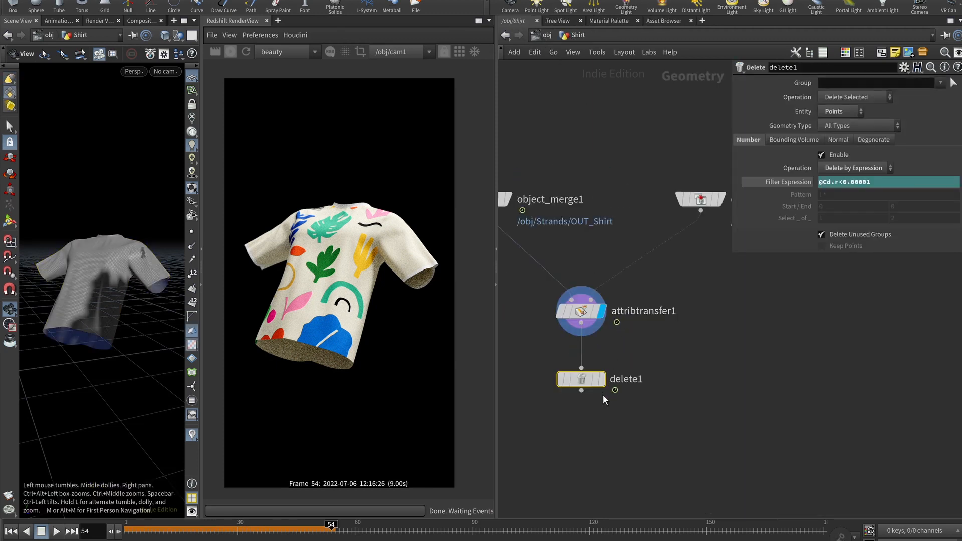
click(601, 380)
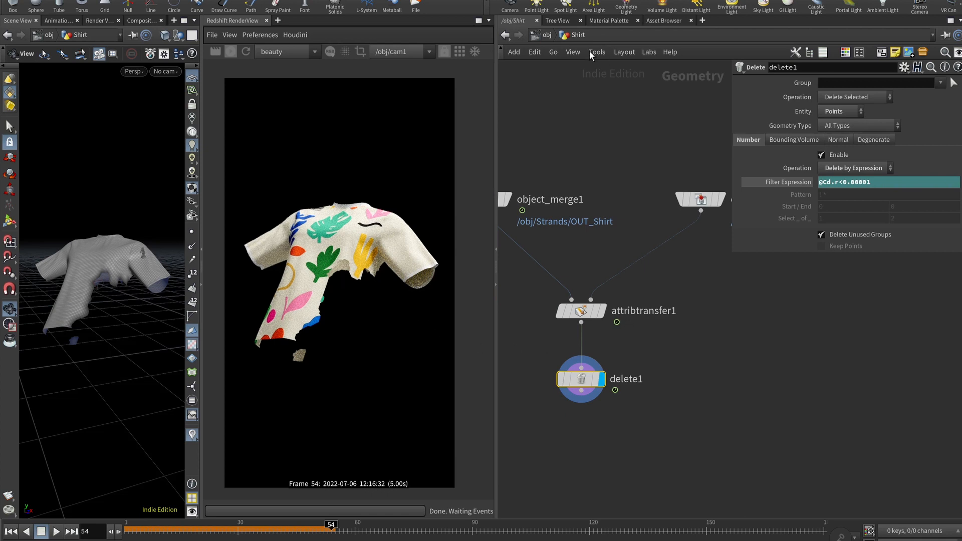
- Connect ParticleAttributeLookup1's outColor to Material1's opacity input in matnet1 and refresh the Redshift render
click(547, 35)
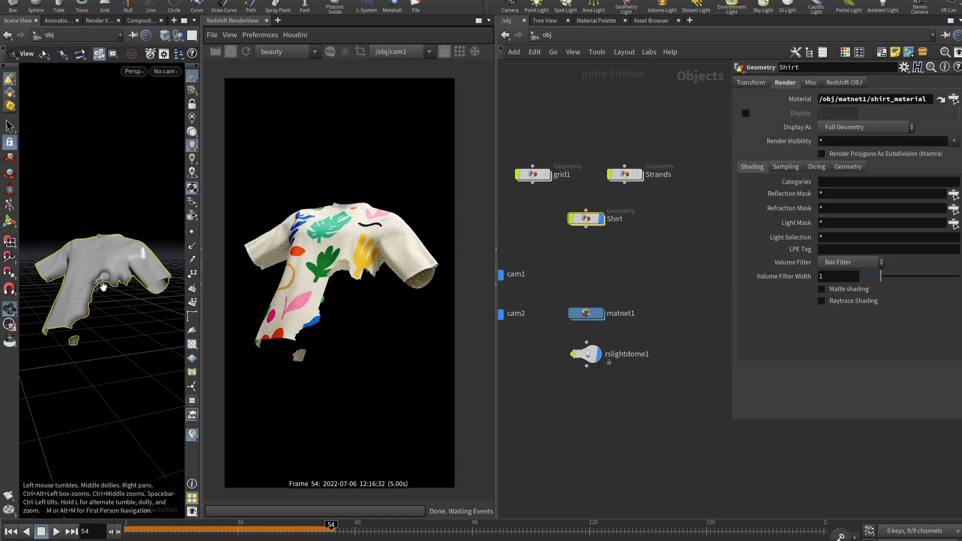
double_click(587, 314)
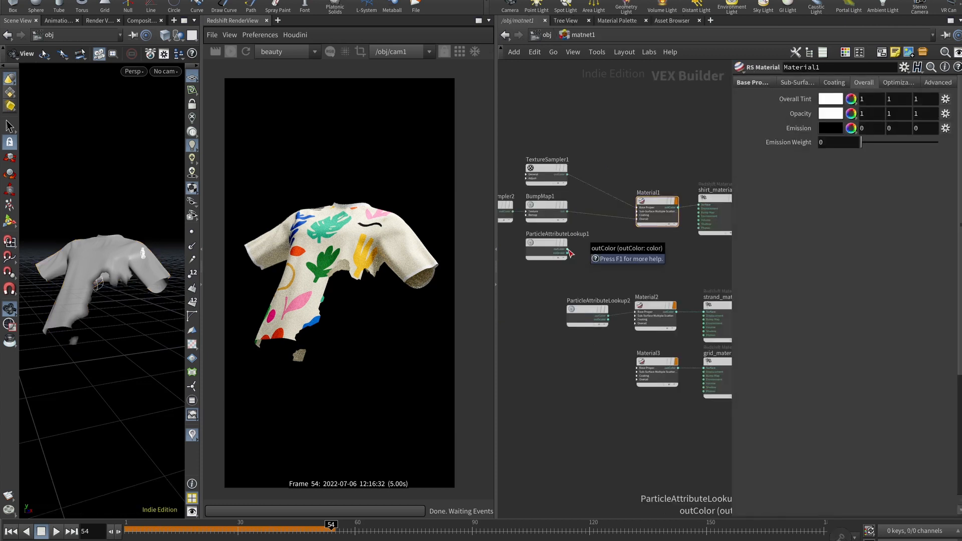
drag(570, 254, 653, 228)
click(664, 266)
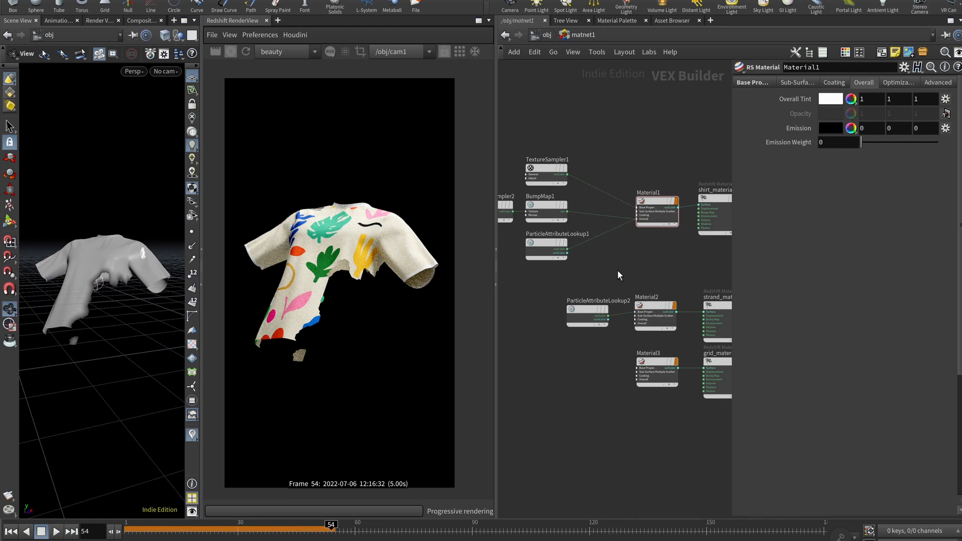
click(230, 53)
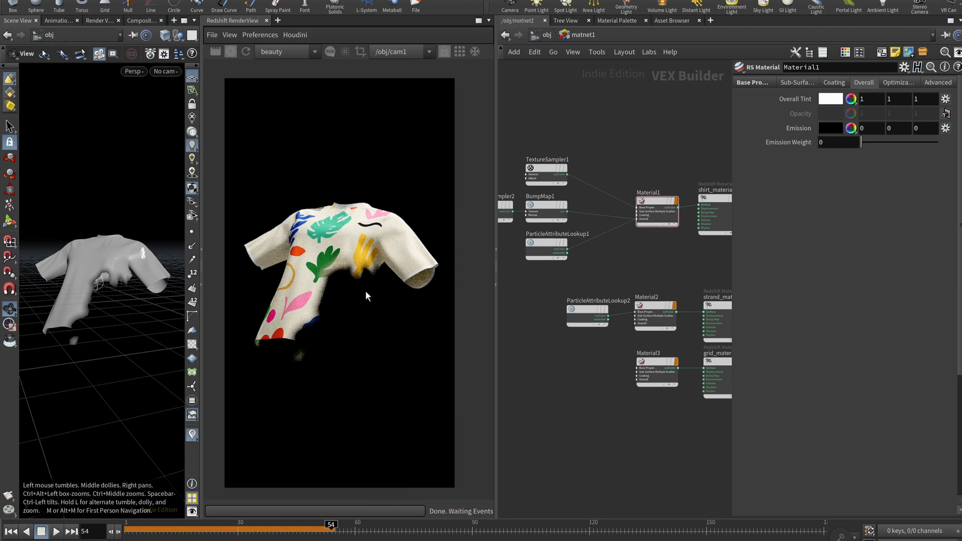
- Move Material3 and grid_material down, away from the strand material nodes
middle_drag(646, 281, 611, 251)
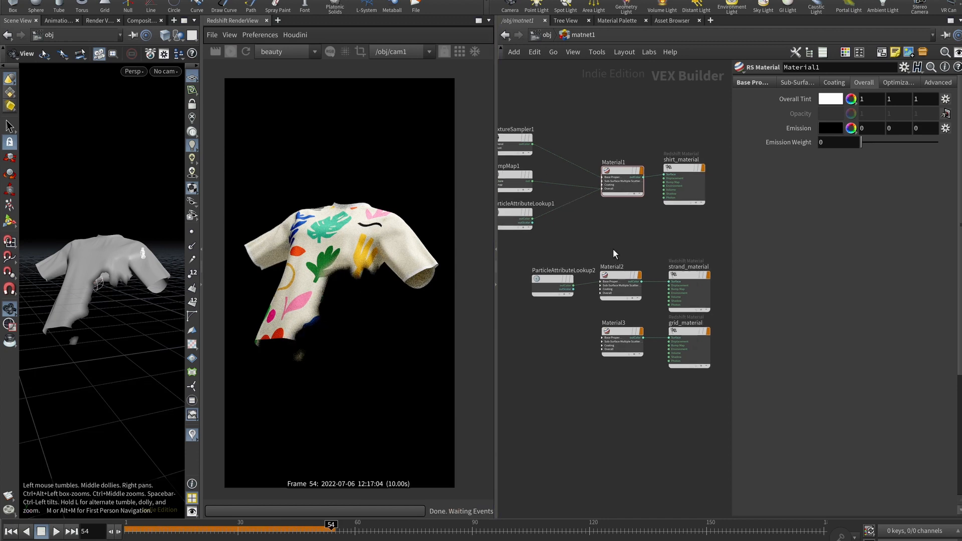
drag(661, 371, 623, 379)
click(640, 335)
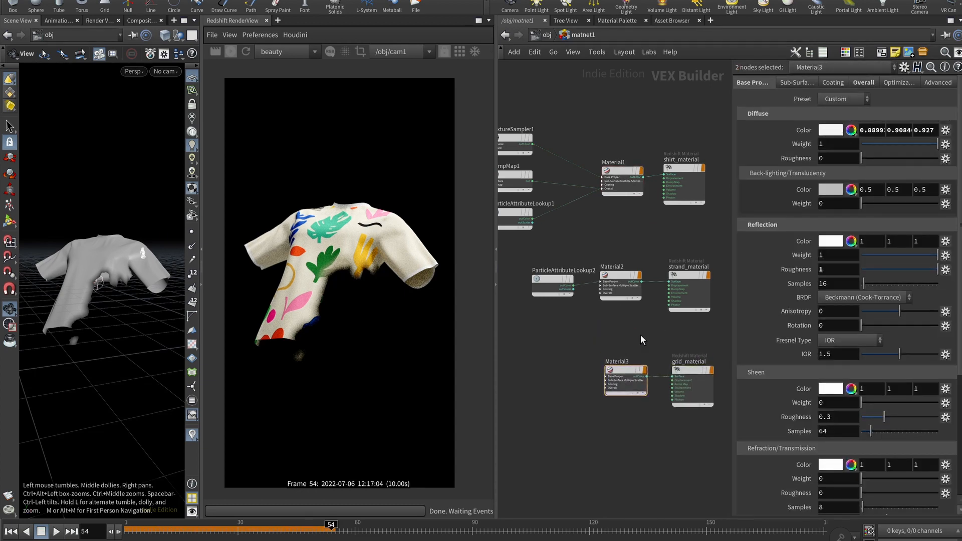
- Examine the parameters of ParticleAttributeLookup2, Material2, strand_material and Material3
click(570, 278)
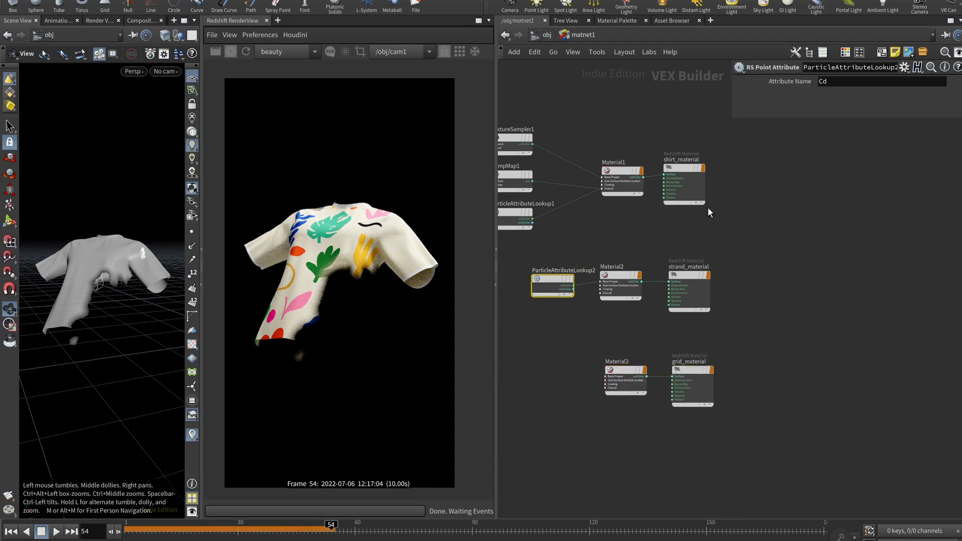
click(628, 300)
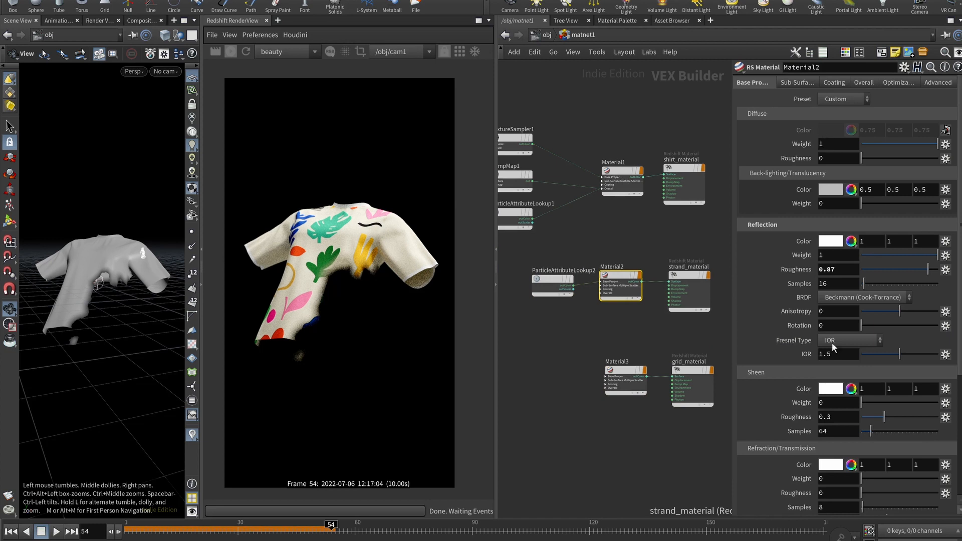
click(682, 280)
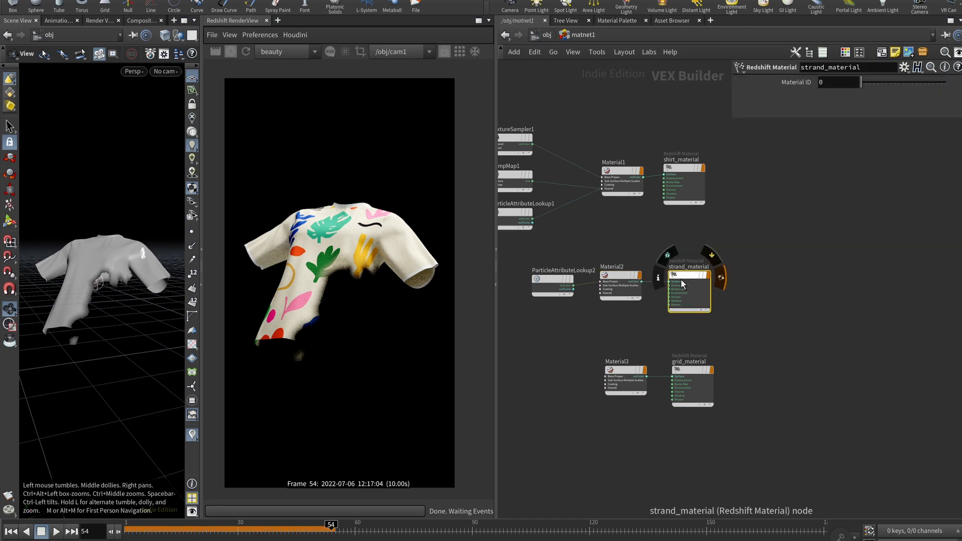
click(626, 370)
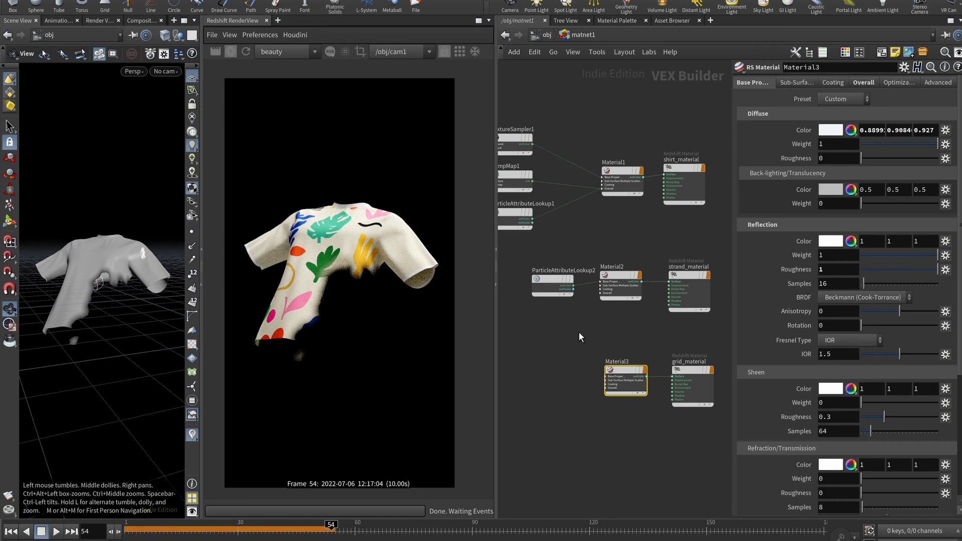
- Switch to the out network and check Redshift_ROP1's frame range, render camera and image output settings
click(547, 34)
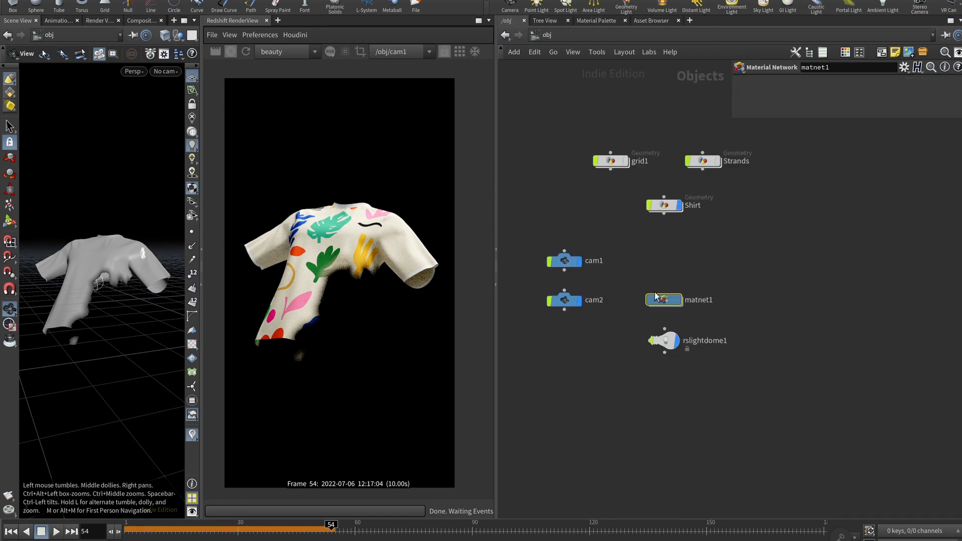
click(536, 36)
click(548, 92)
click(538, 34)
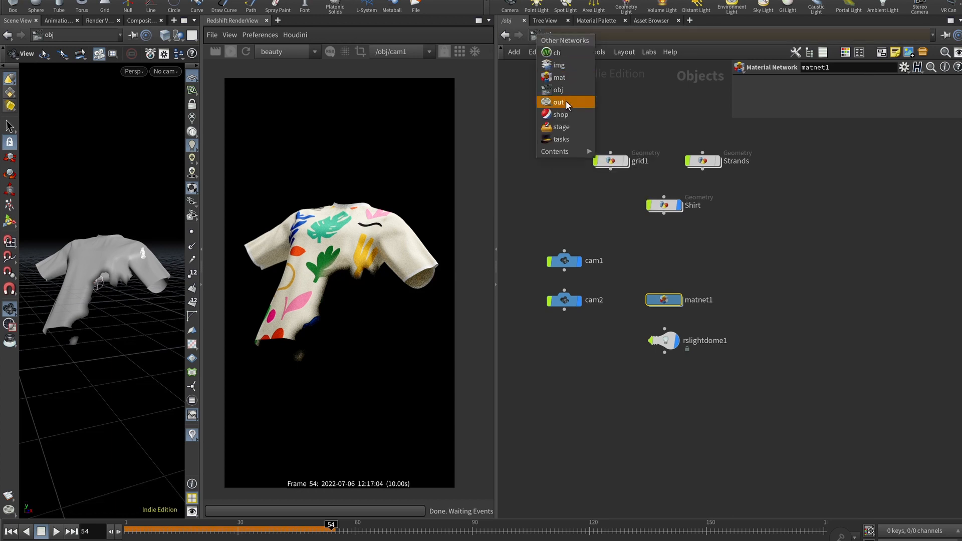
click(564, 102)
click(691, 270)
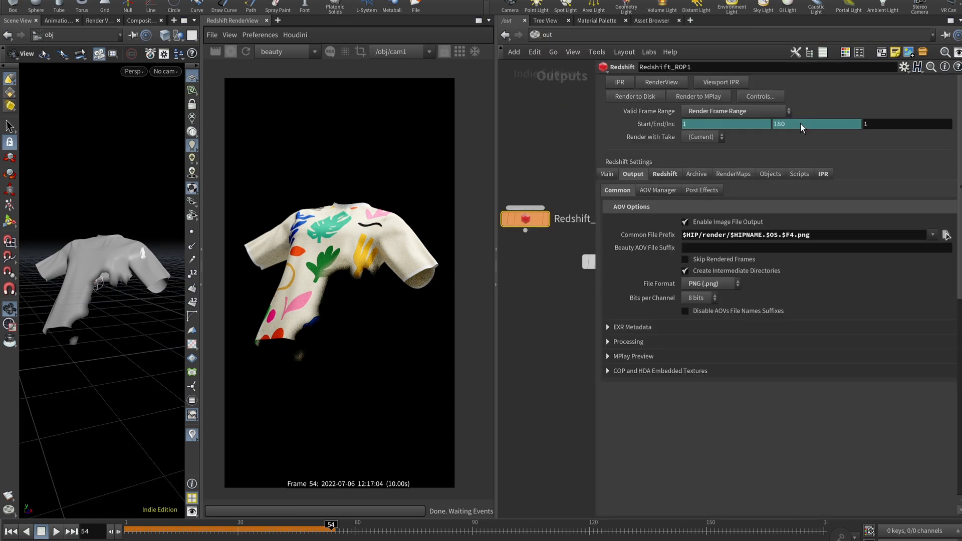
click(626, 174)
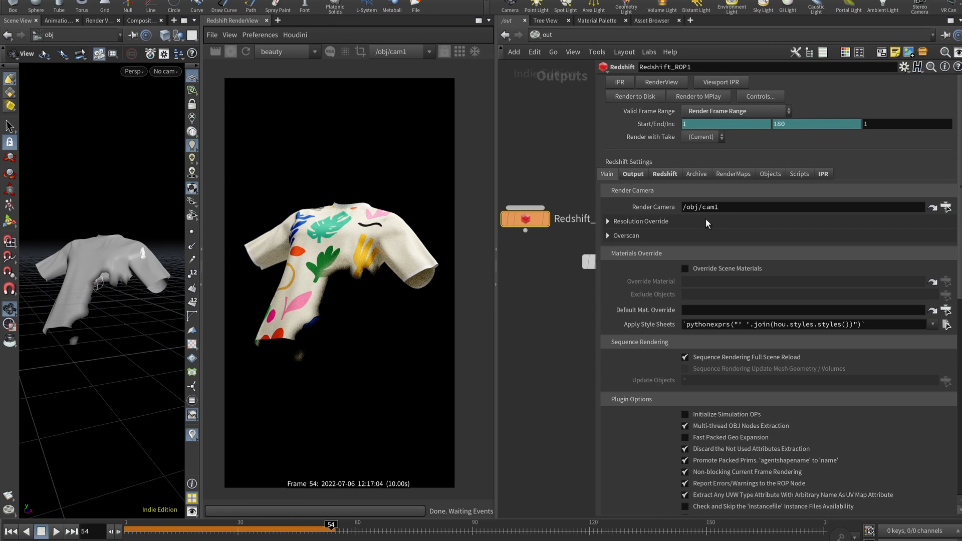
click(642, 174)
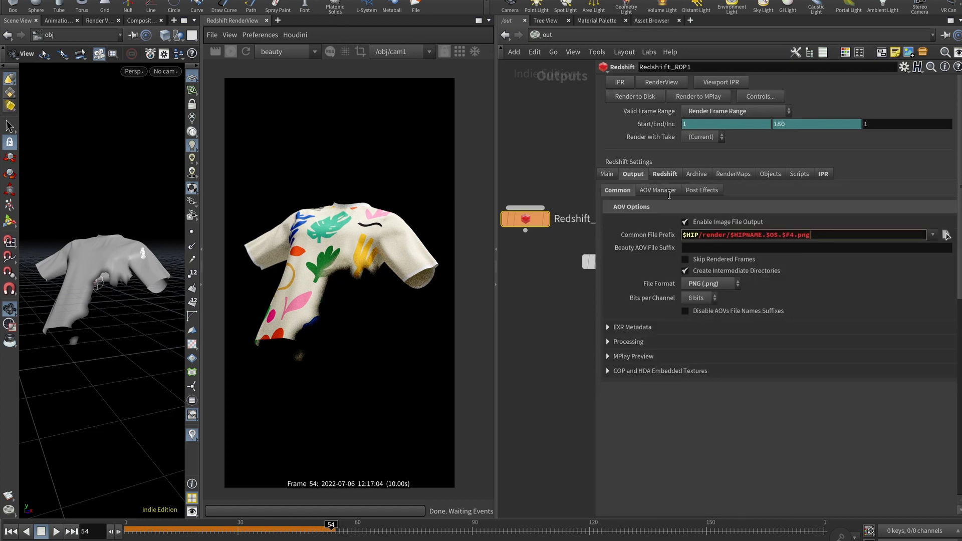
- Review Redshift_ROP1's sampling, sample overrides, Global Illumination and System settings, and return to its output settings
click(665, 174)
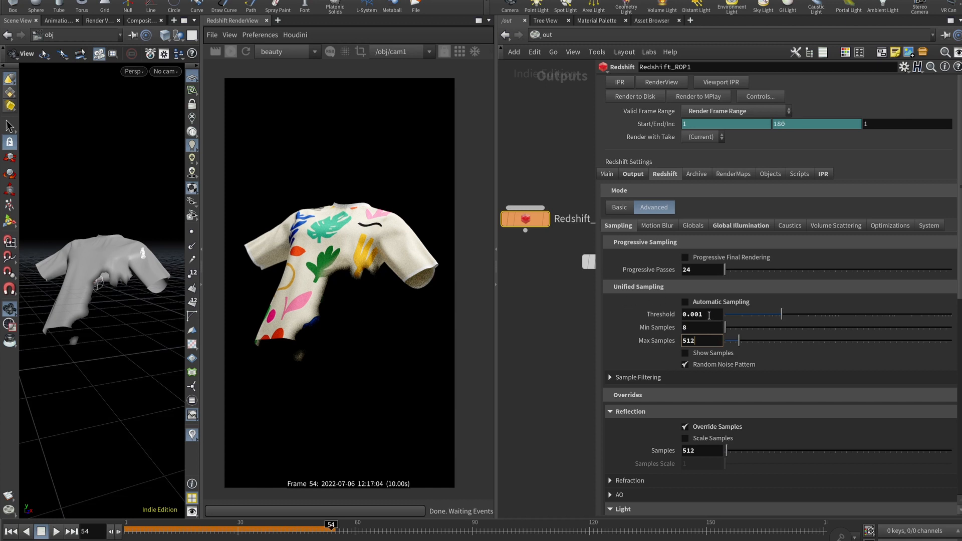
scroll(654, 395, down, 3)
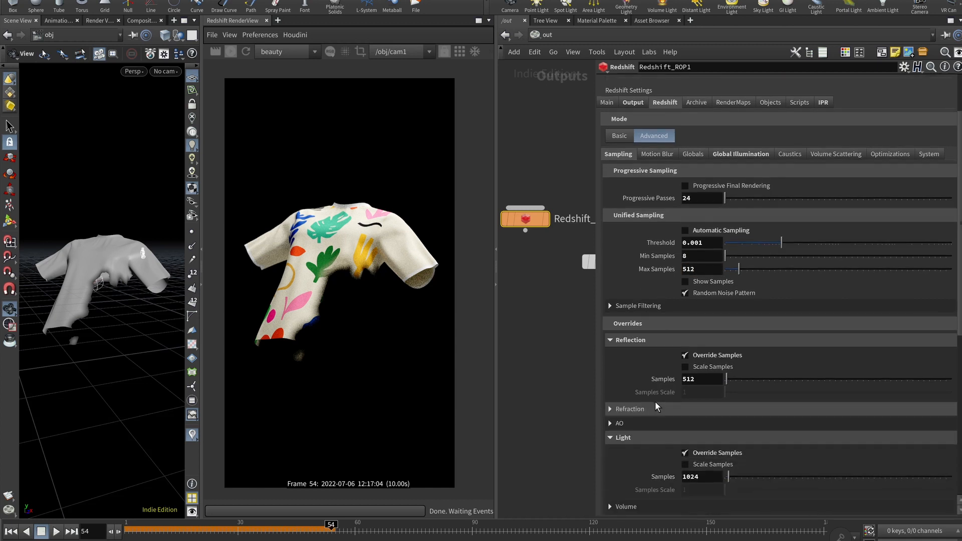
click(717, 140)
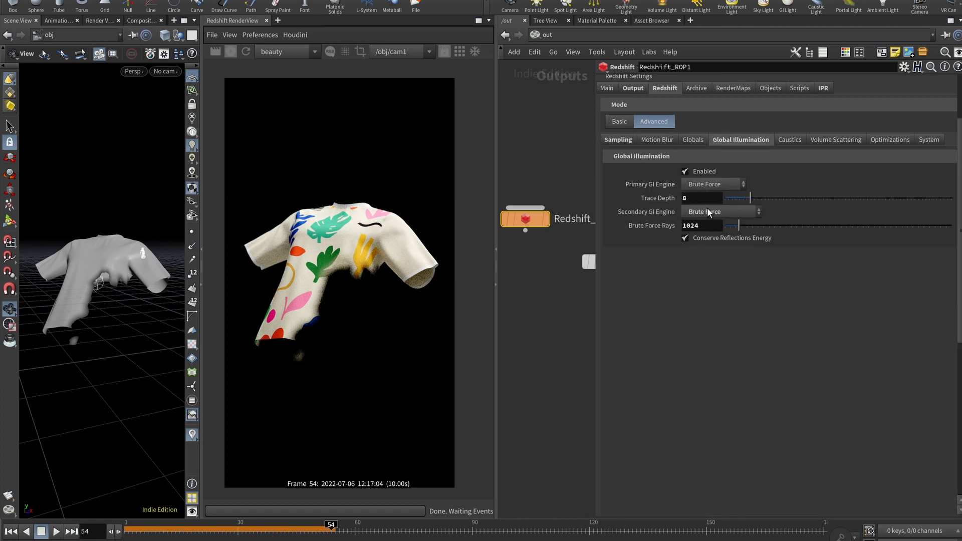
click(928, 140)
click(633, 88)
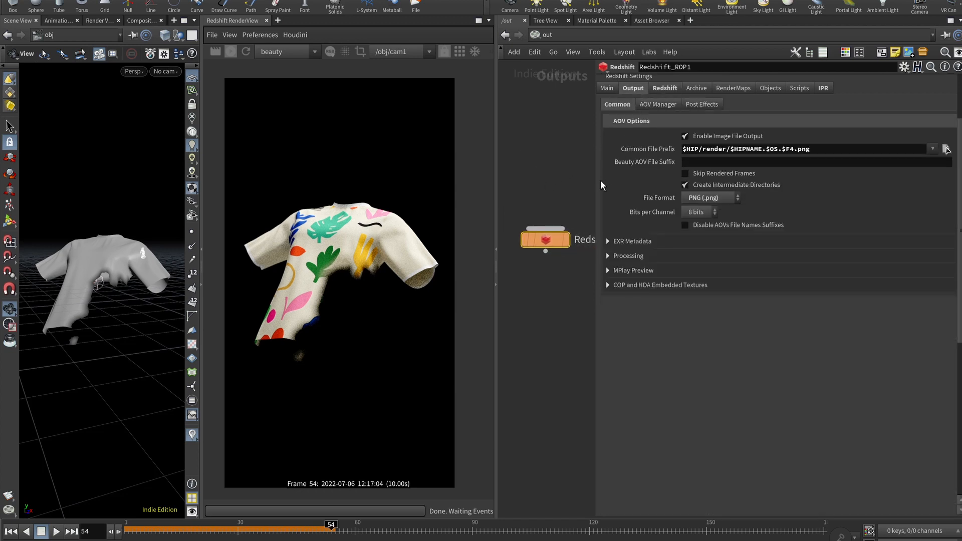